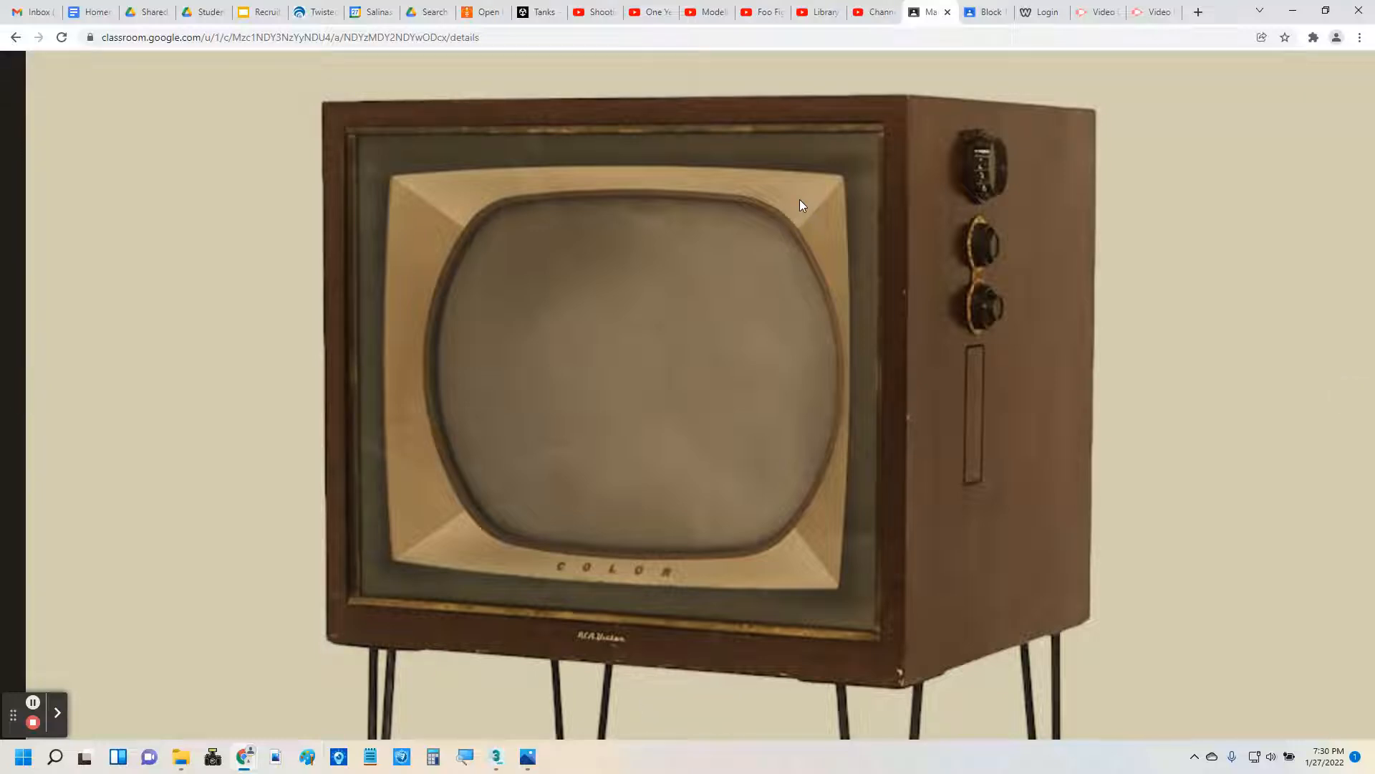
# Switch to 3ds Max and check the named selection sets available for the TV Case polygons.
pyautogui.click(497, 763)
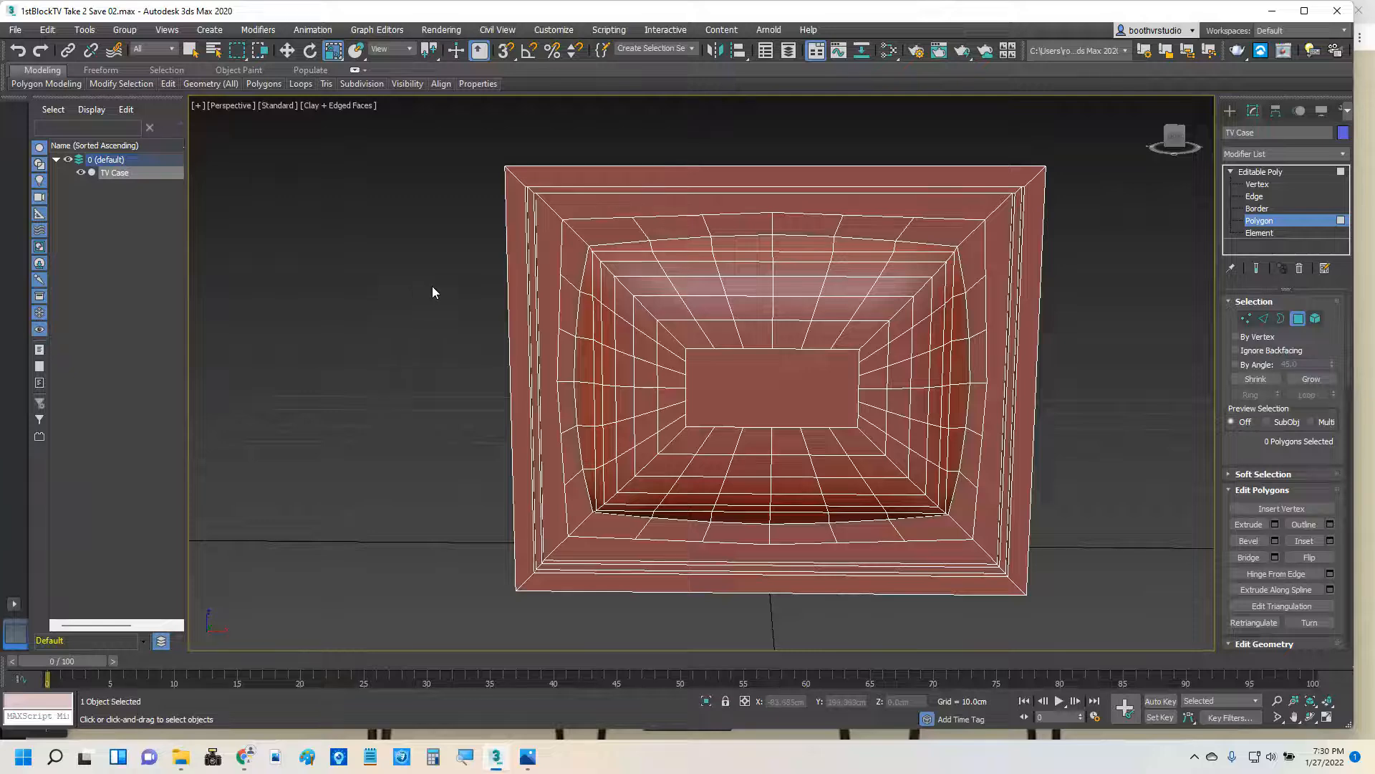
pyautogui.moveTo(411, 300); pyautogui.dragTo(363, 298, button='middle')
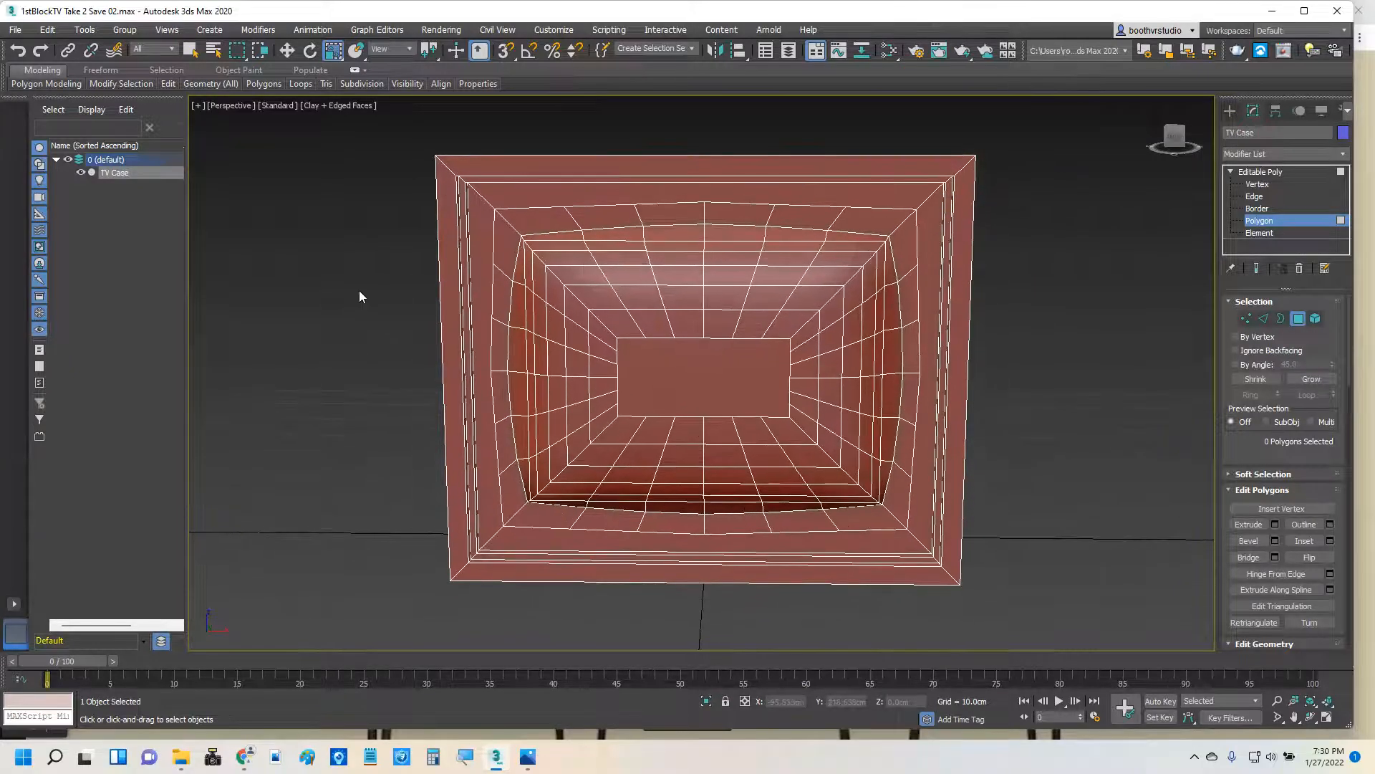
pyautogui.click(647, 47)
pyautogui.click(649, 110)
pyautogui.click(692, 48)
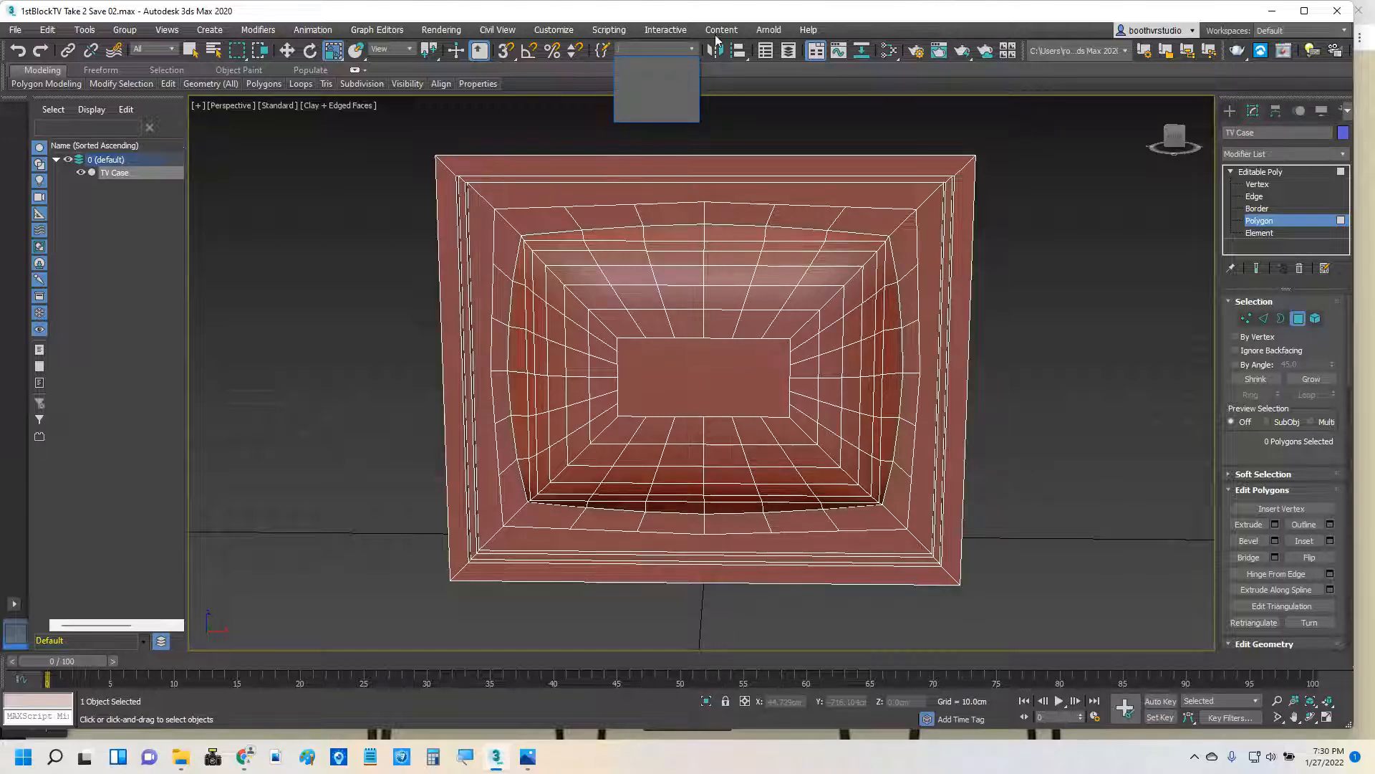
pyautogui.click(692, 48)
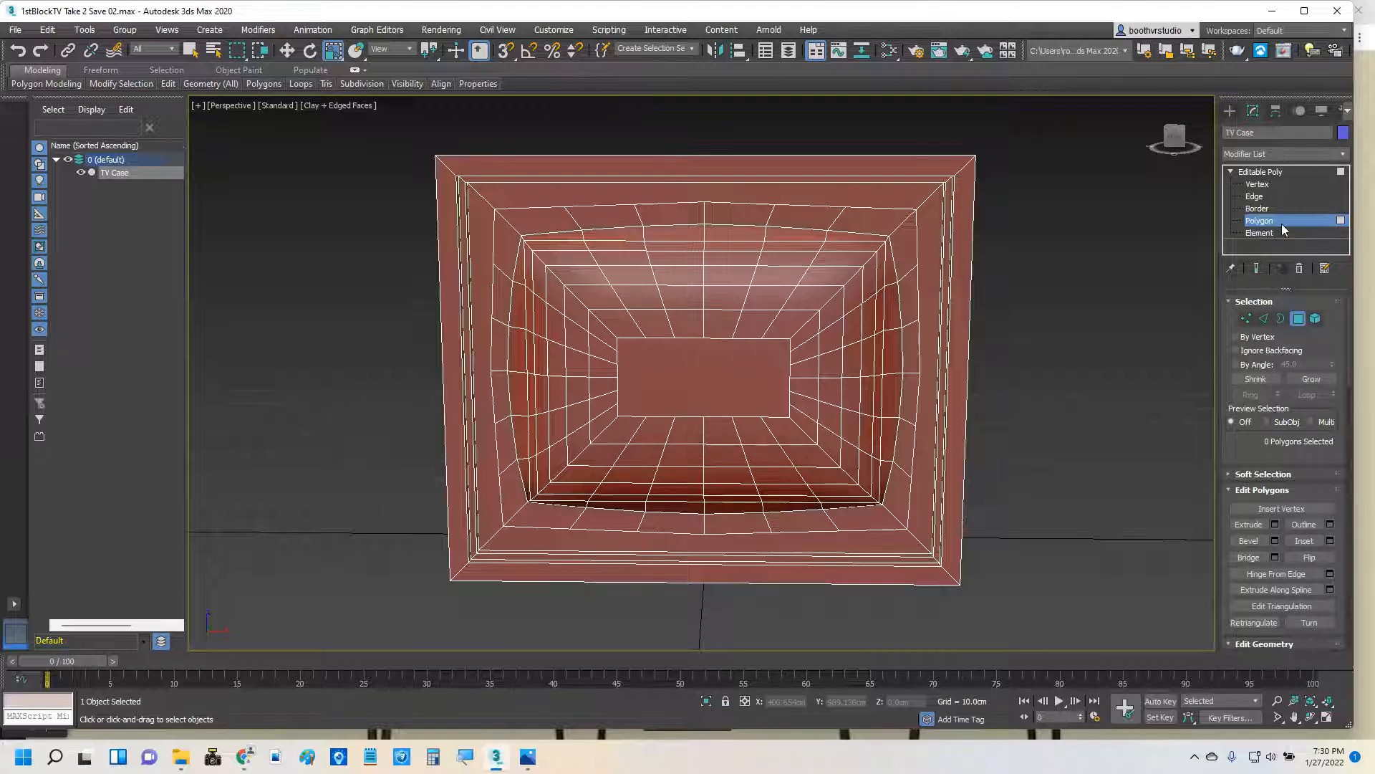
# Select the four outermost front-facing polygons that frame the TV Case.
pyautogui.click(476, 166)
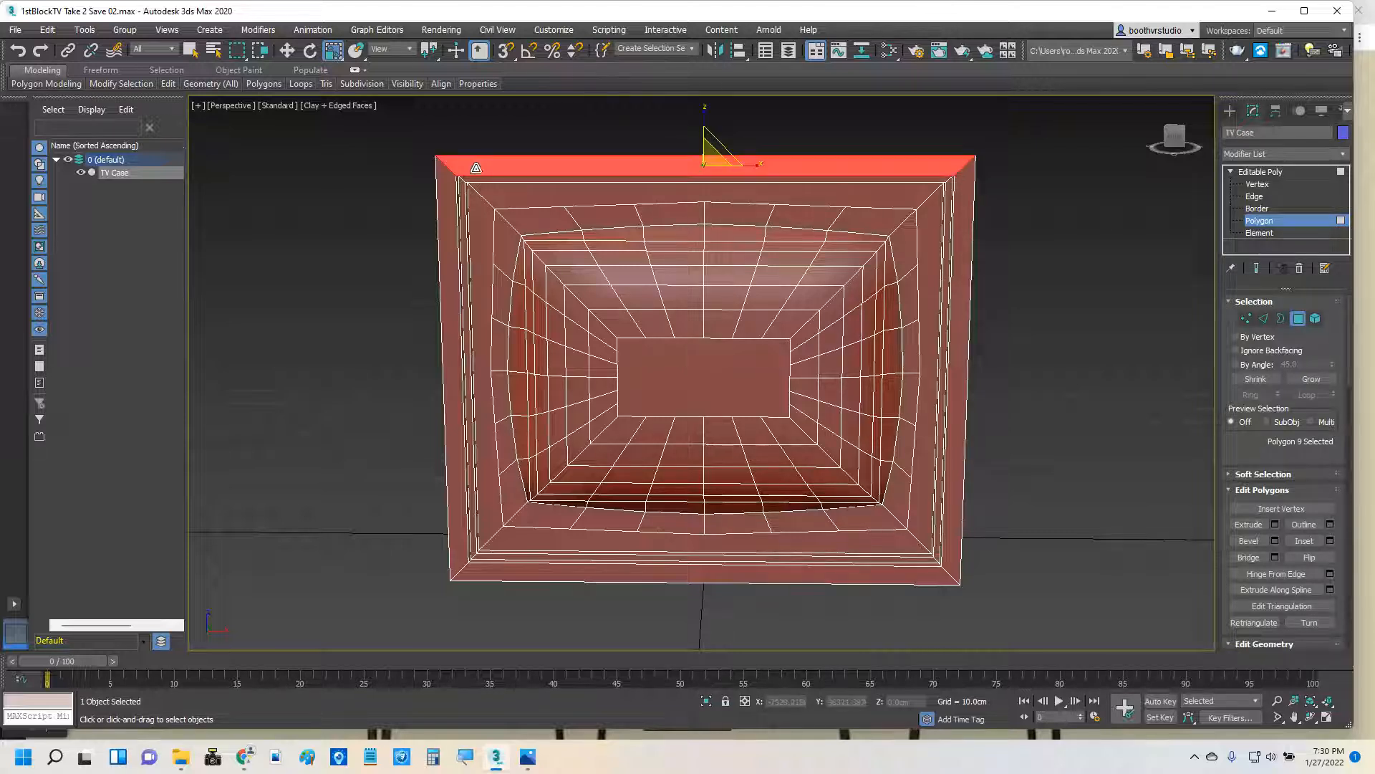
pyautogui.keyDown('ctrl'); pyautogui.click(448, 207); pyautogui.keyUp('ctrl')
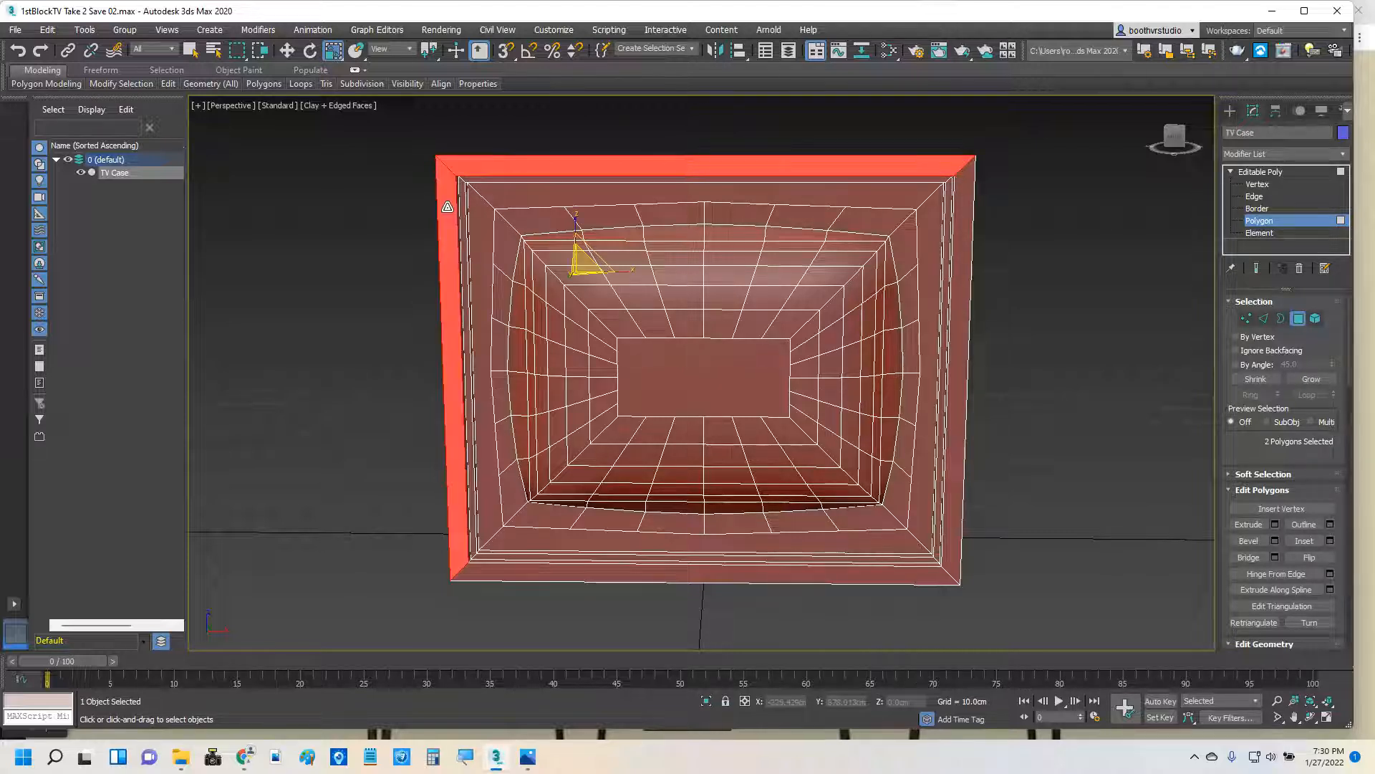
pyautogui.keyDown('ctrl'); pyautogui.click(534, 571); pyautogui.keyUp('ctrl')
pyautogui.keyDown('ctrl'); pyautogui.click(959, 435); pyautogui.keyUp('ctrl')
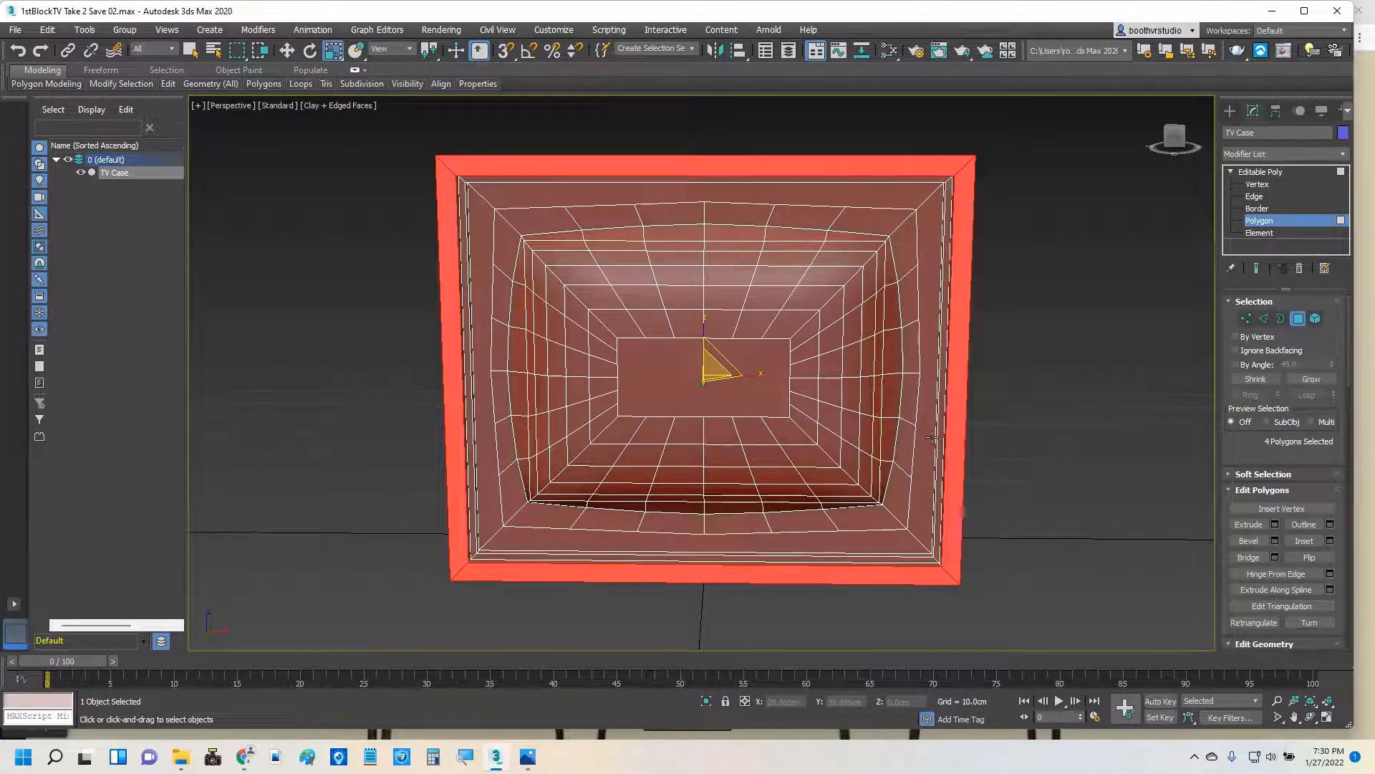
# Add the four narrow inner-edge polygons of the outer front frame to the selection.
pyautogui.keyDown('alt'); pyautogui.moveTo(932, 437); pyautogui.dragTo(920, 365, button='middle'); pyautogui.keyUp('alt')
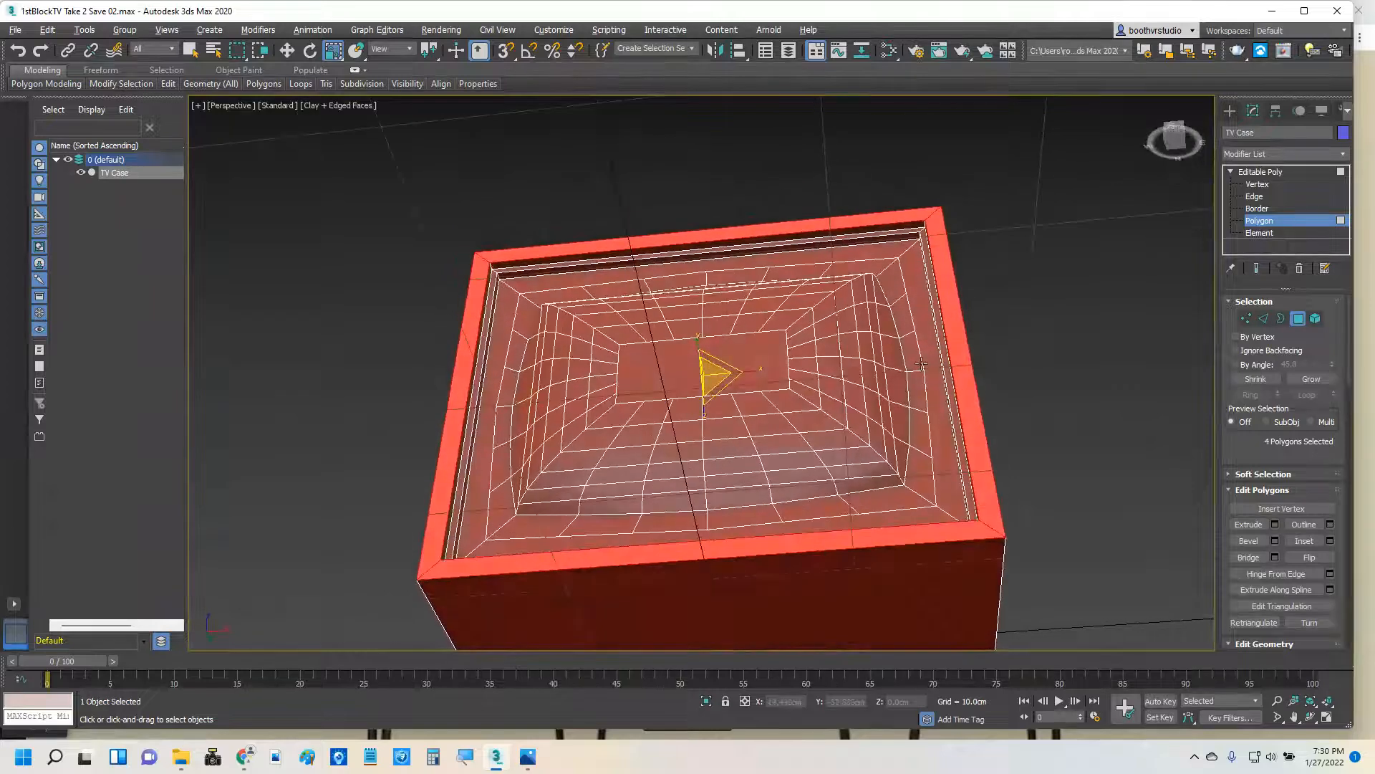
pyautogui.scroll(5, 706, 249)
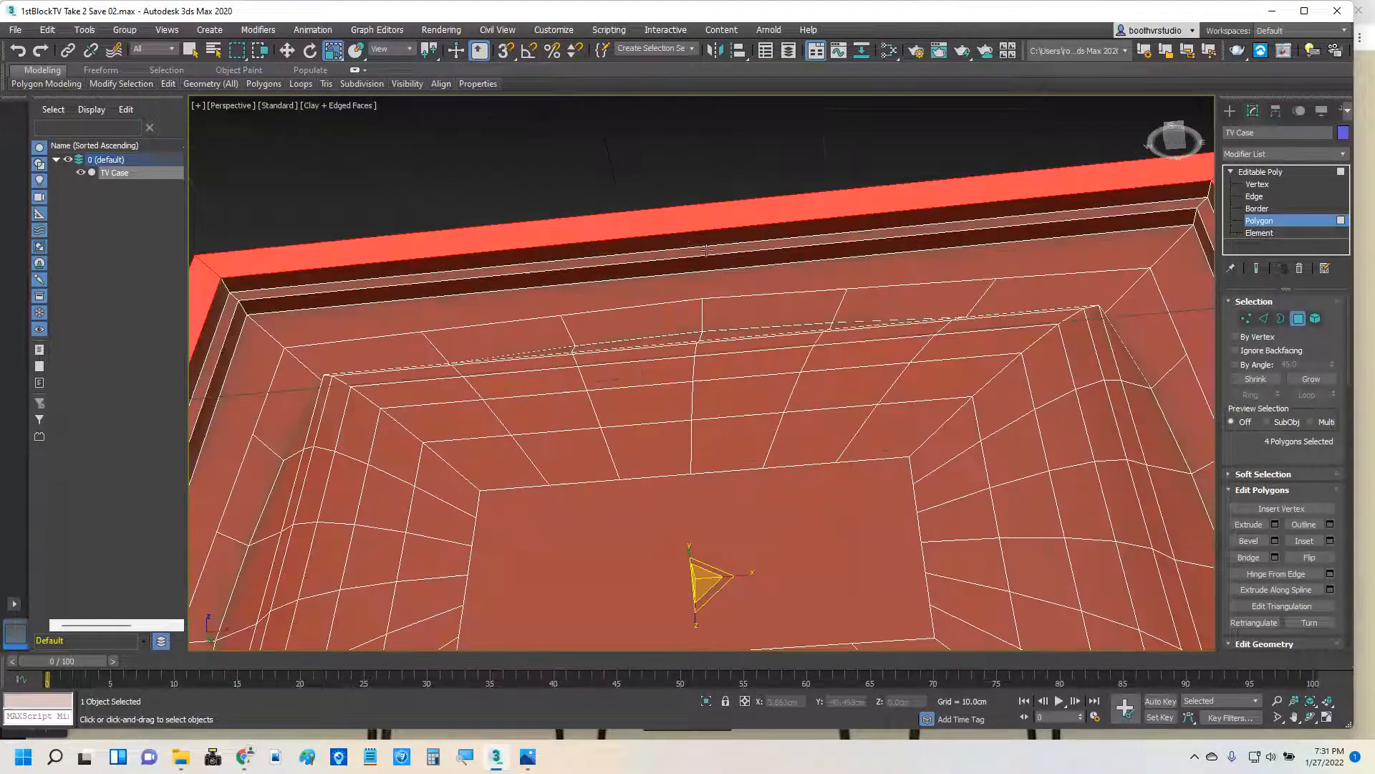
pyautogui.keyDown('ctrl'); pyautogui.click(700, 239); pyautogui.keyUp('ctrl')
pyautogui.keyDown('ctrl'); pyautogui.click(220, 304); pyautogui.keyUp('ctrl')
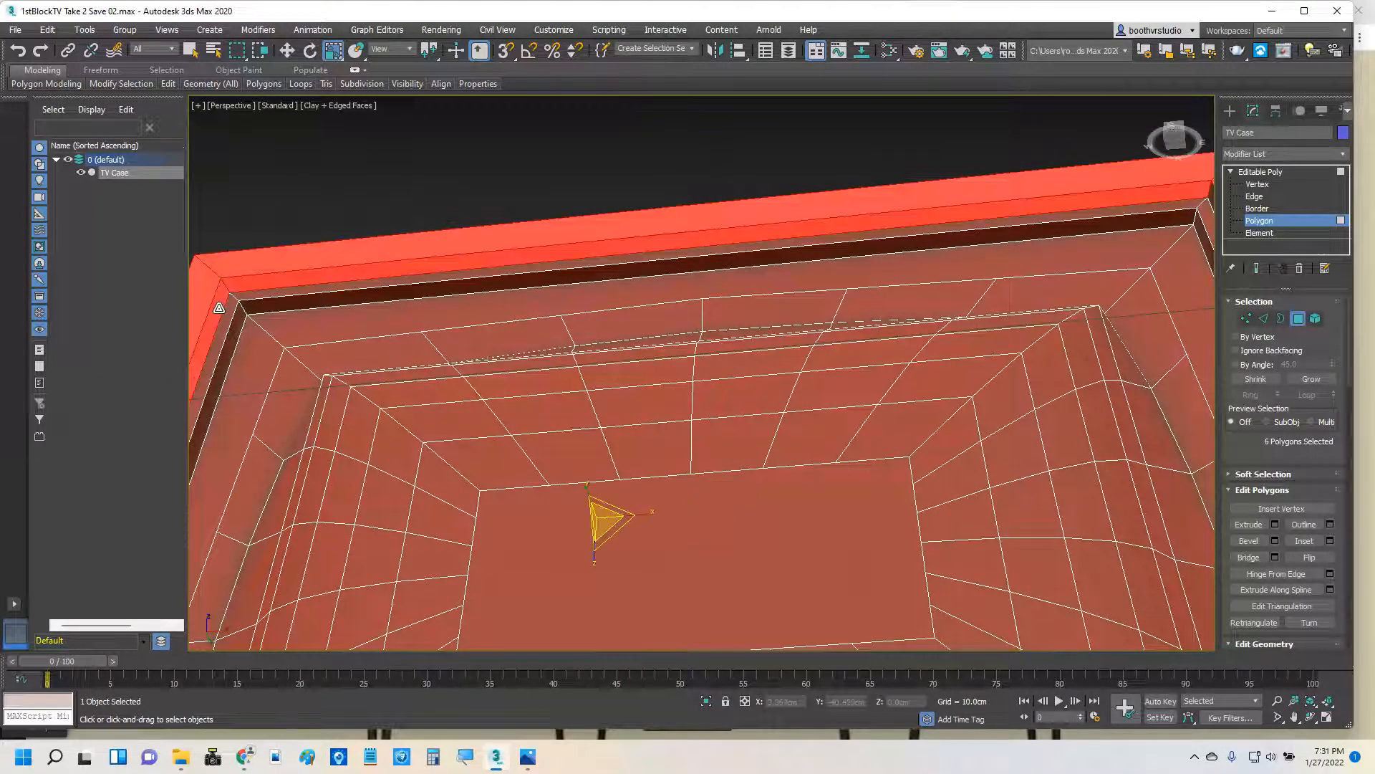
pyautogui.keyDown('alt'); pyautogui.moveTo(1032, 295); pyautogui.dragTo(1125, 382, button='middle'); pyautogui.keyUp('alt')
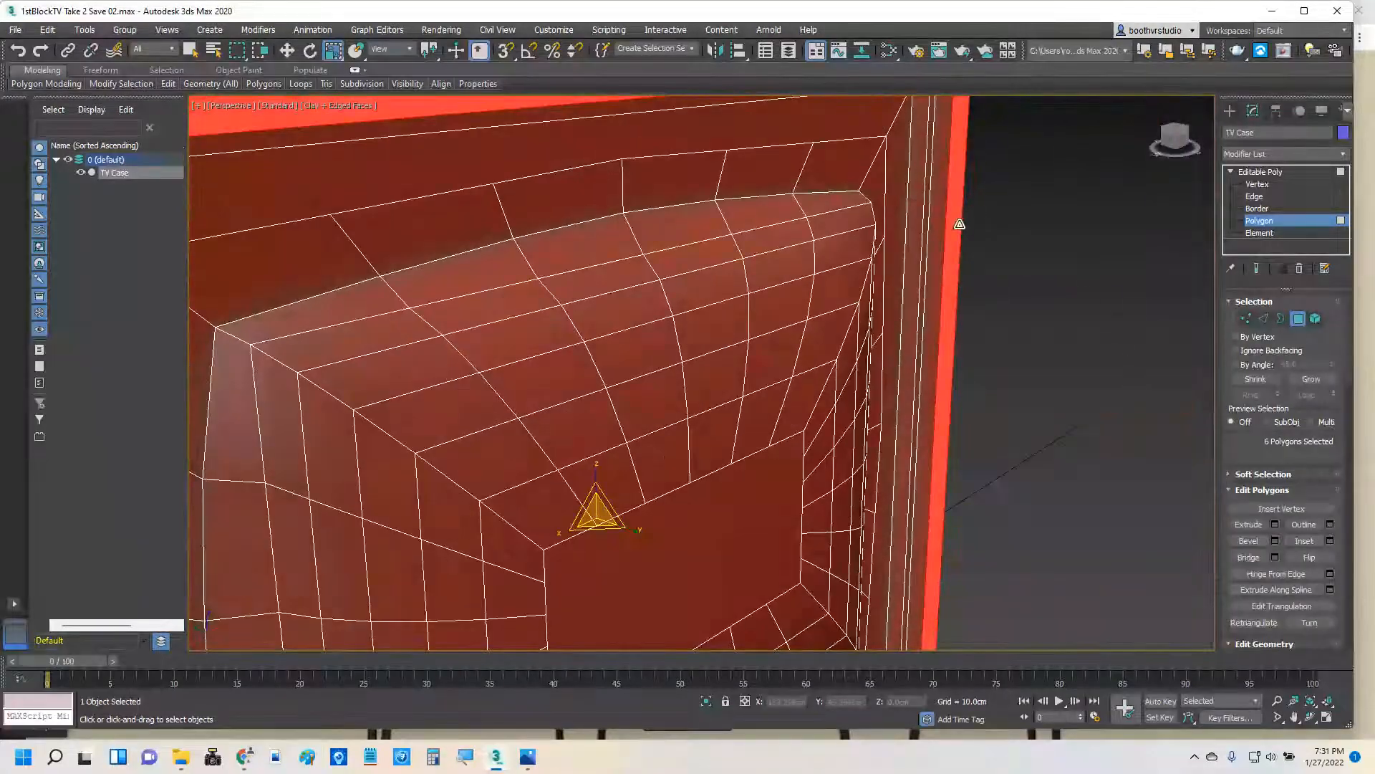
pyautogui.keyDown('ctrl'); pyautogui.click(930, 247); pyautogui.keyUp('ctrl')
pyautogui.keyDown('alt'); pyautogui.moveTo(772, 350); pyautogui.dragTo(798, 414, button='middle'); pyautogui.keyUp('alt')
pyautogui.keyDown('ctrl'); pyautogui.click(778, 407); pyautogui.keyUp('ctrl')
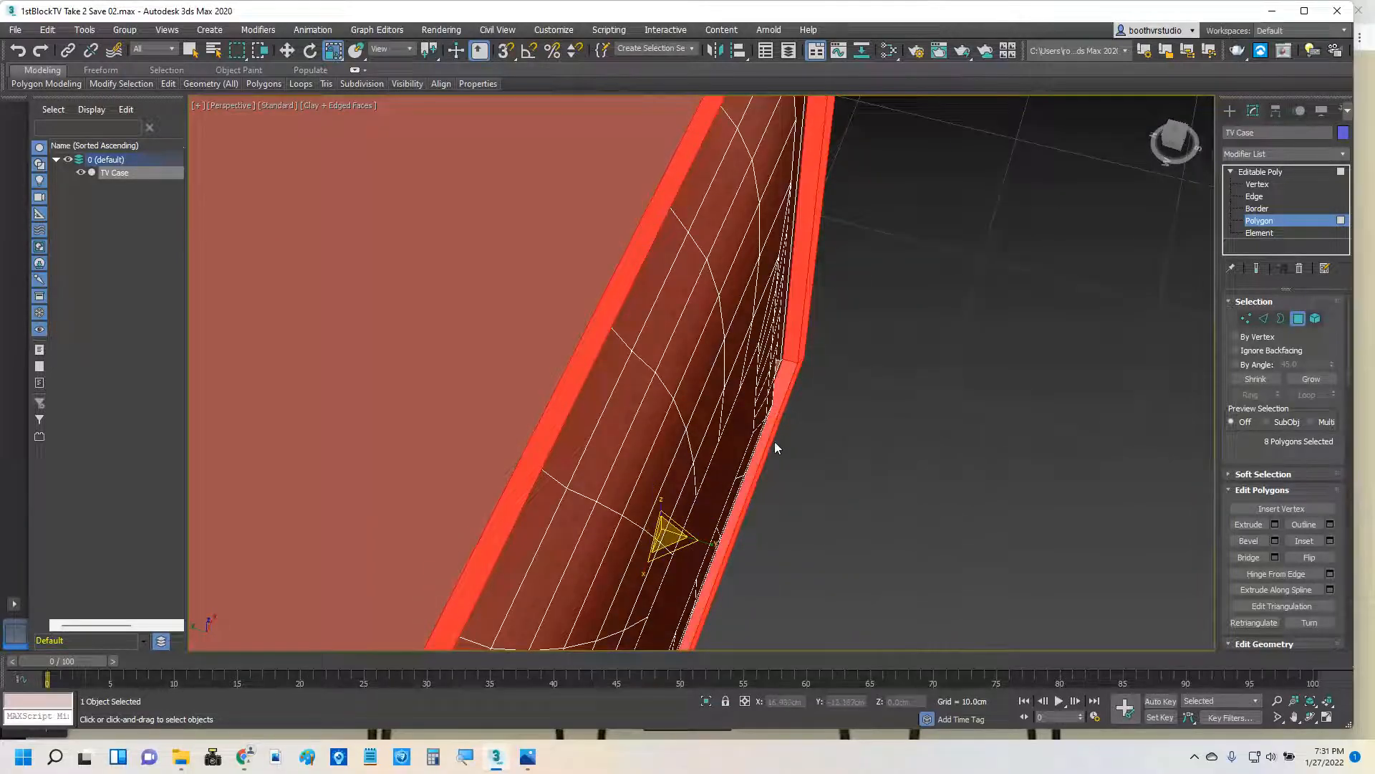
pyautogui.keyDown('alt'); pyautogui.moveTo(752, 454); pyautogui.dragTo(706, 364, button='middle'); pyautogui.keyUp('alt')
pyautogui.scroll(-3, 663, 399)
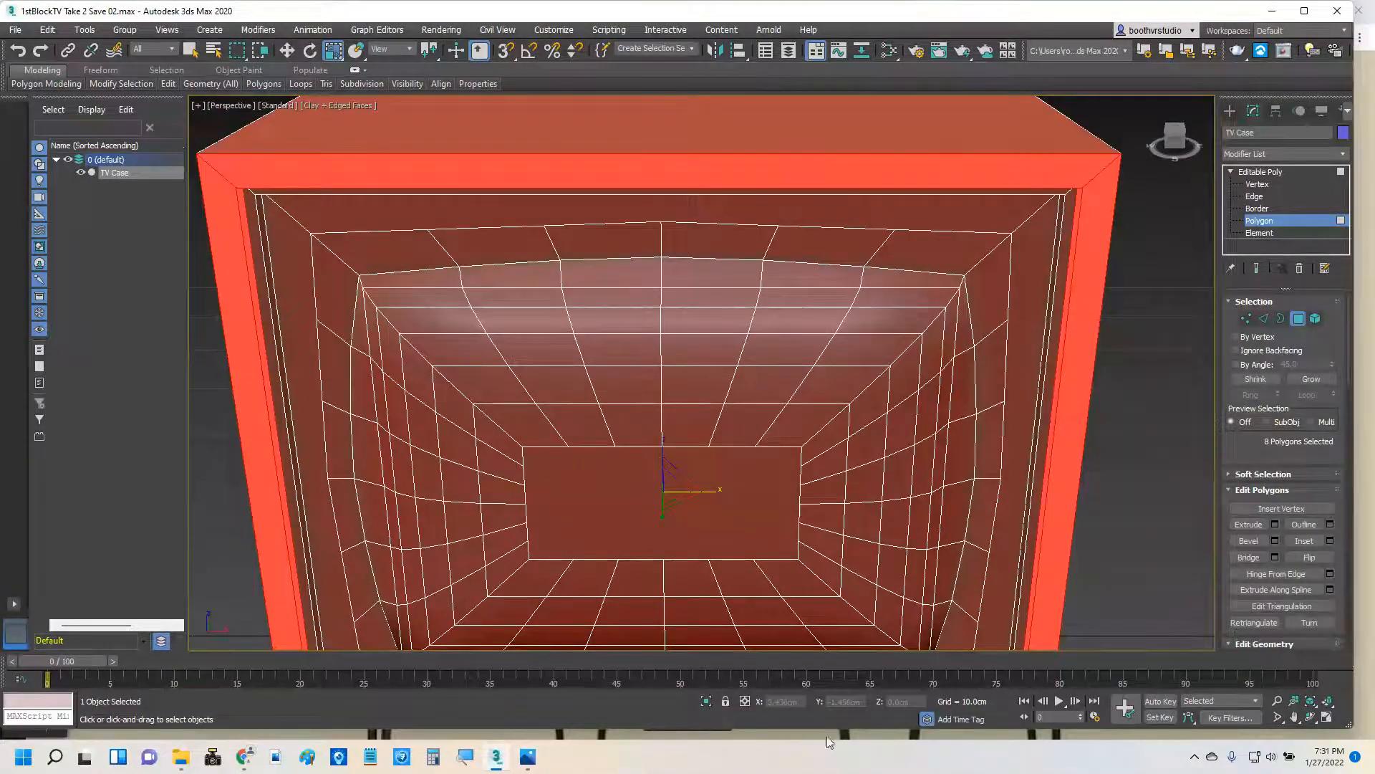
# Check the frame against the Classic TV 2.jpg reference photo and save the polygon selection as a set named "Front Face".
pyautogui.click(528, 756)
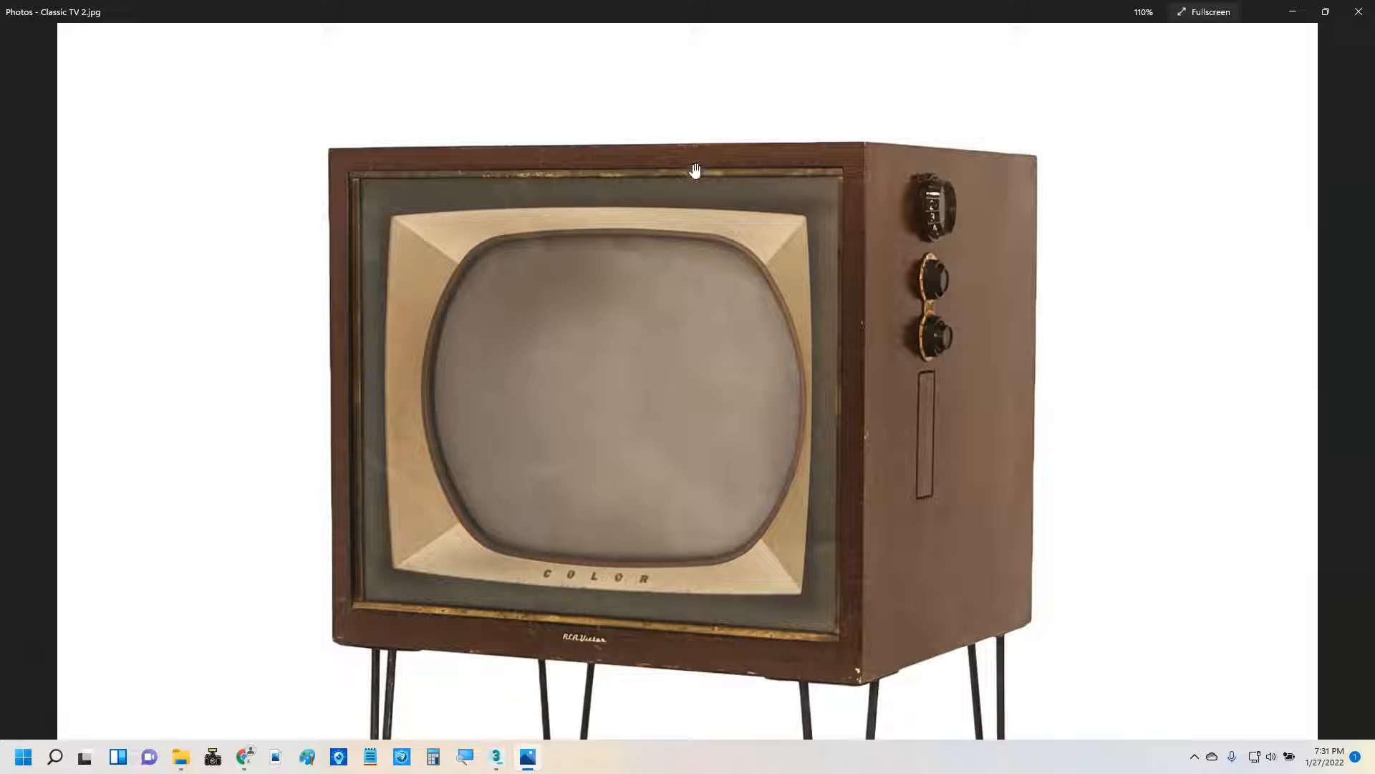
pyautogui.click(496, 759)
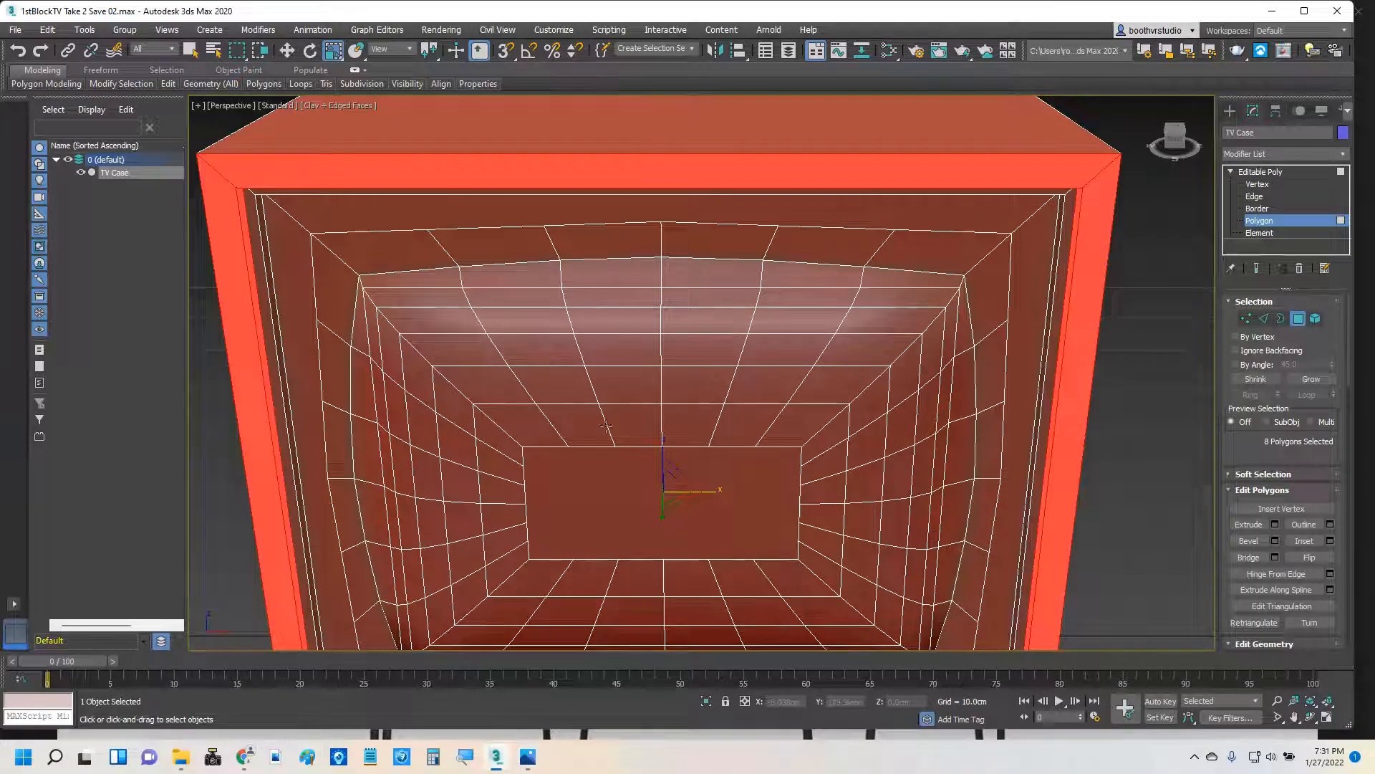
pyautogui.click(650, 50)
pyautogui.write('Front Face')
# Select a single polygon inside the screen recess, then recall the Front Face selection set to test it.
pyautogui.moveTo(645, 332); pyautogui.dragTo(681, 372, button='middle')
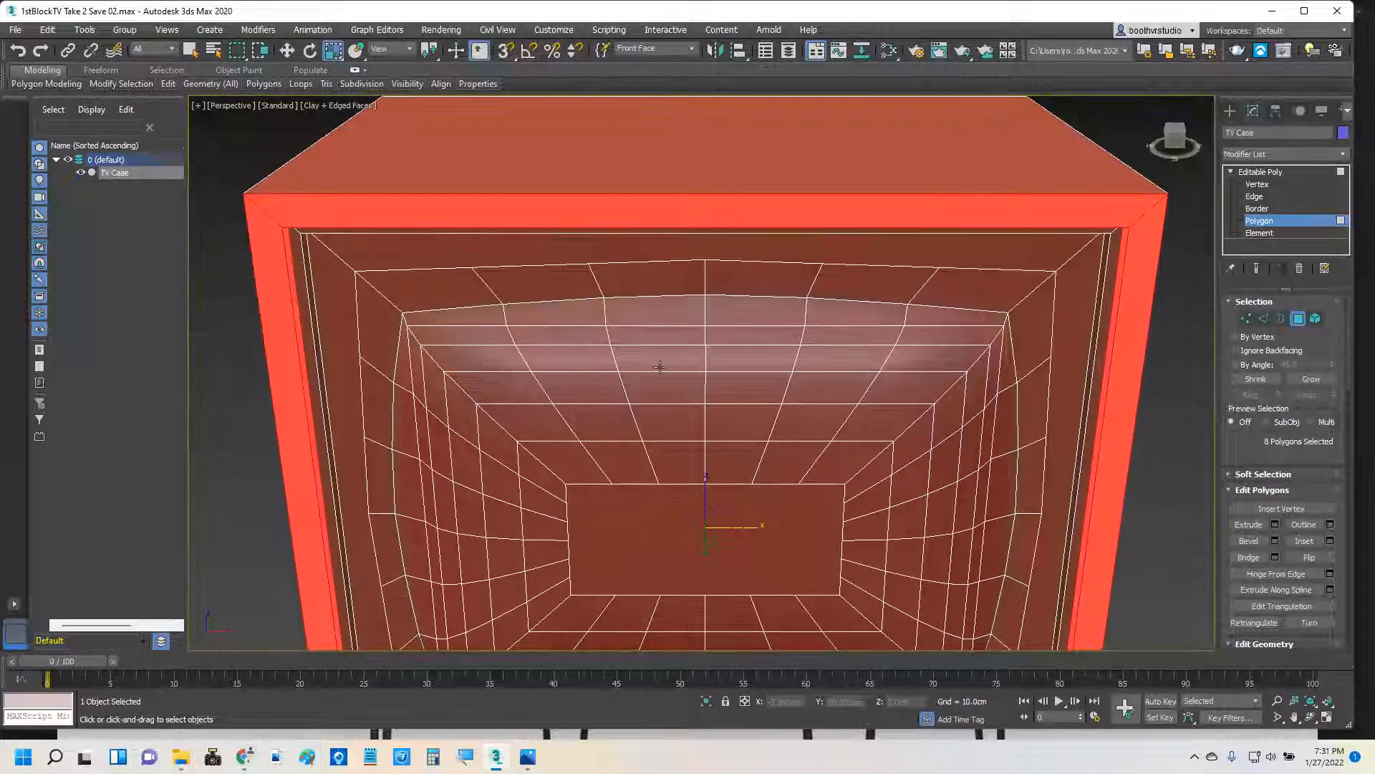
pyautogui.keyDown('alt'); pyautogui.moveTo(590, 371); pyautogui.dragTo(483, 345, button='middle'); pyautogui.keyUp('alt')
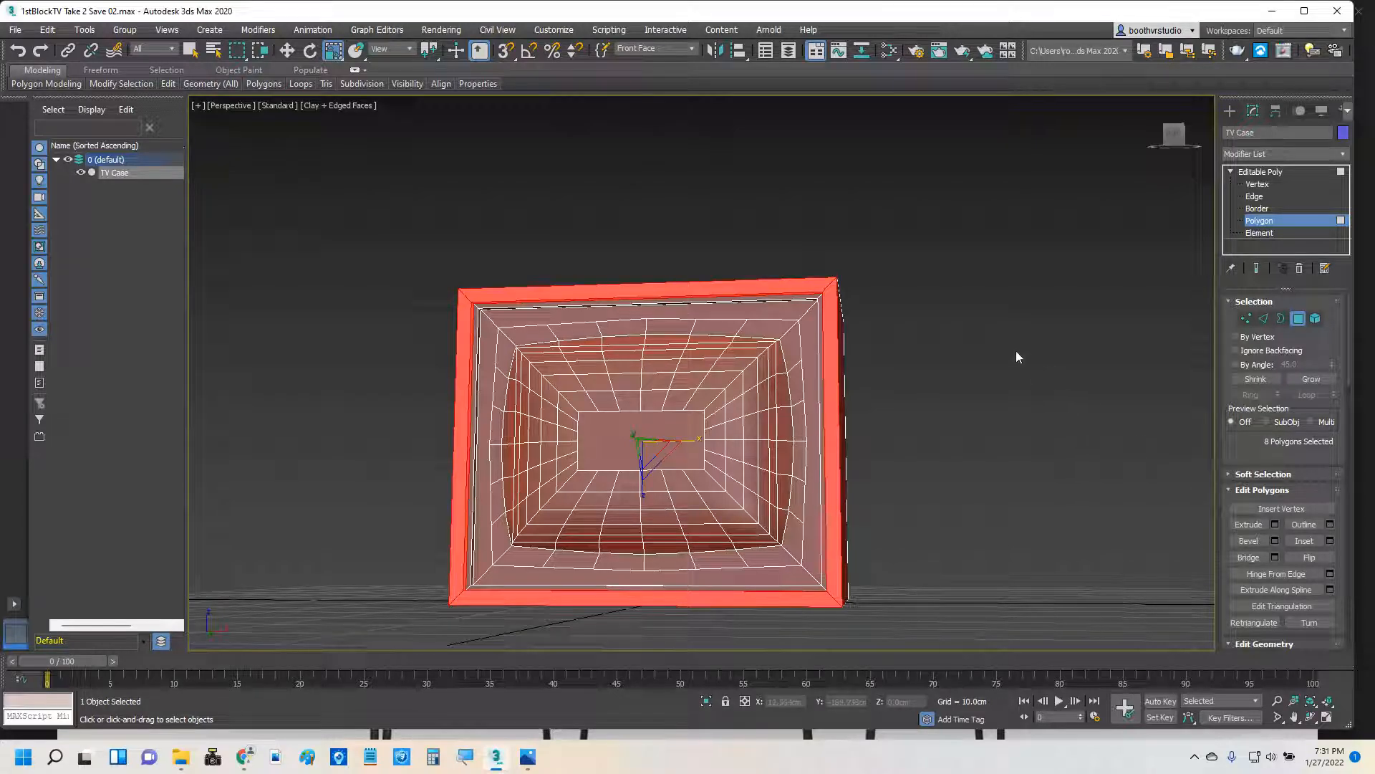
pyautogui.moveTo(1016, 354); pyautogui.dragTo(1059, 331, button='middle')
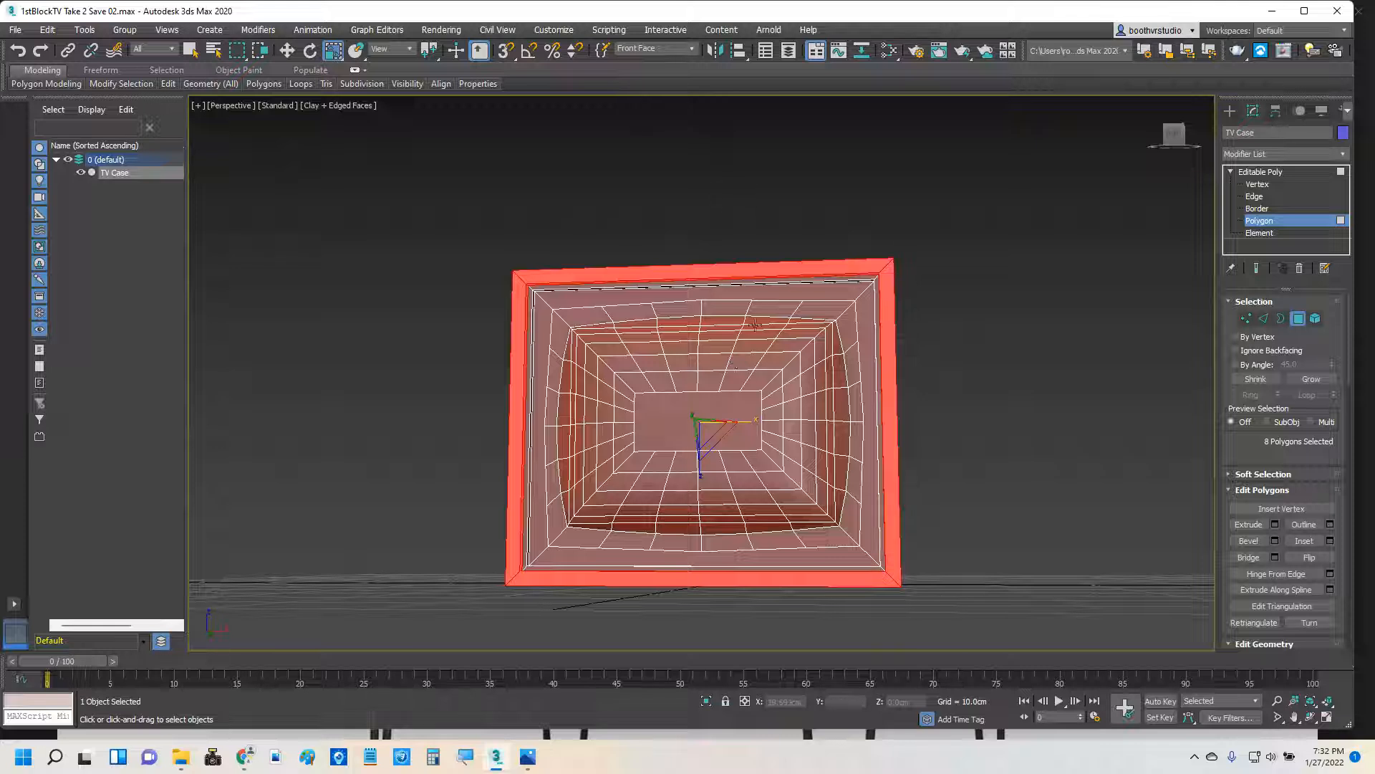
pyautogui.click(760, 381)
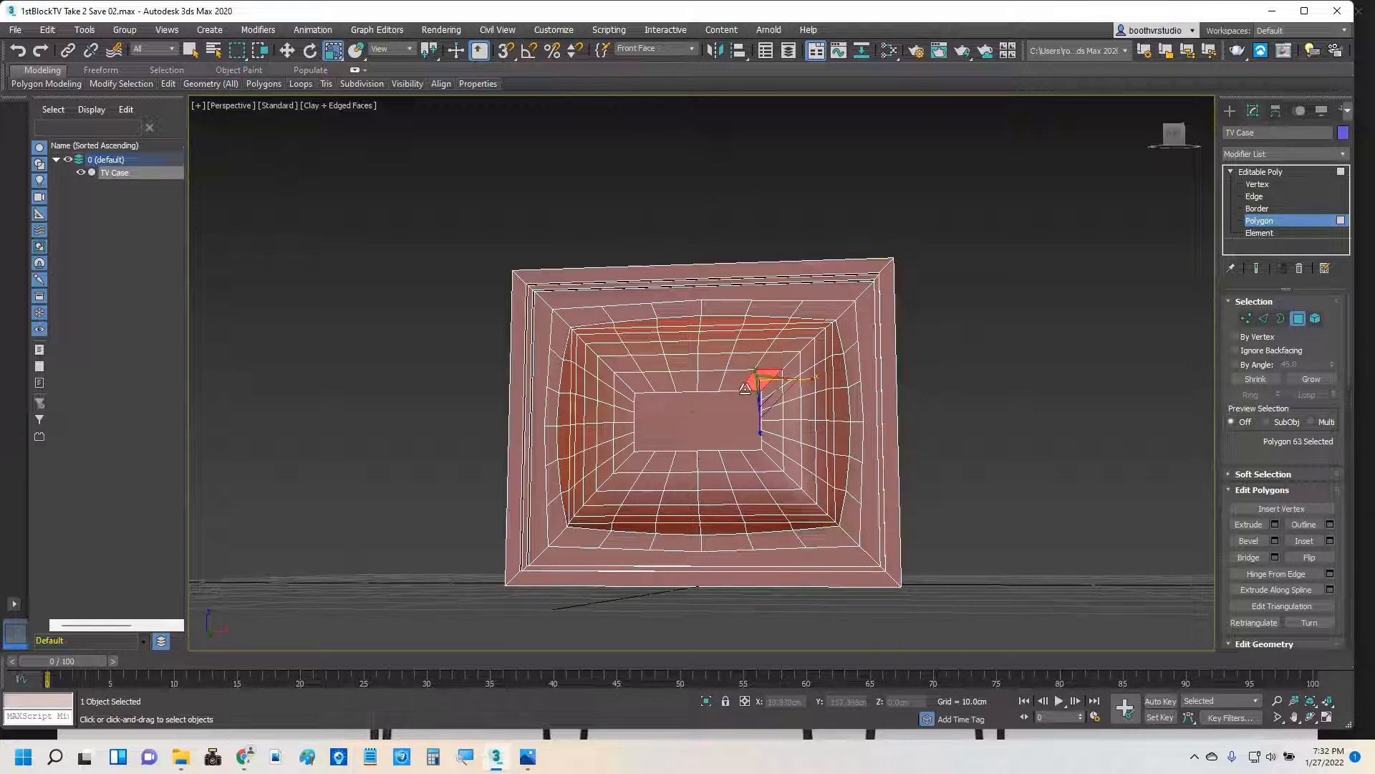
pyautogui.click(691, 48)
pyautogui.click(649, 62)
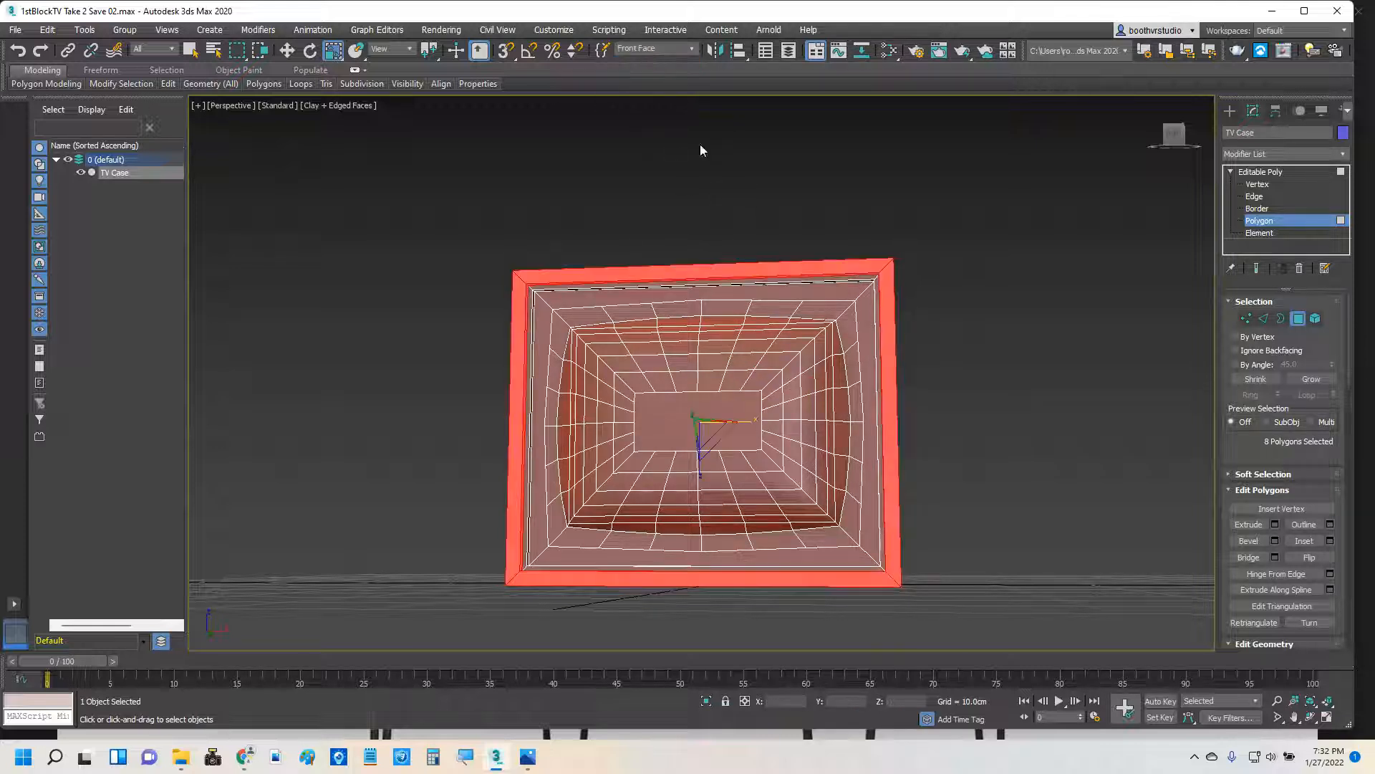
# Replace the selection with the four thin front-facing trim polygons just inside the outer frame.
pyautogui.moveTo(987, 344)
pyautogui.keyDown('alt'); pyautogui.mouseDown(button='middle')
pyautogui.moveTo(1007, 373)
pyautogui.moveTo(912, 368)
pyautogui.moveTo(991, 363)
pyautogui.moveTo(1013, 331)
pyautogui.moveTo(994, 322)
pyautogui.mouseUp(button='middle'); pyautogui.keyUp('alt')
pyautogui.scroll(4, 709, 344)
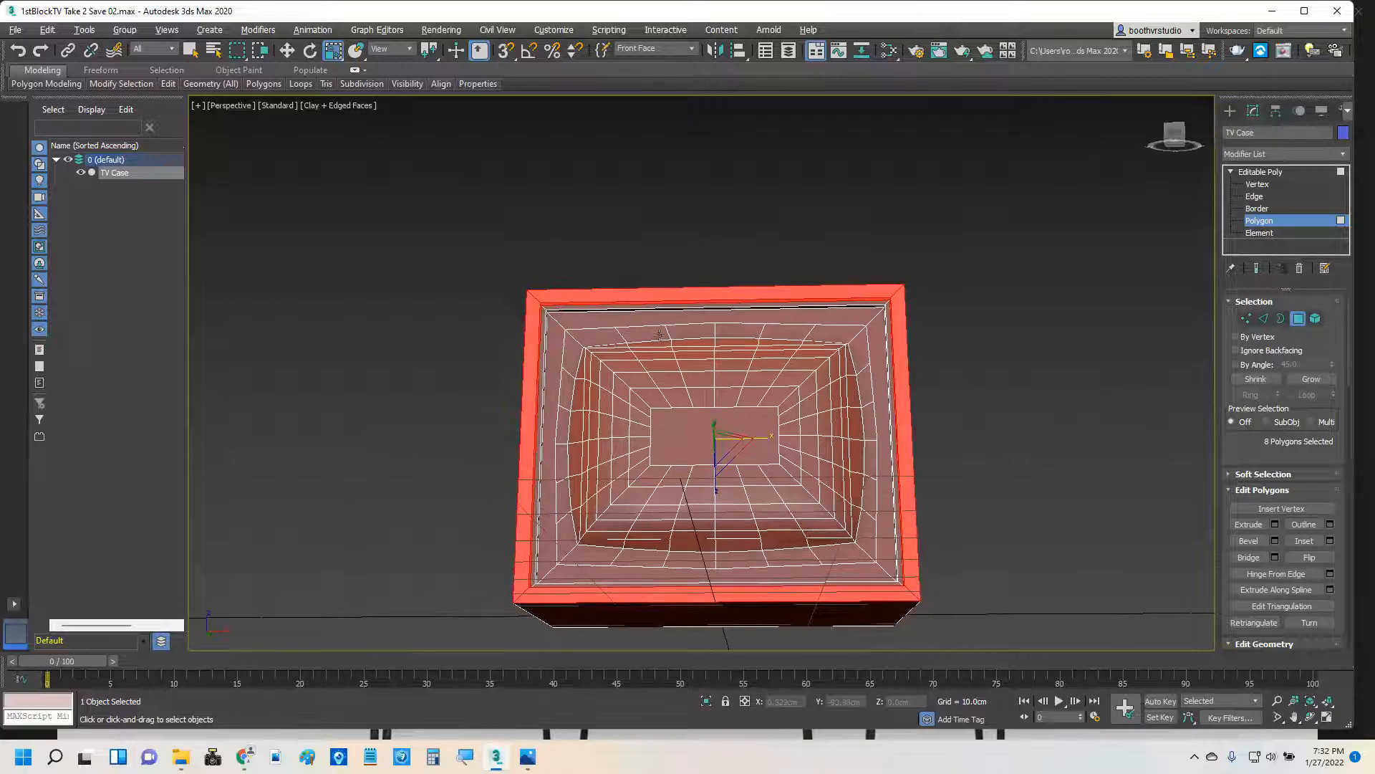
pyautogui.click(592, 308)
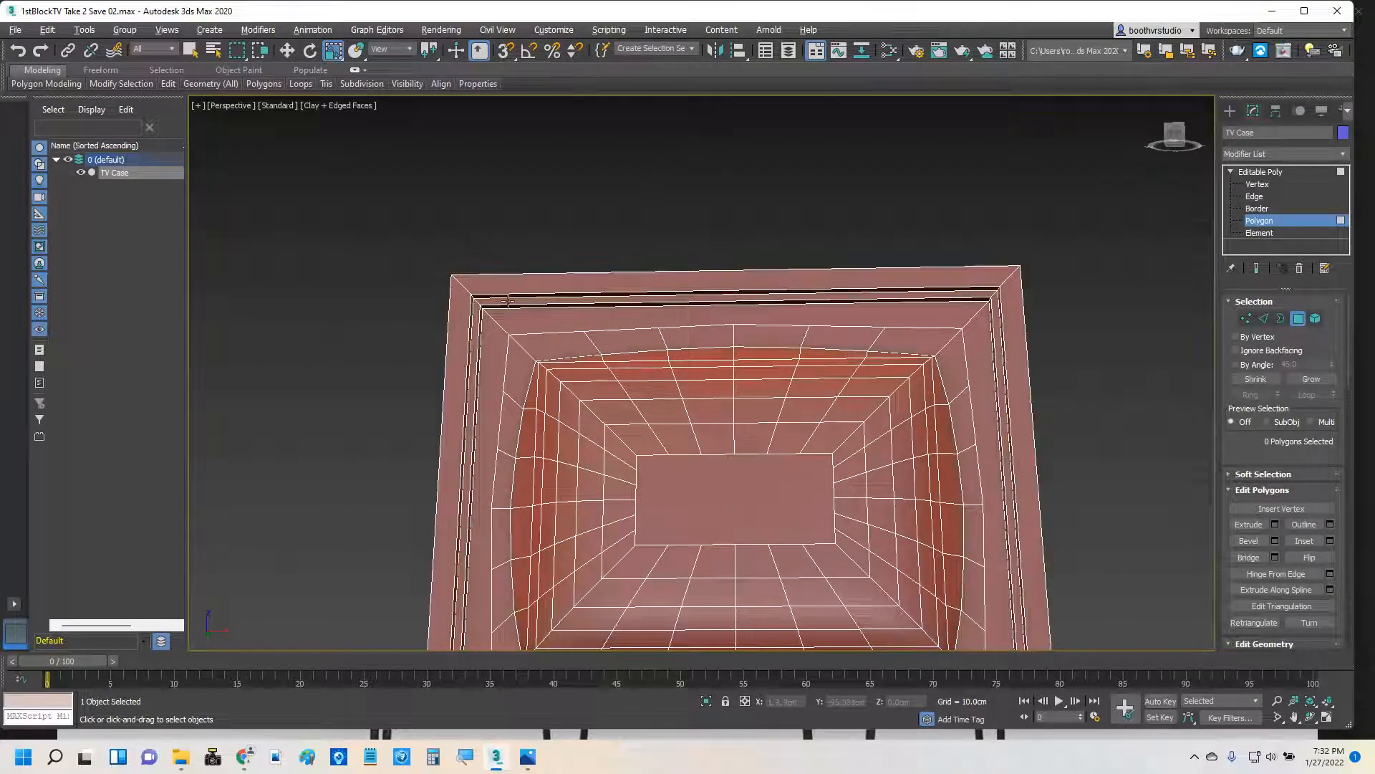
pyautogui.click(506, 301)
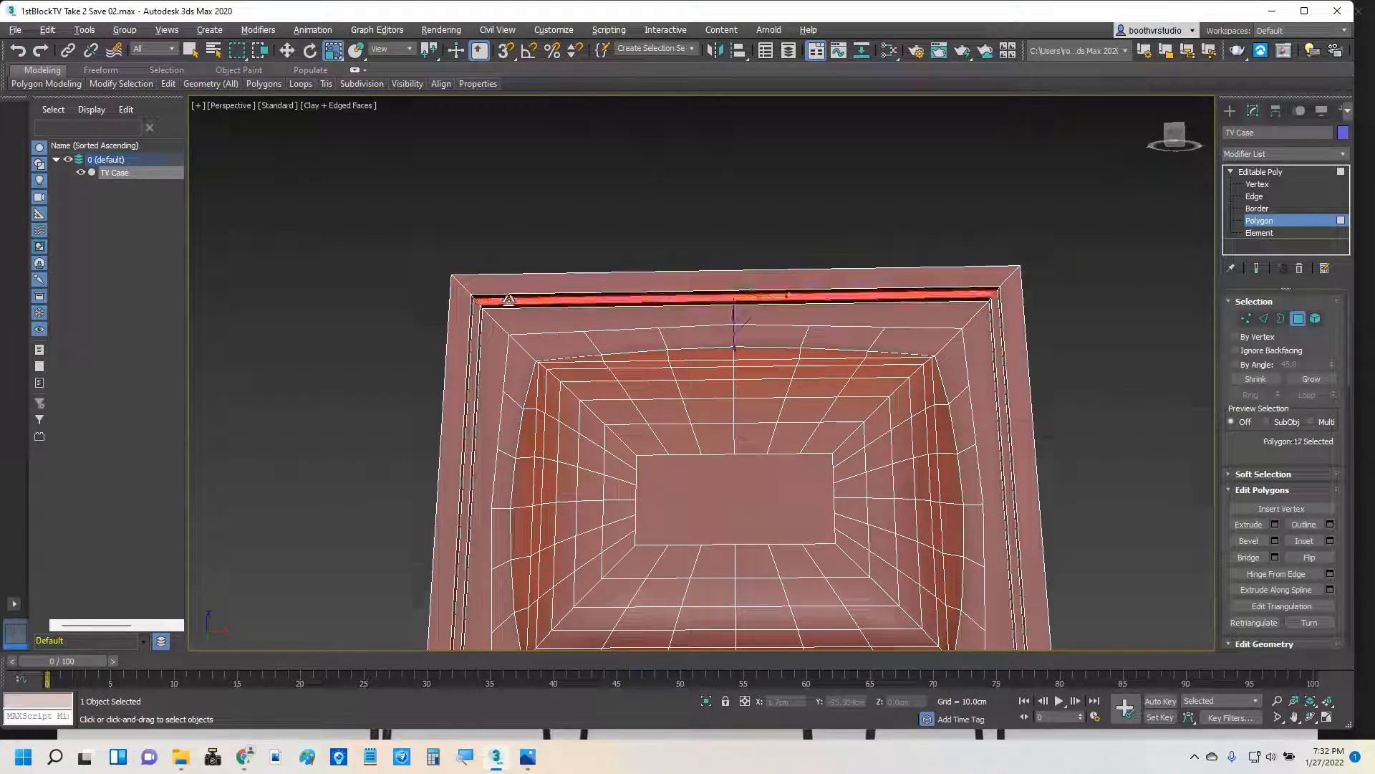
pyautogui.keyDown('ctrl'); pyautogui.click(473, 318); pyautogui.keyUp('ctrl')
pyautogui.keyDown('ctrl'); pyautogui.click(996, 335); pyautogui.keyUp('ctrl')
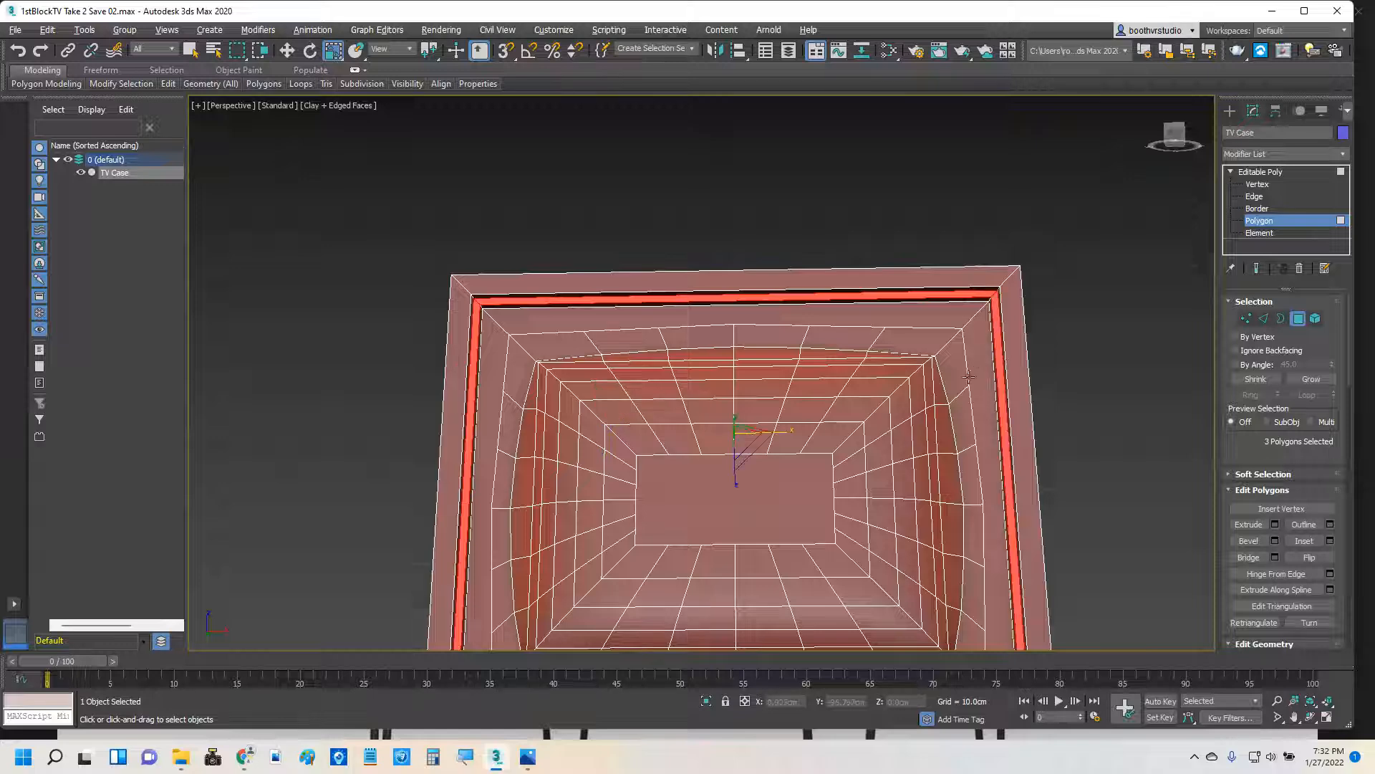
pyautogui.moveTo(872, 399); pyautogui.dragTo(860, 231, button='middle')
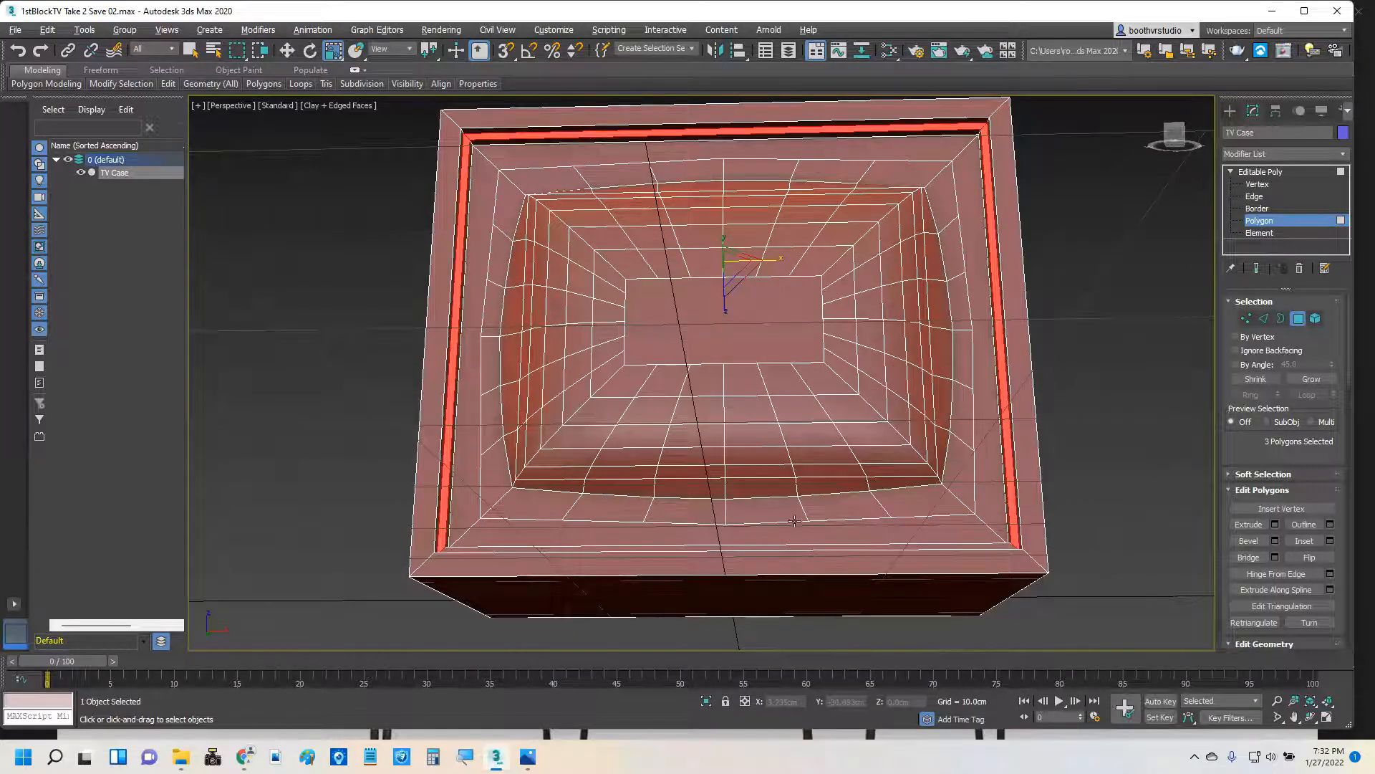
pyautogui.keyDown('alt'); pyautogui.moveTo(794, 521); pyautogui.dragTo(791, 550, button='middle'); pyautogui.keyUp('alt')
pyautogui.keyDown('ctrl'); pyautogui.click(788, 538); pyautogui.keyUp('ctrl')
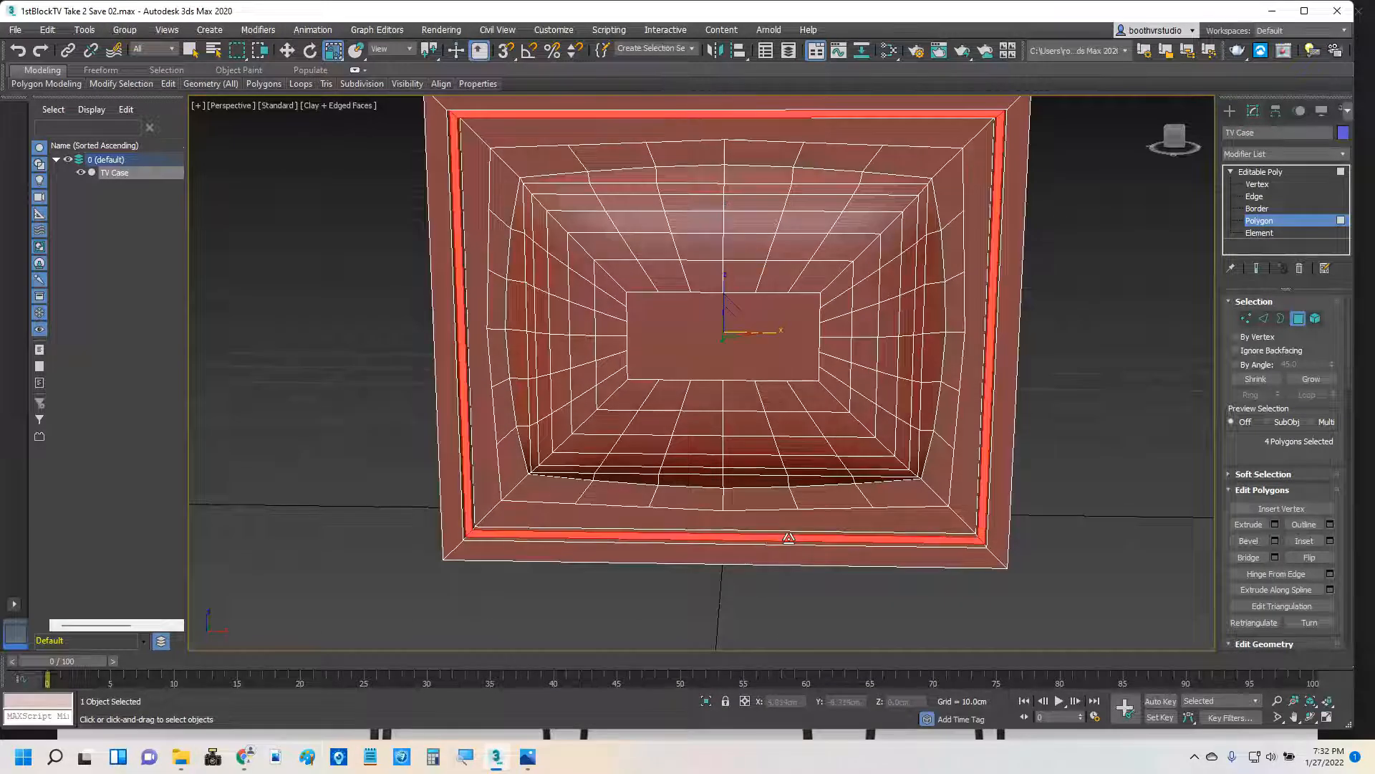
# Add the four adjoining inner-side polygons of the thin trim ring to the selection.
pyautogui.keyDown('alt'); pyautogui.moveTo(738, 502); pyautogui.dragTo(584, 506, button='middle'); pyautogui.keyUp('alt')
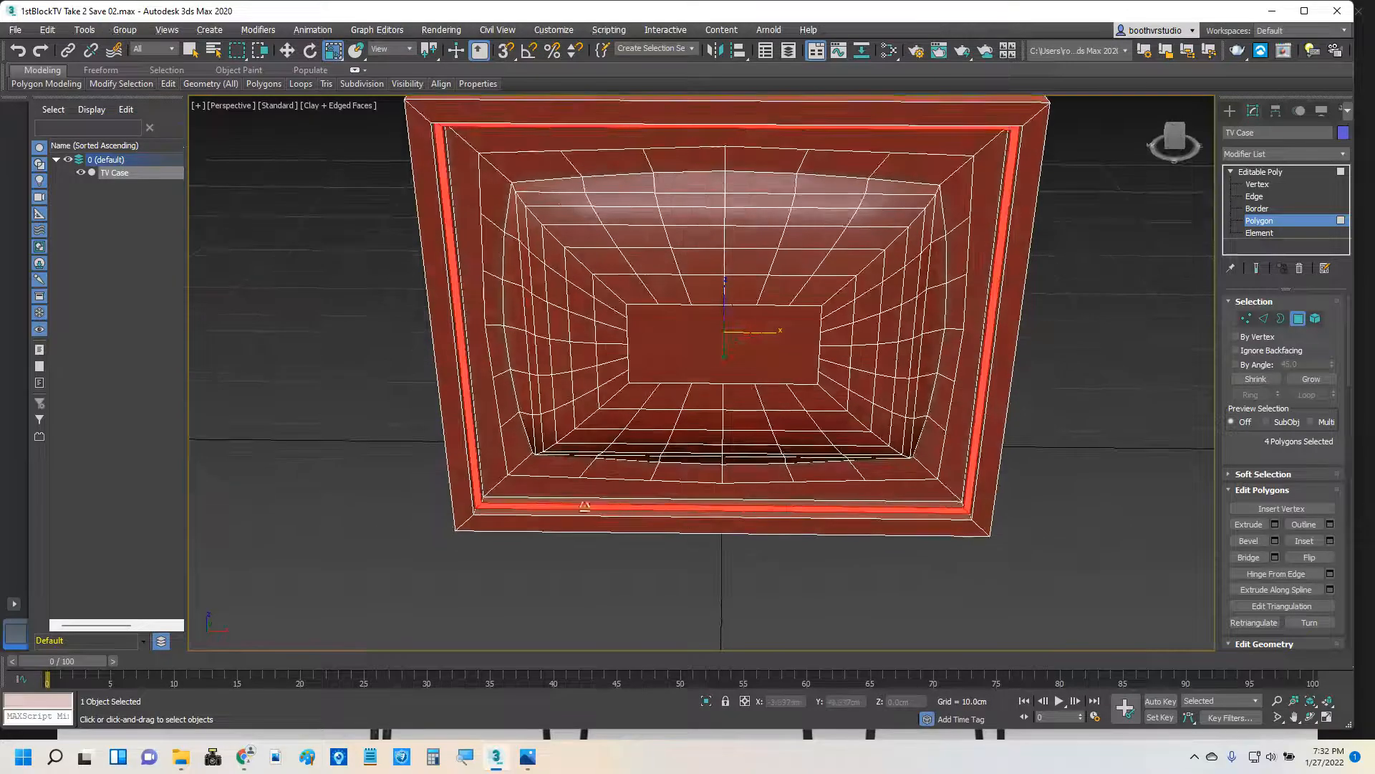
pyautogui.keyDown('ctrl'); pyautogui.click(517, 502); pyautogui.keyUp('ctrl')
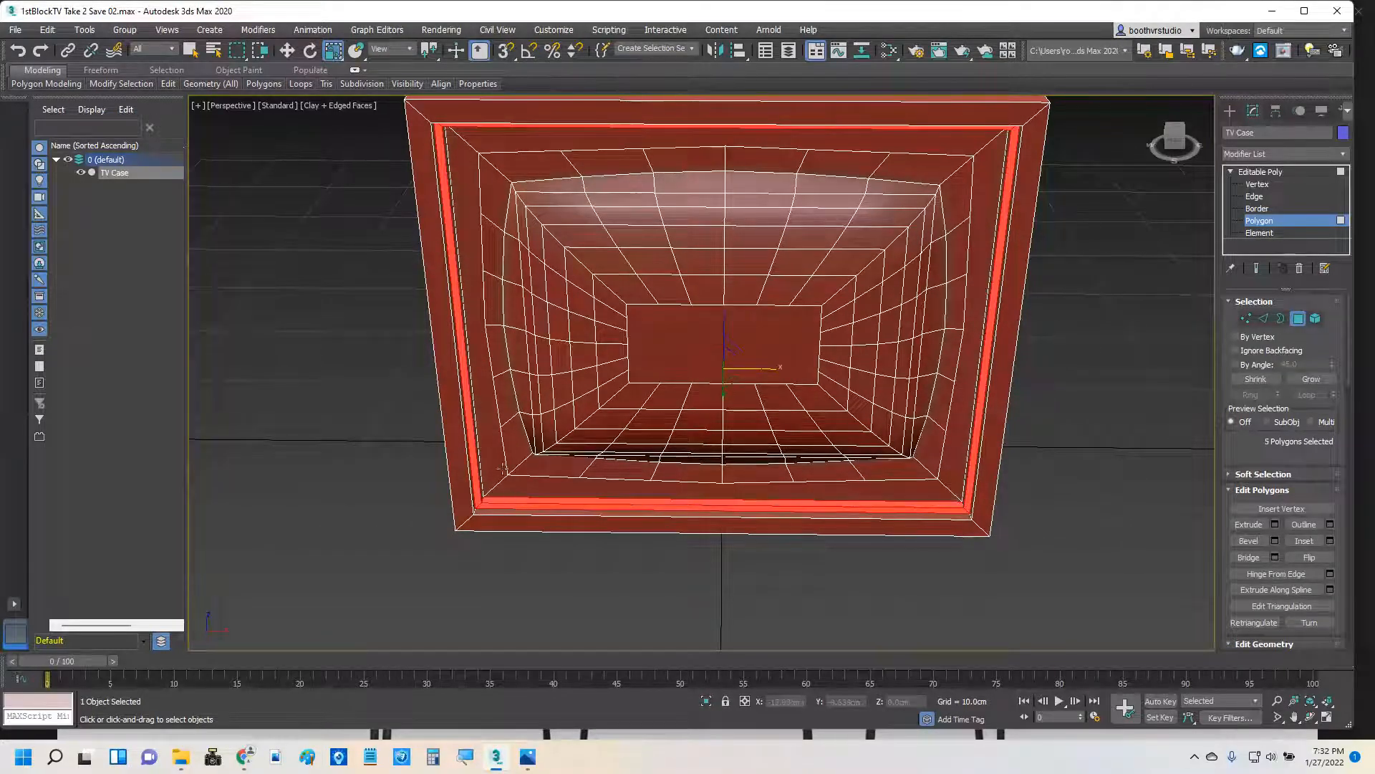
pyautogui.keyDown('alt'); pyautogui.moveTo(499, 498); pyautogui.dragTo(466, 463, button='middle'); pyautogui.keyUp('alt')
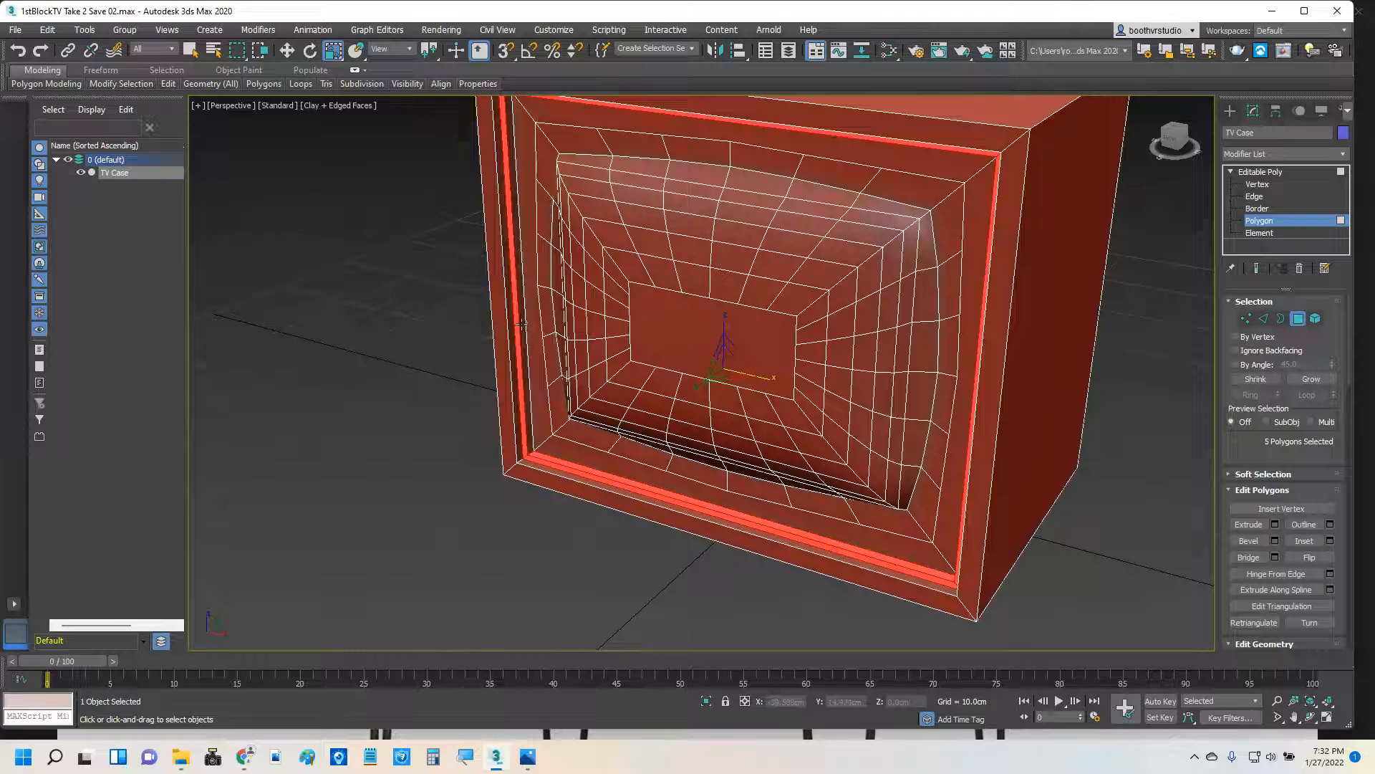
pyautogui.keyDown('ctrl'); pyautogui.click(522, 324); pyautogui.keyUp('ctrl')
pyautogui.keyDown('alt'); pyautogui.moveTo(657, 260); pyautogui.dragTo(671, 190, button='middle'); pyautogui.keyUp('alt')
pyautogui.keyDown('ctrl'); pyautogui.click(640, 157); pyautogui.keyUp('ctrl')
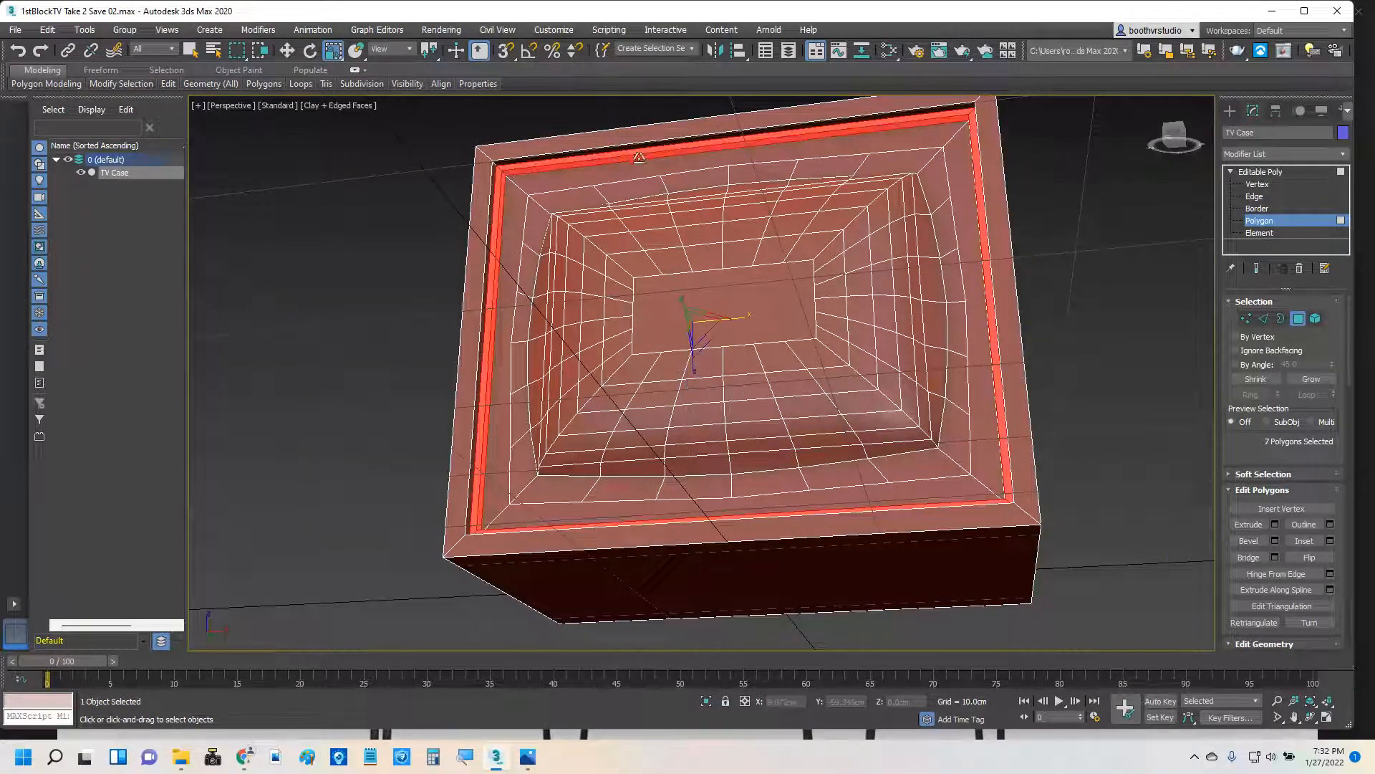
pyautogui.keyDown('alt'); pyautogui.moveTo(783, 284); pyautogui.dragTo(795, 300, button='middle'); pyautogui.keyUp('alt')
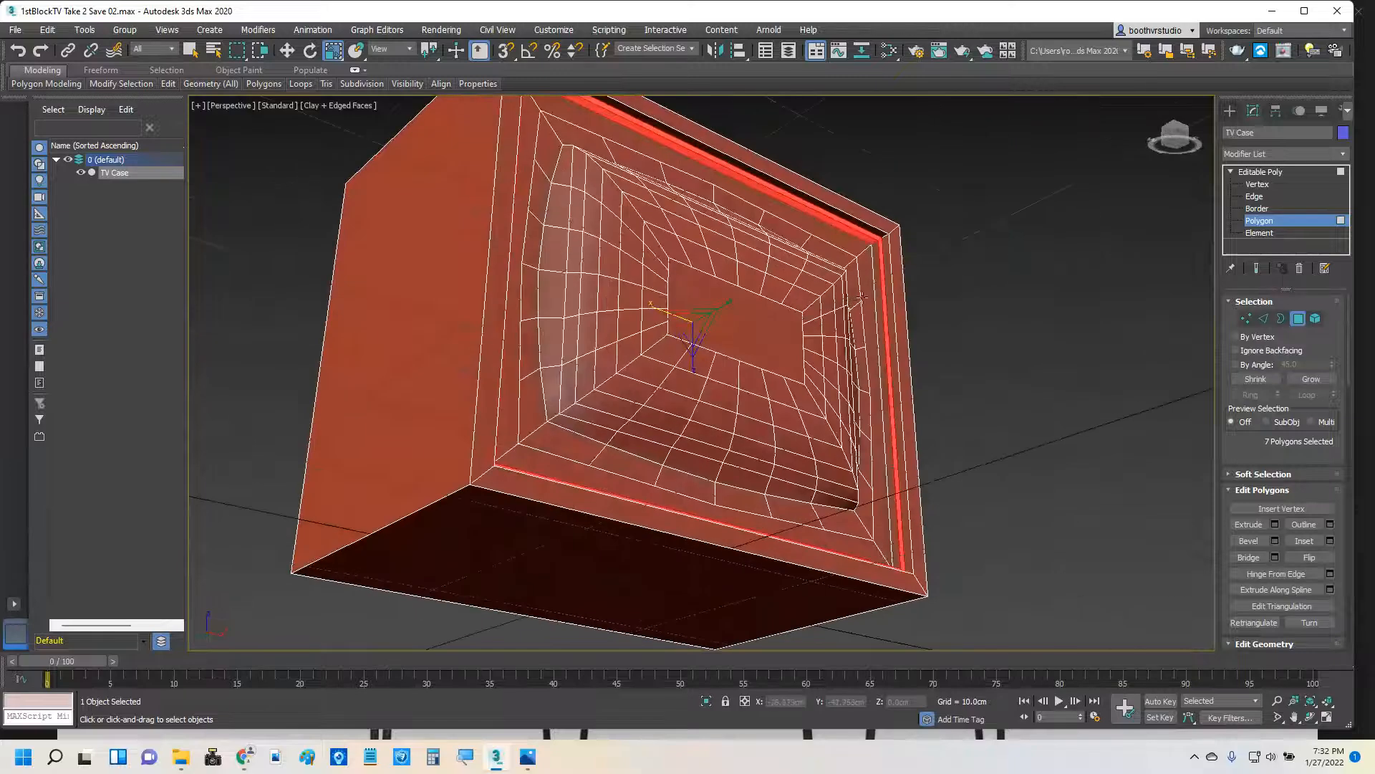
pyautogui.keyDown('ctrl'); pyautogui.click(881, 322); pyautogui.keyUp('ctrl')
# Save the selected thin trim ring polygons as a named selection set called "Small Lip".
pyautogui.scroll(6, 881, 322)
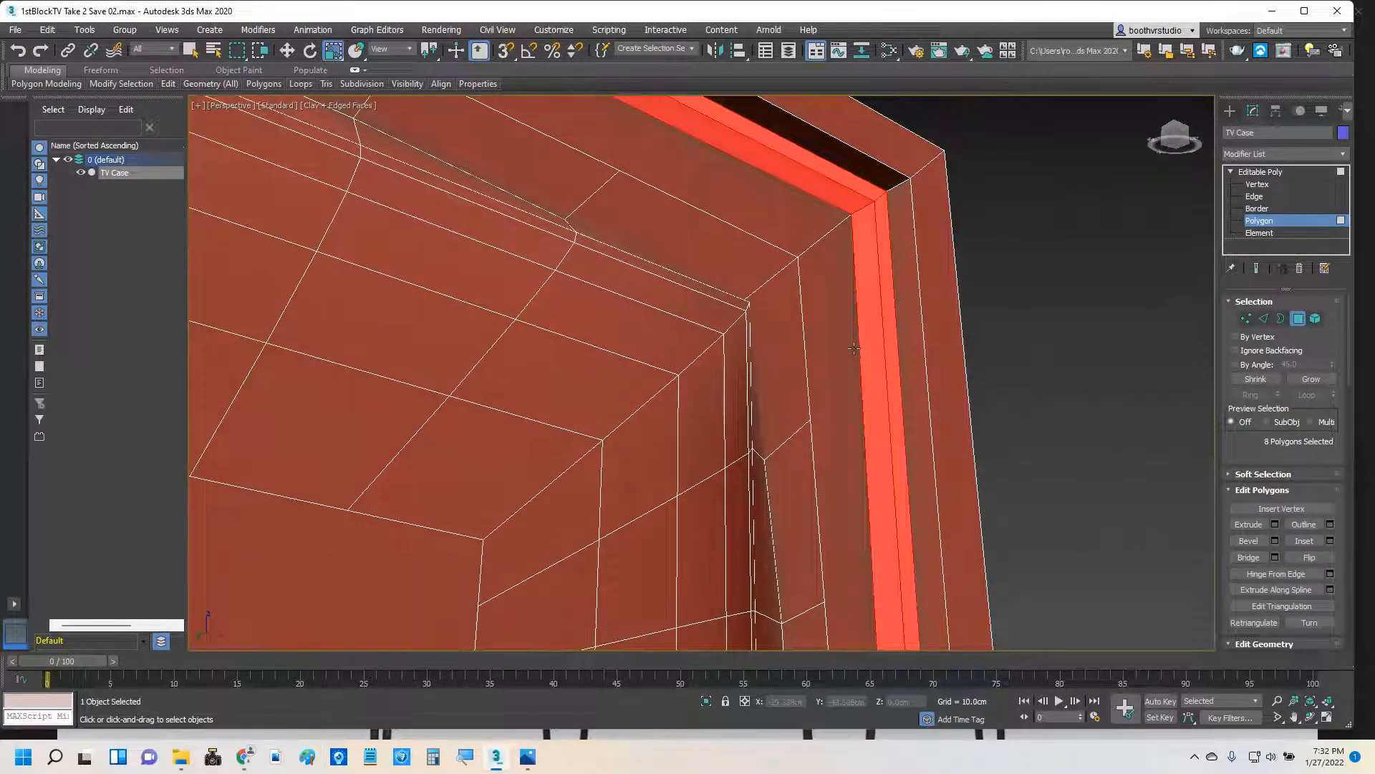
pyautogui.moveTo(854, 348)
pyautogui.keyDown('alt'); pyautogui.mouseDown(button='middle')
pyautogui.moveTo(860, 375)
pyautogui.moveTo(845, 336)
pyautogui.moveTo(865, 328)
pyautogui.mouseUp(button='middle'); pyautogui.keyUp('alt')
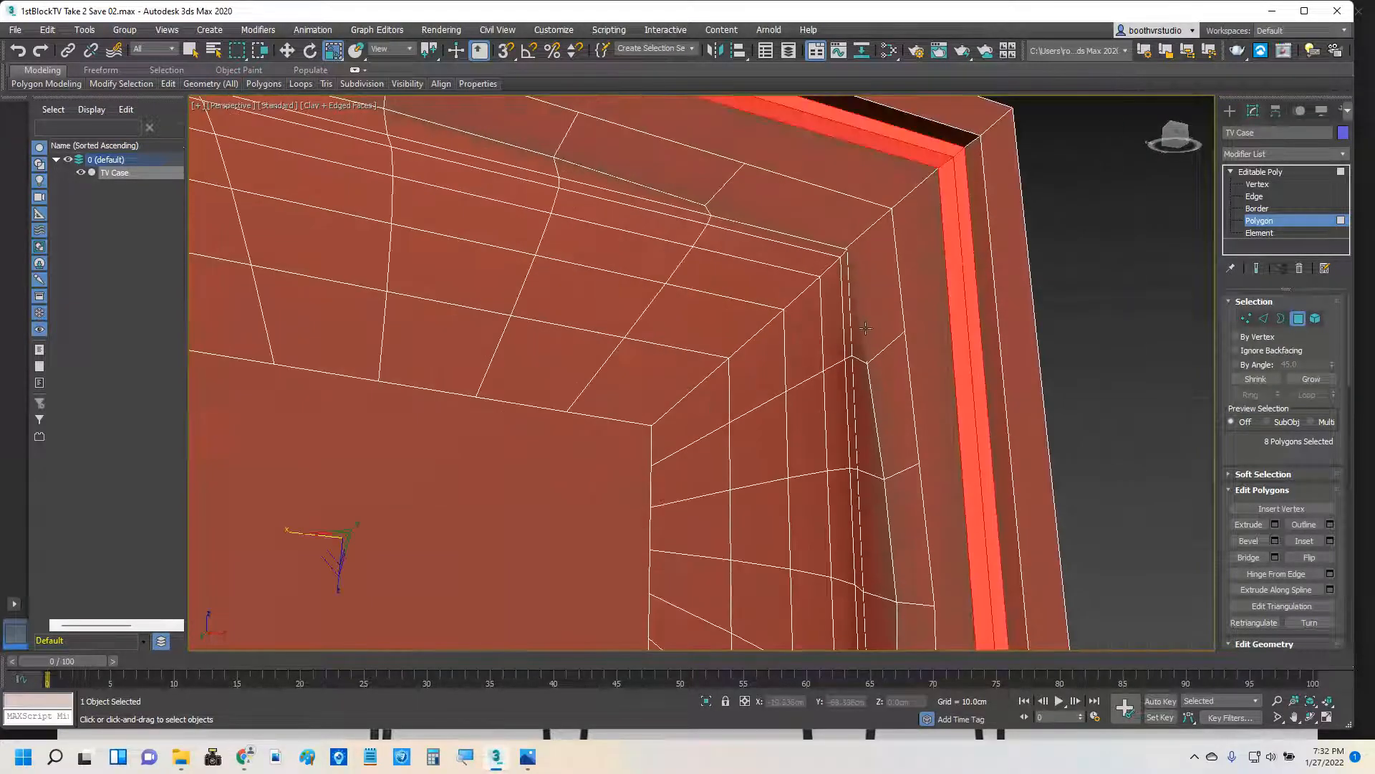
pyautogui.scroll(-4, 866, 328)
pyautogui.moveTo(620, 307); pyautogui.dragTo(891, 351, button='middle')
pyautogui.moveTo(634, 308); pyautogui.dragTo(629, 354, button='middle')
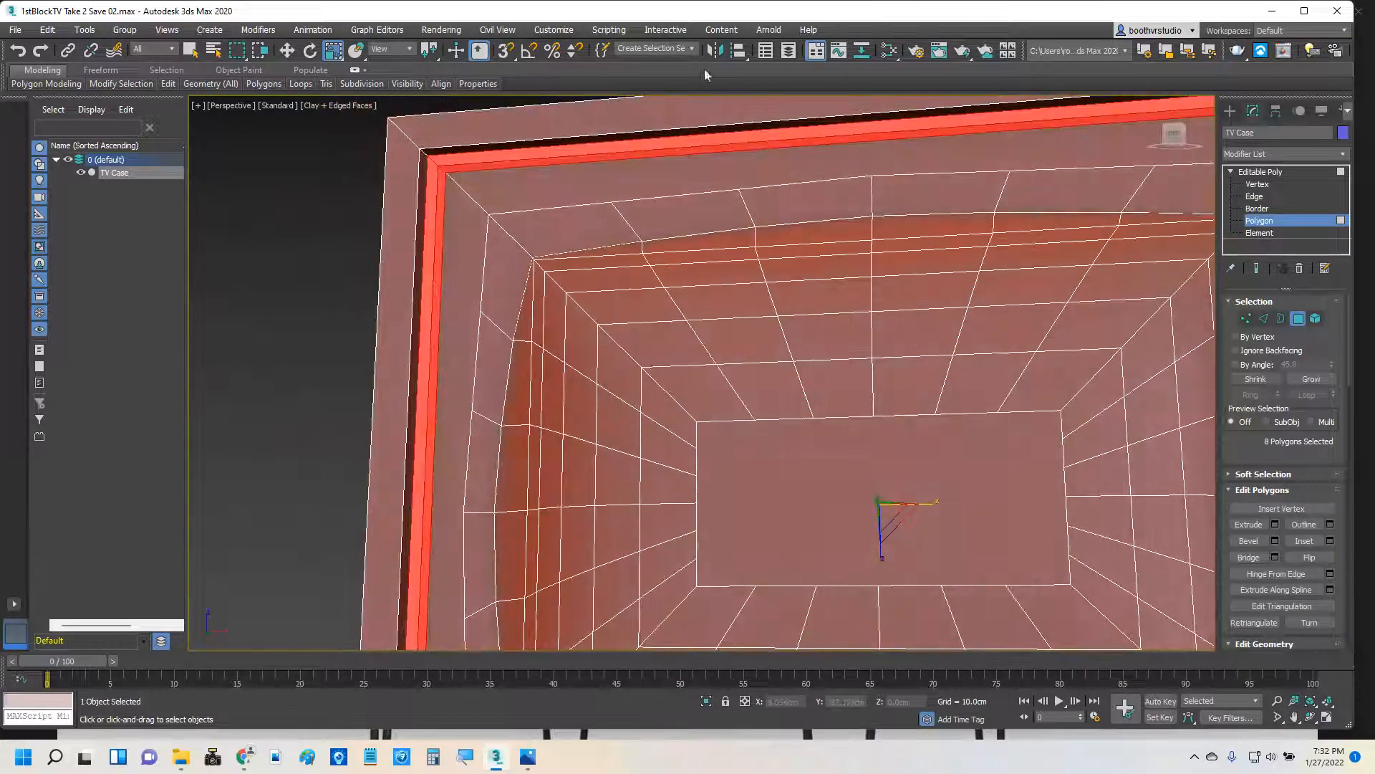
pyautogui.click(692, 50)
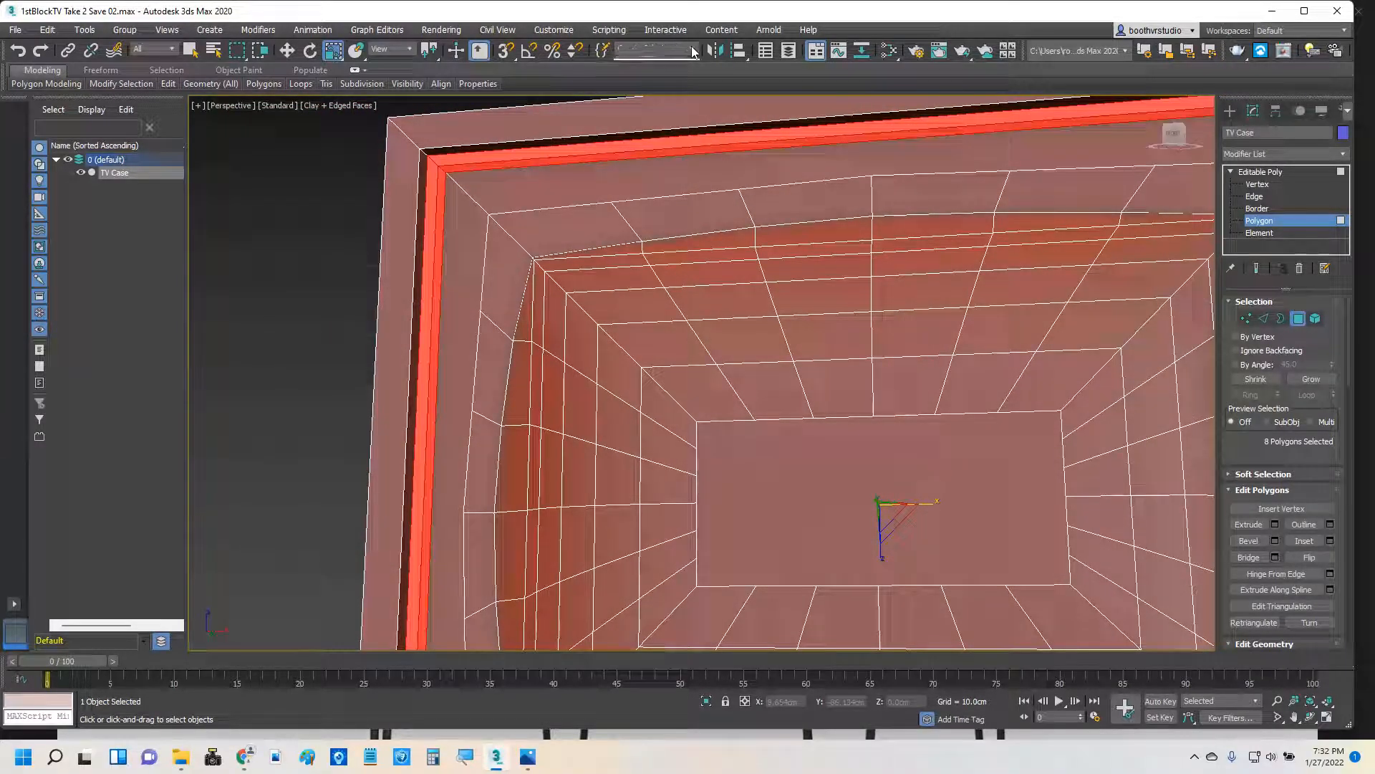
pyautogui.click(635, 49)
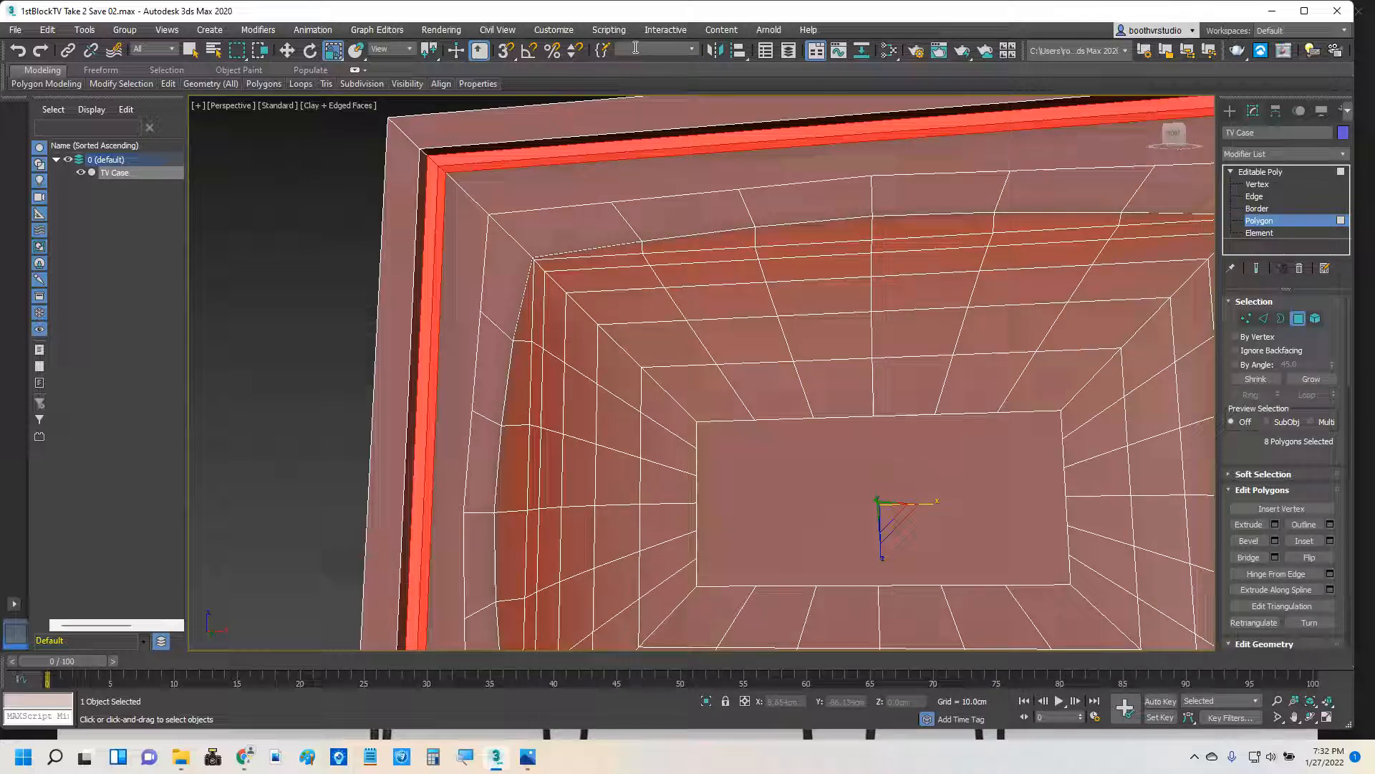
pyautogui.write('Shill bu')
pyautogui.scroll(-10, 648, 230)
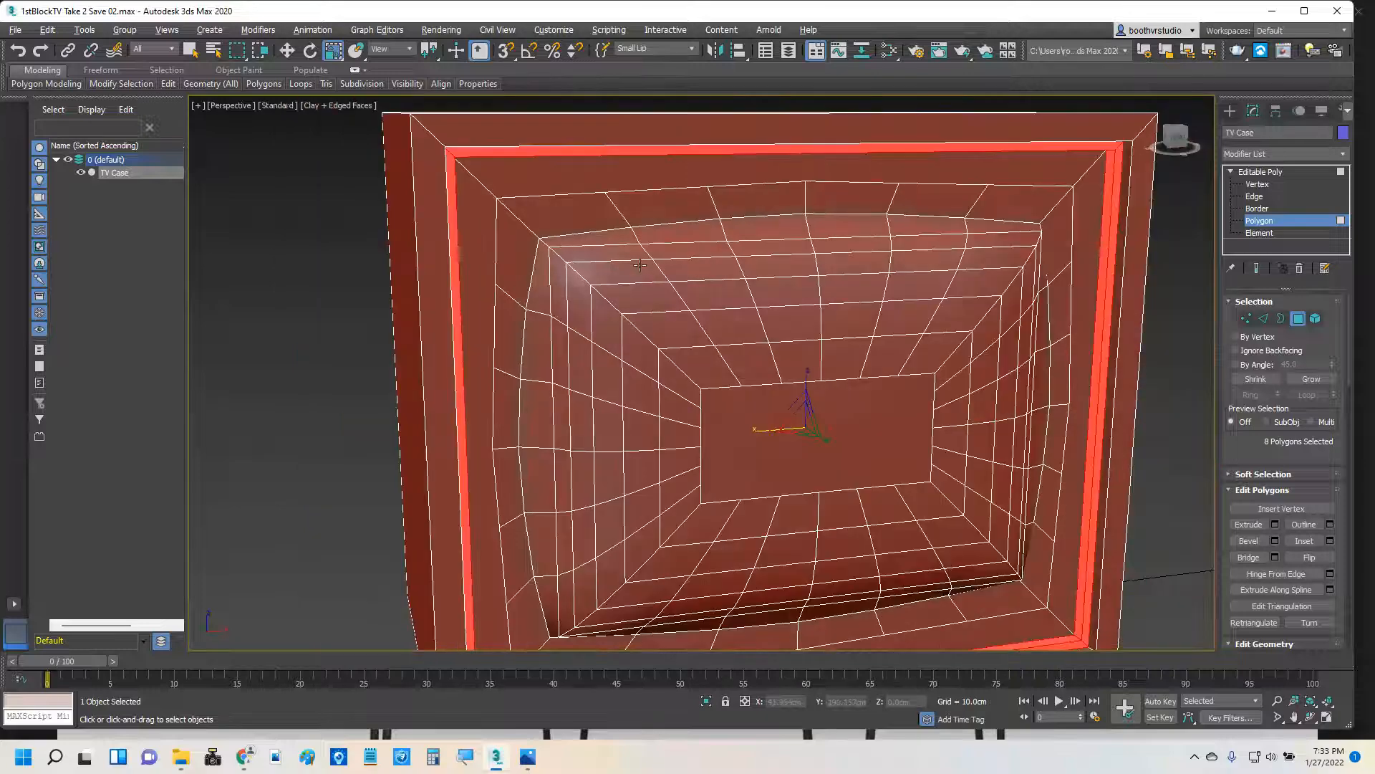
pyautogui.keyDown('alt'); pyautogui.moveTo(603, 278); pyautogui.dragTo(697, 243, button='middle'); pyautogui.keyUp('alt')
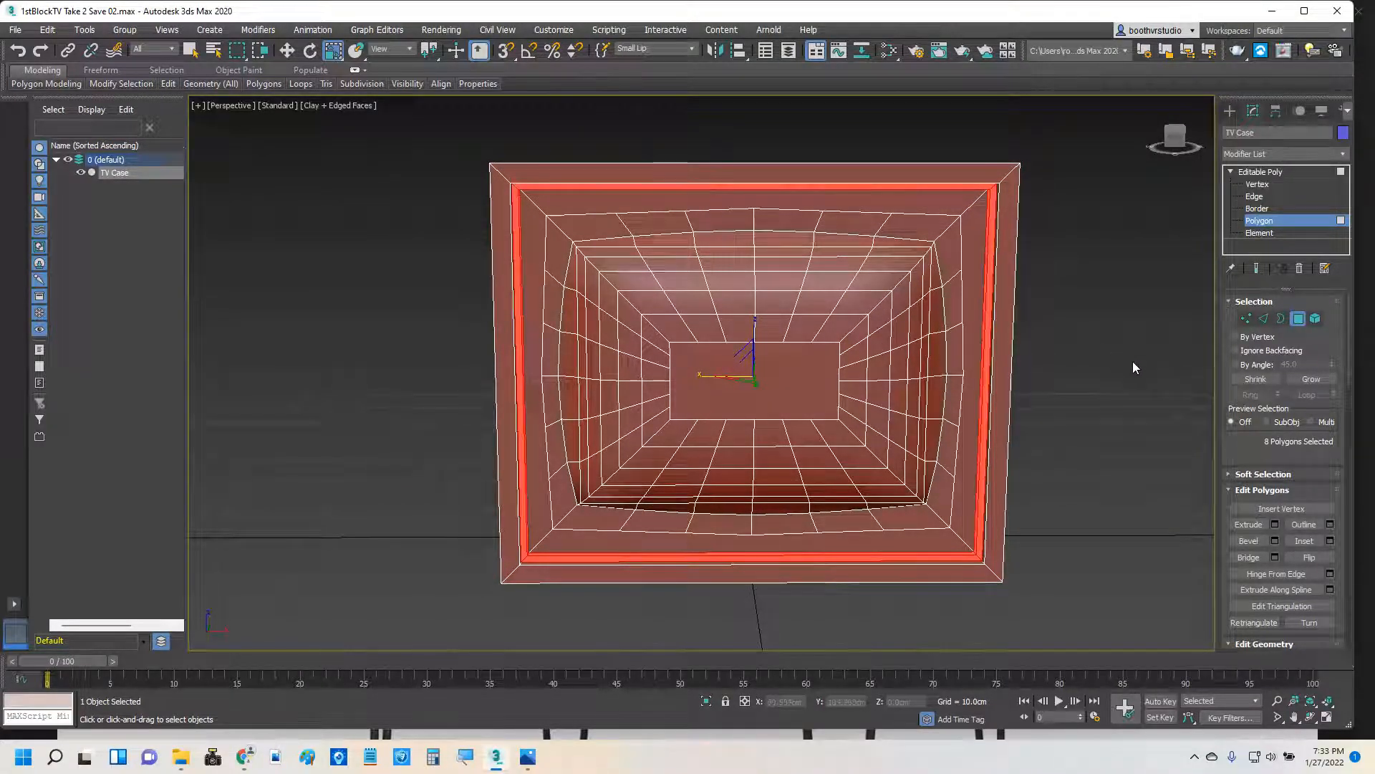
# Region-select the recessed screen polygons with Ignore Backfacing enabled, then clear the selection and disable the option.
pyautogui.click(1236, 351)
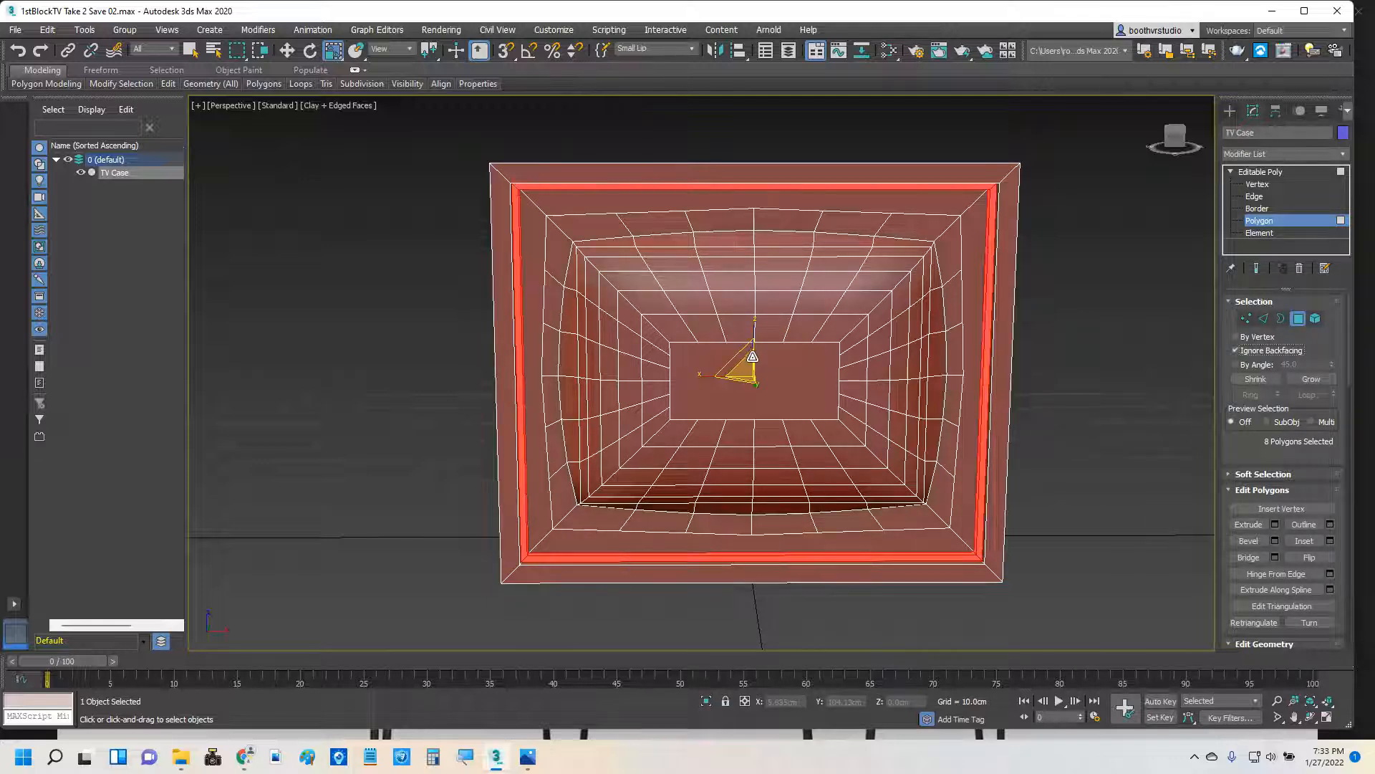
pyautogui.keyDown('alt'); pyautogui.moveTo(753, 356); pyautogui.dragTo(648, 303, button='middle'); pyautogui.keyUp('alt')
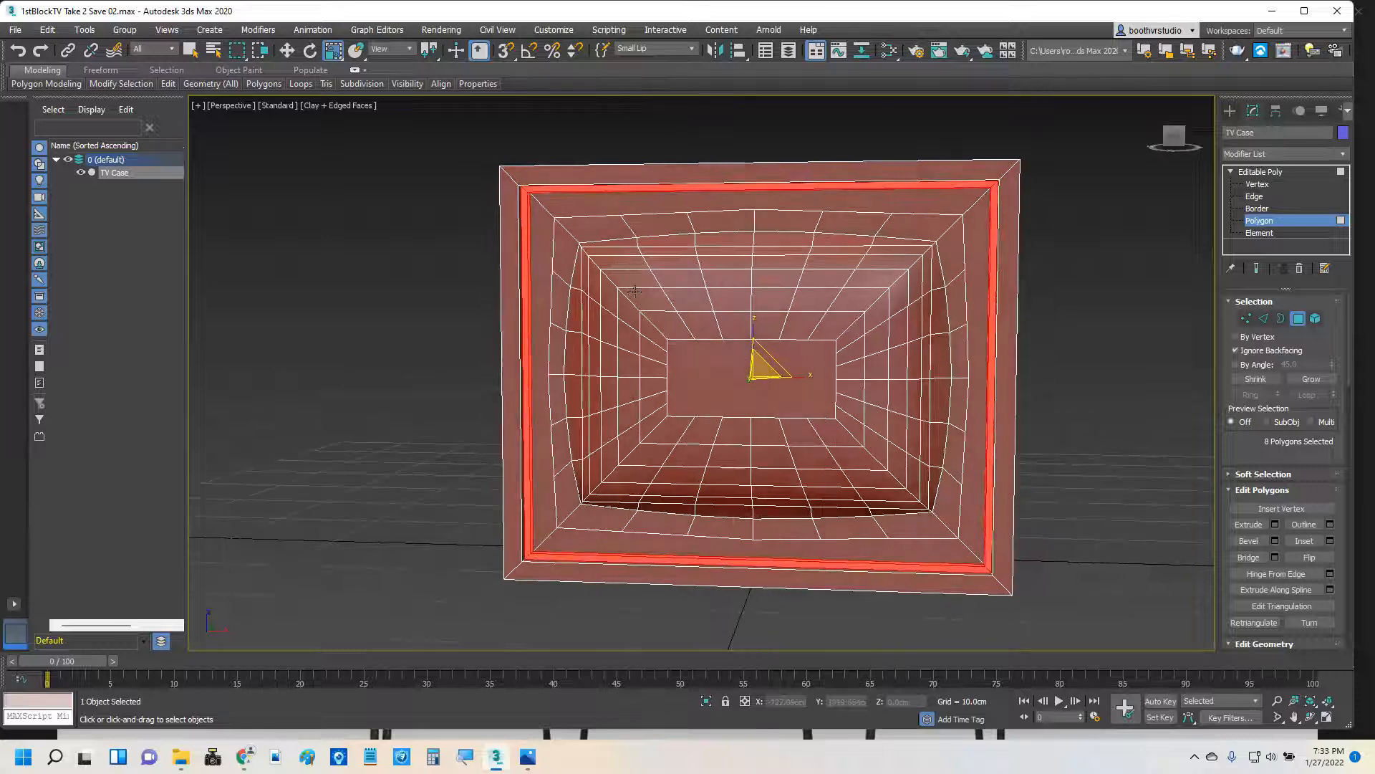
pyautogui.click(191, 51)
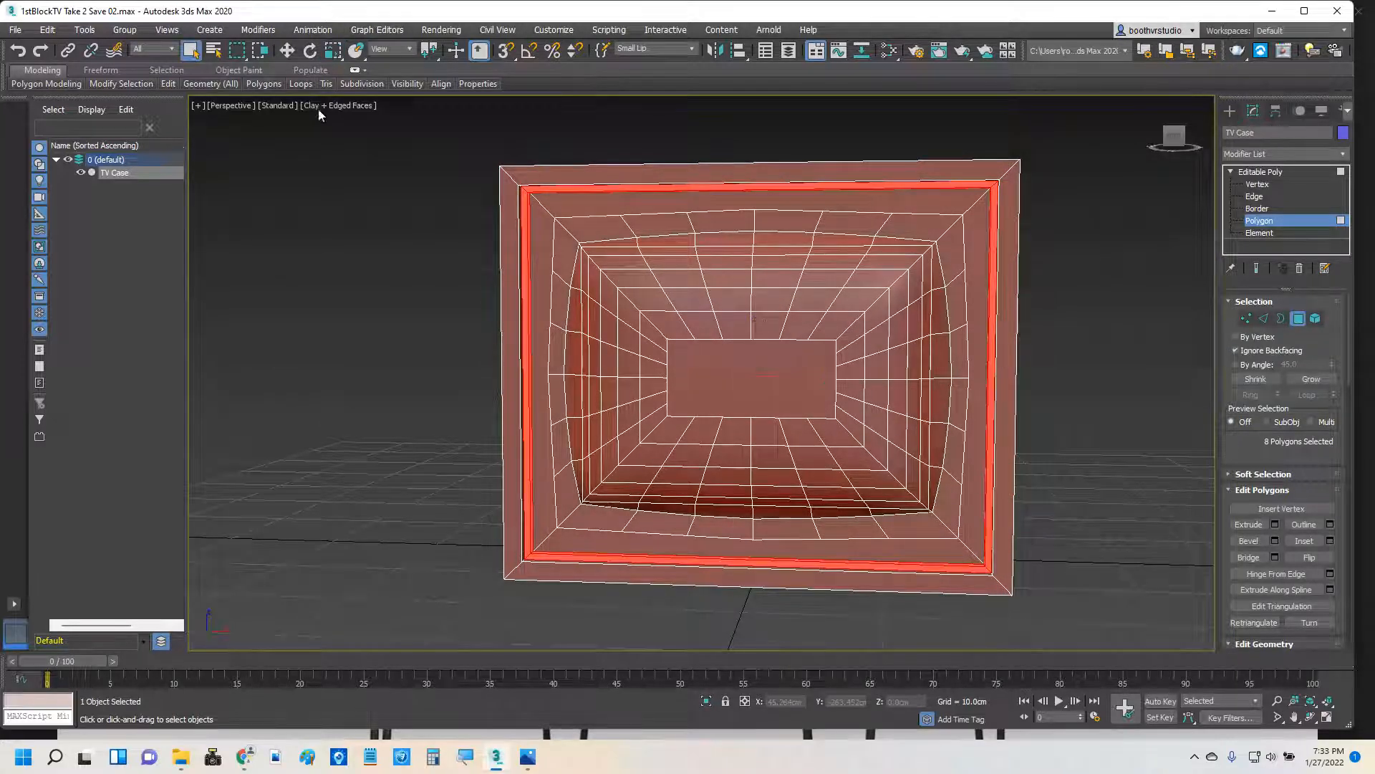
pyautogui.moveTo(589, 257); pyautogui.dragTo(914, 496)
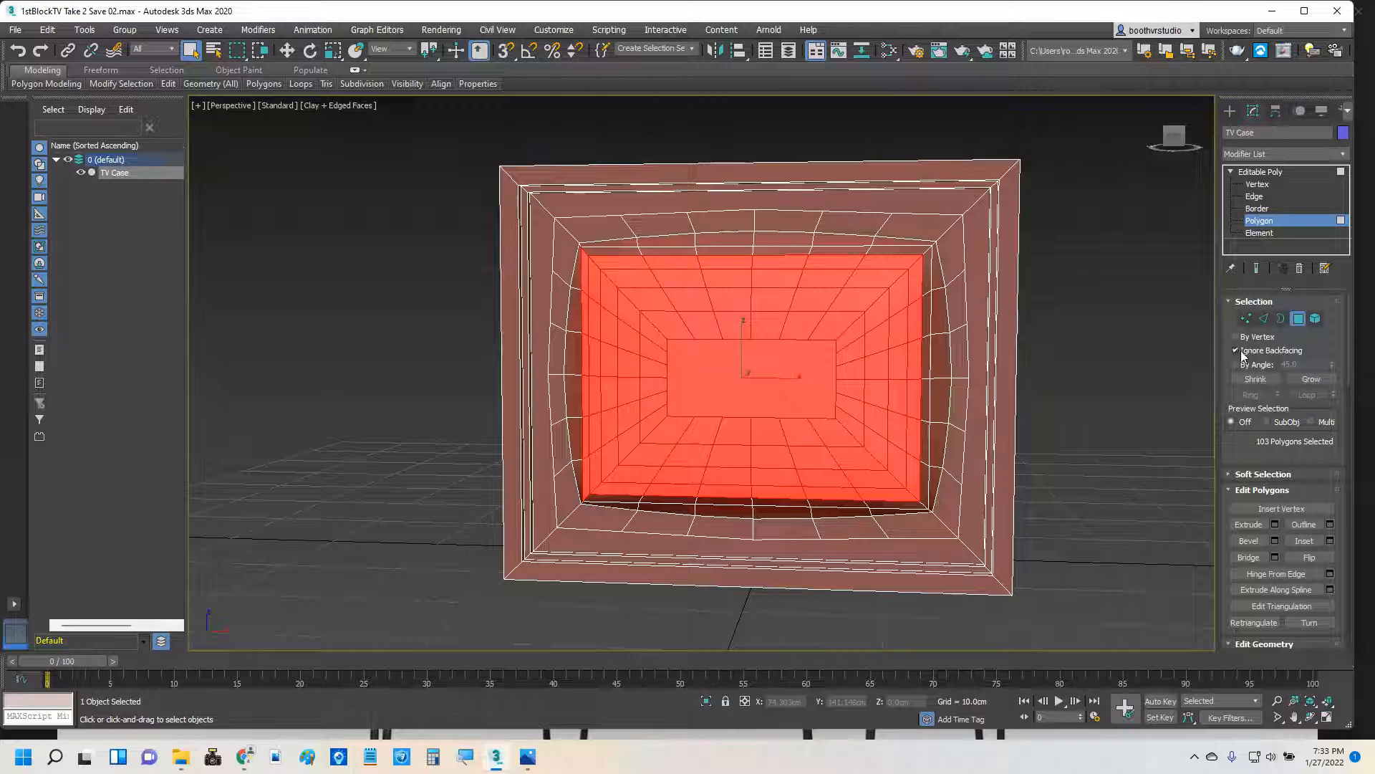
pyautogui.click(1177, 334)
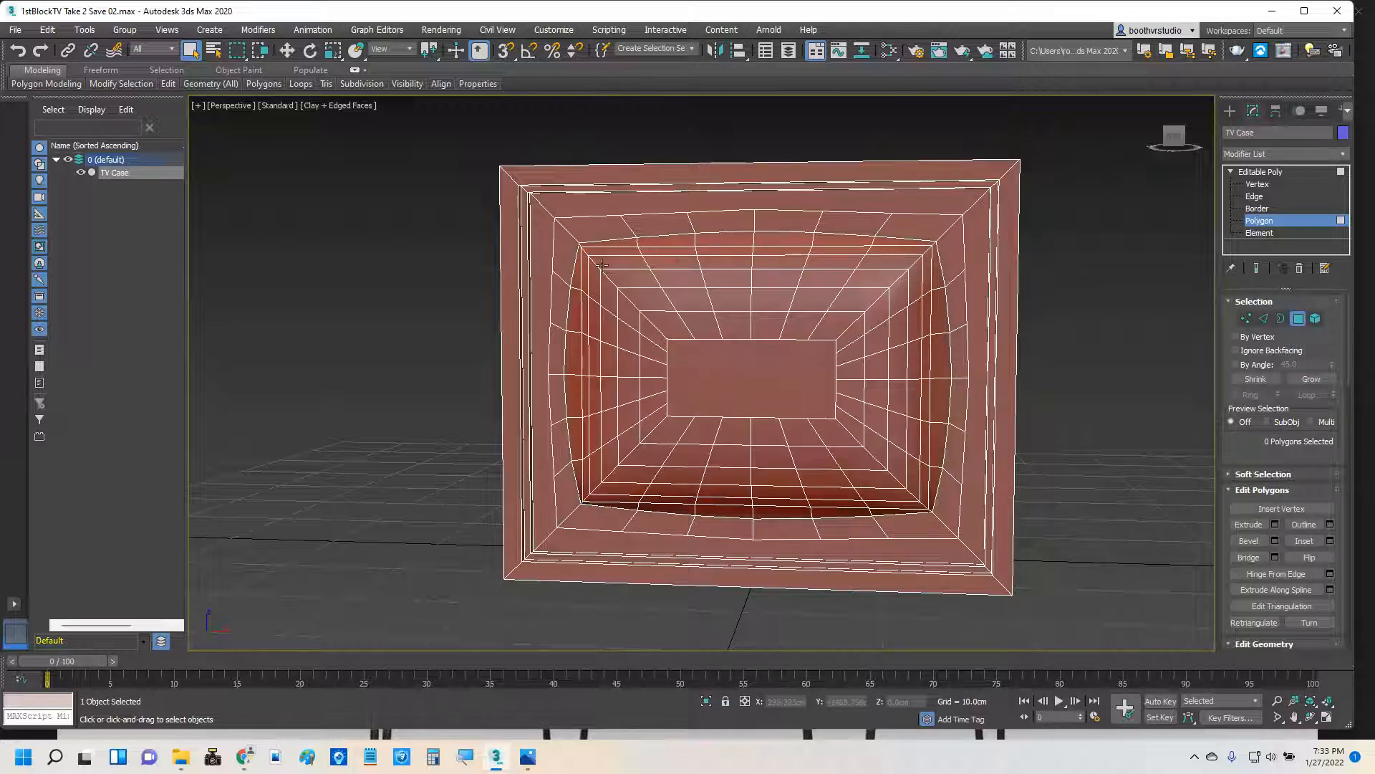
# Region-select the screen polygons without Ignore Backfacing to check what is picked on the back, then clear the selection.
pyautogui.click(601, 264)
pyautogui.keyDown('shift'); pyautogui.click(909, 490); pyautogui.keyUp('shift')
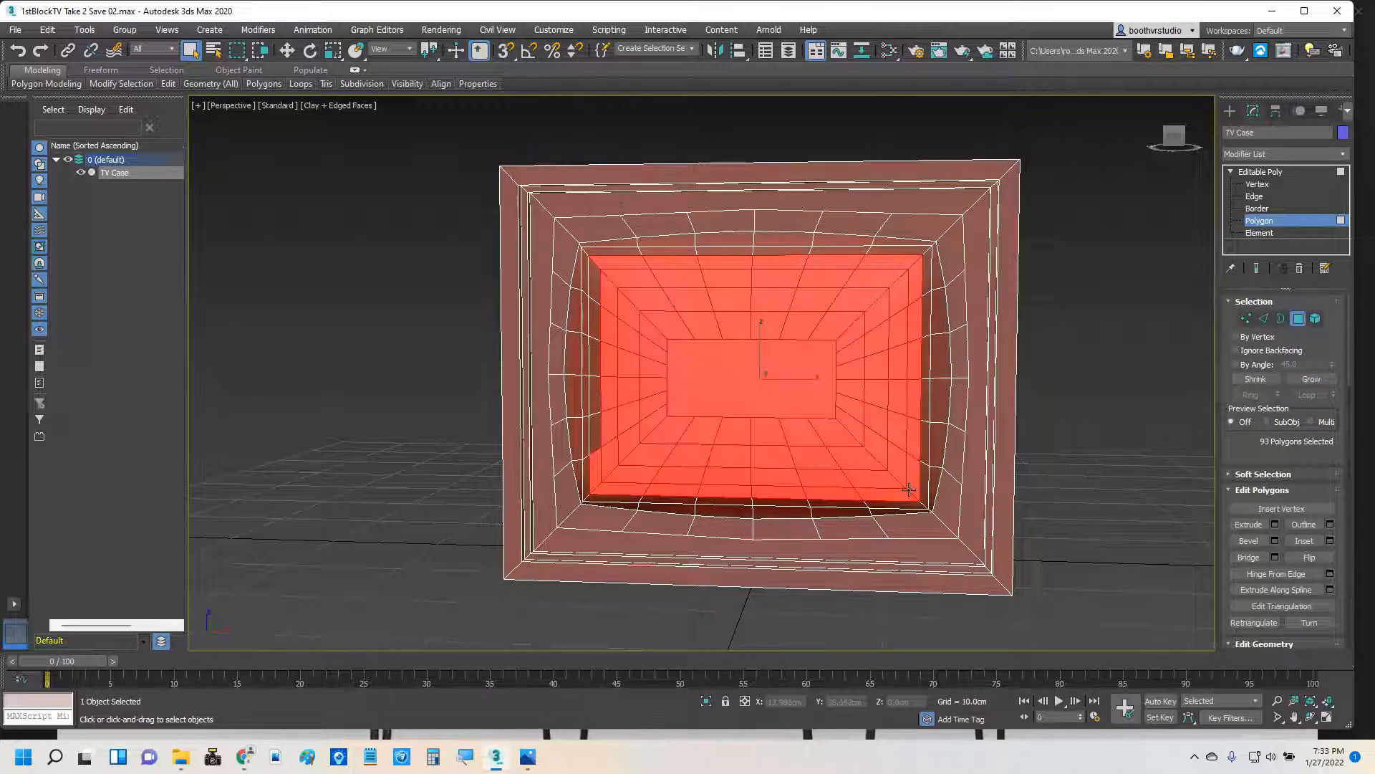
pyautogui.keyDown('alt'); pyautogui.moveTo(985, 481); pyautogui.dragTo(1012, 455, button='middle'); pyautogui.keyUp('alt')
pyautogui.click(1157, 363)
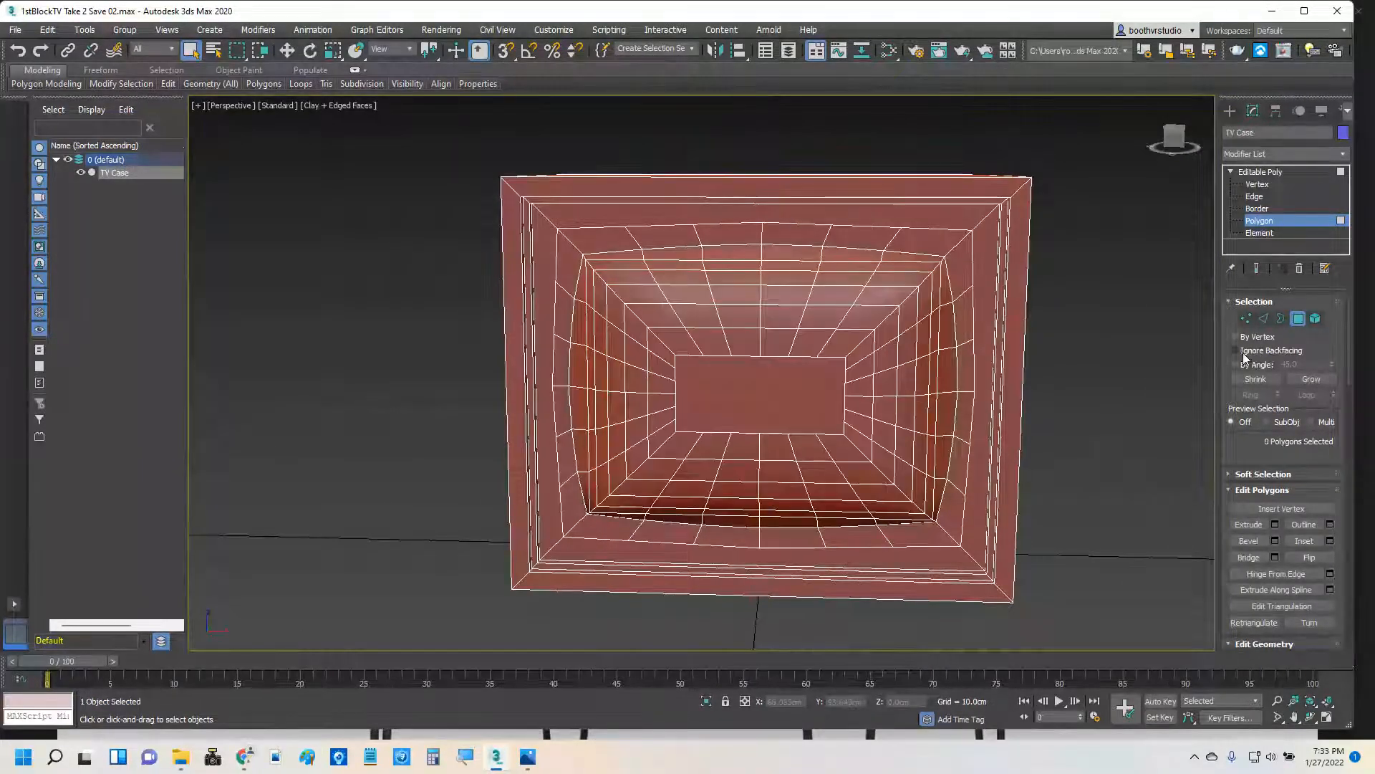
# Enable Ignore Backfacing and region-select the inner polygons of the recessed screen.
pyautogui.click(624, 277)
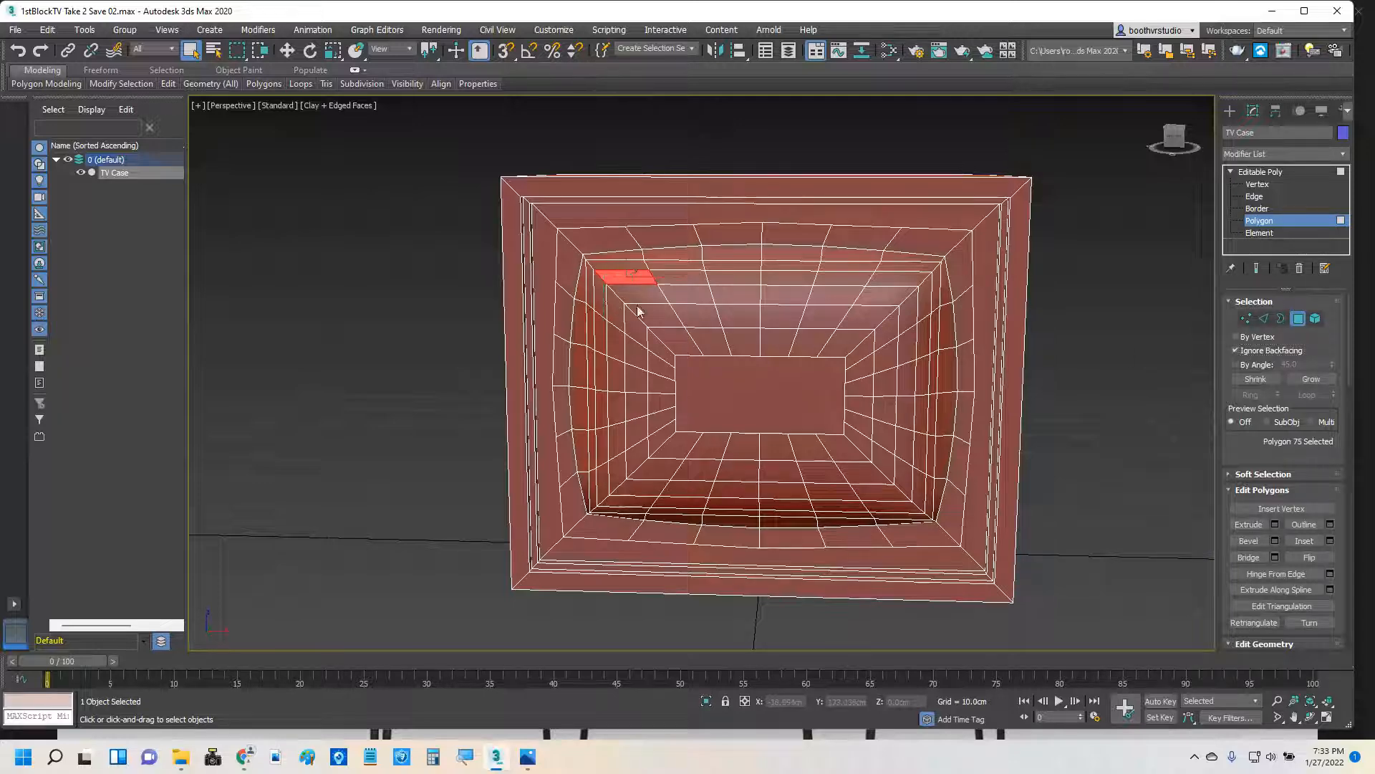
pyautogui.keyDown('shift'); pyautogui.click(918, 507); pyautogui.keyUp('shift')
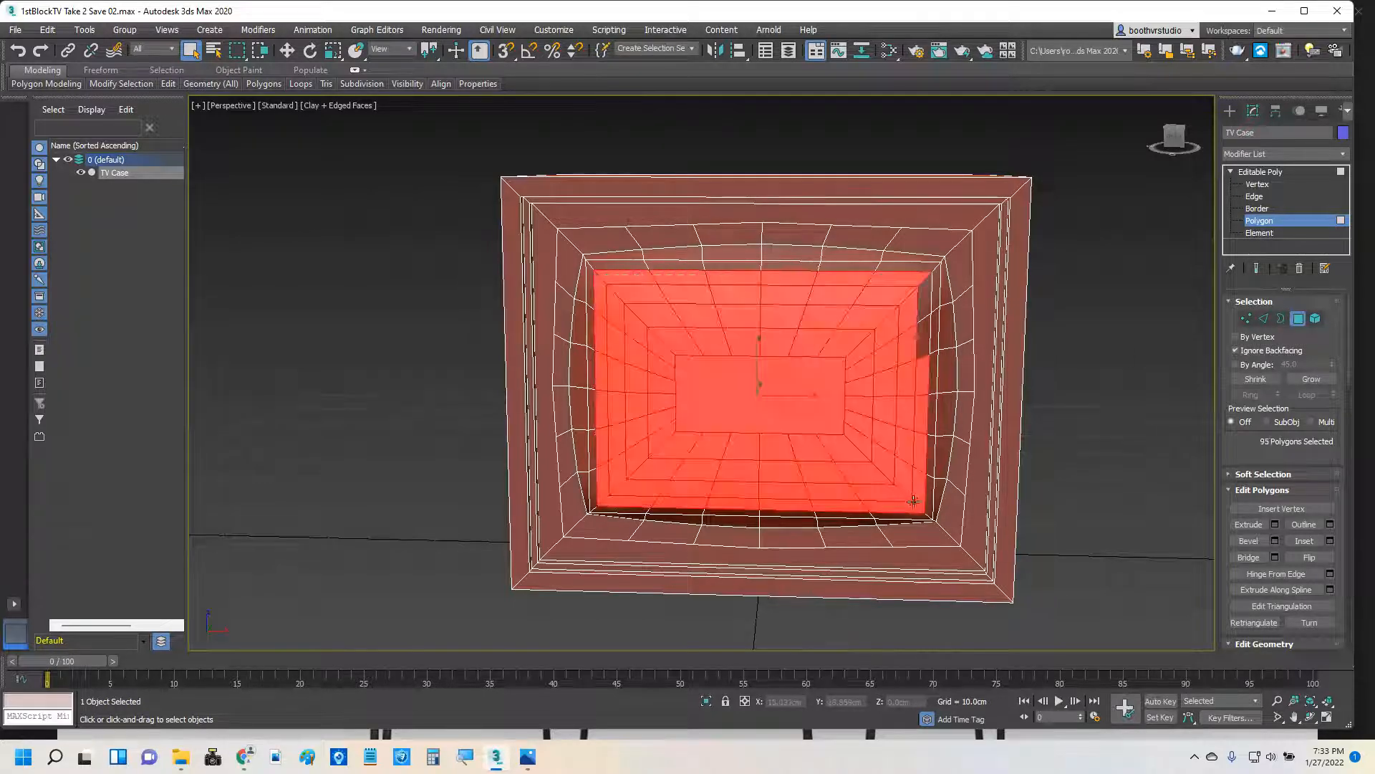
pyautogui.moveTo(911, 391)
pyautogui.keyDown('alt'); pyautogui.mouseDown(button='middle')
pyautogui.moveTo(711, 392)
pyautogui.moveTo(933, 389)
pyautogui.mouseUp(button='middle'); pyautogui.keyUp('alt')
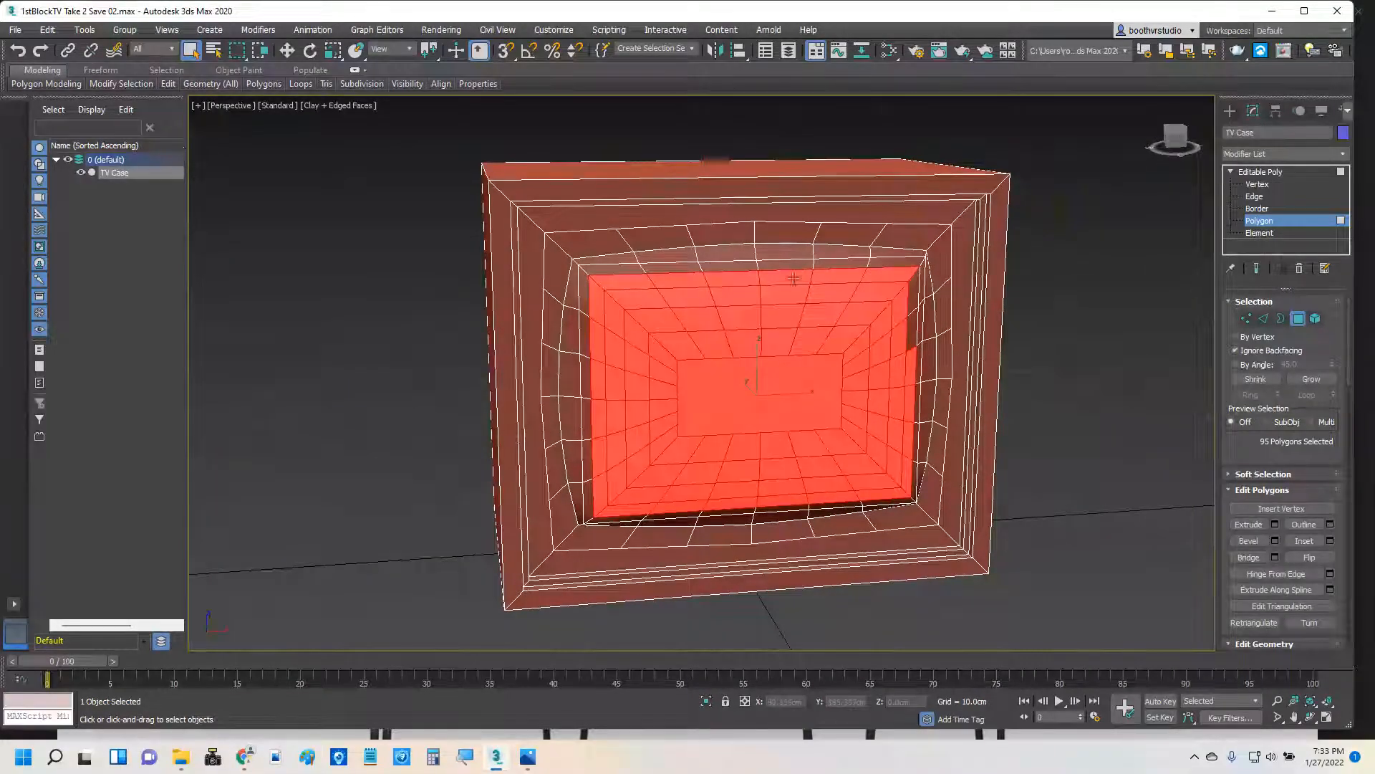
# Add both rows of polygons along the upper edge of the screen recess to the selection.
pyautogui.keyDown('ctrl'); pyautogui.click(618, 268); pyautogui.keyUp('ctrl')
pyautogui.keyDown('ctrl'); pyautogui.click(626, 259); pyautogui.keyUp('ctrl')
pyautogui.keyDown('ctrl'); pyautogui.click(661, 256); pyautogui.keyUp('ctrl')
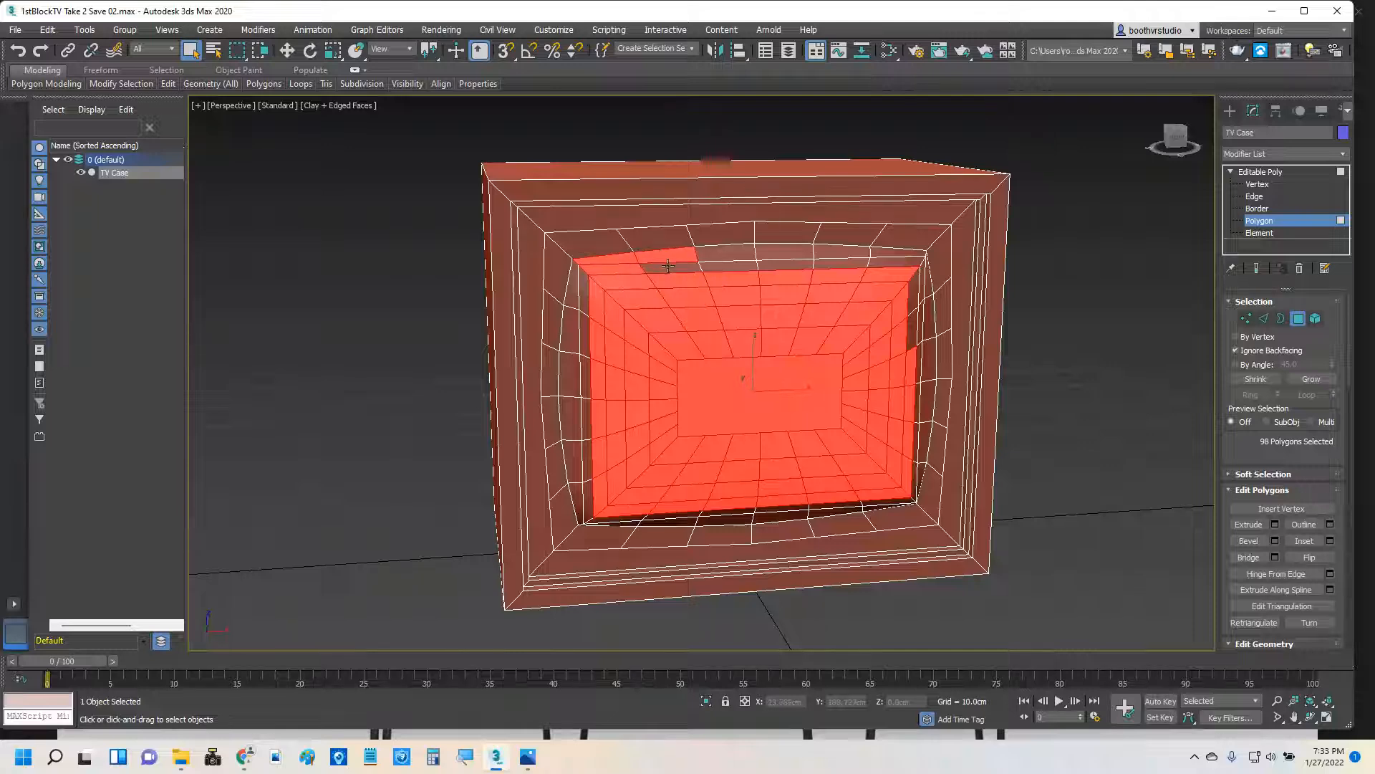
pyautogui.keyDown('ctrl'); pyautogui.click(666, 267); pyautogui.keyUp('ctrl')
pyautogui.keyDown('ctrl'); pyautogui.click(727, 251); pyautogui.keyUp('ctrl')
pyautogui.keyDown('ctrl'); pyautogui.click(730, 267); pyautogui.keyUp('ctrl')
pyautogui.keyDown('ctrl'); pyautogui.click(785, 251); pyautogui.keyUp('ctrl')
pyautogui.keyDown('ctrl'); pyautogui.click(787, 266); pyautogui.keyUp('ctrl')
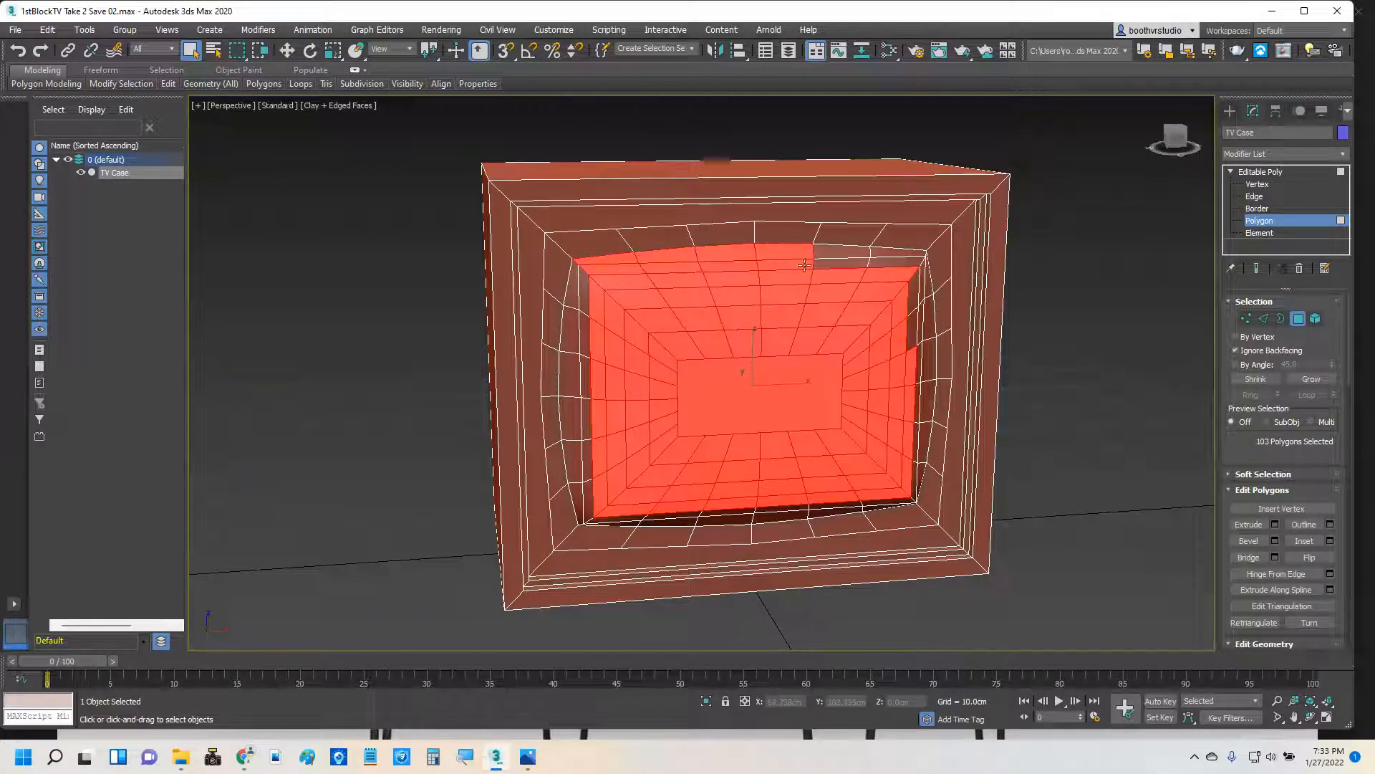
pyautogui.keyDown('ctrl'); pyautogui.click(837, 253); pyautogui.keyUp('ctrl')
pyautogui.keyDown('ctrl'); pyautogui.click(834, 264); pyautogui.keyUp('ctrl')
pyautogui.keyDown('ctrl'); pyautogui.click(882, 256); pyautogui.keyUp('ctrl')
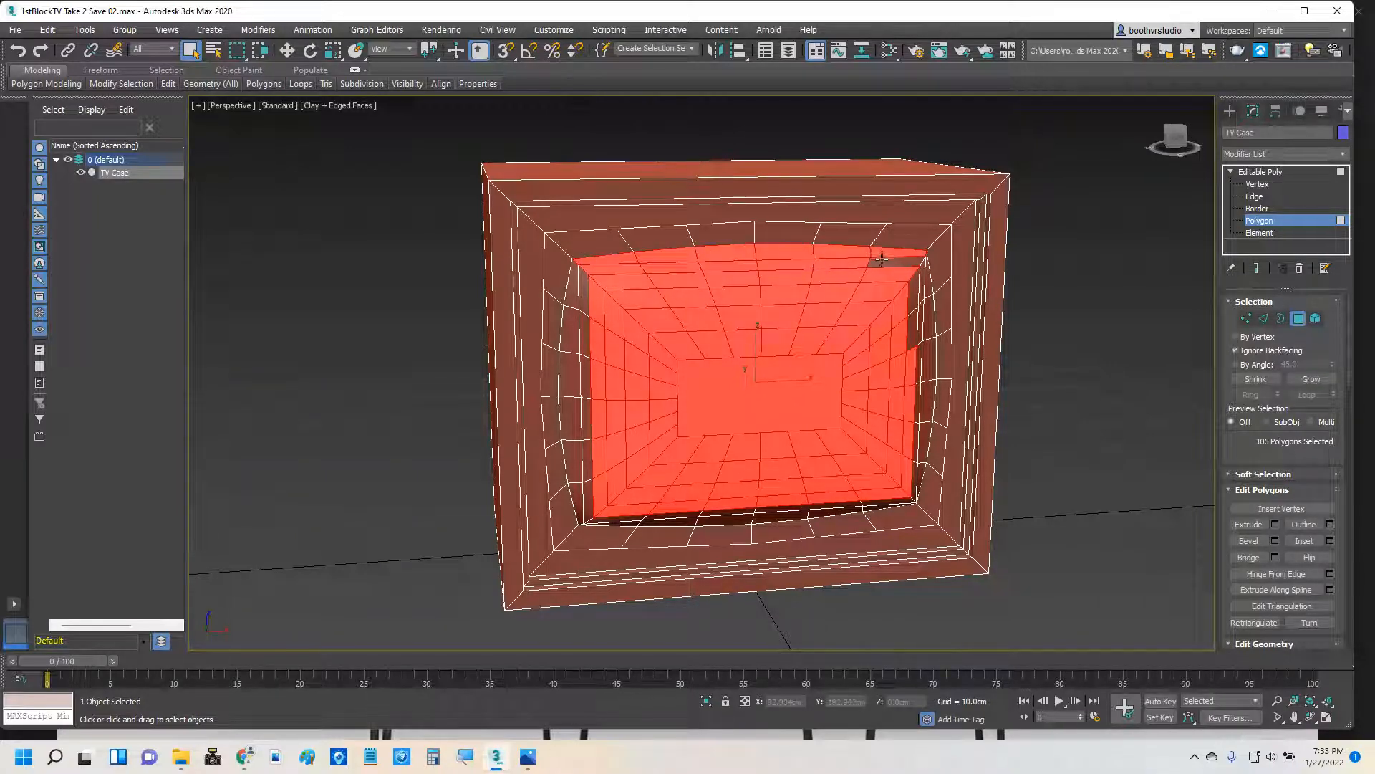
pyautogui.keyDown('ctrl'); pyautogui.click(897, 267); pyautogui.keyUp('ctrl')
# Add the missing polygons down the right side of the screen recess to the selection.
pyautogui.keyDown('ctrl'); pyautogui.click(918, 286); pyautogui.keyUp('ctrl')
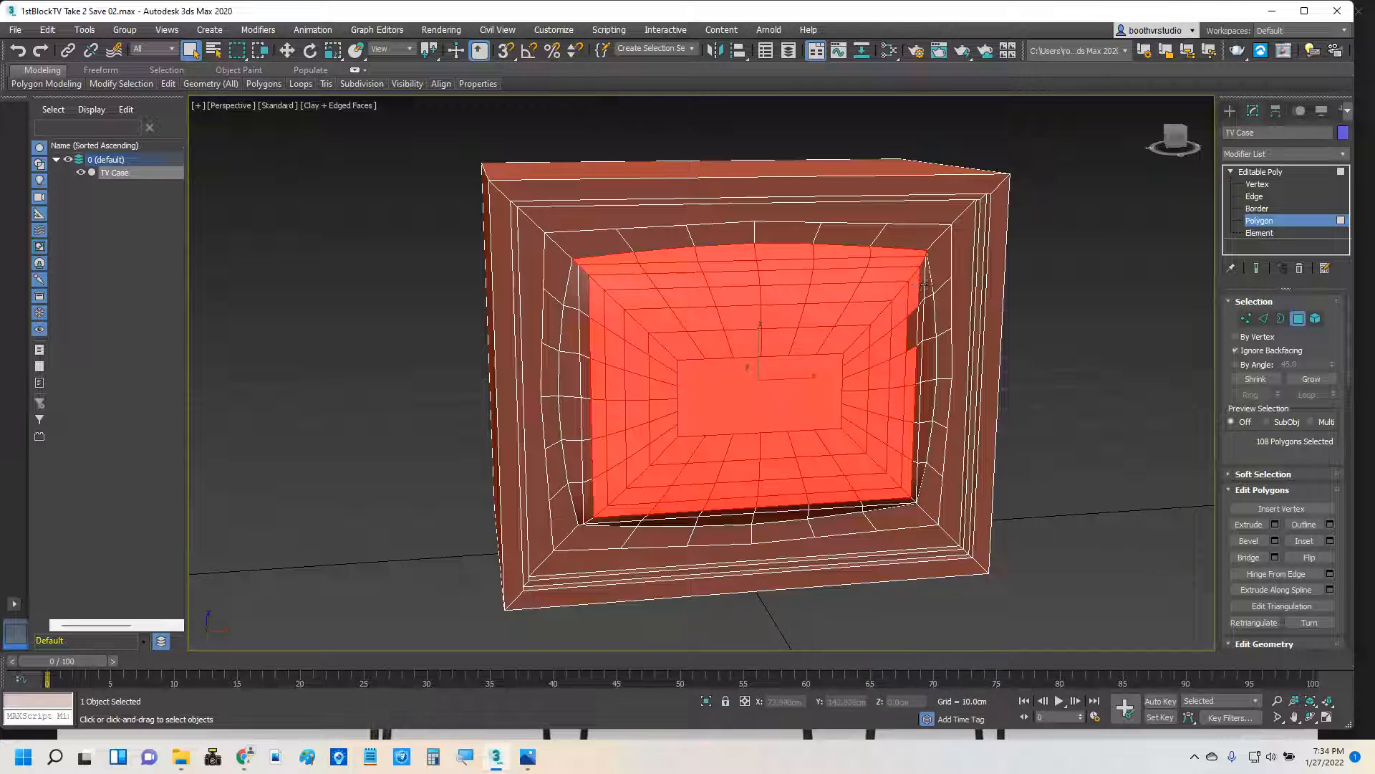
pyautogui.keyDown('ctrl'); pyautogui.click(921, 286); pyautogui.keyUp('ctrl')
pyautogui.keyDown('ctrl'); pyautogui.click(927, 286); pyautogui.keyUp('ctrl')
pyautogui.keyDown('ctrl'); pyautogui.click(928, 314); pyautogui.keyUp('ctrl')
pyautogui.keyDown('ctrl'); pyautogui.click(920, 317); pyautogui.keyUp('ctrl')
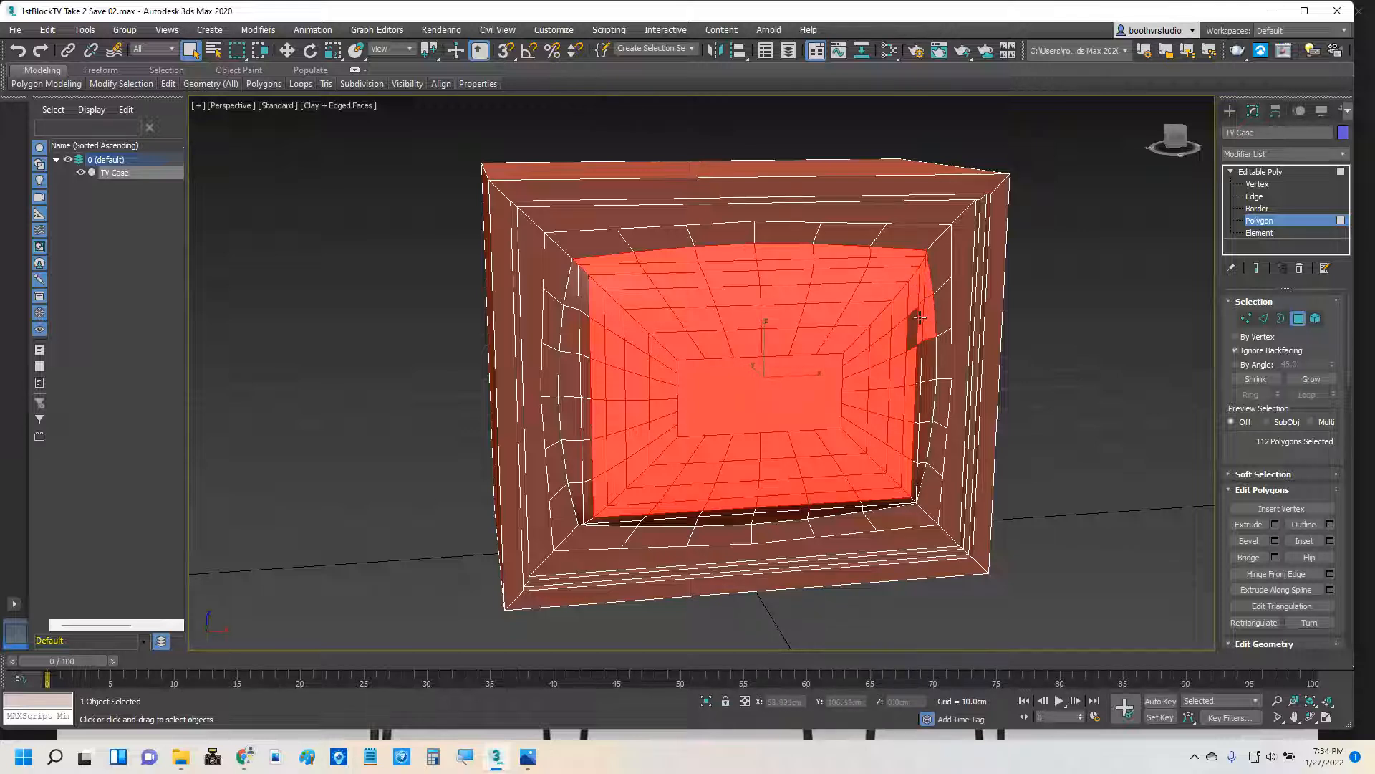
pyautogui.keyDown('ctrl'); pyautogui.click(912, 329); pyautogui.keyUp('ctrl')
pyautogui.keyDown('ctrl'); pyautogui.click(915, 344); pyautogui.keyUp('ctrl')
pyautogui.keyDown('ctrl'); pyautogui.click(925, 358); pyautogui.keyUp('ctrl')
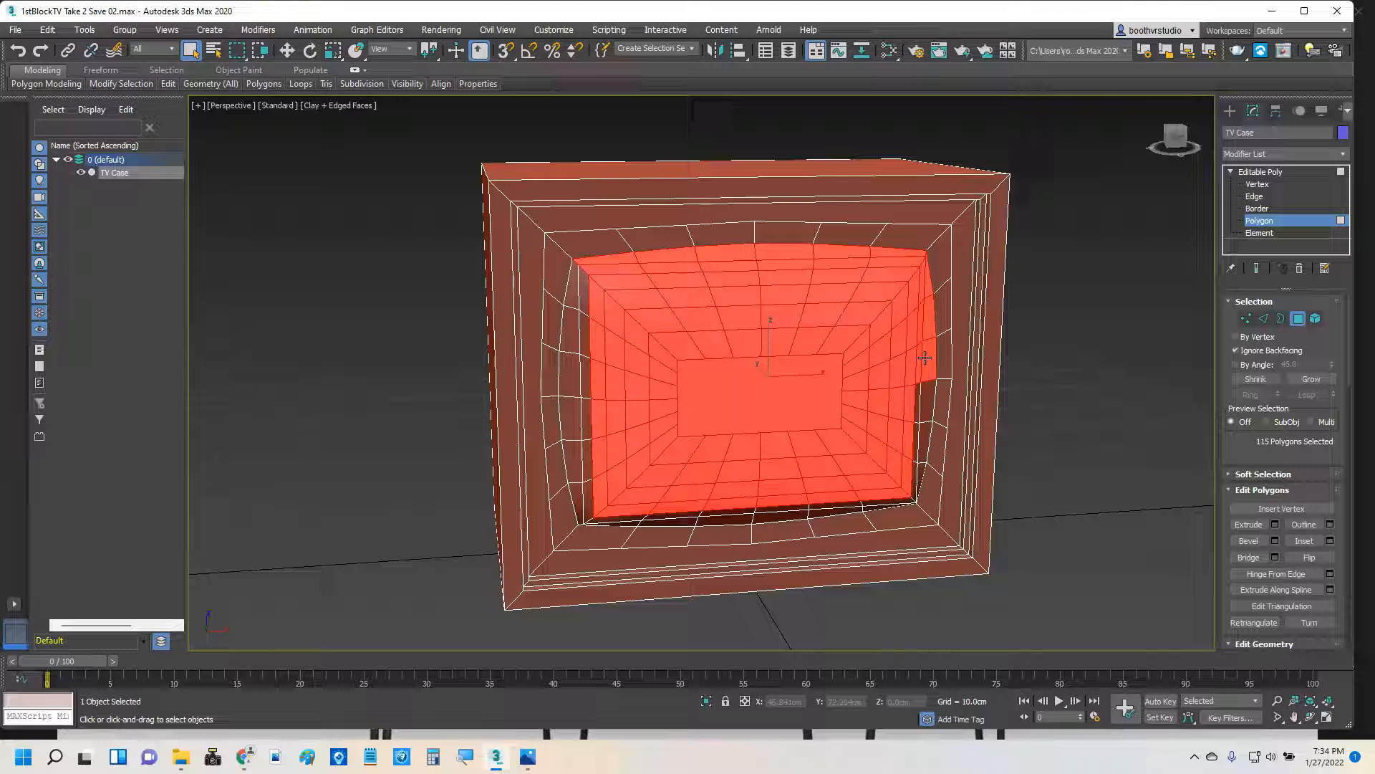
pyautogui.keyDown('ctrl'); pyautogui.click(927, 394); pyautogui.keyUp('ctrl')
pyautogui.keyDown('ctrl'); pyautogui.click(920, 416); pyautogui.keyUp('ctrl')
pyautogui.keyDown('ctrl'); pyautogui.click(918, 437); pyautogui.keyUp('ctrl')
pyautogui.keyDown('ctrl'); pyautogui.click(912, 457); pyautogui.keyUp('ctrl')
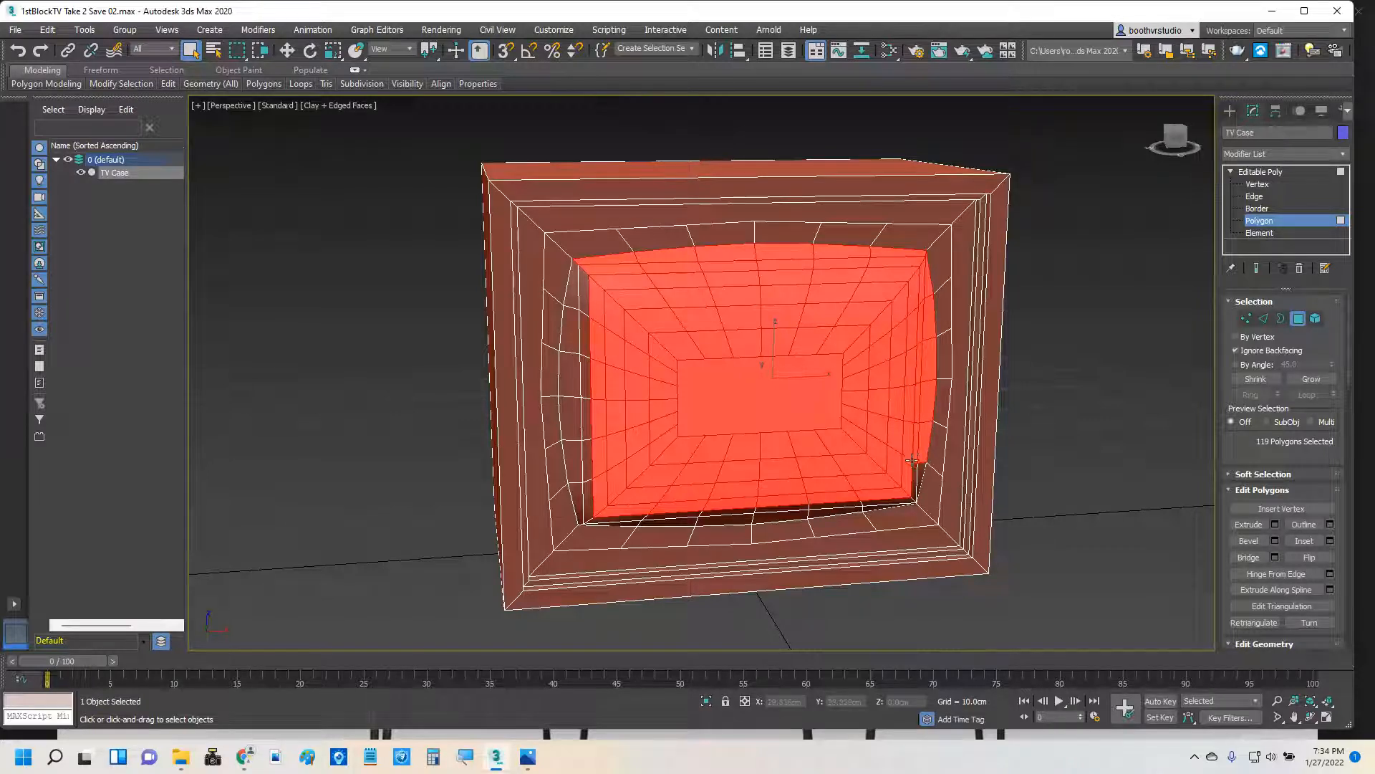
pyautogui.keyDown('ctrl'); pyautogui.click(916, 479); pyautogui.keyUp('ctrl')
# Add the missing polygons along the lower edge of the screen recess to the selection.
pyautogui.keyDown('ctrl'); pyautogui.click(899, 500); pyautogui.keyUp('ctrl')
pyautogui.keyDown('ctrl'); pyautogui.click(889, 504); pyautogui.keyUp('ctrl')
pyautogui.keyDown('ctrl'); pyautogui.click(856, 508); pyautogui.keyUp('ctrl')
pyautogui.keyDown('ctrl'); pyautogui.click(832, 510); pyautogui.keyUp('ctrl')
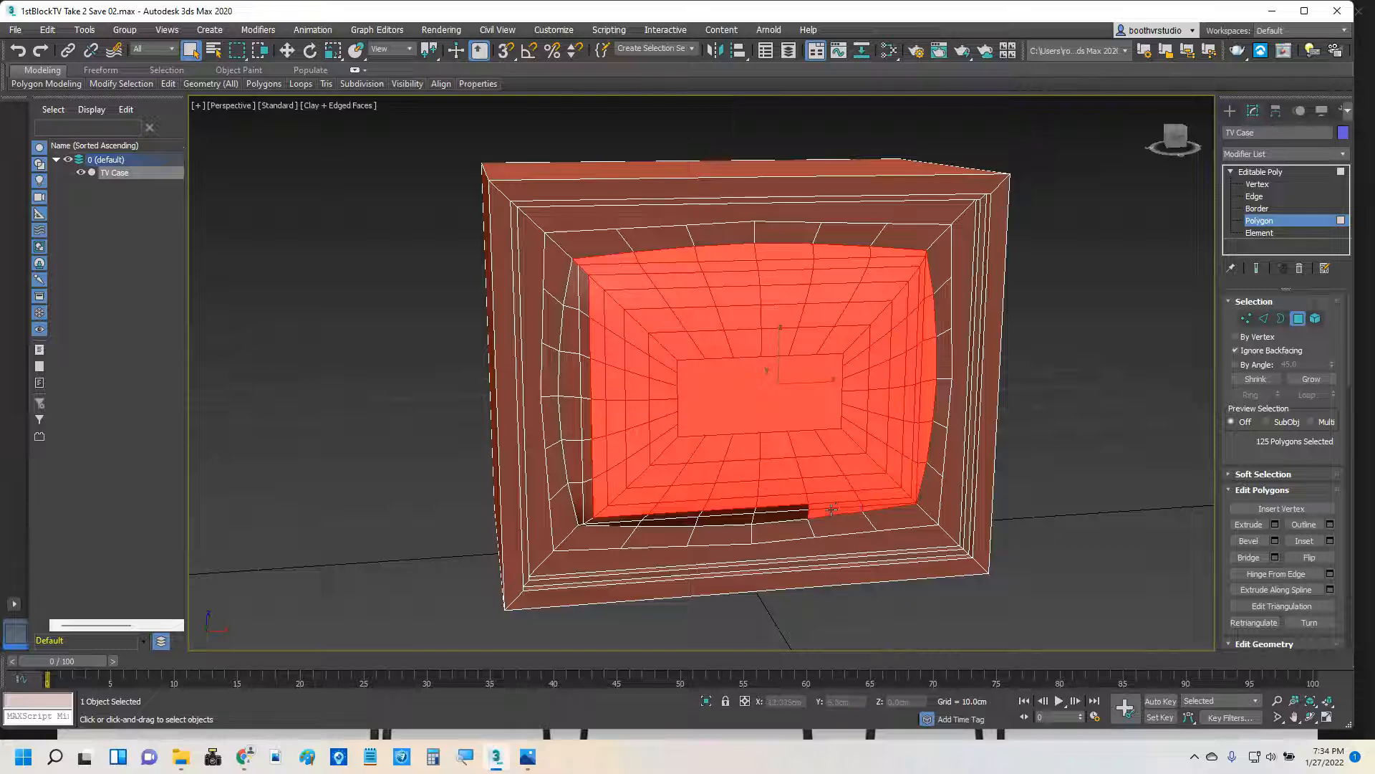
pyautogui.keyDown('ctrl'); pyautogui.click(796, 513); pyautogui.keyUp('ctrl')
pyautogui.keyDown('ctrl'); pyautogui.click(767, 514); pyautogui.keyUp('ctrl')
pyautogui.keyDown('alt'); pyautogui.moveTo(688, 507); pyautogui.dragTo(730, 466, button='middle'); pyautogui.keyUp('alt')
pyautogui.keyDown('ctrl'); pyautogui.click(745, 475); pyautogui.keyUp('ctrl')
pyautogui.keyDown('ctrl'); pyautogui.click(738, 490); pyautogui.keyUp('ctrl')
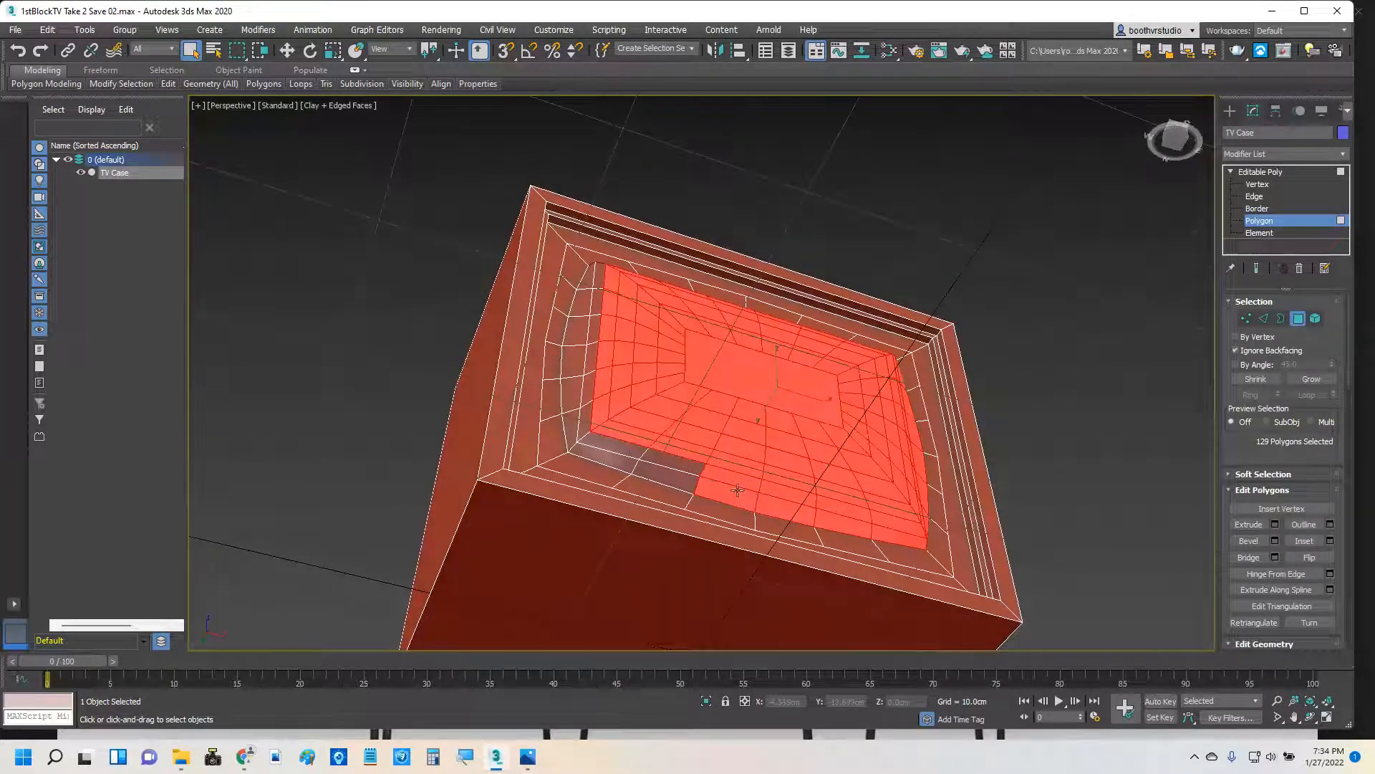
pyautogui.keyDown('ctrl'); pyautogui.click(675, 482); pyautogui.keyUp('ctrl')
pyautogui.keyDown('ctrl'); pyautogui.click(672, 466); pyautogui.keyUp('ctrl')
pyautogui.keyDown('ctrl'); pyautogui.click(611, 456); pyautogui.keyUp('ctrl')
pyautogui.keyDown('ctrl'); pyautogui.click(616, 446); pyautogui.keyUp('ctrl')
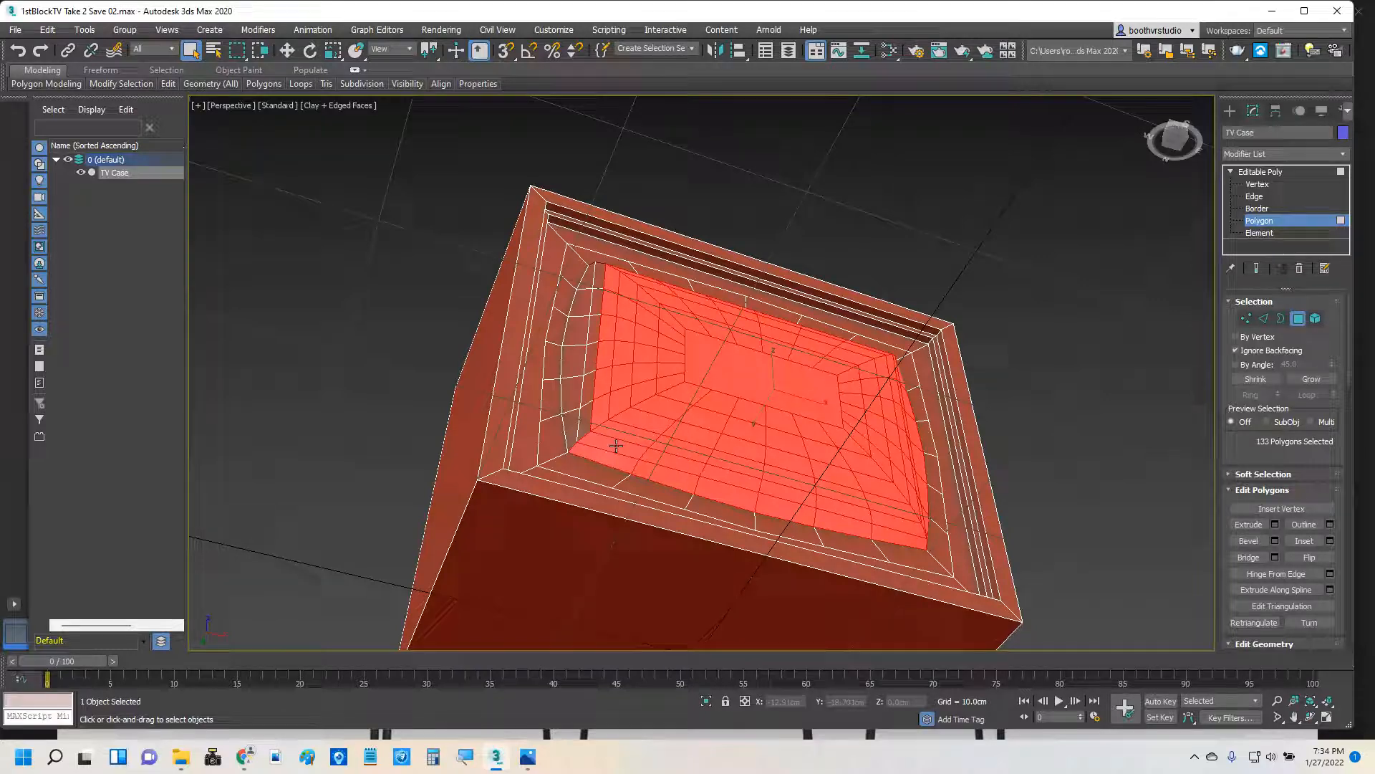
# Add the missing polygons up the left side of the screen recess to complete the screen selection.
pyautogui.keyDown('ctrl'); pyautogui.click(573, 433); pyautogui.keyUp('ctrl')
pyautogui.keyDown('ctrl'); pyautogui.click(586, 412); pyautogui.keyUp('ctrl')
pyautogui.keyDown('ctrl'); pyautogui.click(588, 387); pyautogui.keyUp('ctrl')
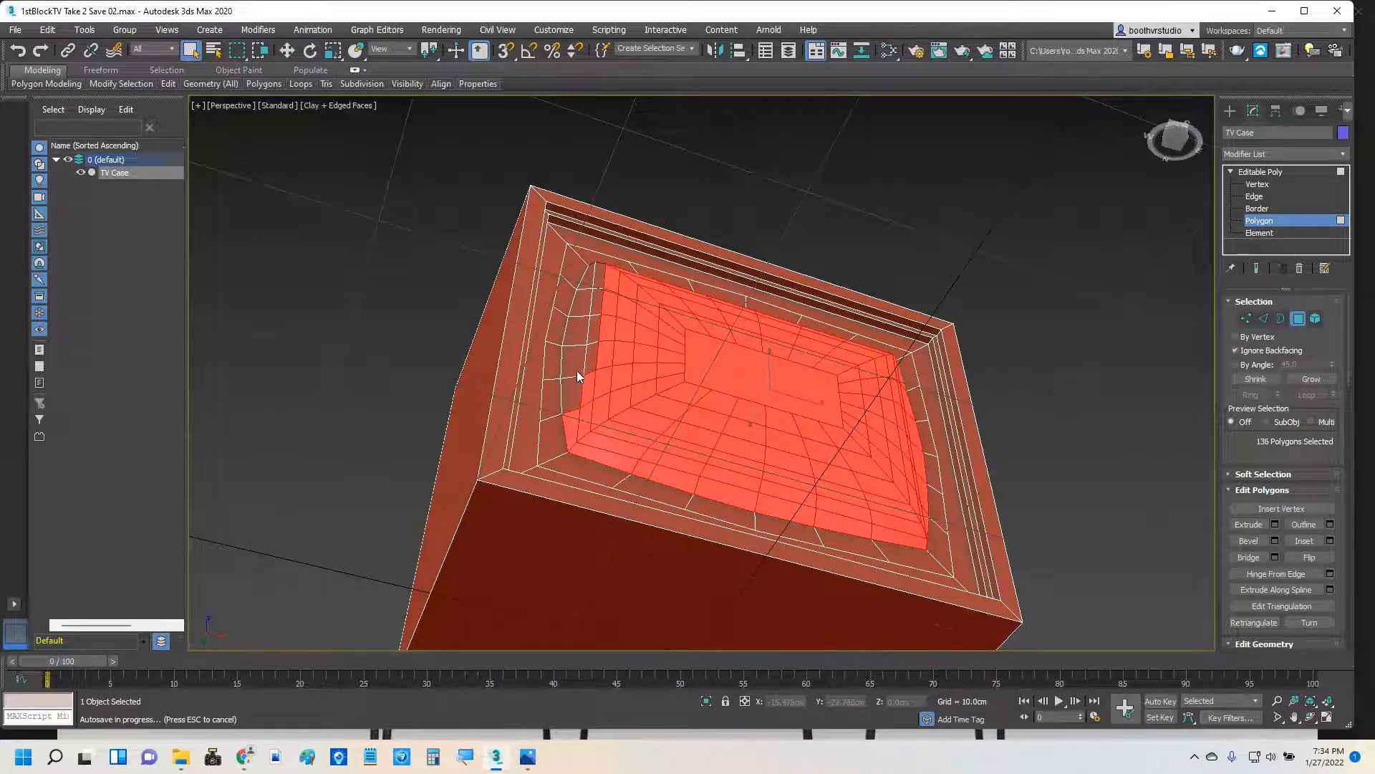
pyautogui.keyDown('ctrl'); pyautogui.click(578, 376); pyautogui.keyUp('ctrl')
pyautogui.keyDown('ctrl'); pyautogui.click(579, 362); pyautogui.keyUp('ctrl')
pyautogui.keyDown('ctrl'); pyautogui.click(584, 347); pyautogui.keyUp('ctrl')
pyautogui.keyDown('ctrl'); pyautogui.click(589, 331); pyautogui.keyUp('ctrl')
pyautogui.keyDown('ctrl'); pyautogui.click(582, 318); pyautogui.keyUp('ctrl')
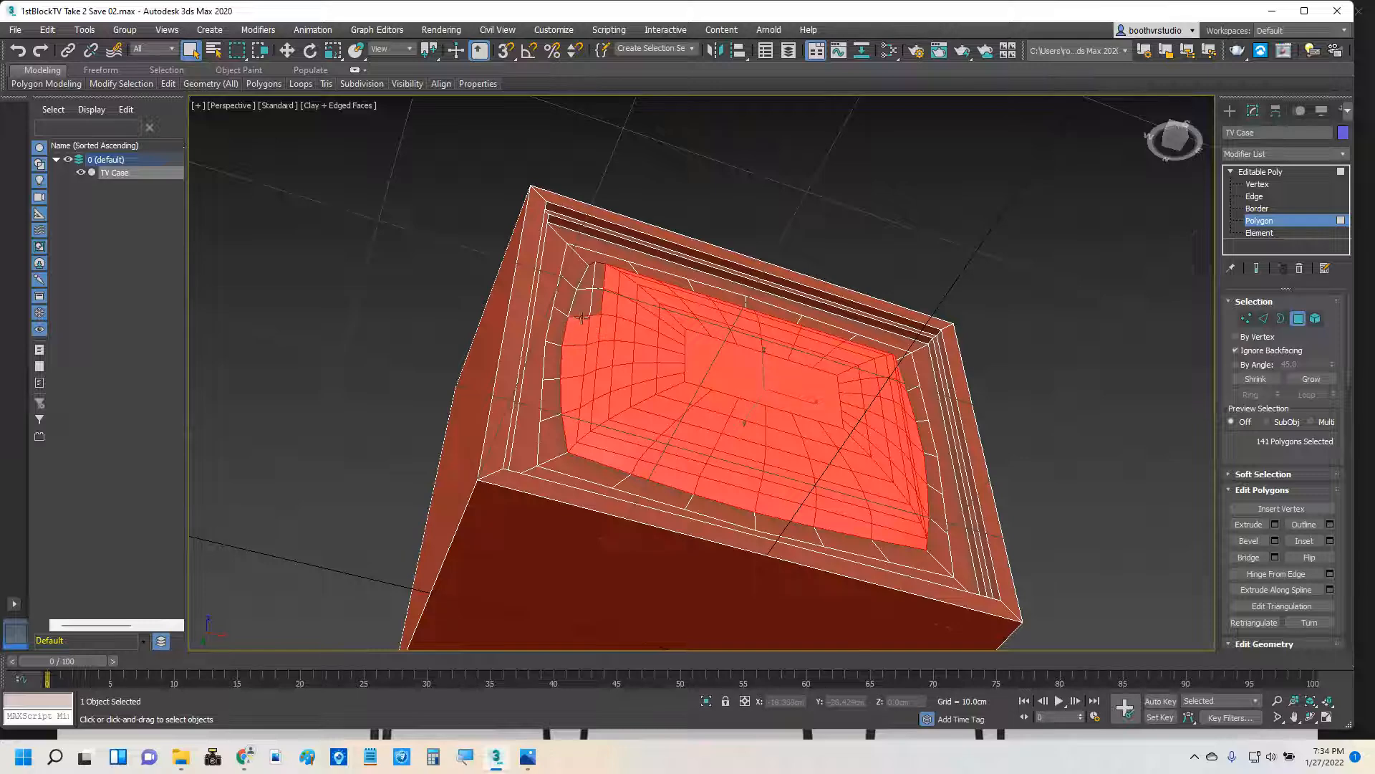
pyautogui.keyDown('ctrl'); pyautogui.click(581, 303); pyautogui.keyUp('ctrl')
pyautogui.keyDown('ctrl'); pyautogui.click(596, 288); pyautogui.keyUp('ctrl')
pyautogui.keyDown('ctrl'); pyautogui.click(602, 274); pyautogui.keyUp('ctrl')
pyautogui.keyDown('ctrl'); pyautogui.click(589, 275); pyautogui.keyUp('ctrl')
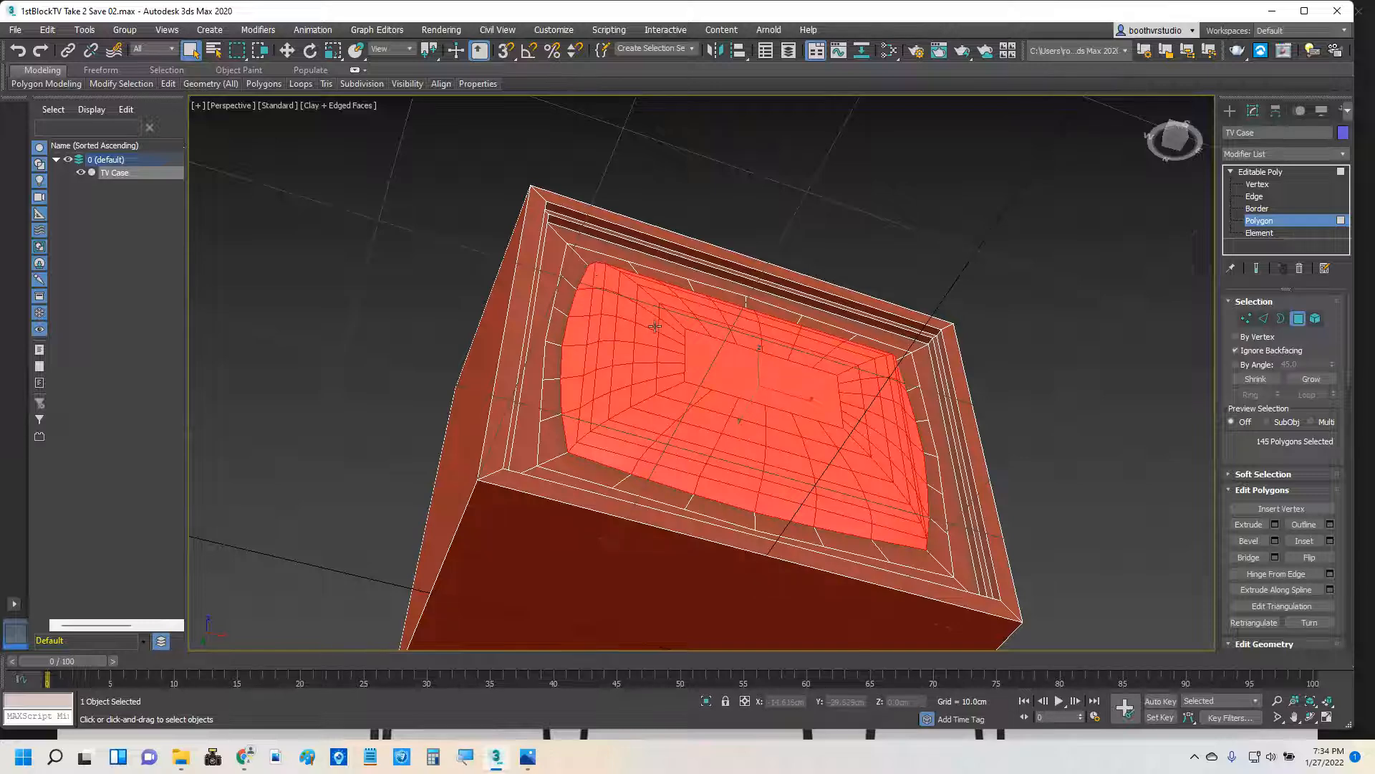
# Inspect the selected screen polygons from several angles, then save them as a named selection set called "Screen".
pyautogui.keyDown('alt'); pyautogui.moveTo(652, 338); pyautogui.dragTo(699, 423, button='middle'); pyautogui.keyUp('alt')
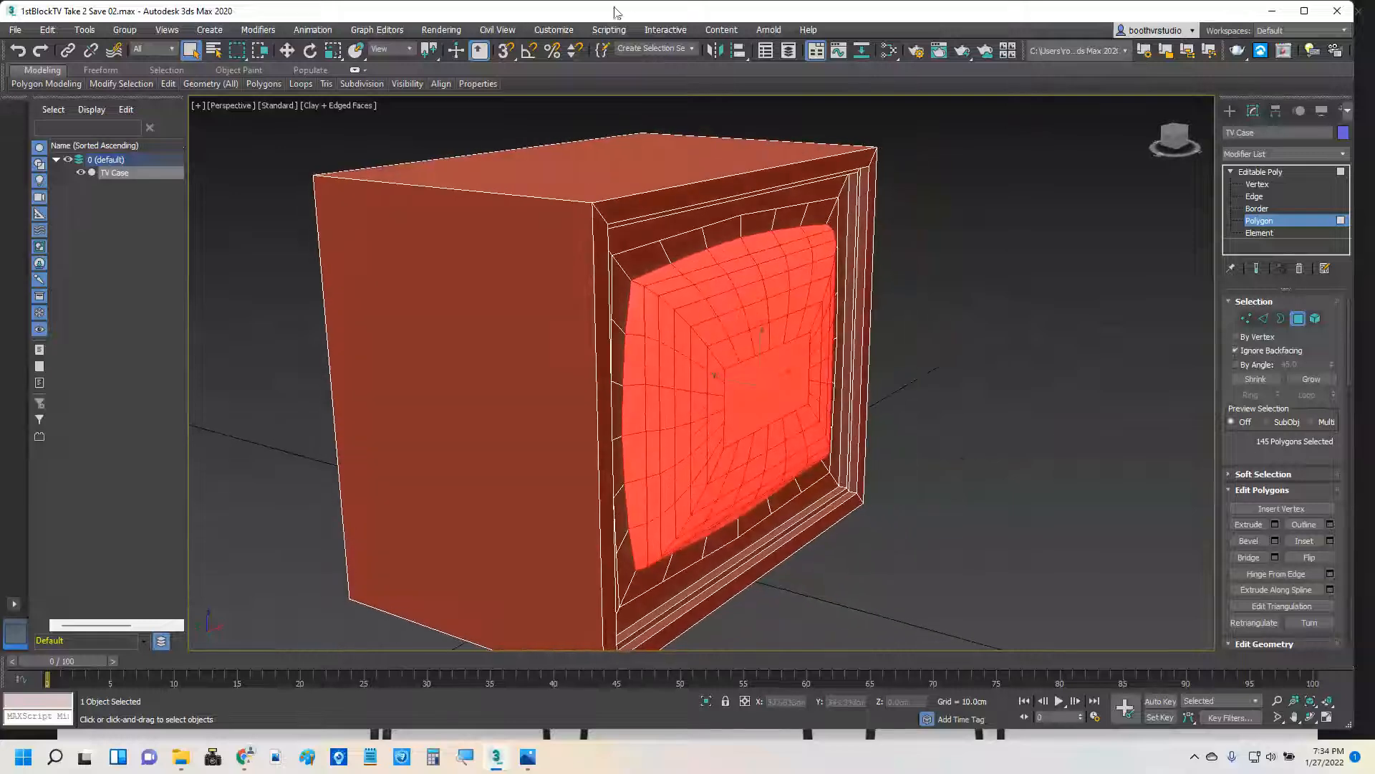
pyautogui.click(334, 51)
pyautogui.moveTo(794, 391); pyautogui.dragTo(800, 395)
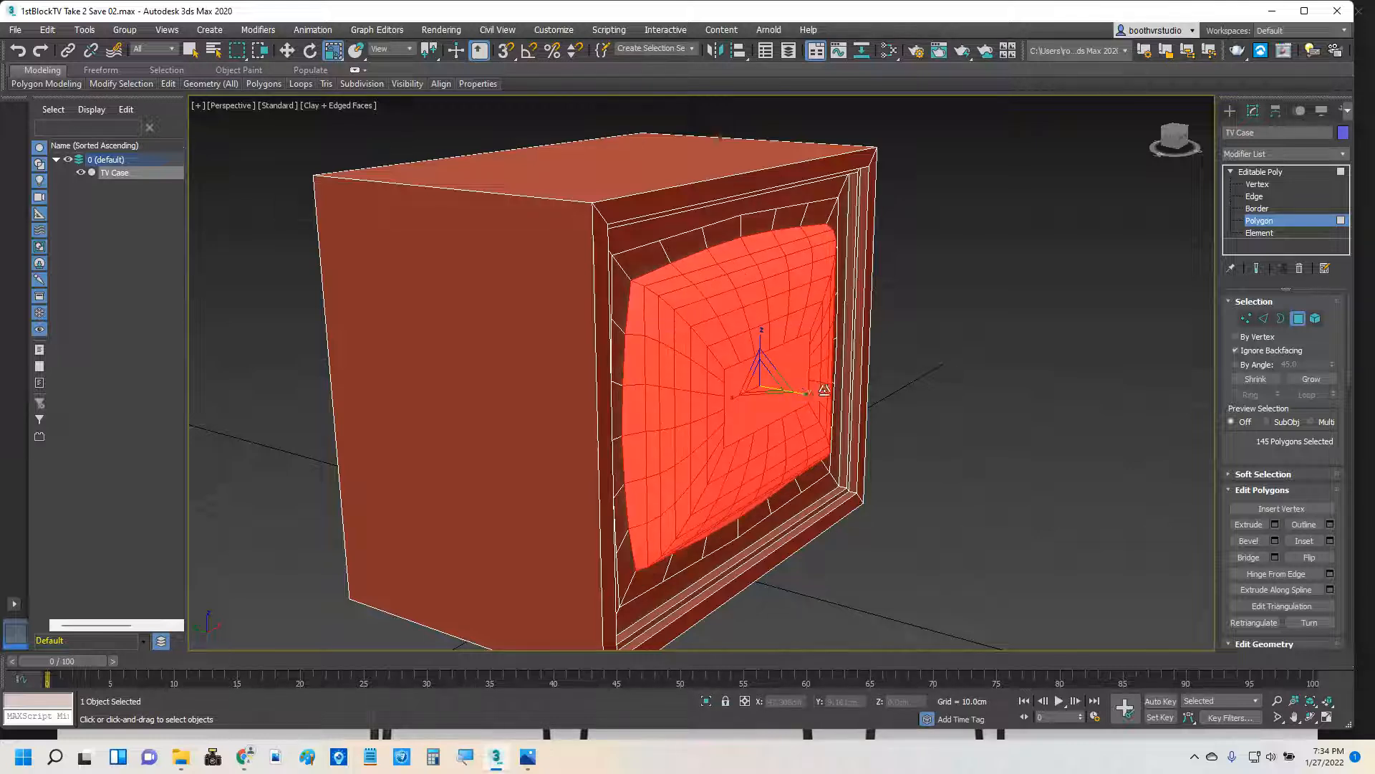
pyautogui.click(287, 51)
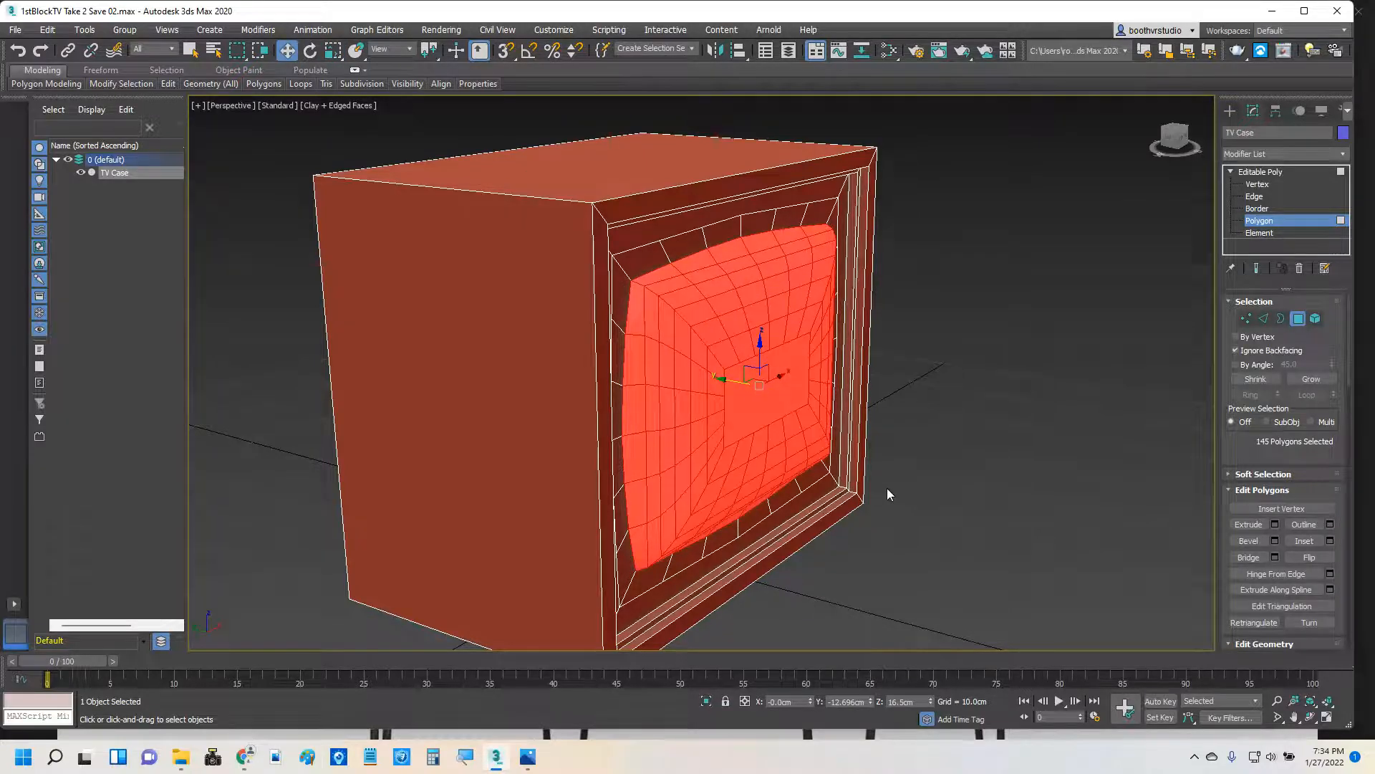
pyautogui.keyDown('alt'); pyautogui.moveTo(887, 488); pyautogui.dragTo(814, 476, button='middle'); pyautogui.keyUp('alt')
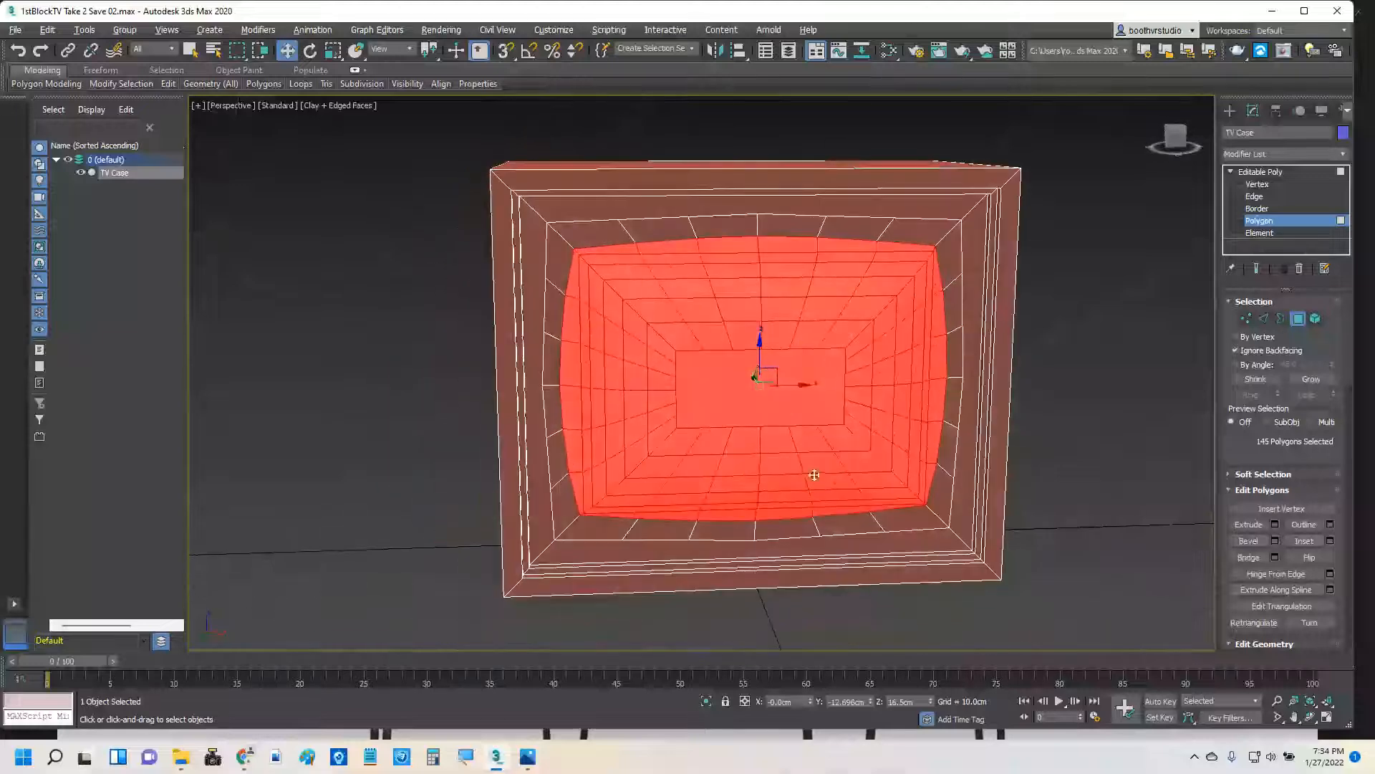
pyautogui.click(644, 48)
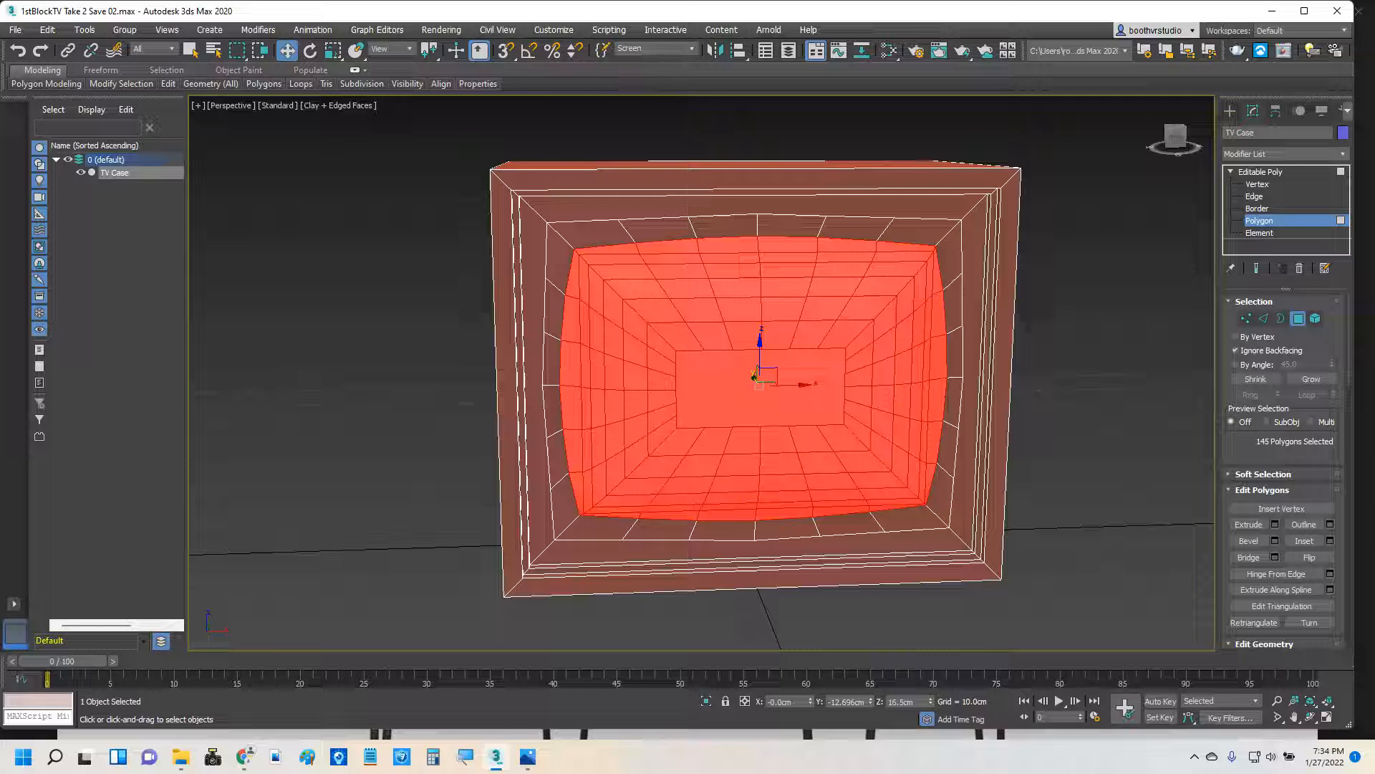
# Check the saved selection sets by recalling Front Face, Small Lip and Screen one after another.
pyautogui.click(693, 48)
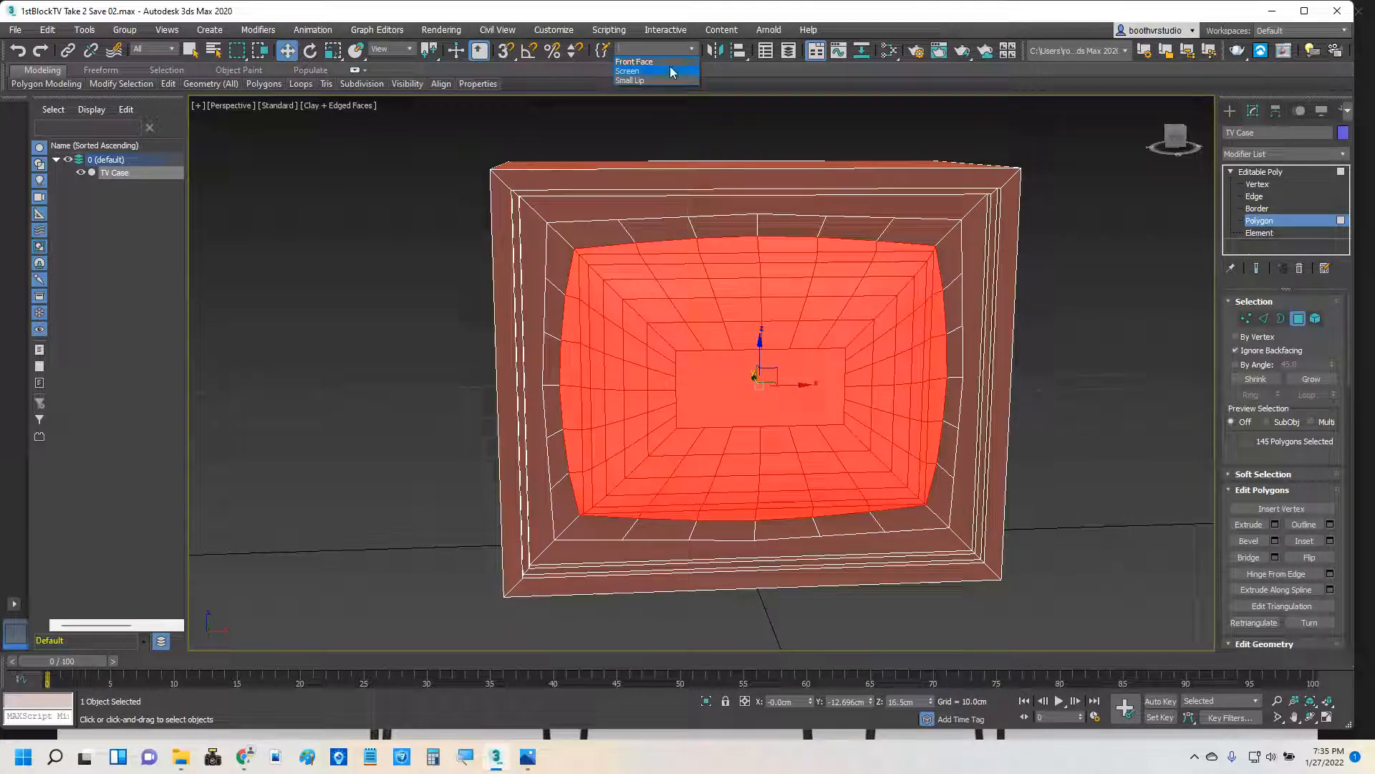
pyautogui.click(679, 62)
pyautogui.click(693, 50)
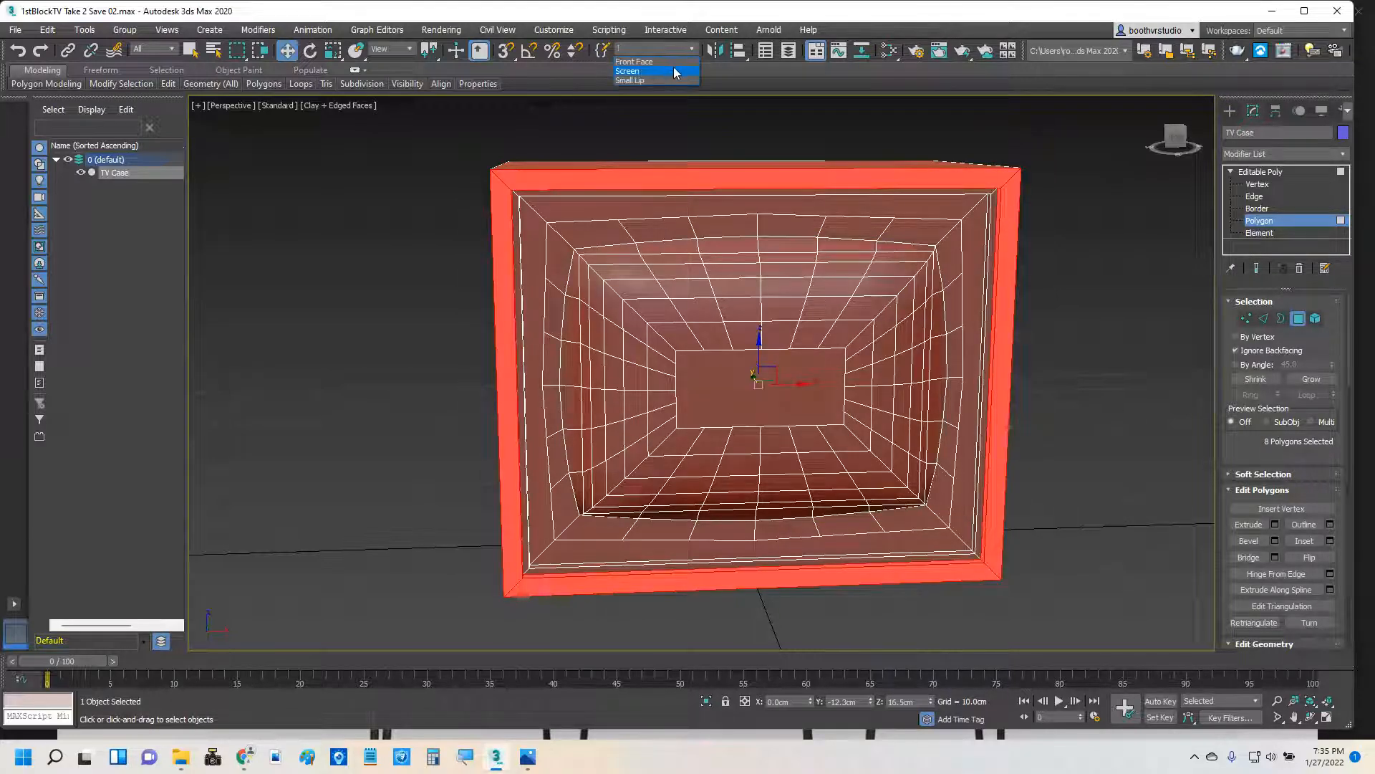
pyautogui.click(666, 77)
pyautogui.click(697, 48)
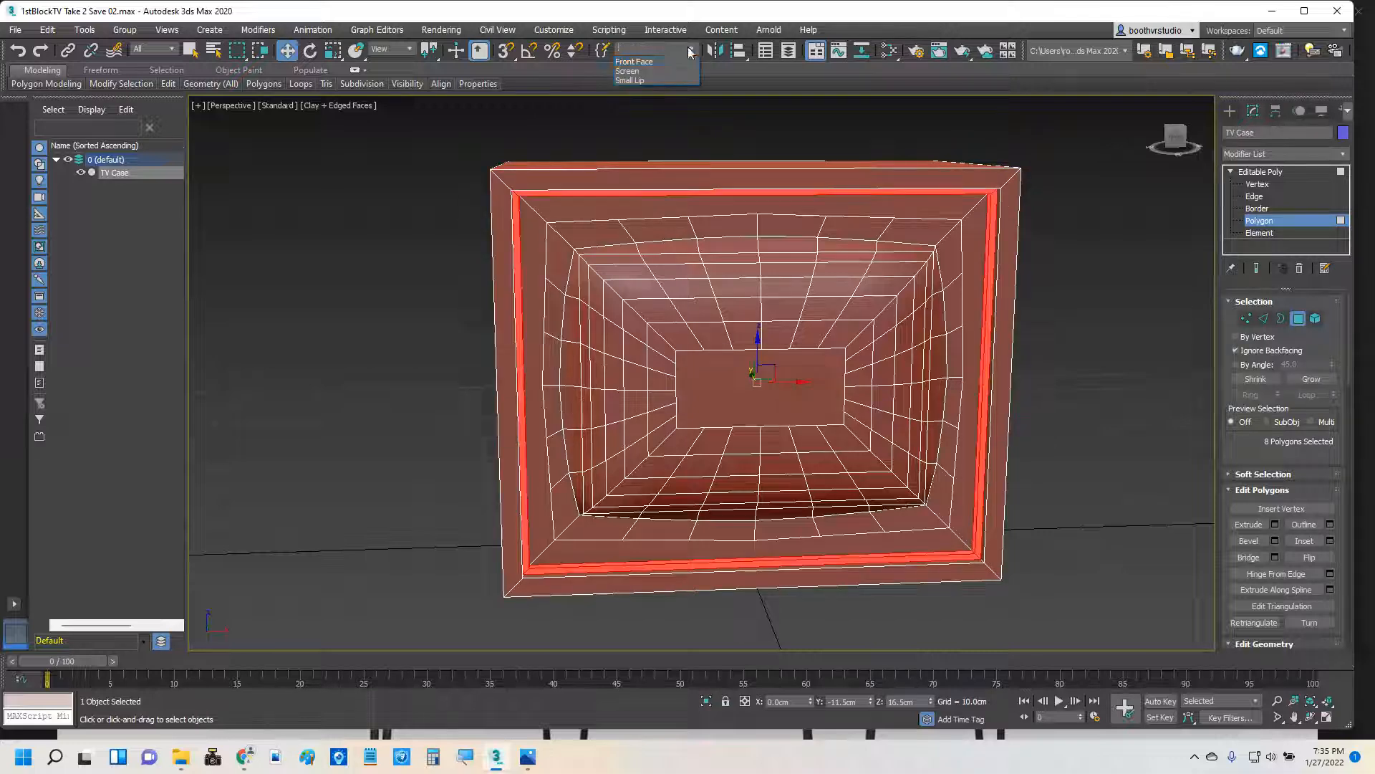
pyautogui.click(664, 69)
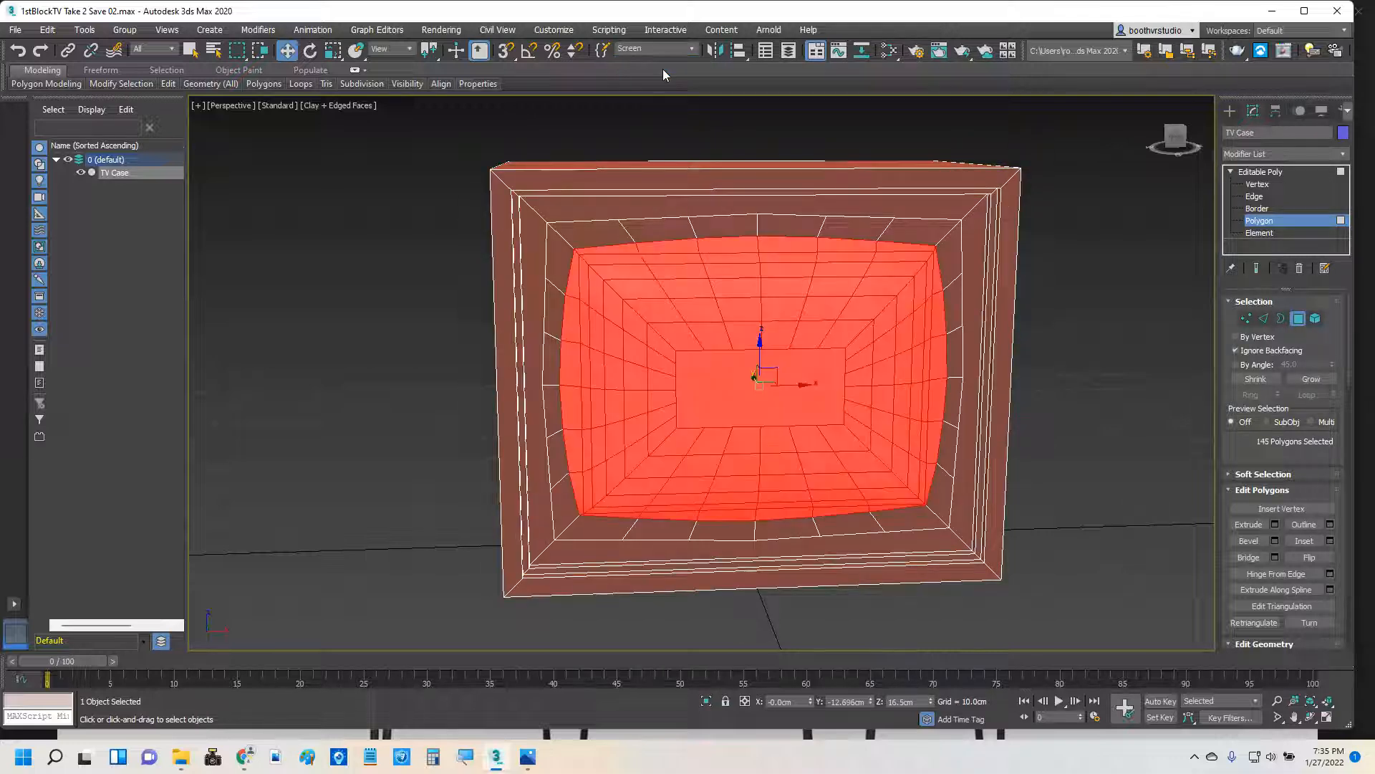
# Select the four frame polygons just inside the small lip and save them as a named selection set called "Dark Inner Face".
pyautogui.click(572, 213)
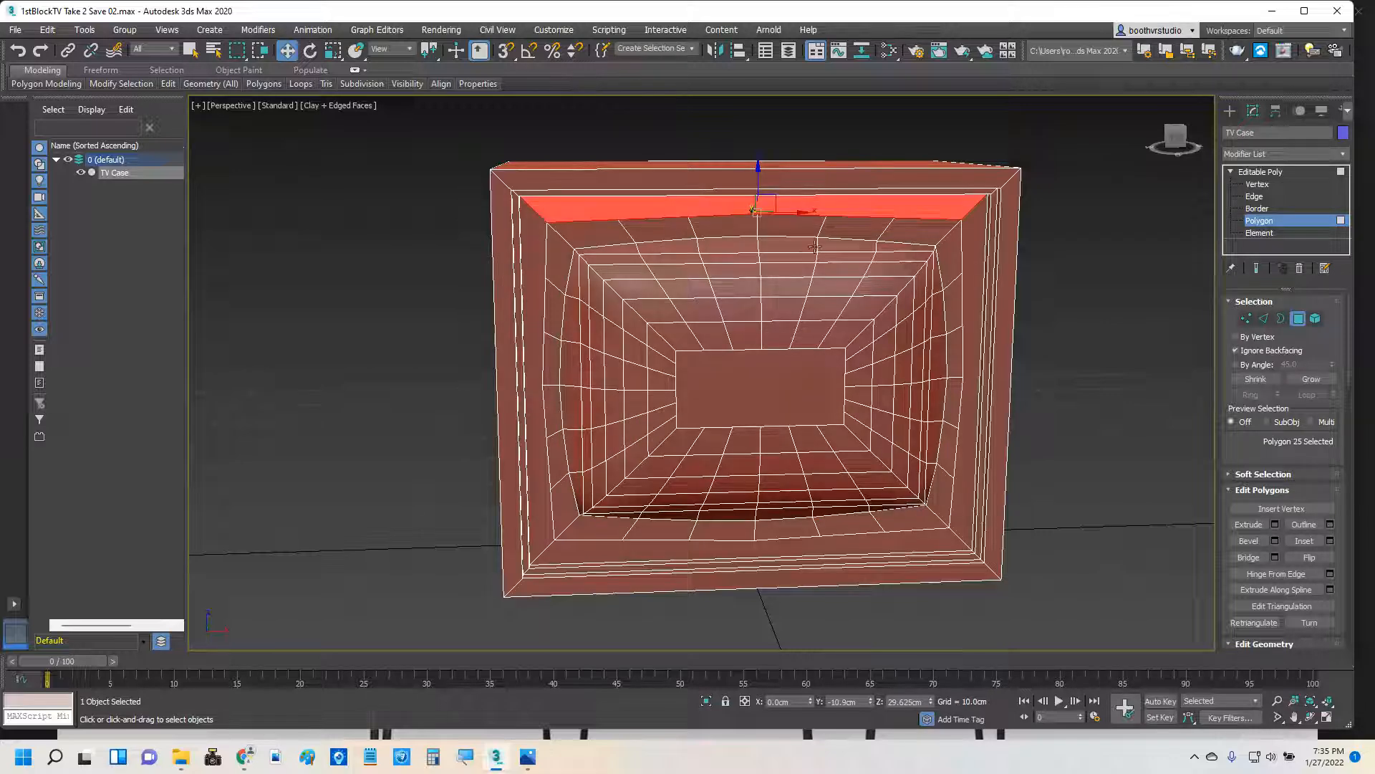
pyautogui.keyDown('ctrl'); pyautogui.click(534, 265); pyautogui.keyUp('ctrl')
pyautogui.keyDown('ctrl'); pyautogui.click(573, 545); pyautogui.keyUp('ctrl')
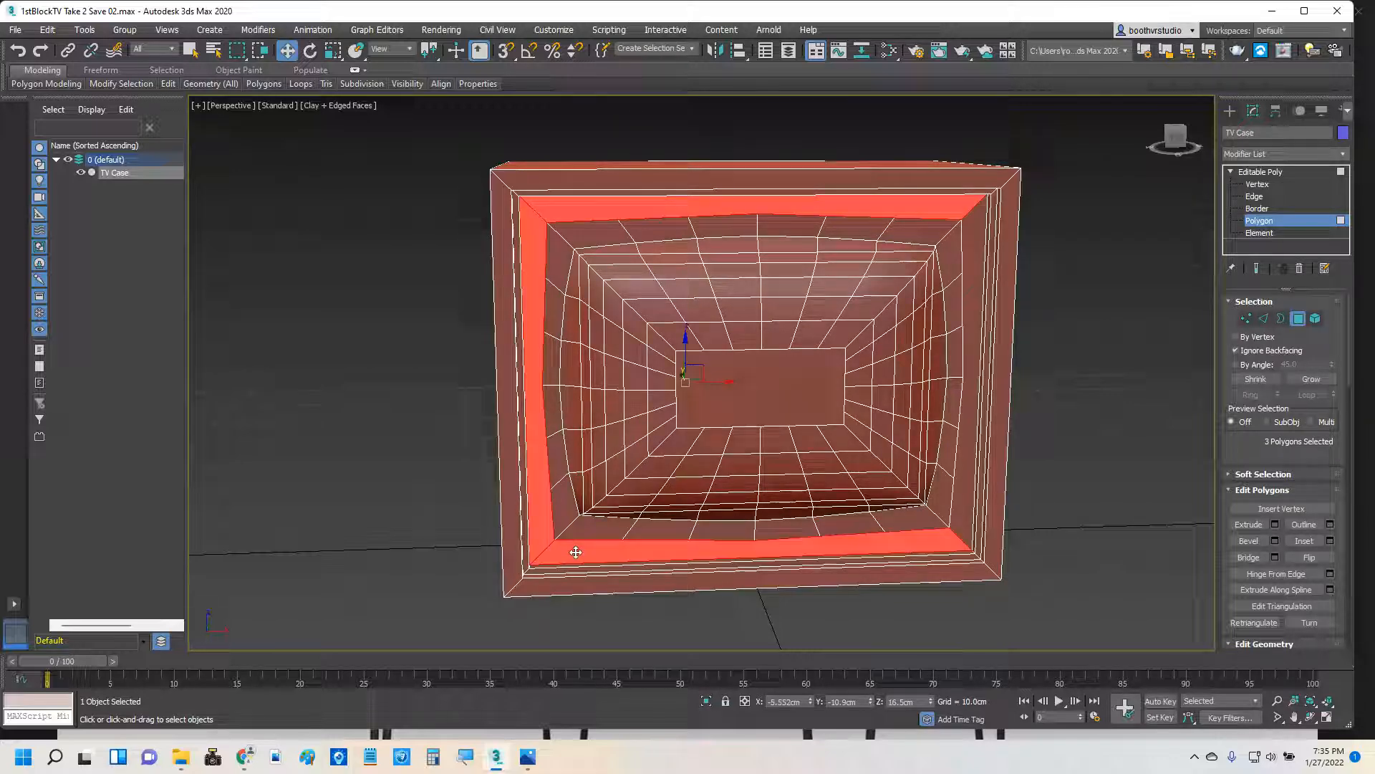
pyautogui.keyDown('ctrl'); pyautogui.click(968, 448); pyautogui.keyUp('ctrl')
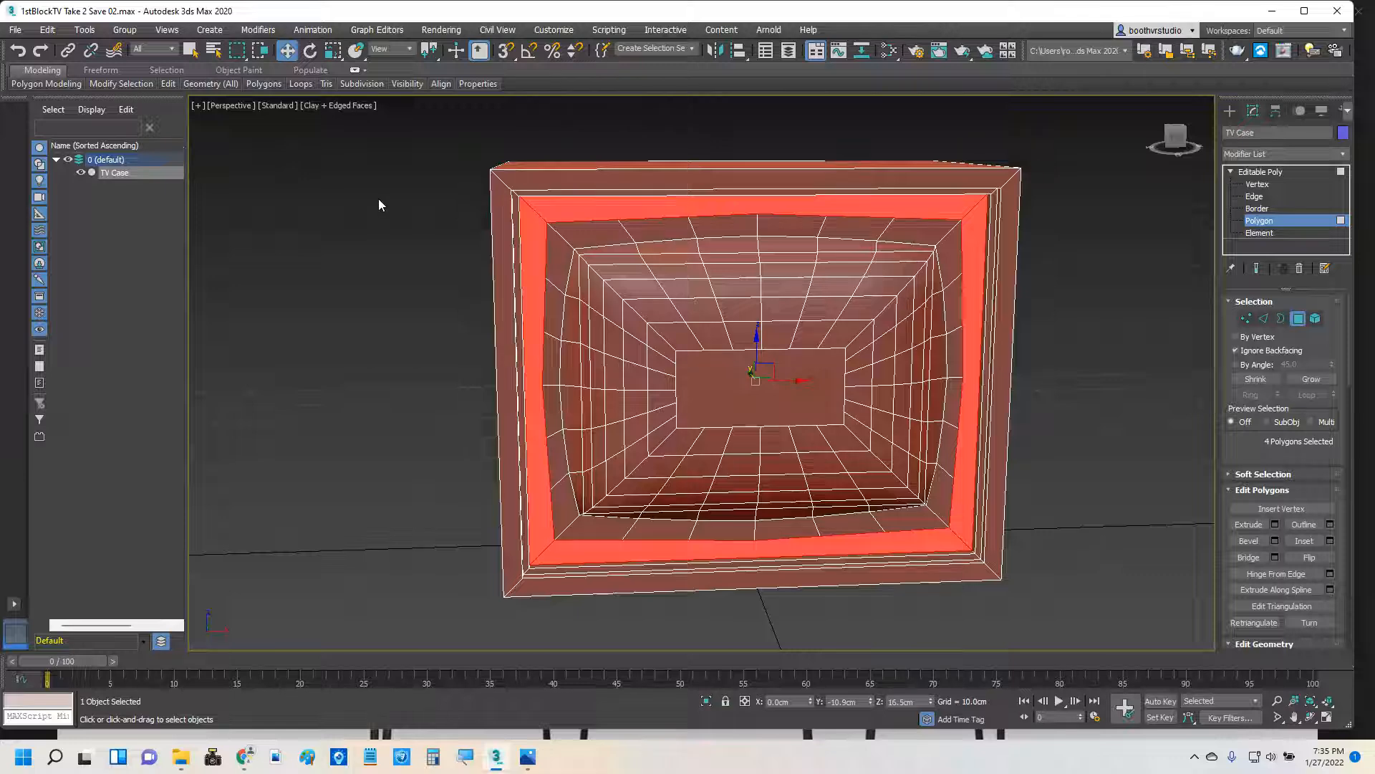
pyautogui.click(636, 45)
pyautogui.write('Be')
pyautogui.write('rk Inner Face')
pyautogui.keyDown('alt'); pyautogui.moveTo(651, 189); pyautogui.dragTo(615, 187, button='middle'); pyautogui.keyUp('alt')
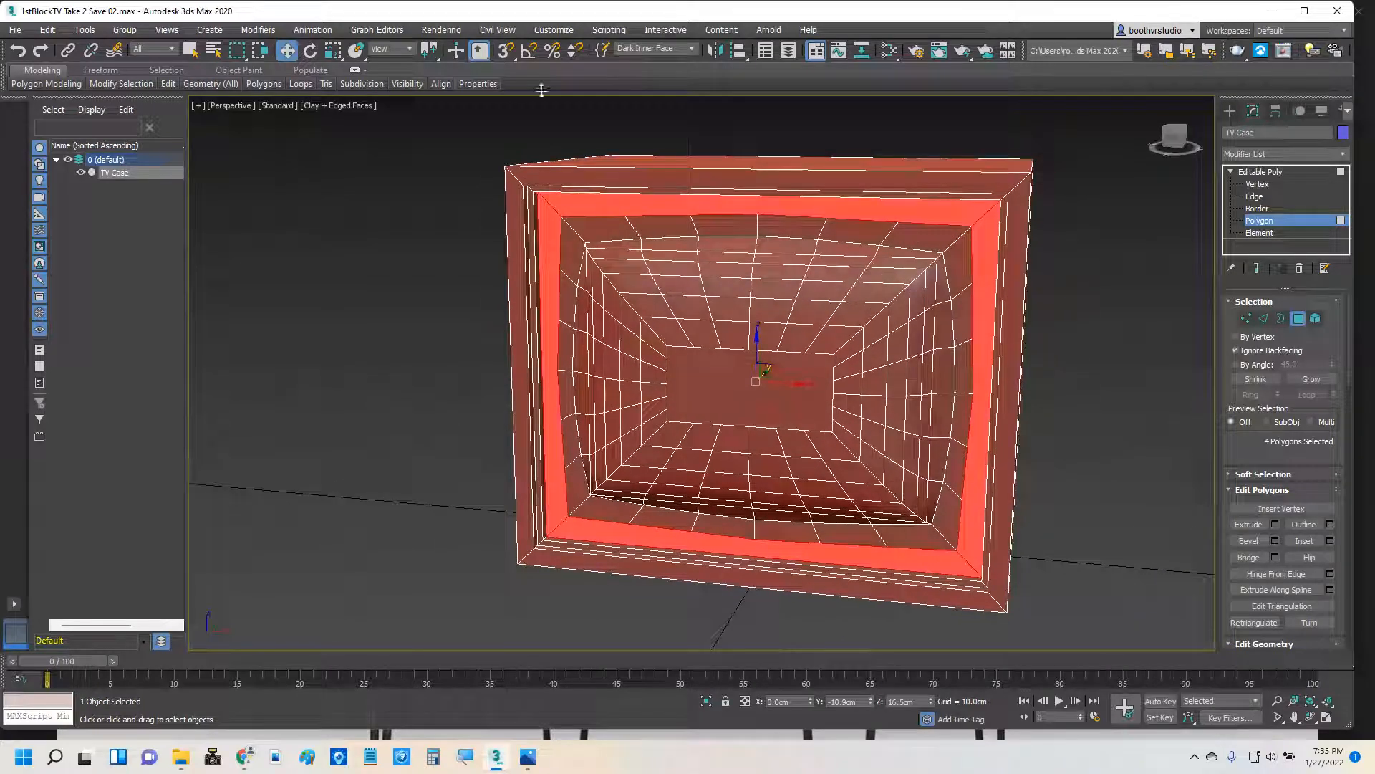
# Start a new polygon selection at the upper-left corner of the ring bordering the screen and extend it along the whole top edge.
pyautogui.click(566, 245)
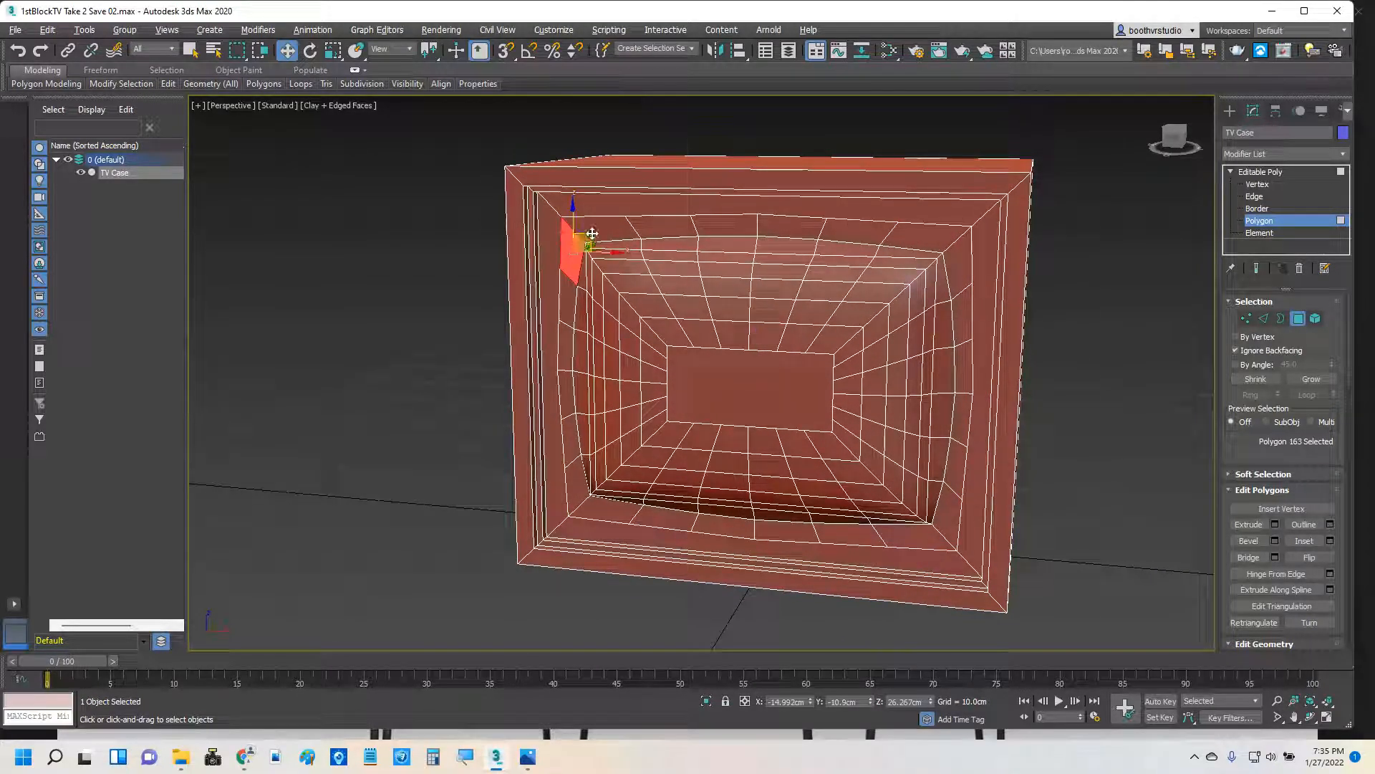
pyautogui.click(194, 52)
pyautogui.keyDown('ctrl'); pyautogui.click(606, 229); pyautogui.keyUp('ctrl')
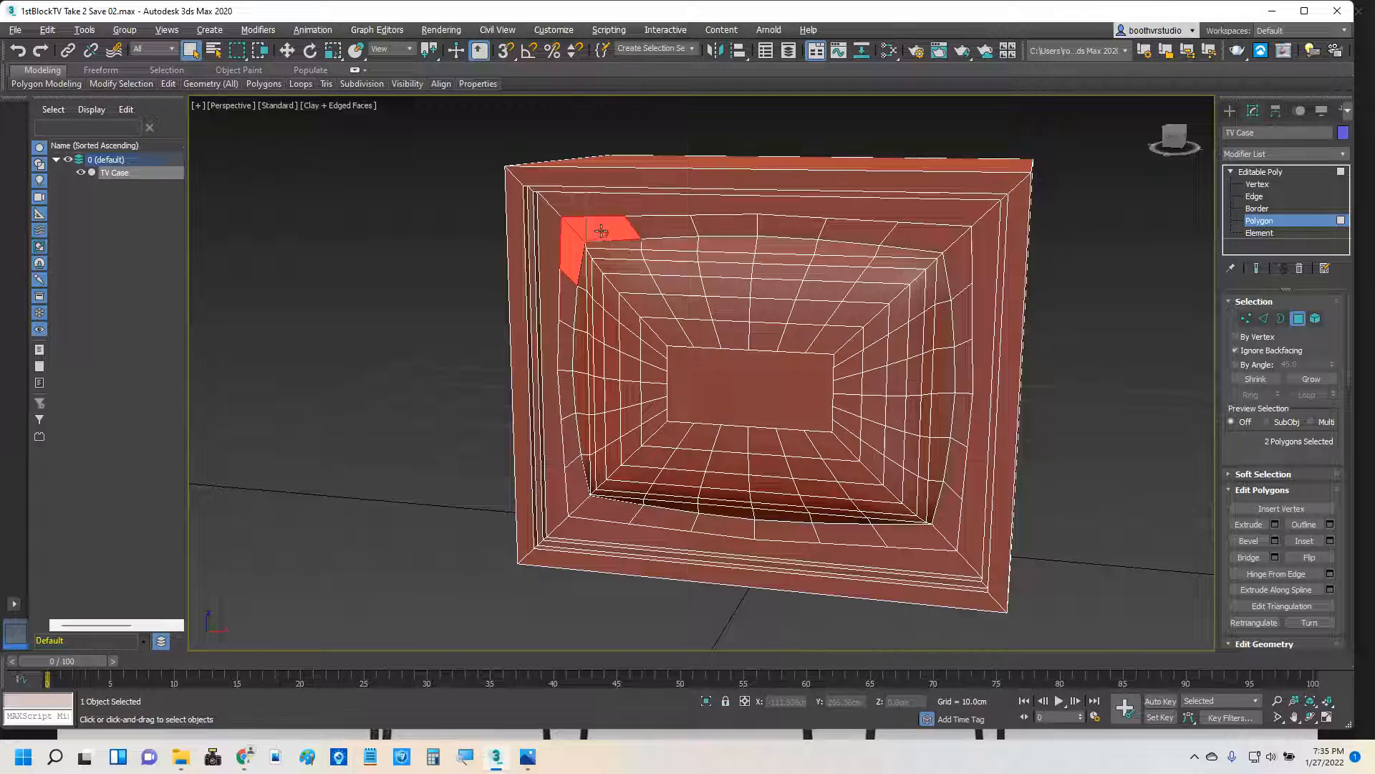
pyautogui.keyDown('ctrl'); pyautogui.click(663, 226); pyautogui.keyUp('ctrl')
pyautogui.keyDown('ctrl'); pyautogui.click(725, 224); pyautogui.keyUp('ctrl')
pyautogui.keyDown('ctrl'); pyautogui.click(813, 231); pyautogui.keyUp('ctrl')
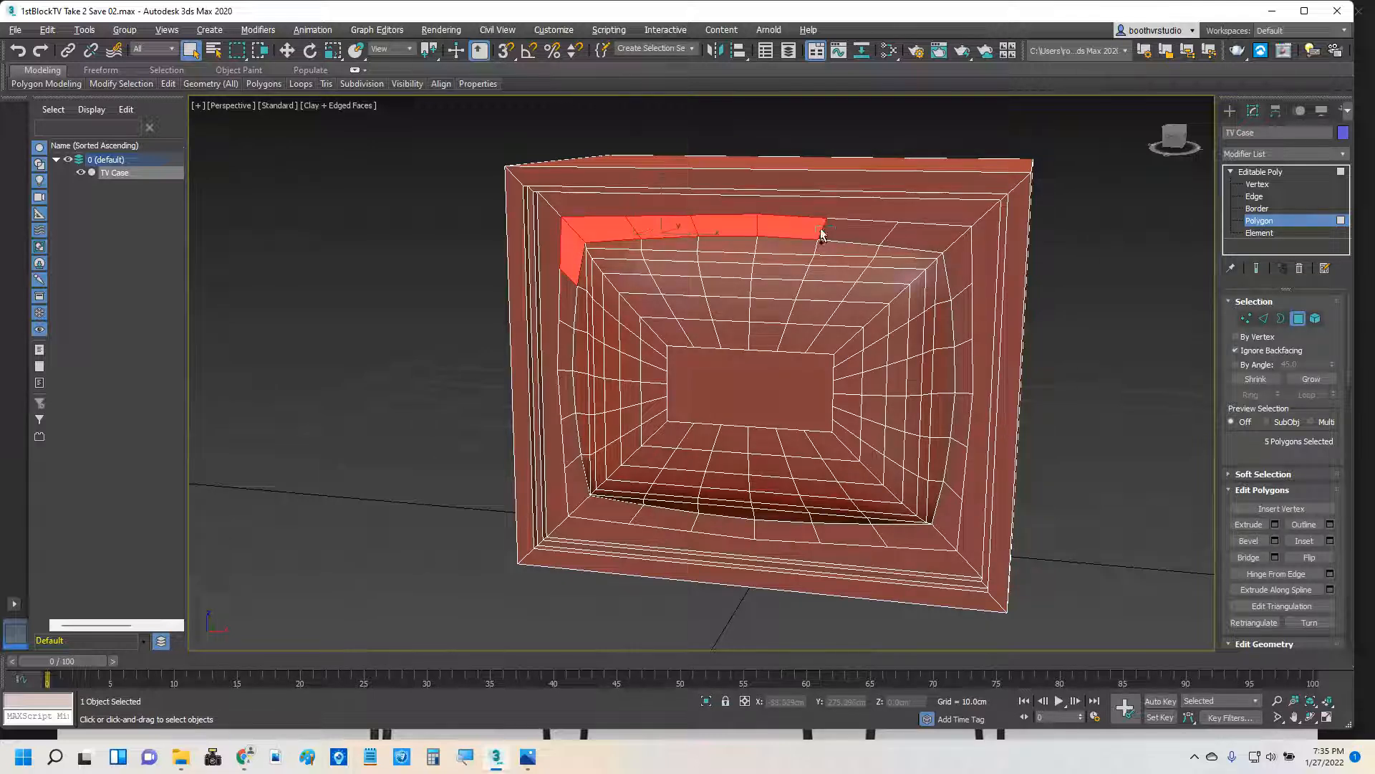
pyautogui.keyDown('ctrl'); pyautogui.click(881, 234); pyautogui.keyUp('ctrl')
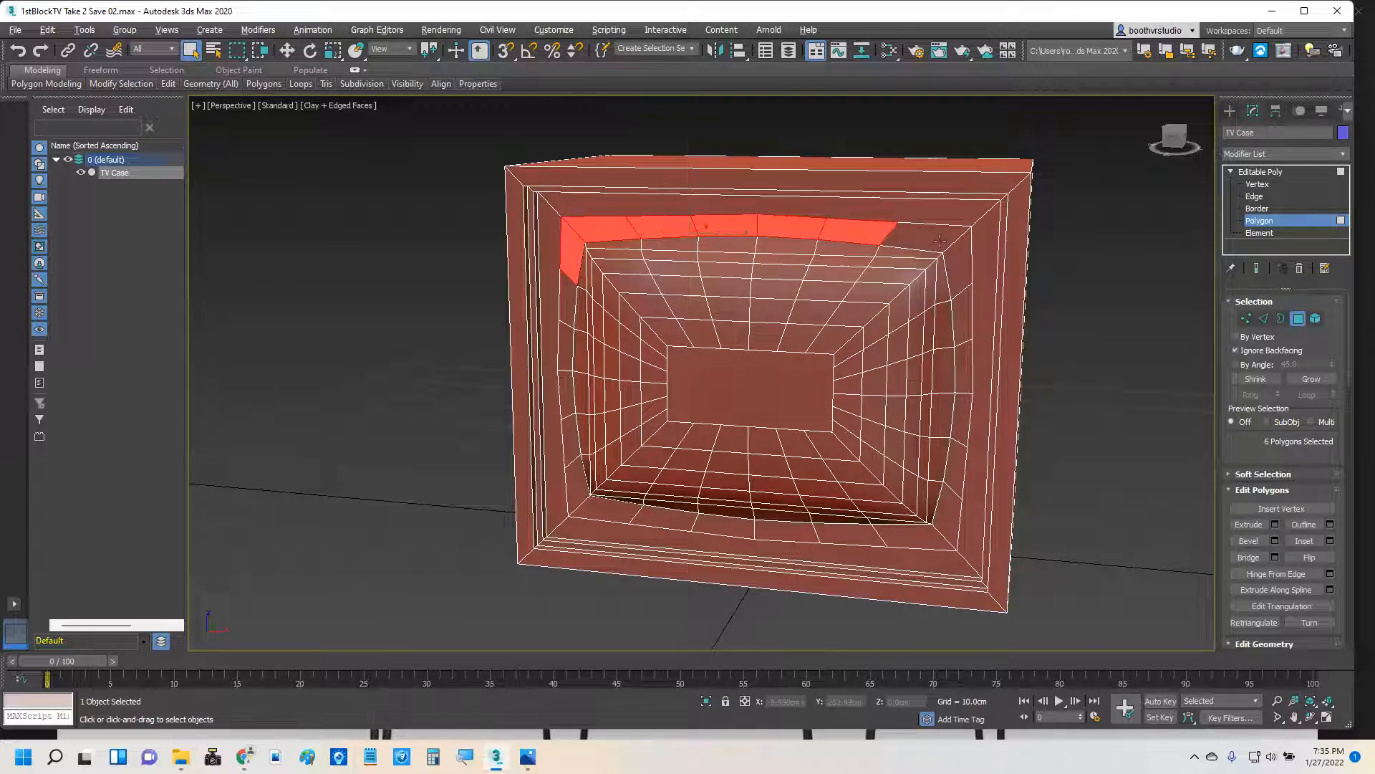
pyautogui.keyDown('ctrl'); pyautogui.click(932, 237); pyautogui.keyUp('ctrl')
# Add the ring polygons down the right side of the screen and around the lower-right corner to the selection.
pyautogui.keyDown('ctrl'); pyautogui.click(958, 272); pyautogui.keyUp('ctrl')
pyautogui.keyDown('ctrl'); pyautogui.click(967, 326); pyautogui.keyUp('ctrl')
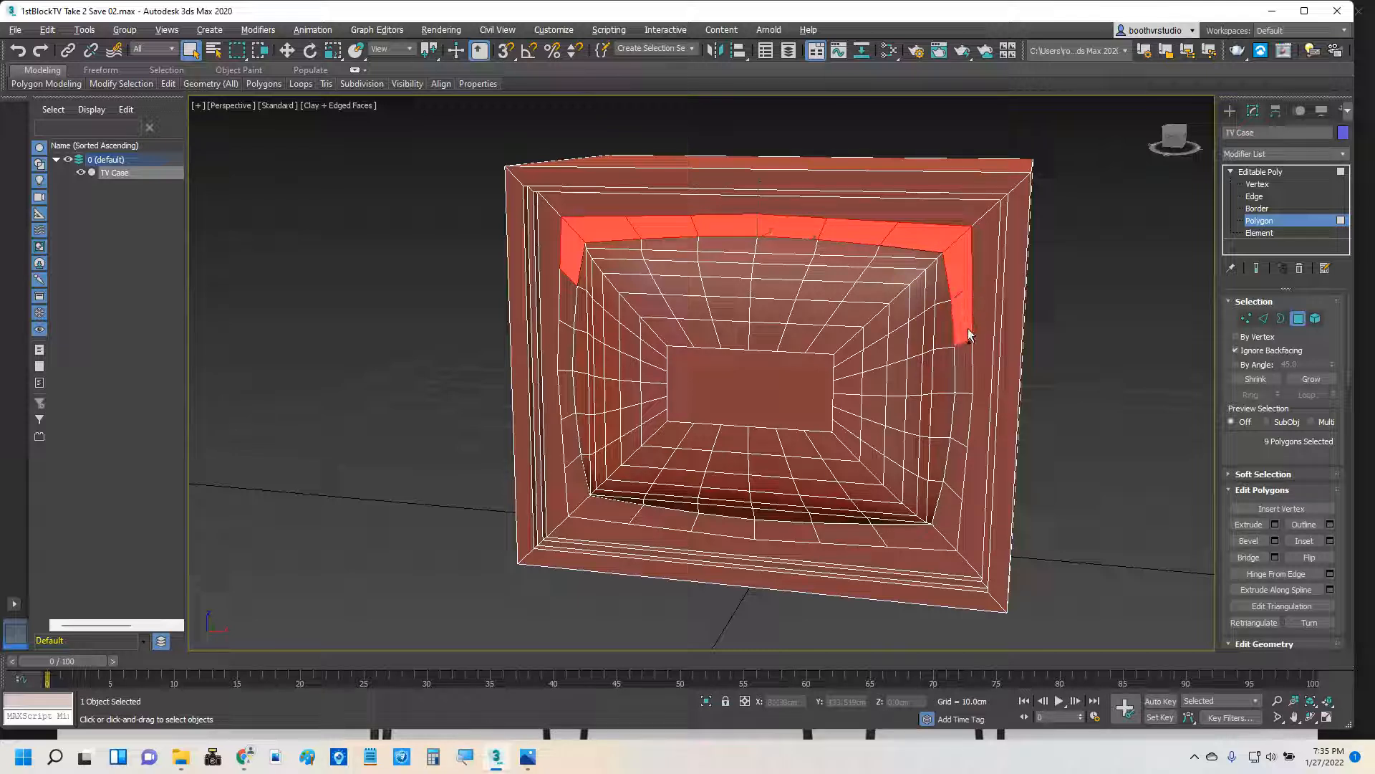
pyautogui.keyDown('ctrl'); pyautogui.click(961, 383); pyautogui.keyUp('ctrl')
pyautogui.keyDown('ctrl'); pyautogui.click(960, 423); pyautogui.keyUp('ctrl')
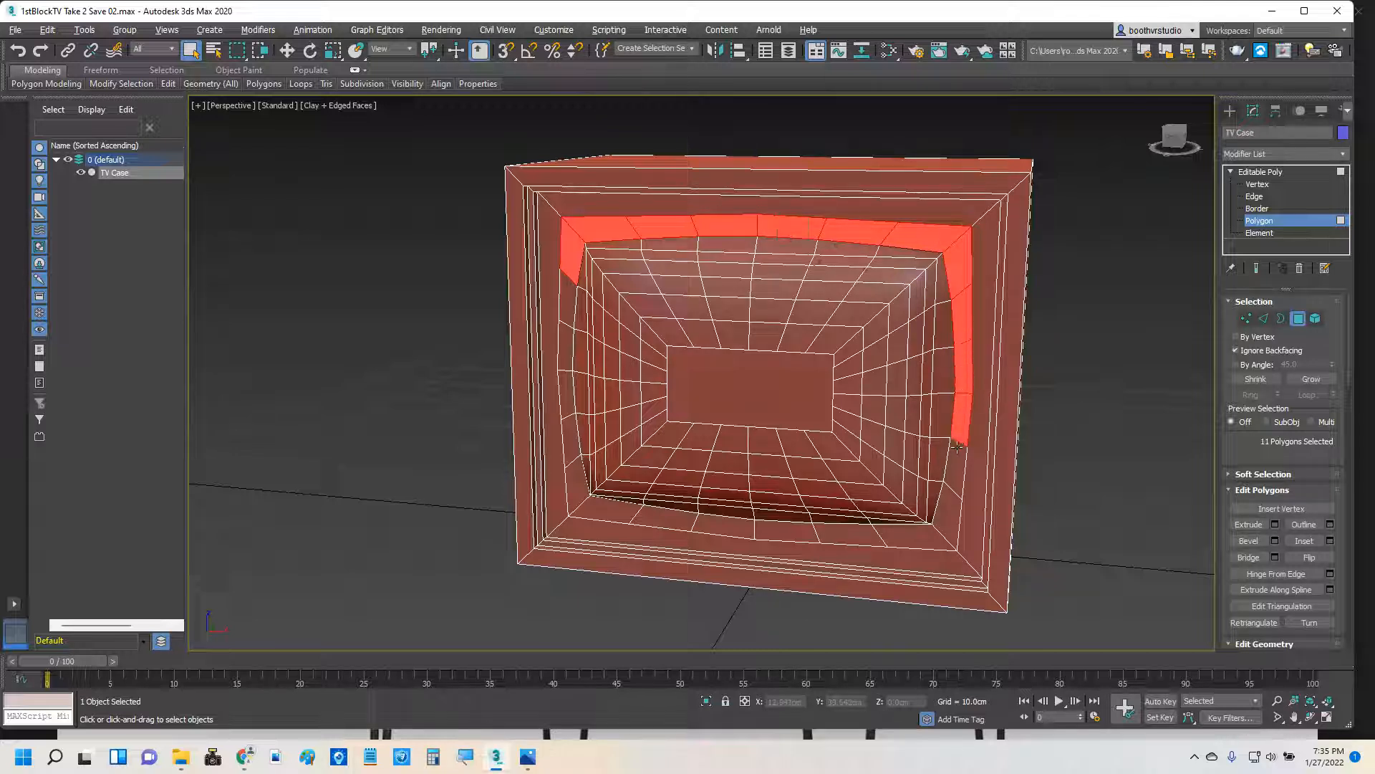
pyautogui.keyDown('ctrl'); pyautogui.click(954, 470); pyautogui.keyUp('ctrl')
pyautogui.keyDown('ctrl'); pyautogui.click(906, 533); pyautogui.keyUp('ctrl')
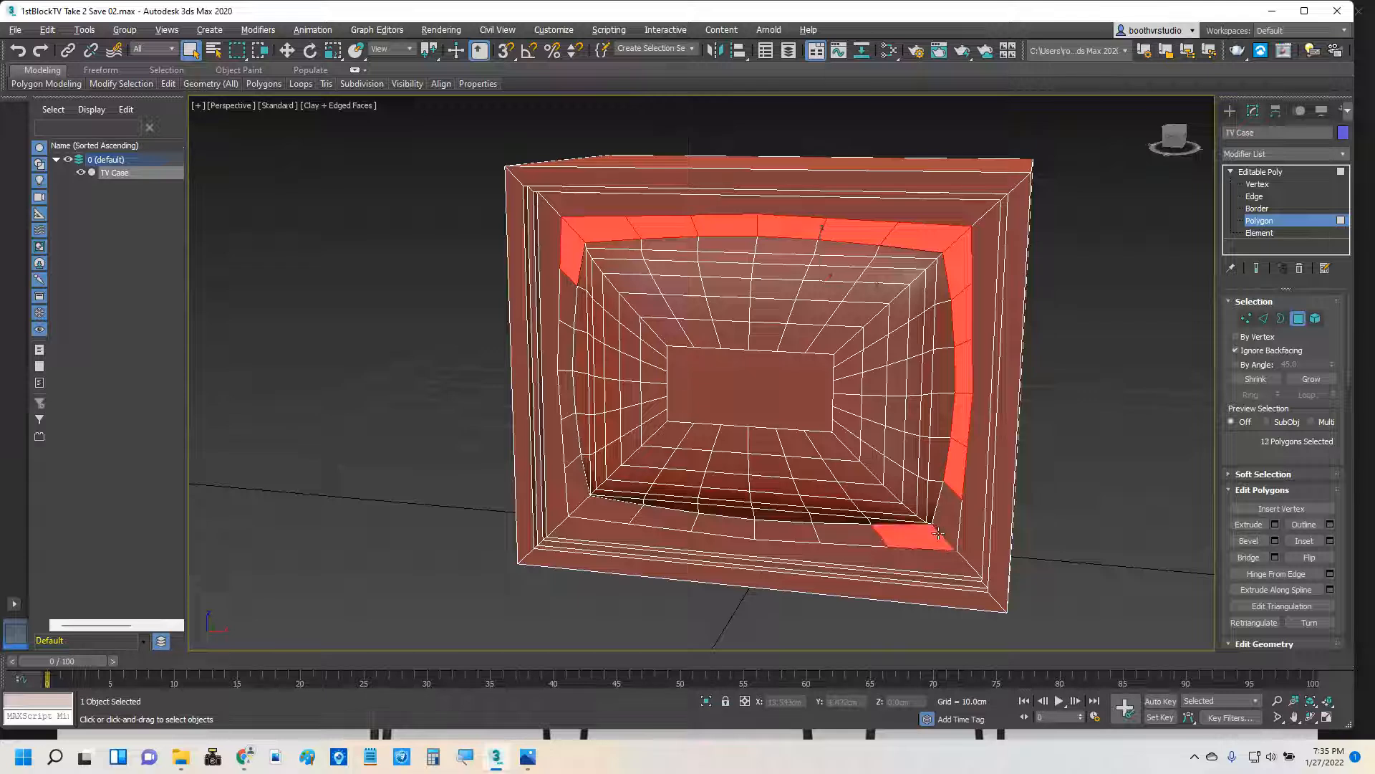
pyautogui.keyDown('ctrl'); pyautogui.click(945, 519); pyautogui.keyUp('ctrl')
# Add the remaining ring polygons along the lower edge of the screen and around the lower-left corner to the selection.
pyautogui.keyDown('ctrl'); pyautogui.click(788, 532); pyautogui.keyUp('ctrl')
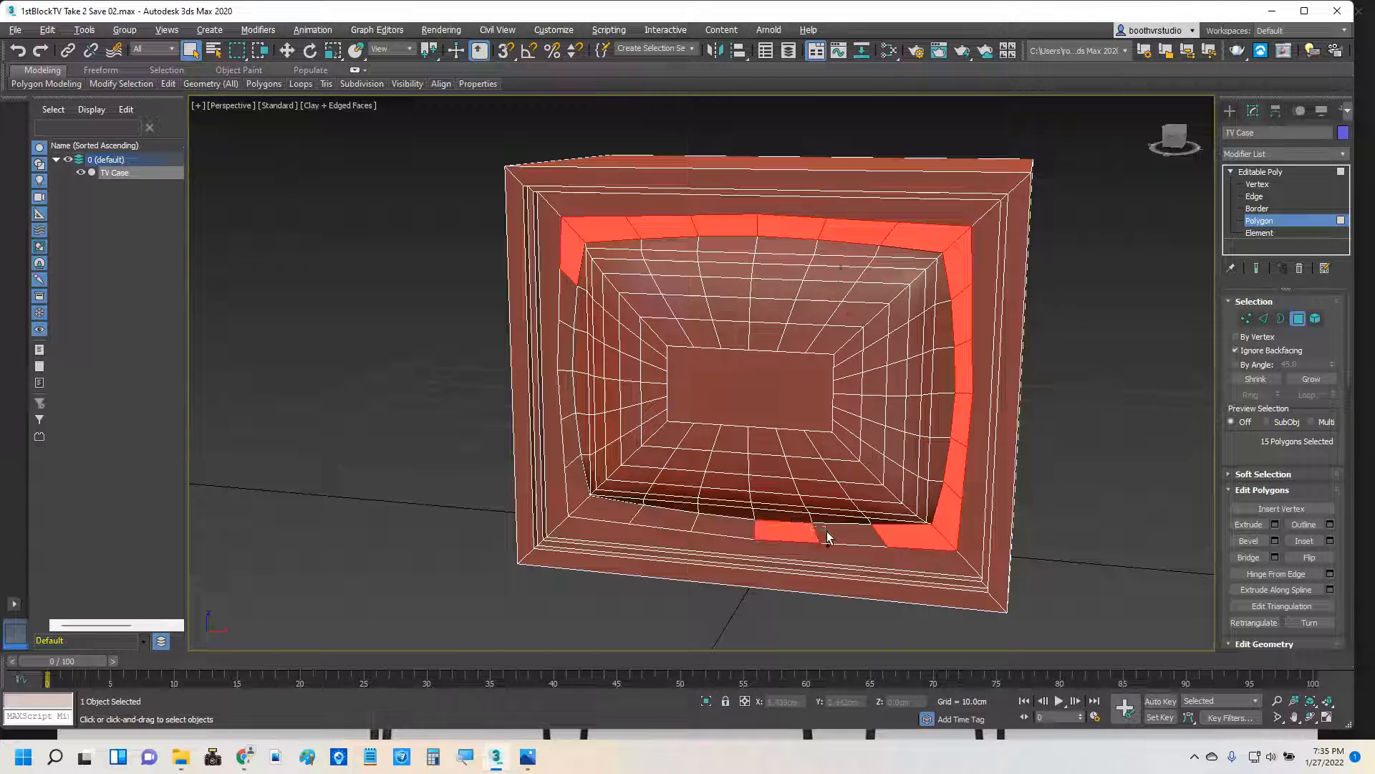
pyautogui.keyDown('ctrl'); pyautogui.click(849, 534); pyautogui.keyUp('ctrl')
pyautogui.keyDown('ctrl'); pyautogui.click(663, 520); pyautogui.keyUp('ctrl')
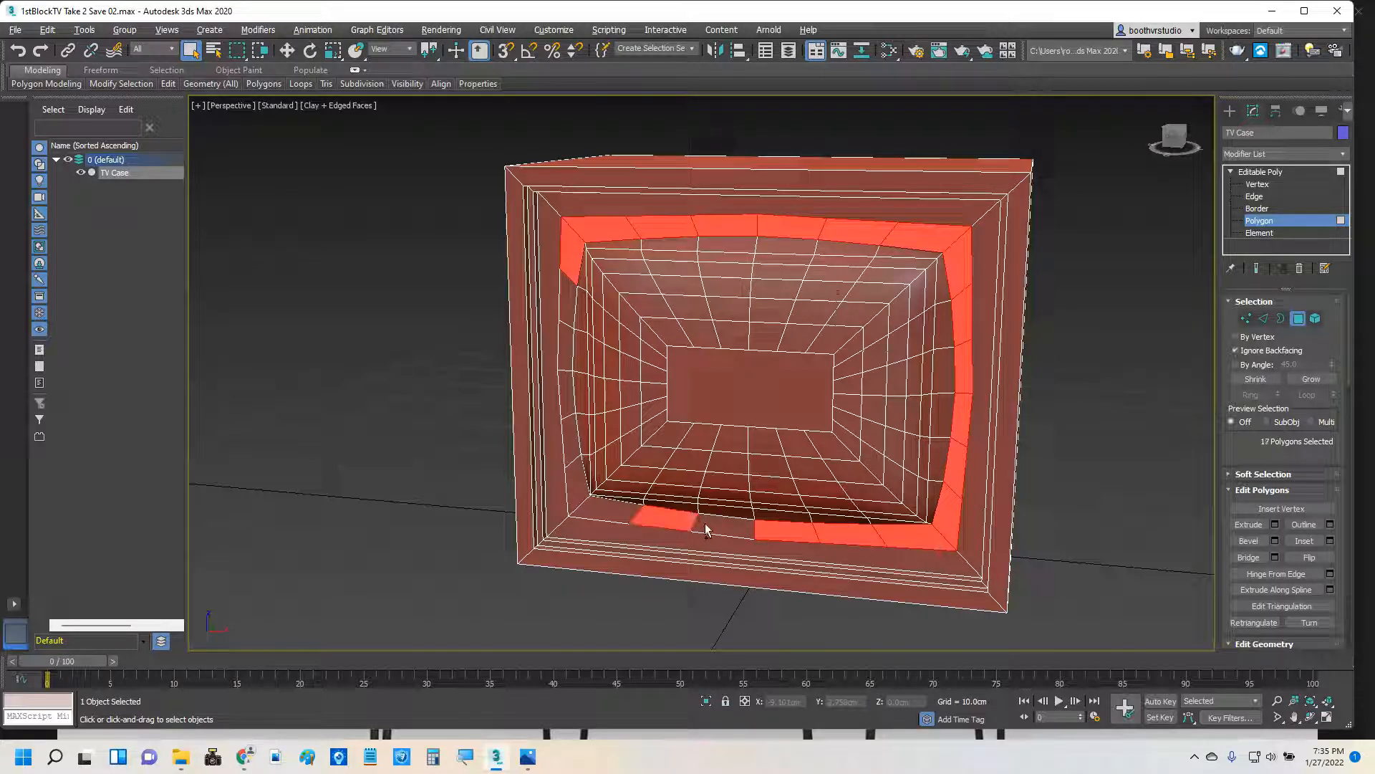
pyautogui.keyDown('ctrl'); pyautogui.click(724, 527); pyautogui.keyUp('ctrl')
pyautogui.keyDown('ctrl'); pyautogui.click(584, 498); pyautogui.keyUp('ctrl')
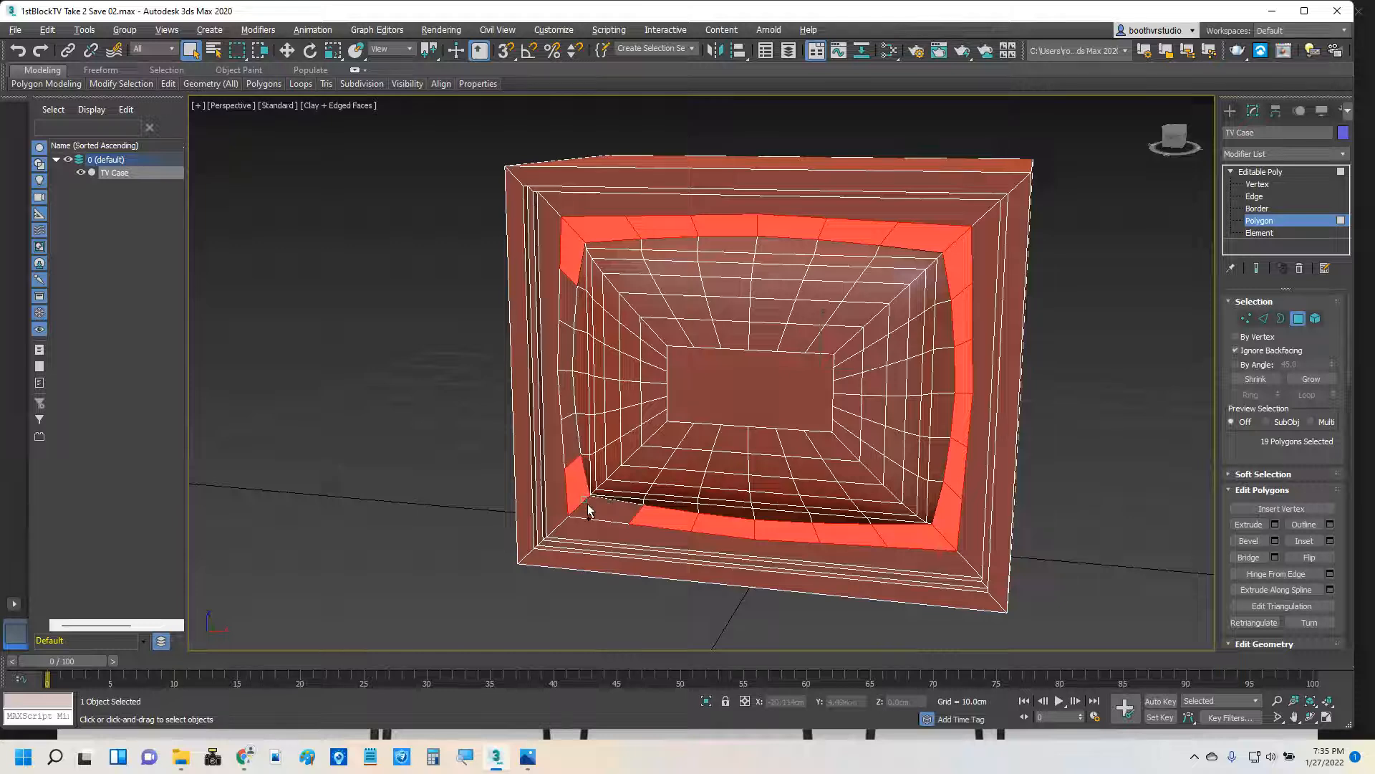
pyautogui.keyDown('ctrl'); pyautogui.click(590, 512); pyautogui.keyUp('ctrl')
# Add the remaining ring polygons up the left side of the screen to complete the ring selection.
pyautogui.keyDown('ctrl'); pyautogui.click(569, 404); pyautogui.keyUp('ctrl')
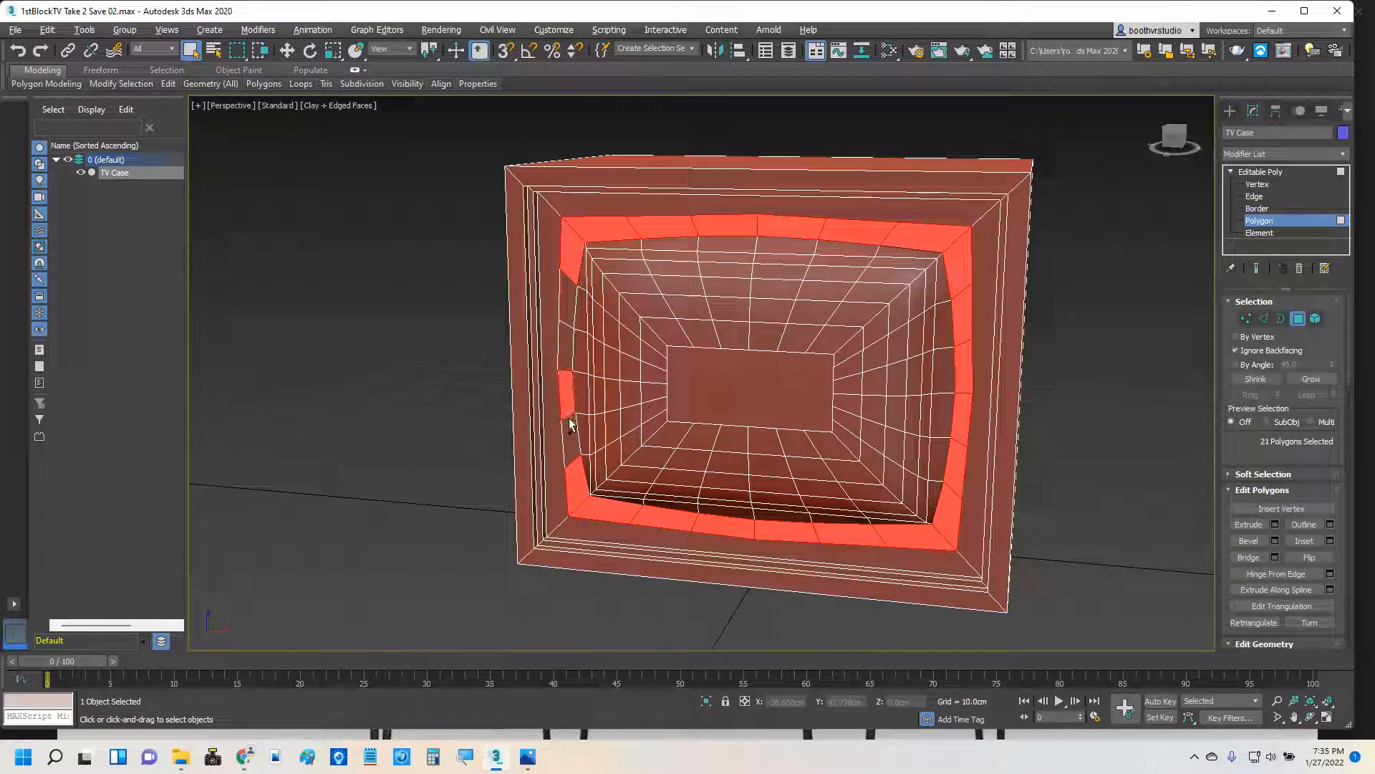
pyautogui.keyDown('ctrl'); pyautogui.click(570, 337); pyautogui.keyUp('ctrl')
pyautogui.keyDown('ctrl'); pyautogui.click(568, 326); pyautogui.keyUp('ctrl')
pyautogui.keyDown('ctrl'); pyautogui.click(565, 316); pyautogui.keyUp('ctrl')
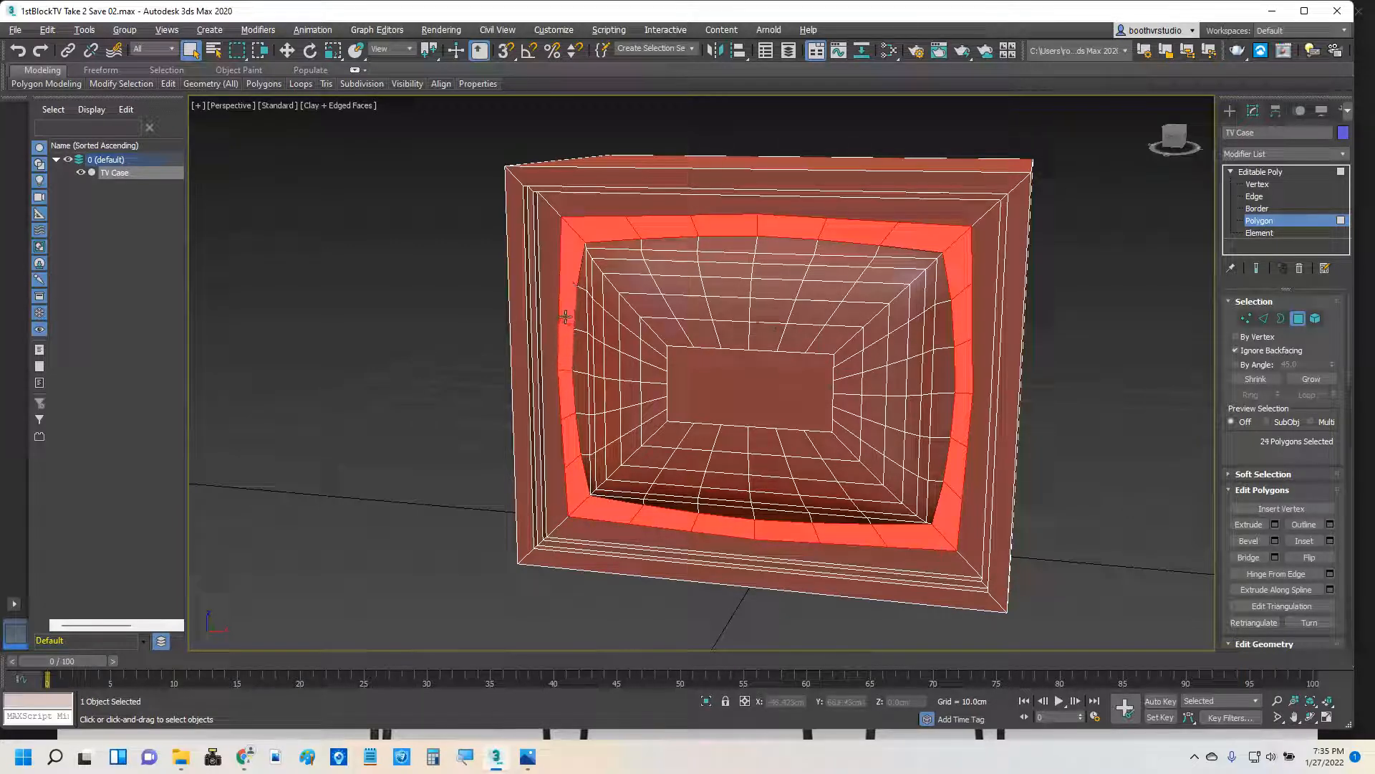
pyautogui.keyDown('alt'); pyautogui.moveTo(707, 424); pyautogui.dragTo(647, 424, button='middle'); pyautogui.keyUp('alt')
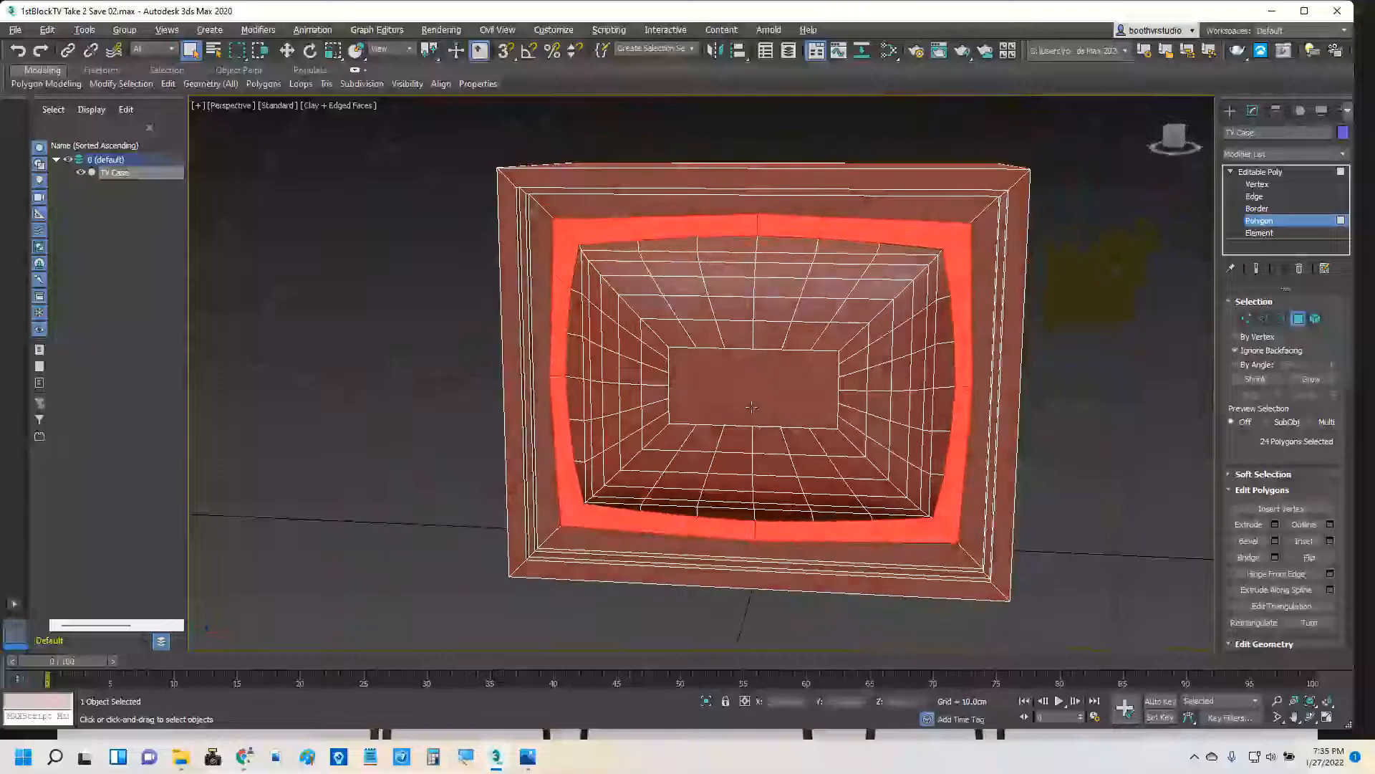
# Try to save the ring polygons as a selection set named "Glod Face" and check the saved sets by recalling Dark Inner Face.
pyautogui.click(642, 47)
pyautogui.write('G')
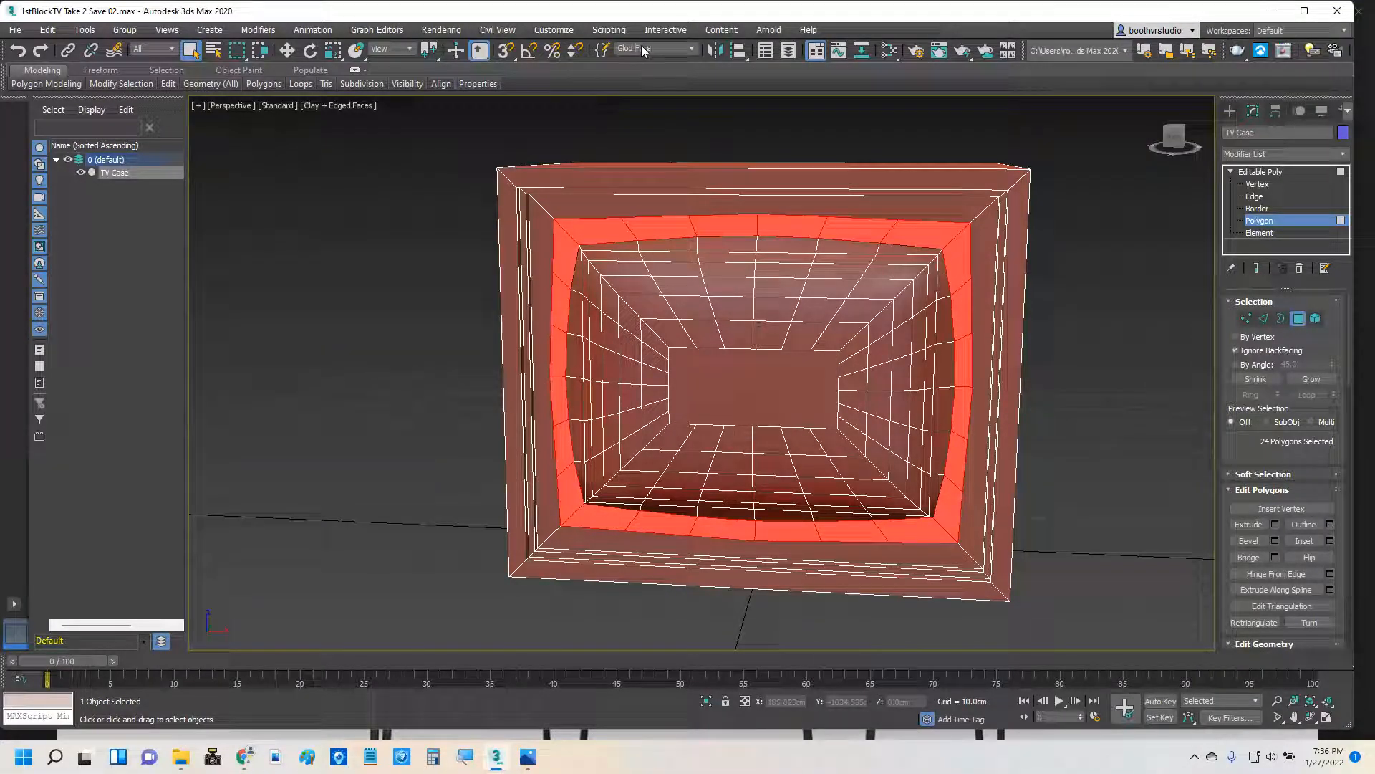
pyautogui.write('lod Face')
pyautogui.press('Return')
pyautogui.click(692, 48)
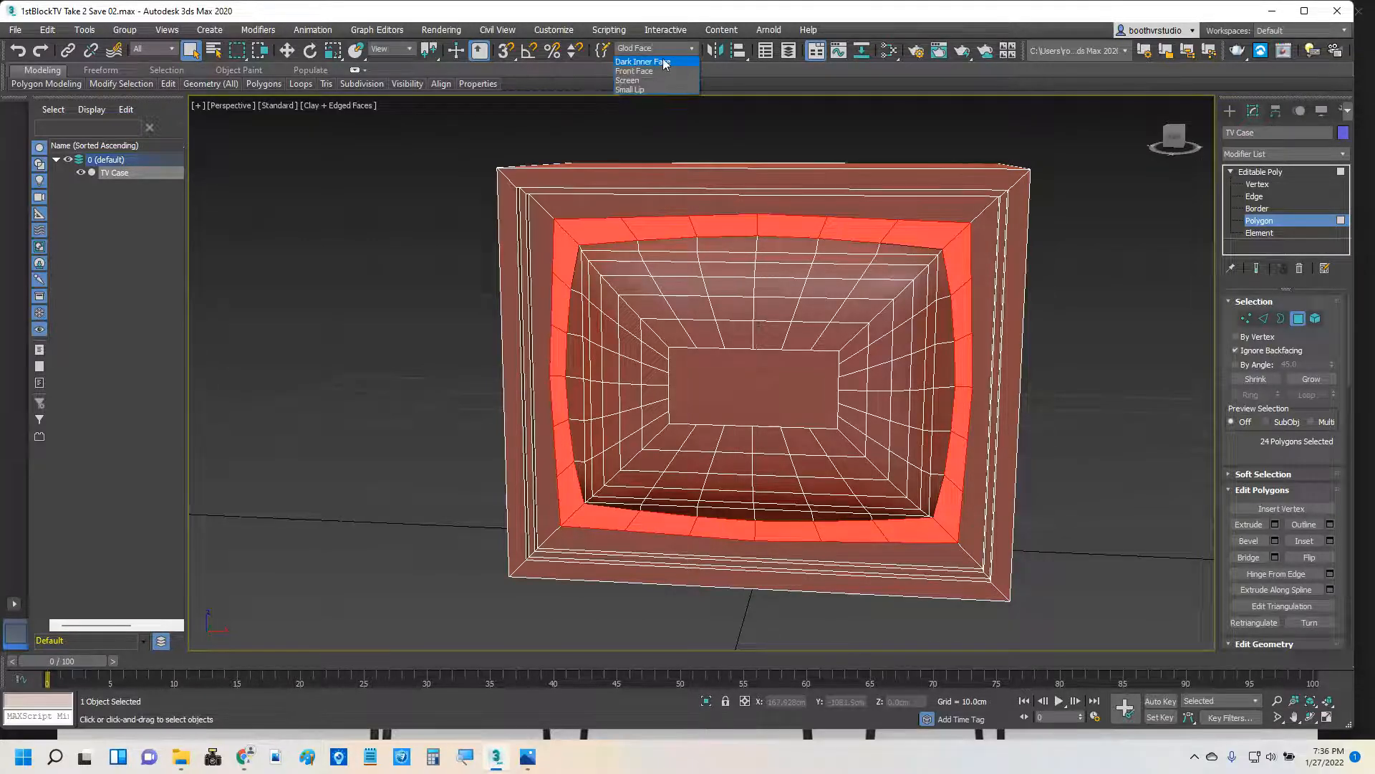
pyautogui.click(663, 62)
pyautogui.click(693, 50)
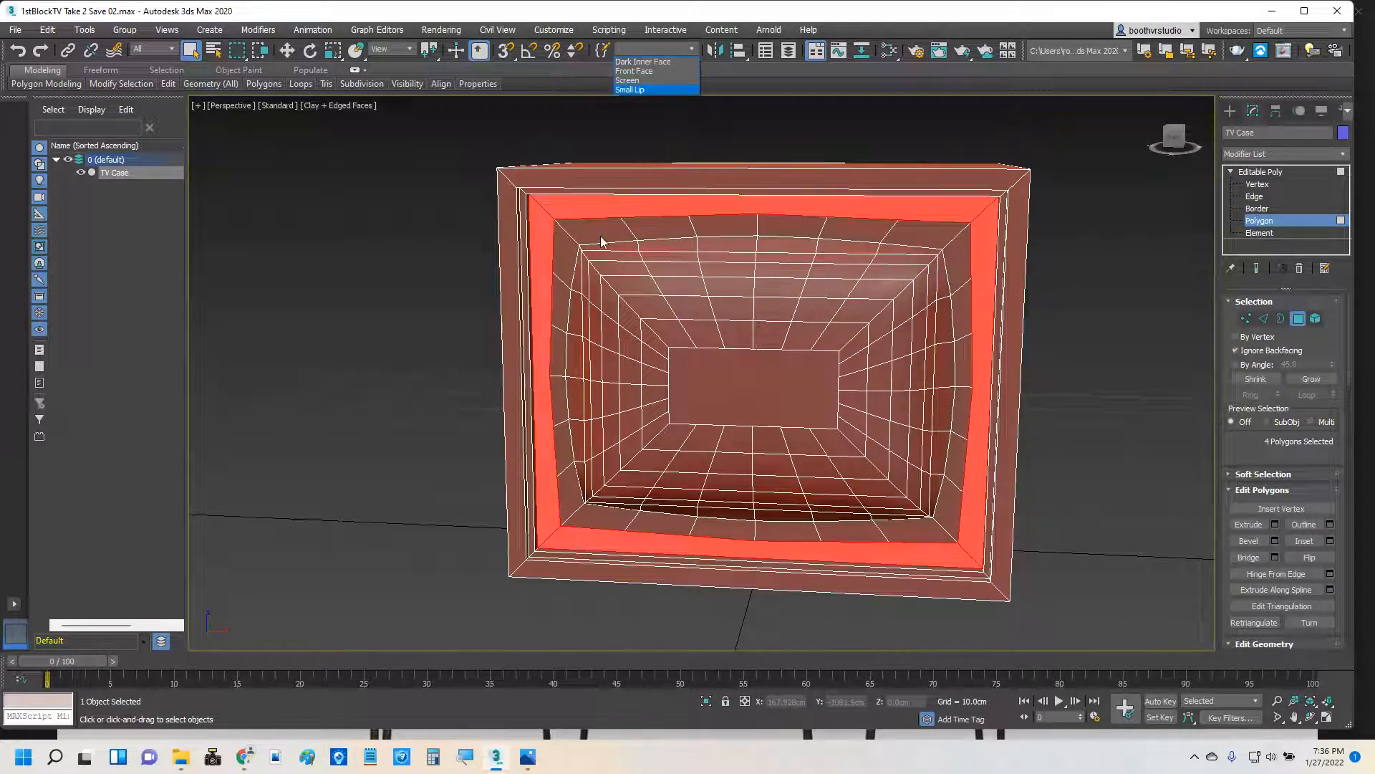
pyautogui.click(586, 125)
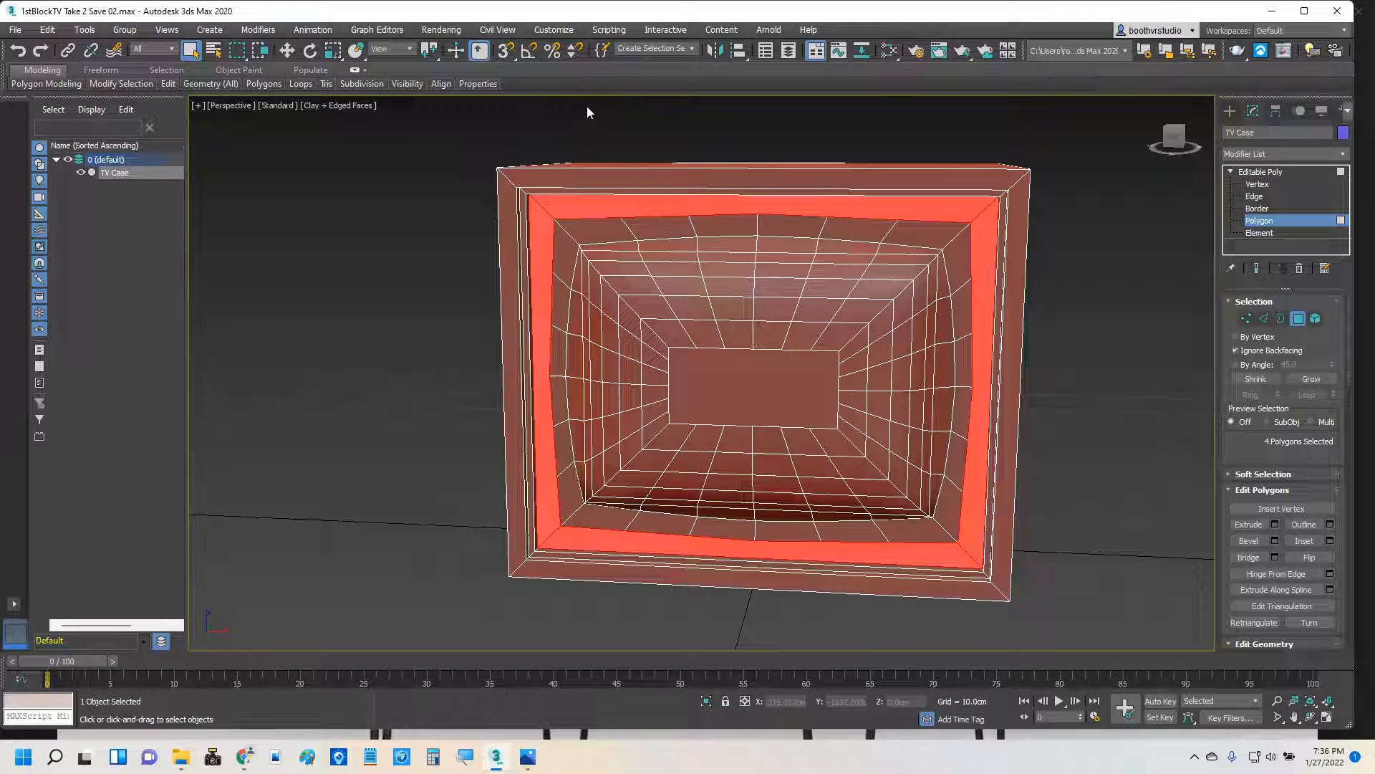
# Undo the last selection change and save the ring polygons around the screen as a named selection set called "Glod Face".
pyautogui.hotkey('ctrl', 'z')
pyautogui.click(648, 48)
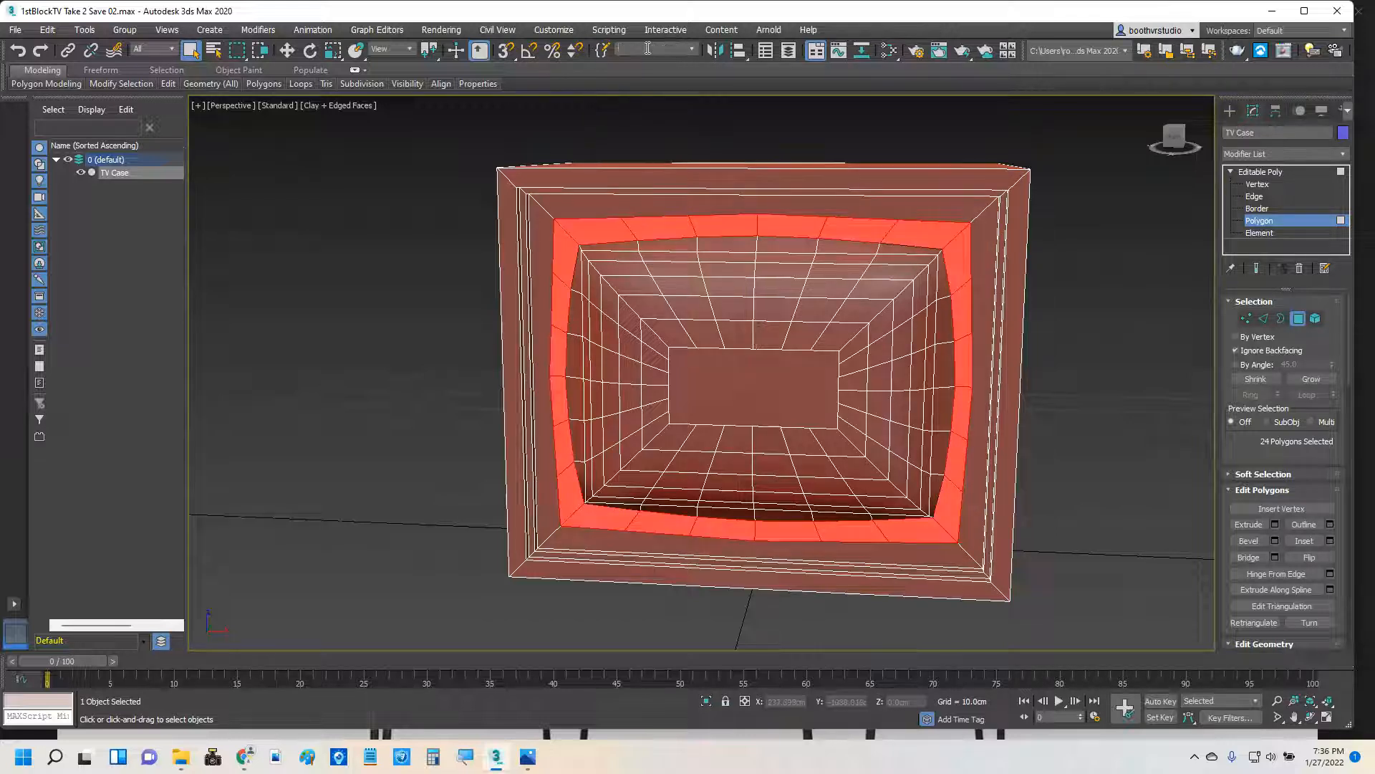
pyautogui.write('Glob Face')
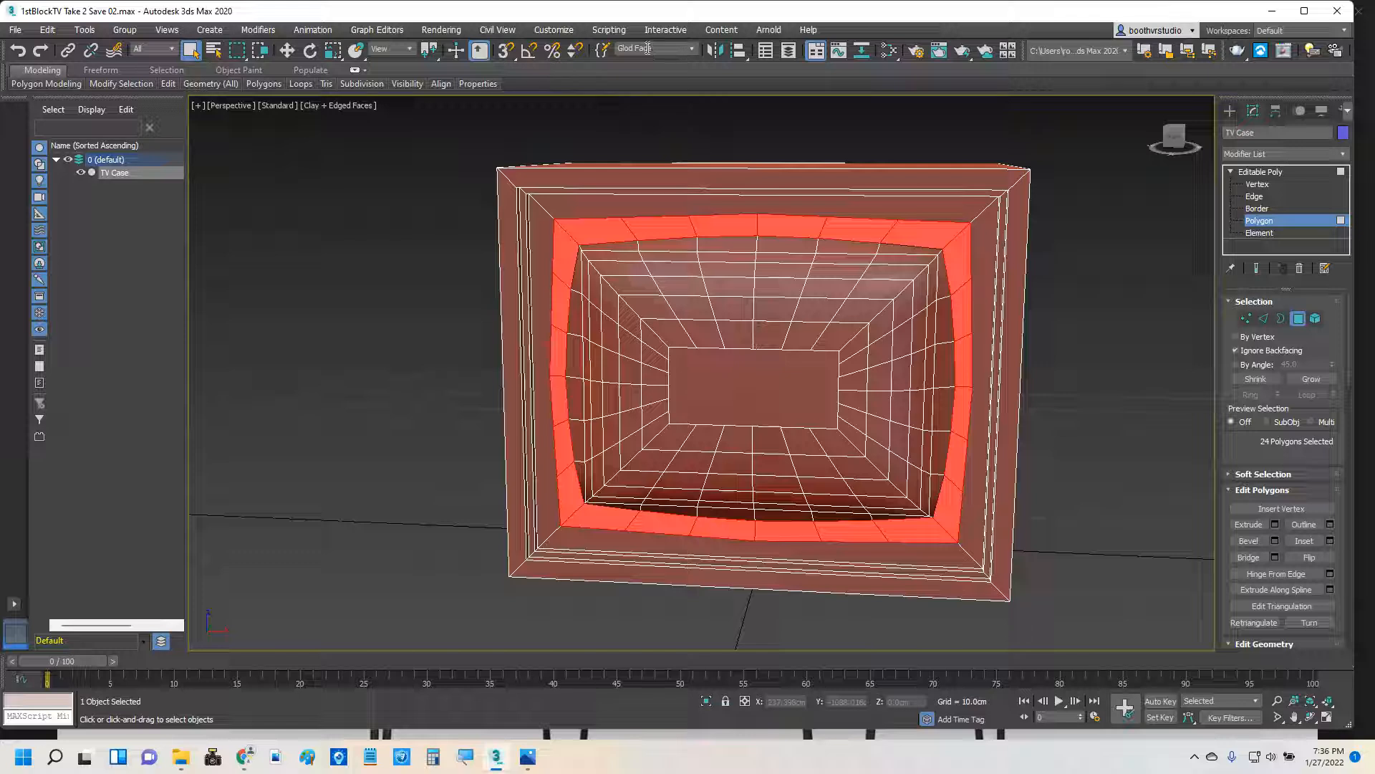
# Recall the Front Face, Small Lip, Dark Inner Face, Glod Face and Screen selection sets one by one to check them, and clear the selection.
pyautogui.click(694, 50)
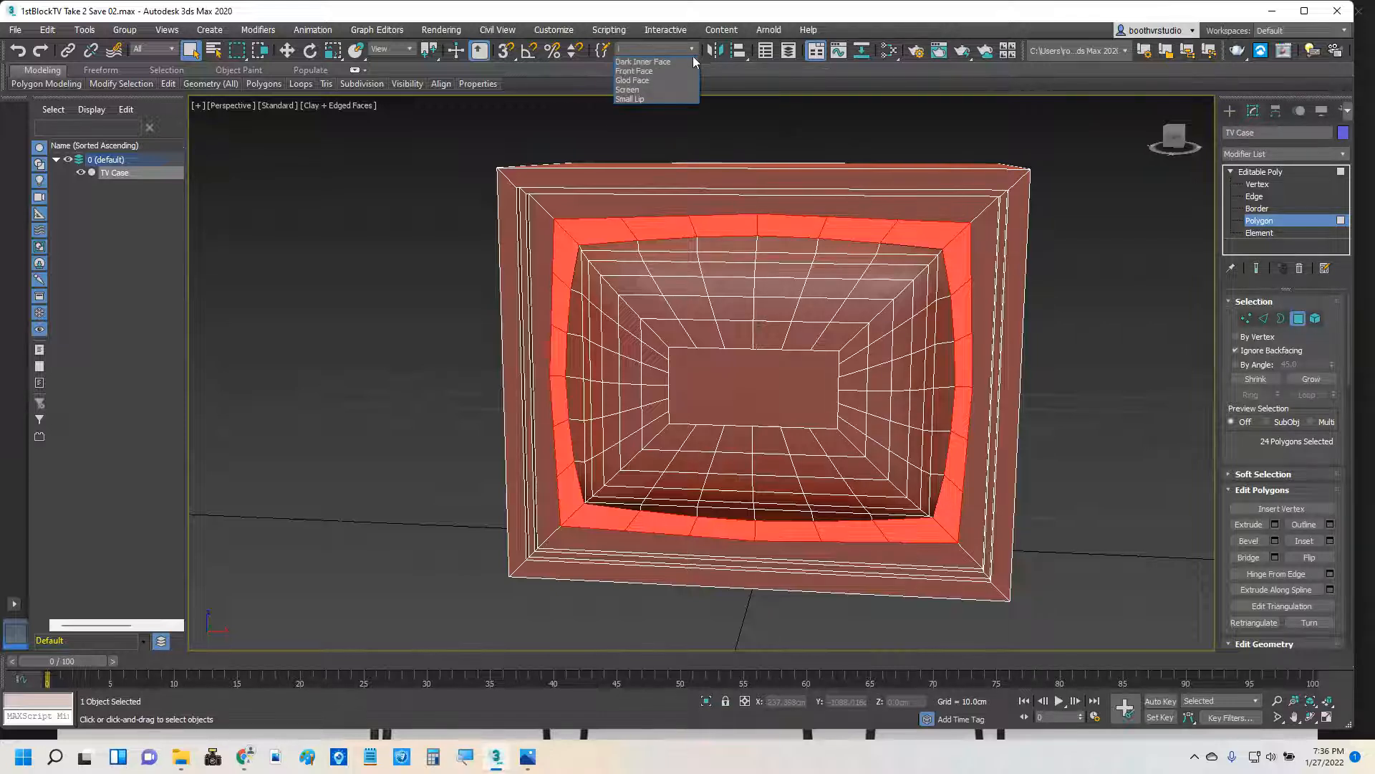
pyautogui.click(657, 71)
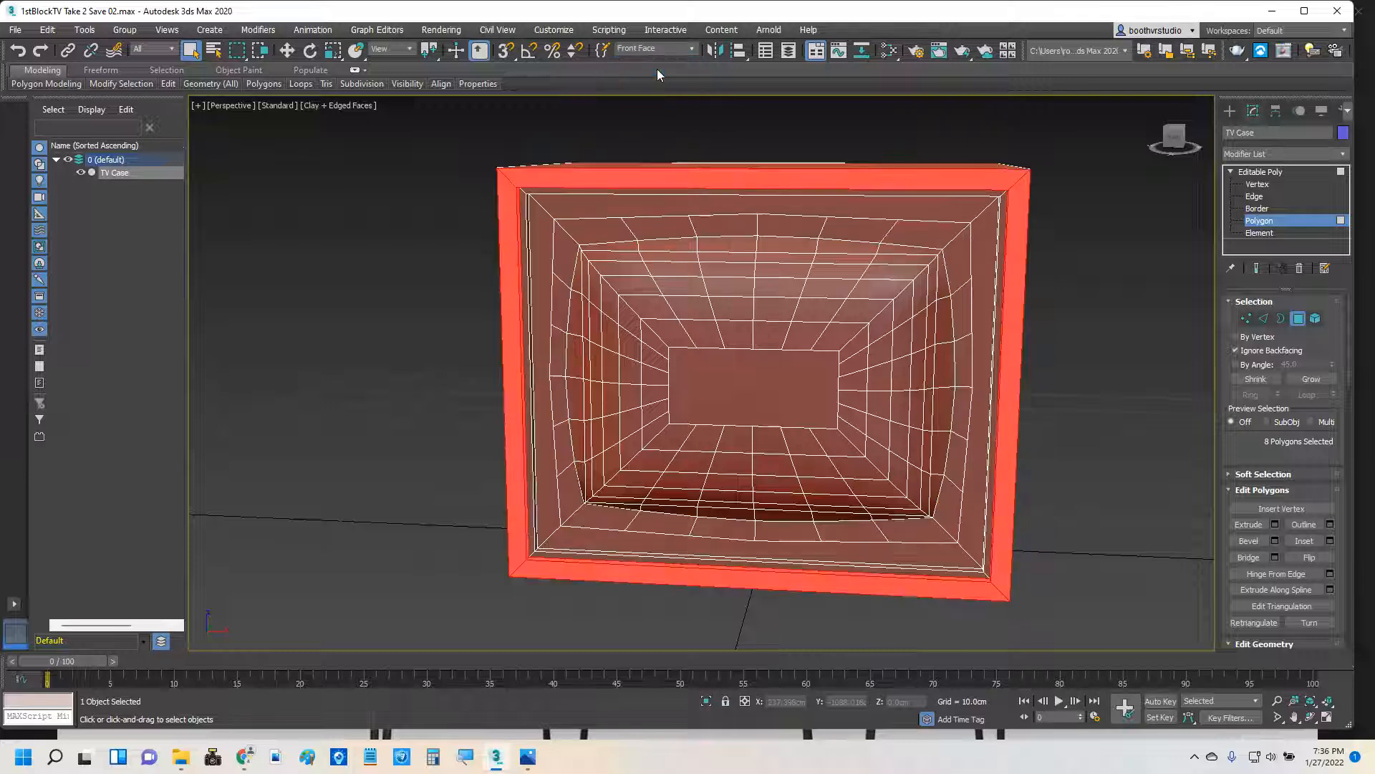
pyautogui.click(692, 48)
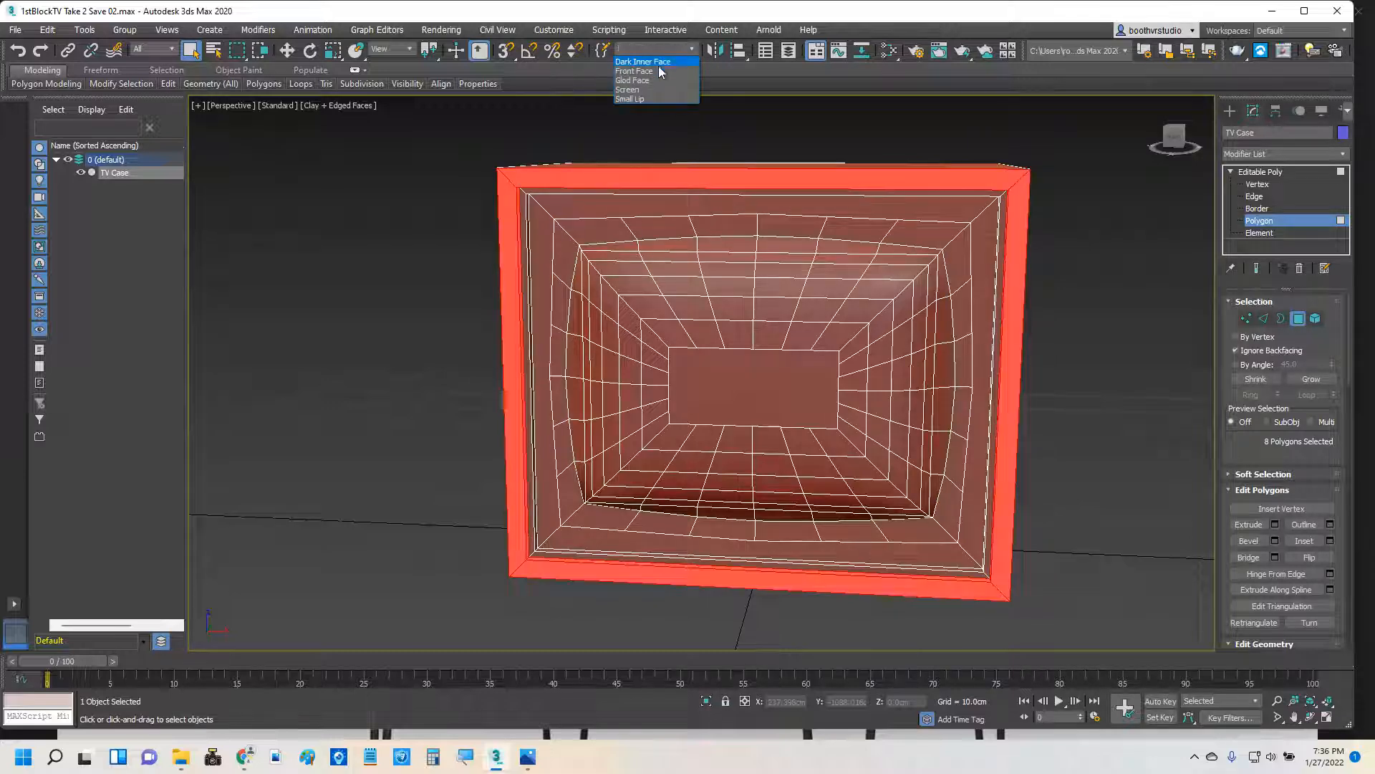
pyautogui.click(645, 98)
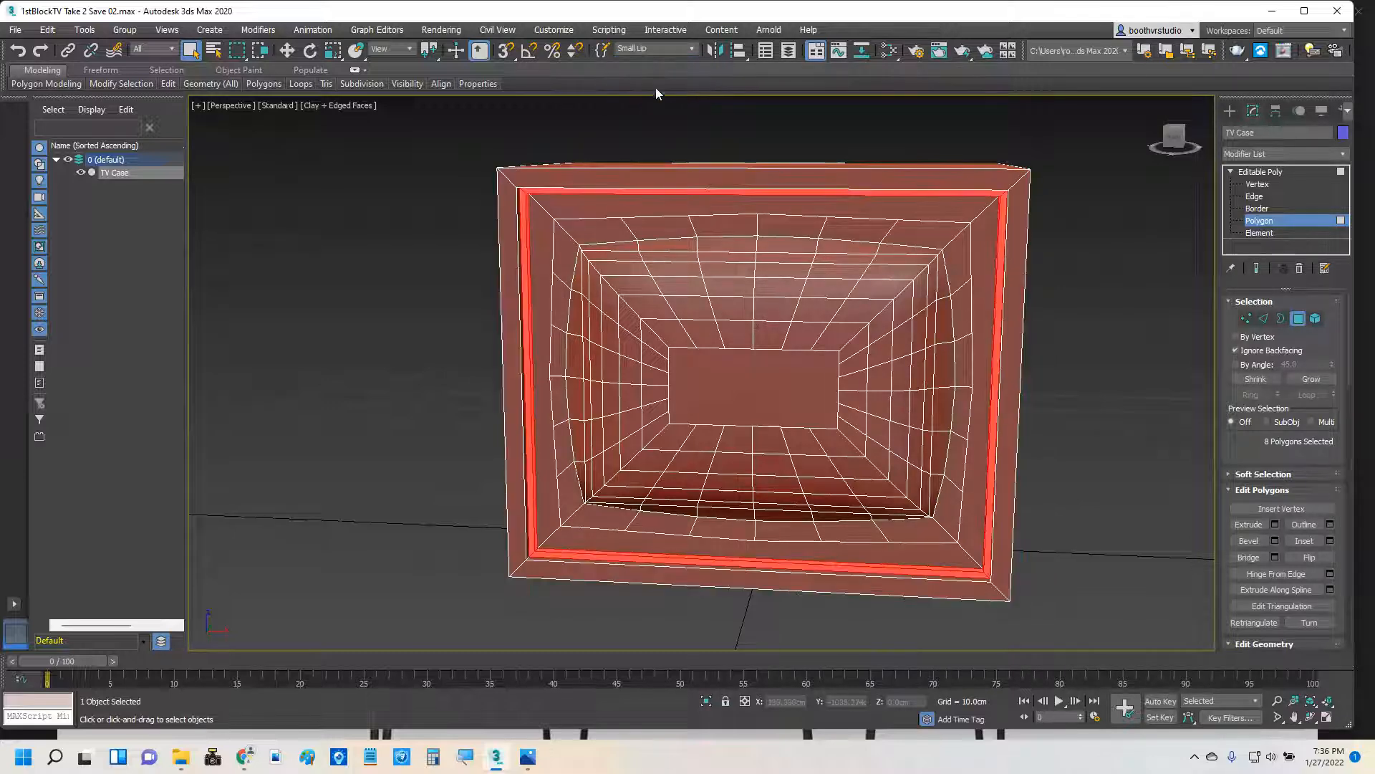
pyautogui.click(691, 49)
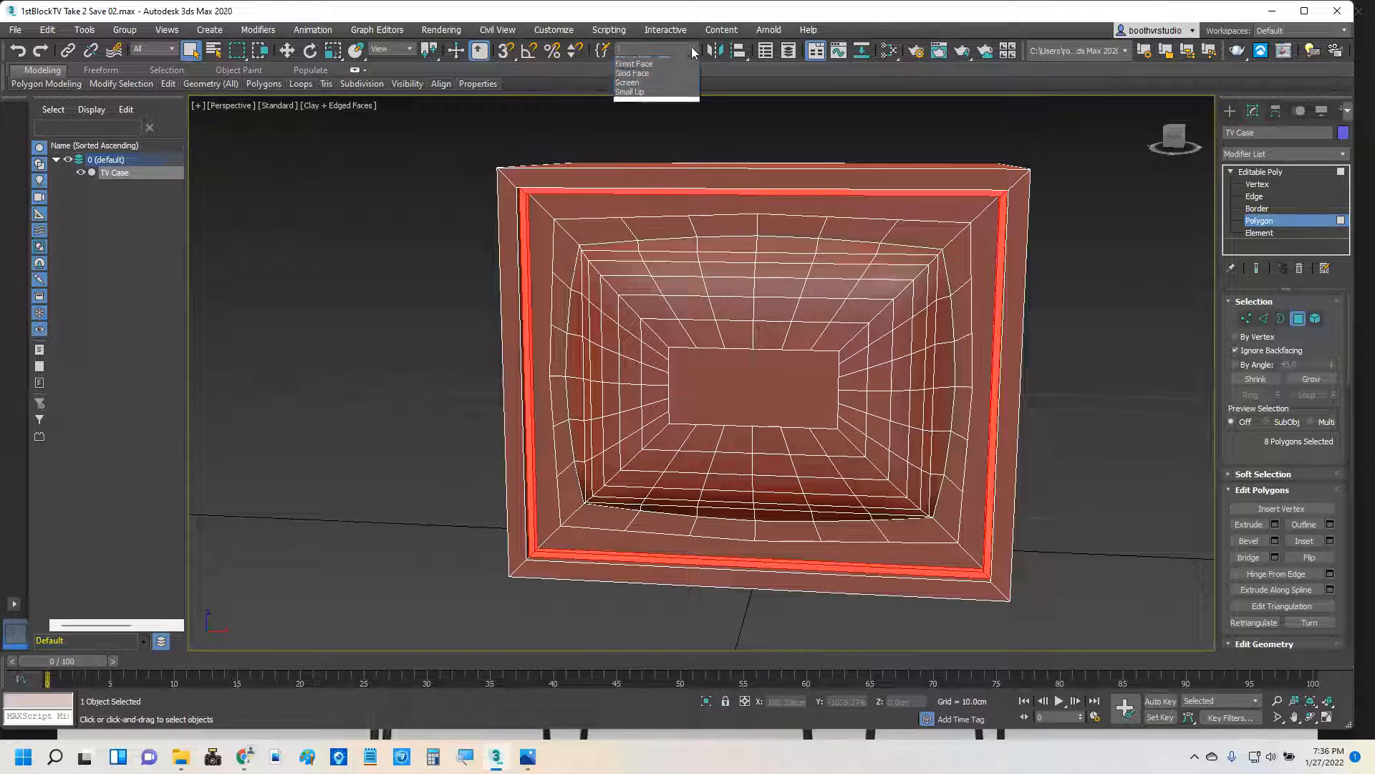
pyautogui.click(654, 62)
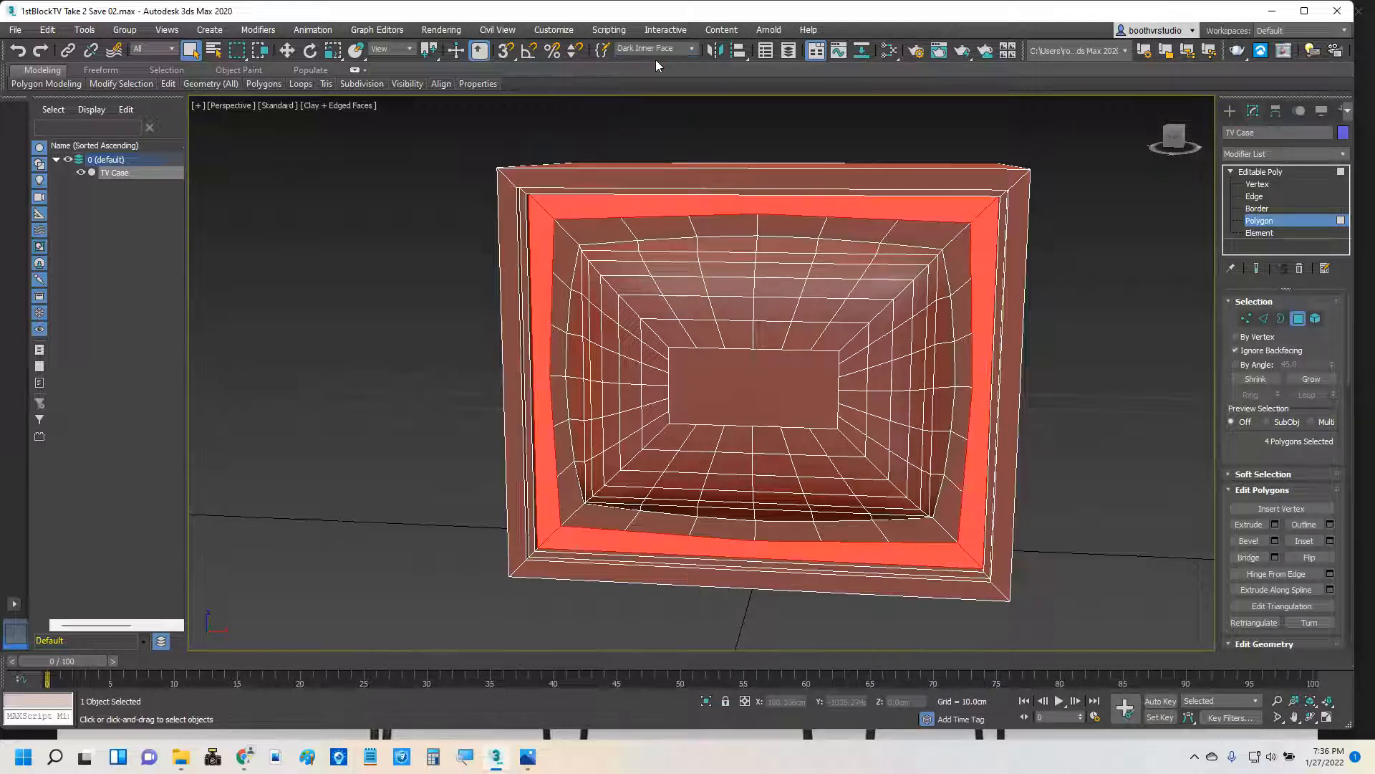
pyautogui.click(693, 50)
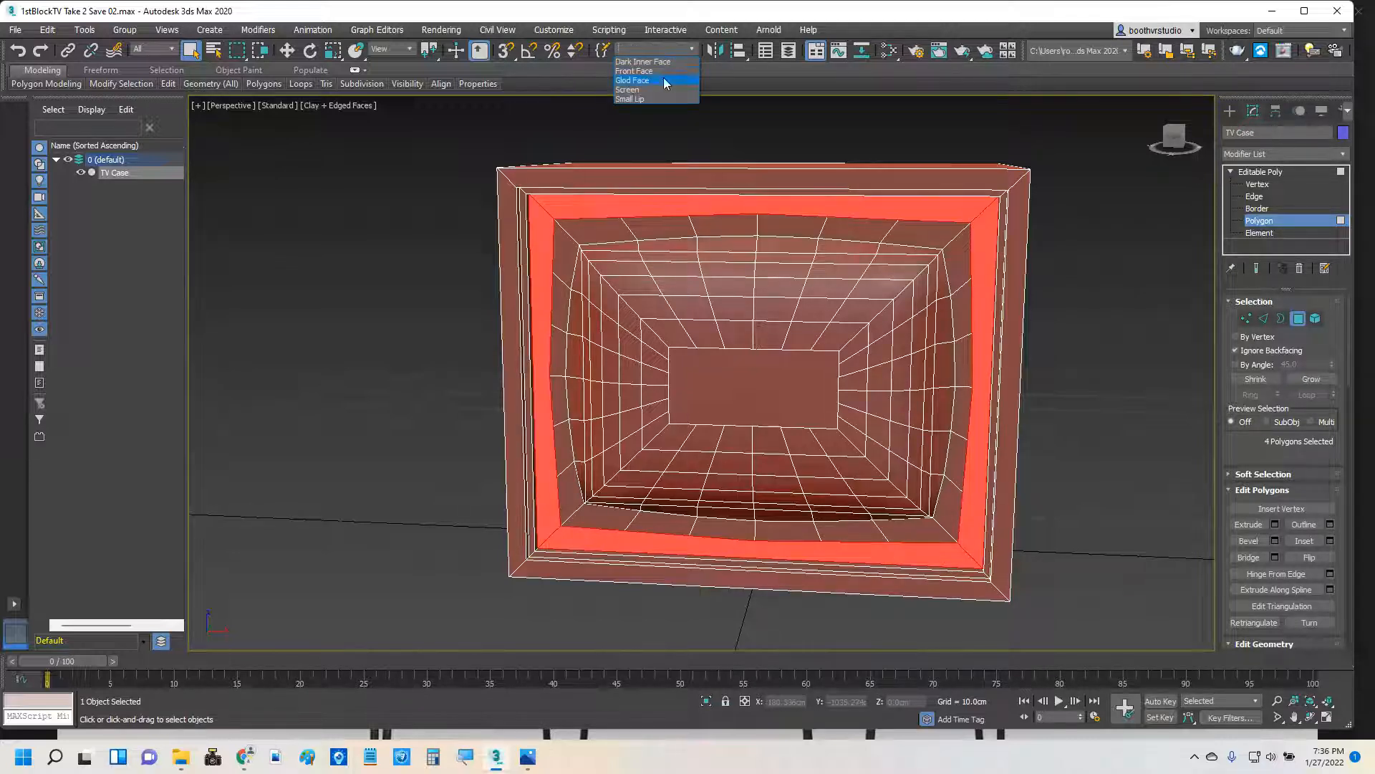
pyautogui.click(663, 80)
pyautogui.click(691, 48)
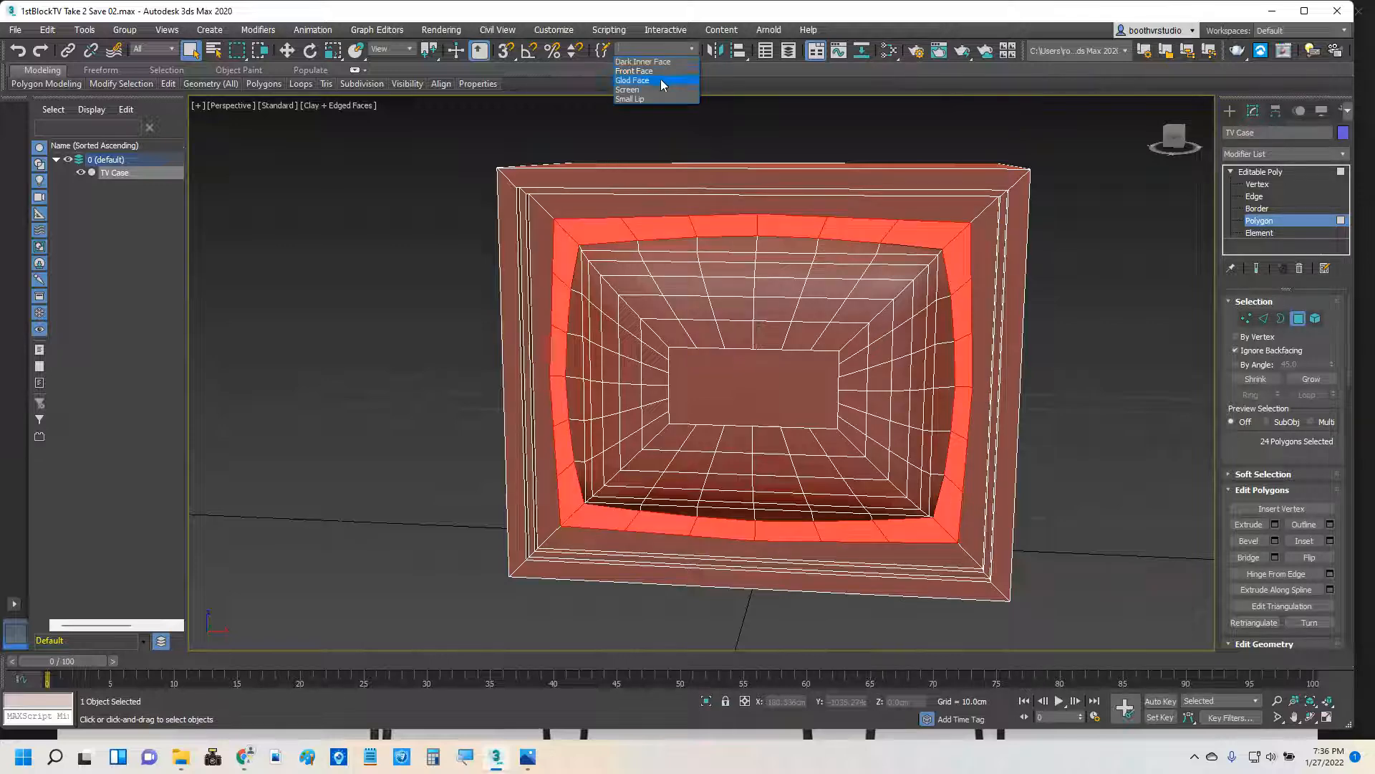
pyautogui.click(646, 90)
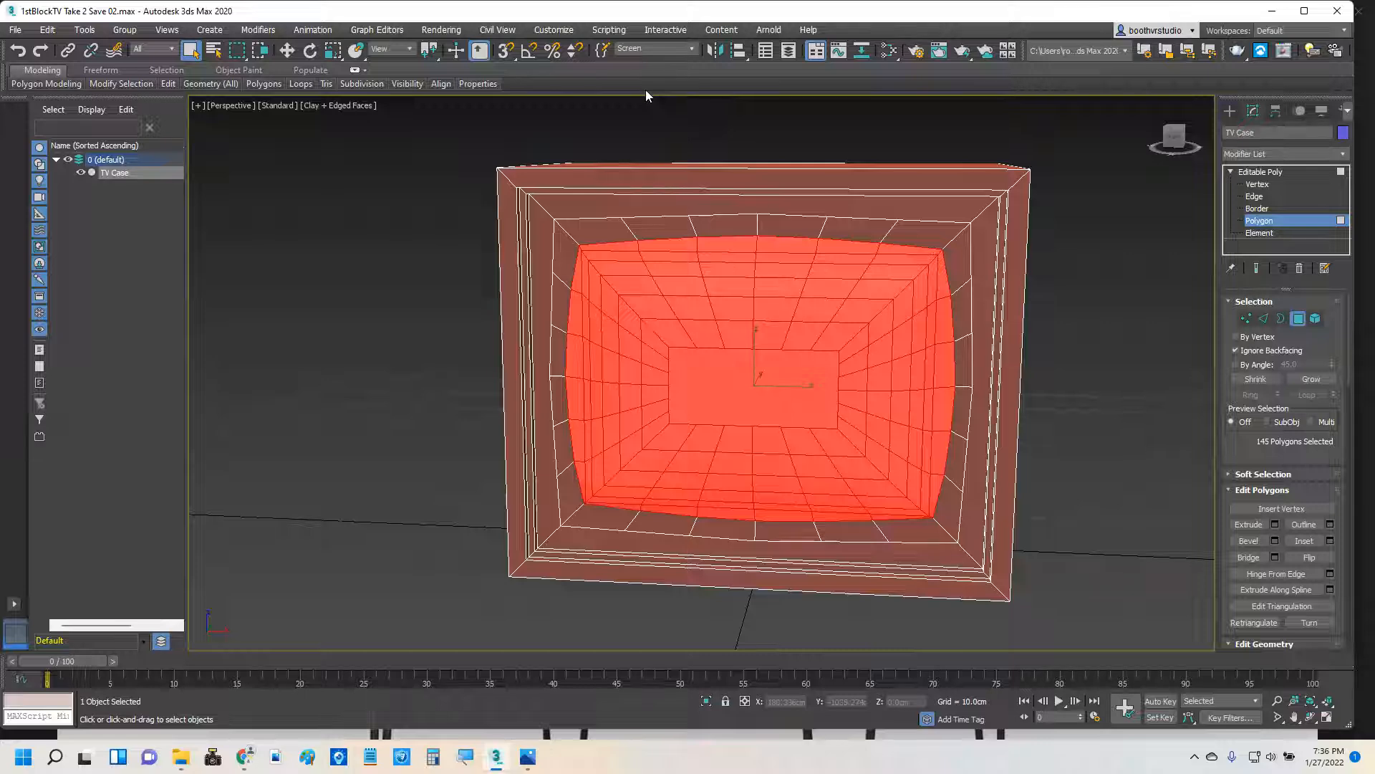
pyautogui.click(430, 465)
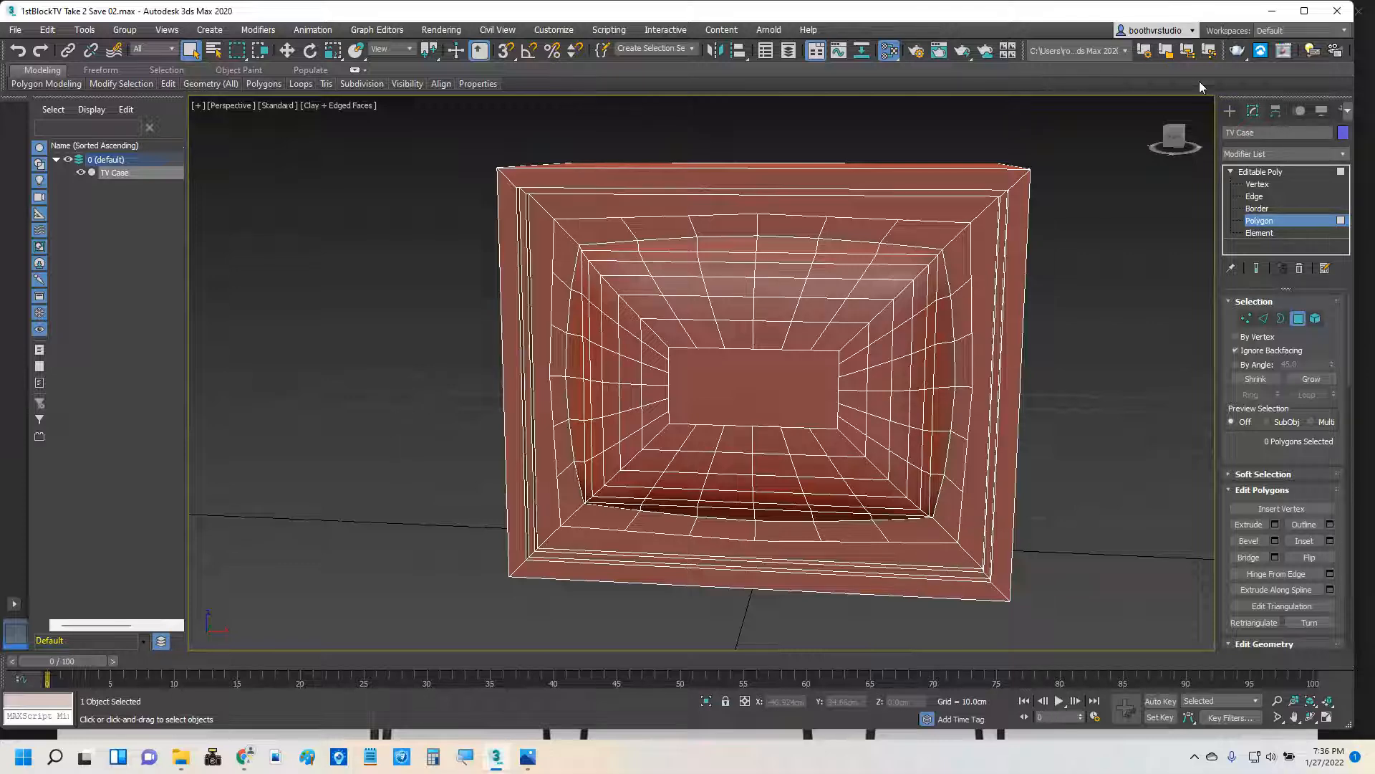
# Create a Physical Material in the Slate Material Editor and name it "Dark".
pyautogui.press('m')
pyautogui.click(1304, 12)
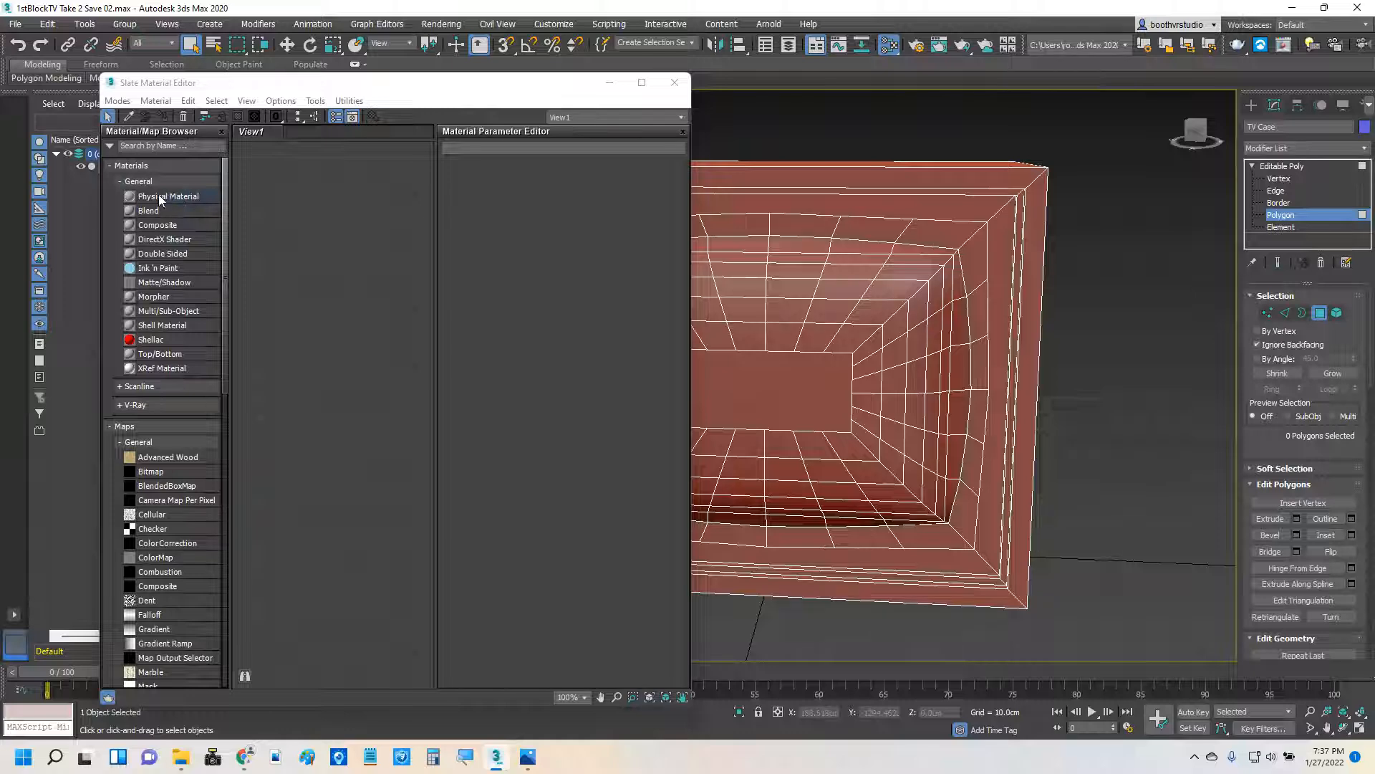
pyautogui.moveTo(161, 199); pyautogui.dragTo(308, 190)
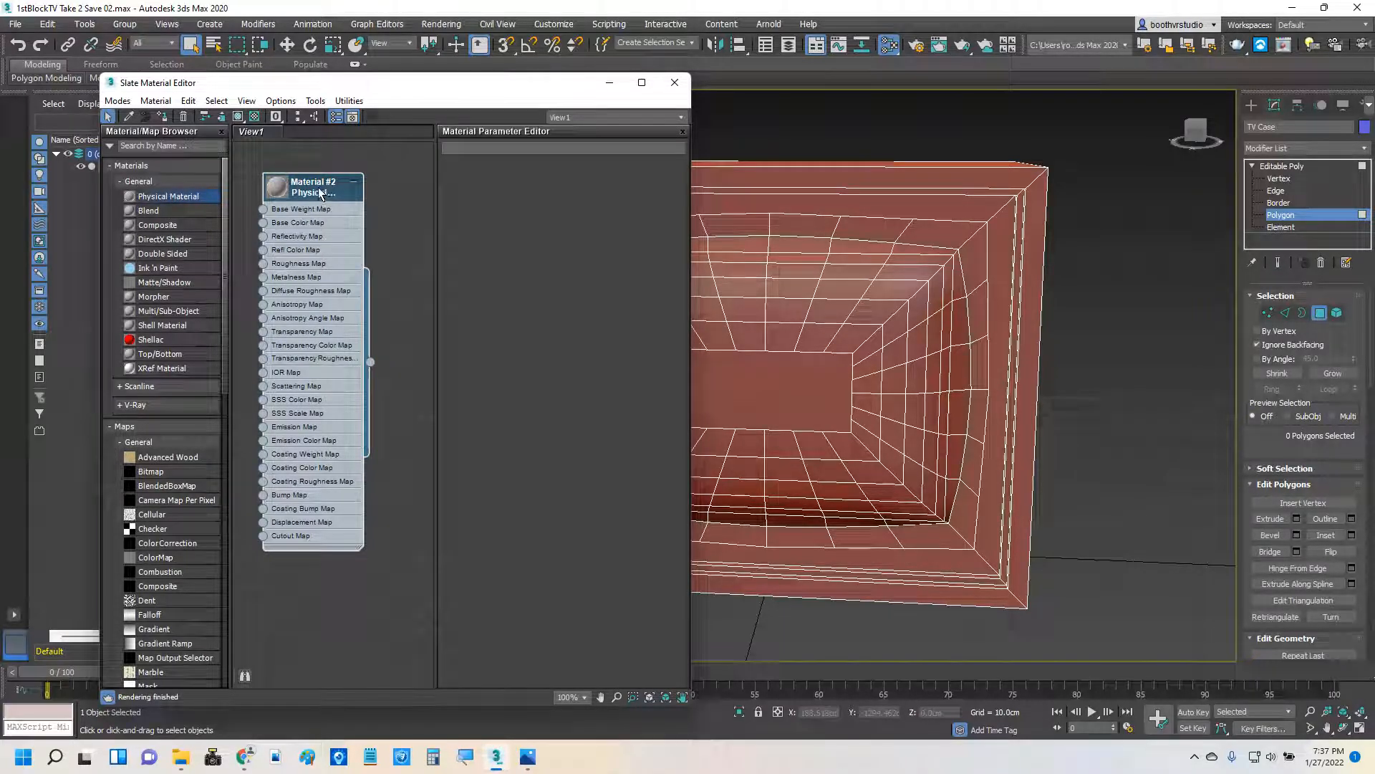
pyautogui.doubleClick(321, 193)
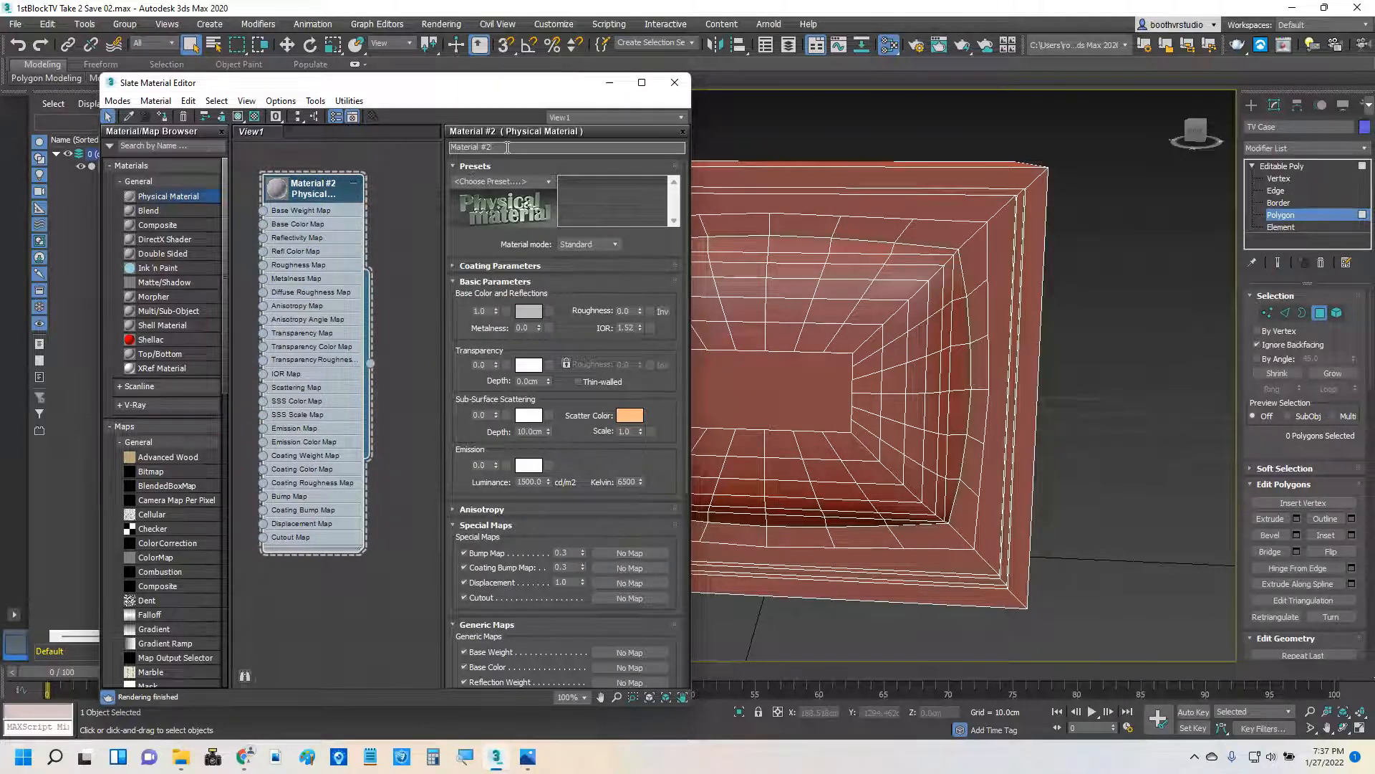
pyautogui.moveTo(474, 147); pyautogui.dragTo(388, 154)
pyautogui.write('Dark')
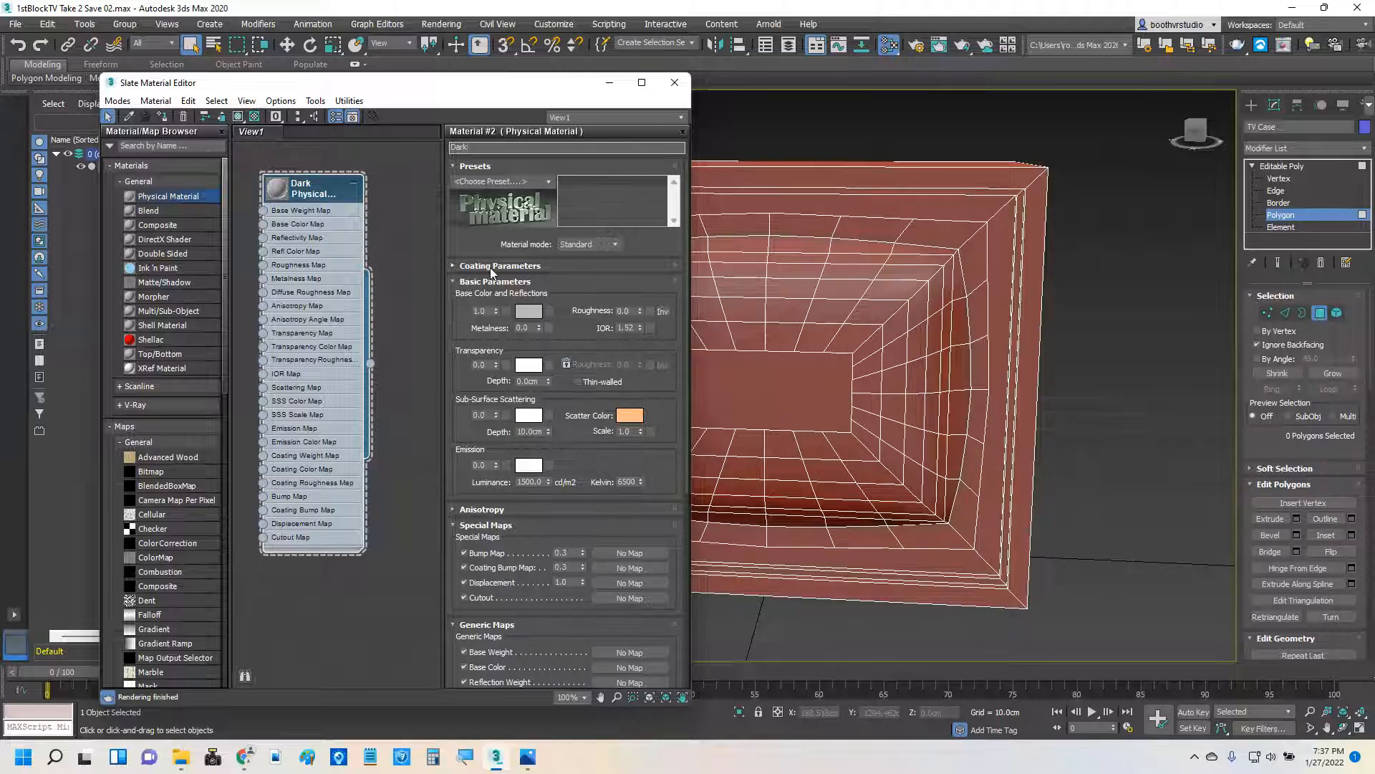
# Set the Dark material's base color to dark grey with RGB 0.071 and alpha 0.058, consulting the Classic TV 2.jpg reference photo.
pyautogui.click(528, 314)
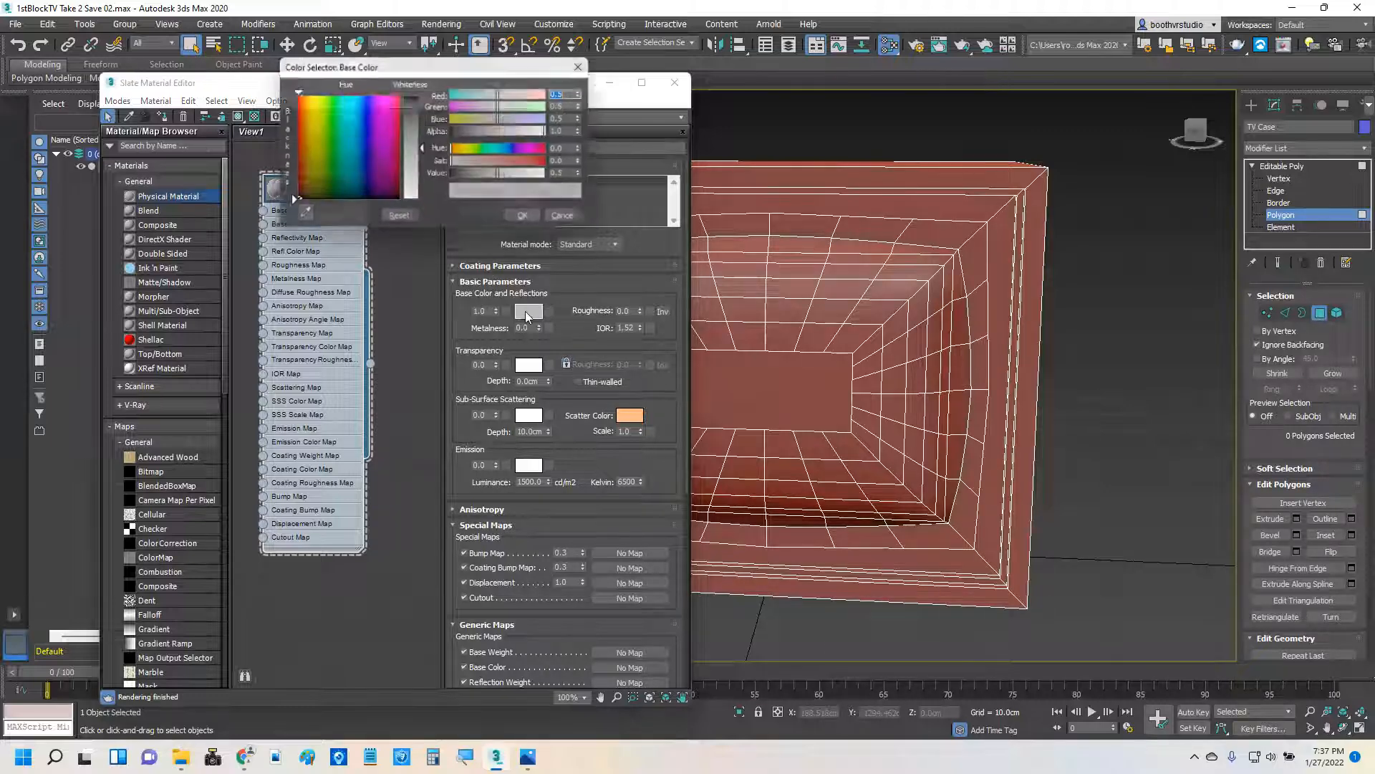
pyautogui.click(415, 108)
pyautogui.moveTo(415, 109); pyautogui.dragTo(416, 103)
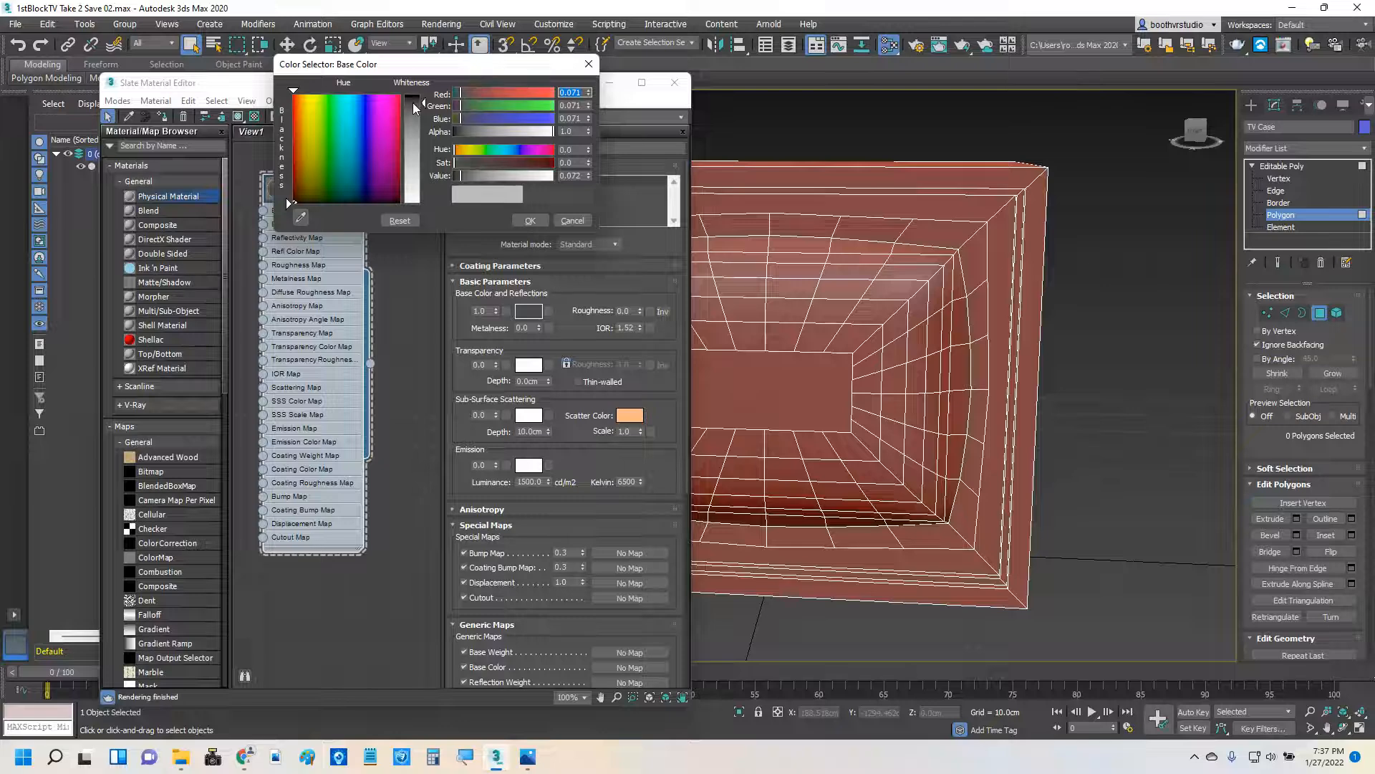
pyautogui.click(460, 133)
pyautogui.click(460, 133)
pyautogui.click(528, 756)
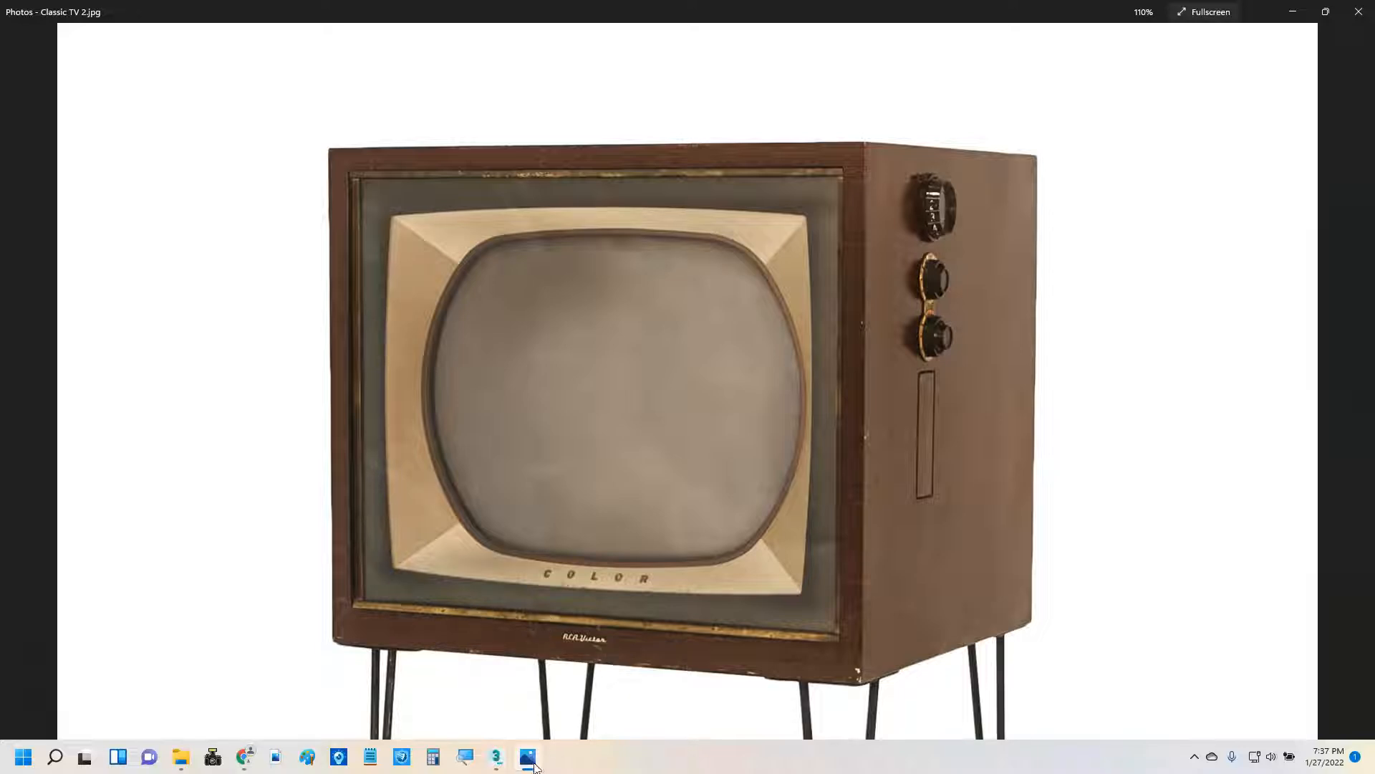
pyautogui.click(496, 759)
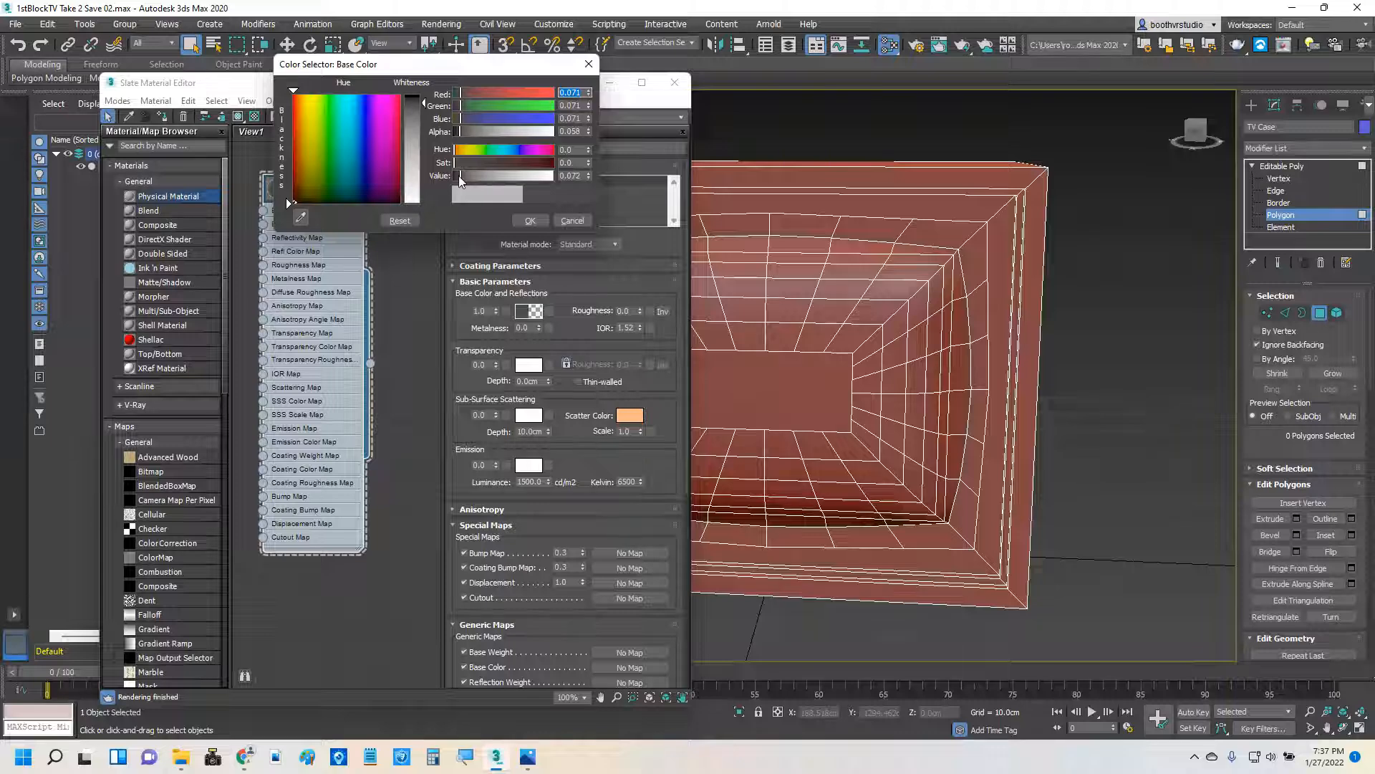
pyautogui.click(531, 221)
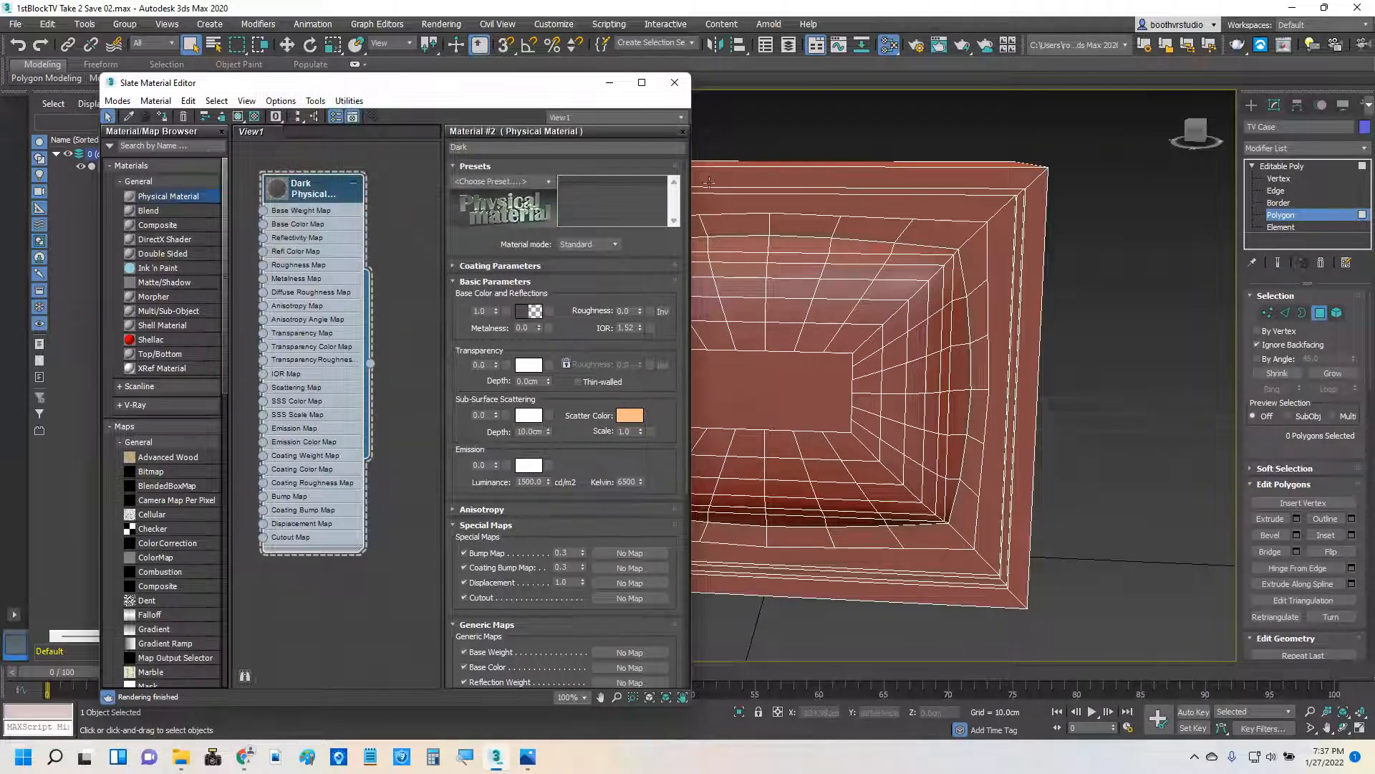
# Assign the Dark material to the polygons of the Dark Inner Face set and render the perspective view to check it.
pyautogui.click(354, 184)
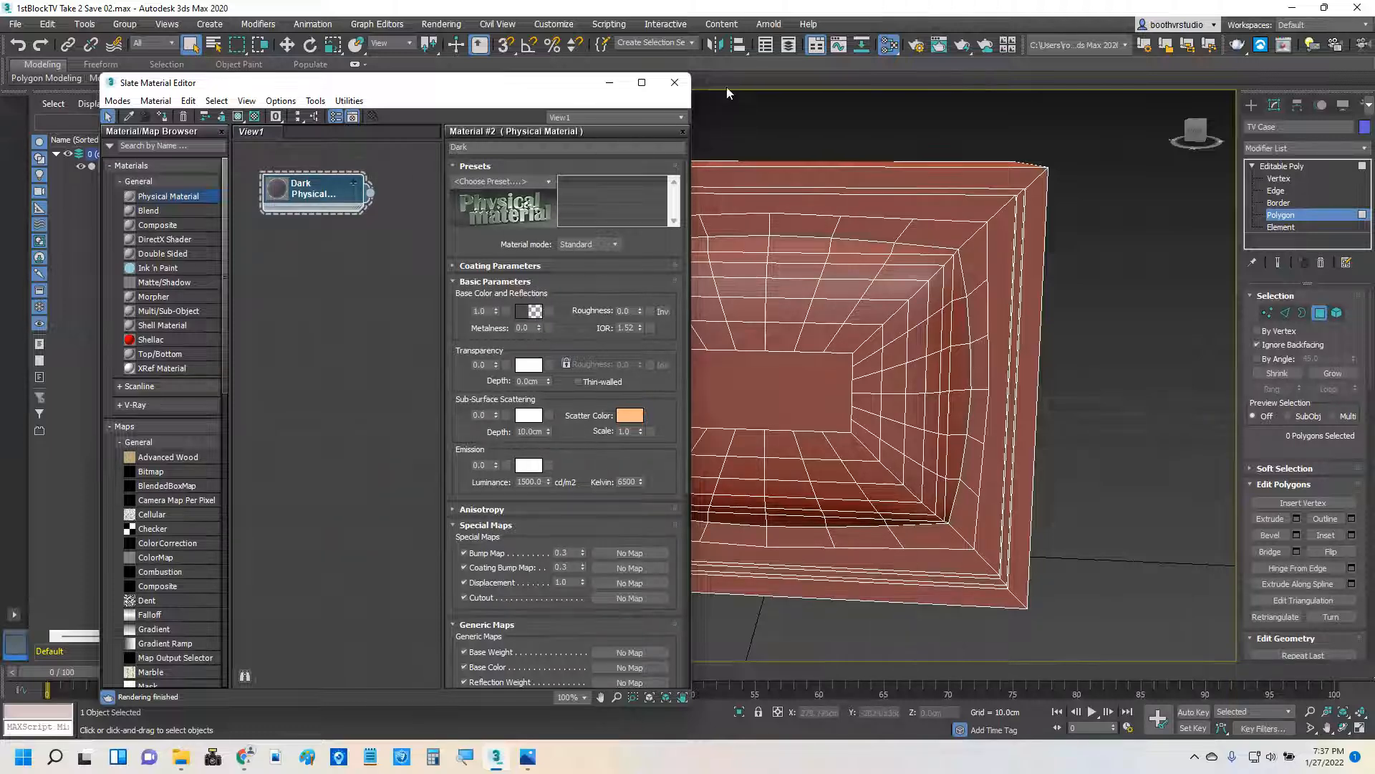
pyautogui.click(692, 43)
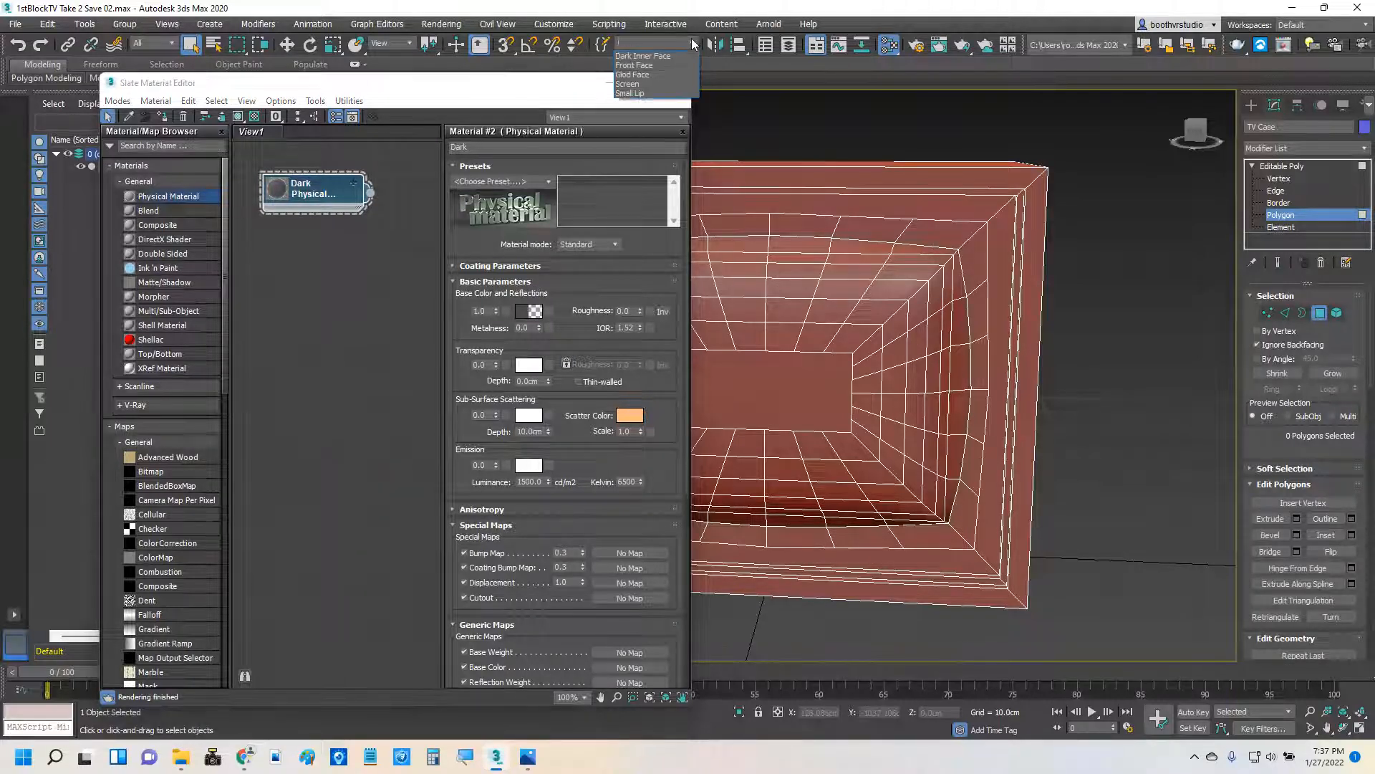
pyautogui.click(660, 56)
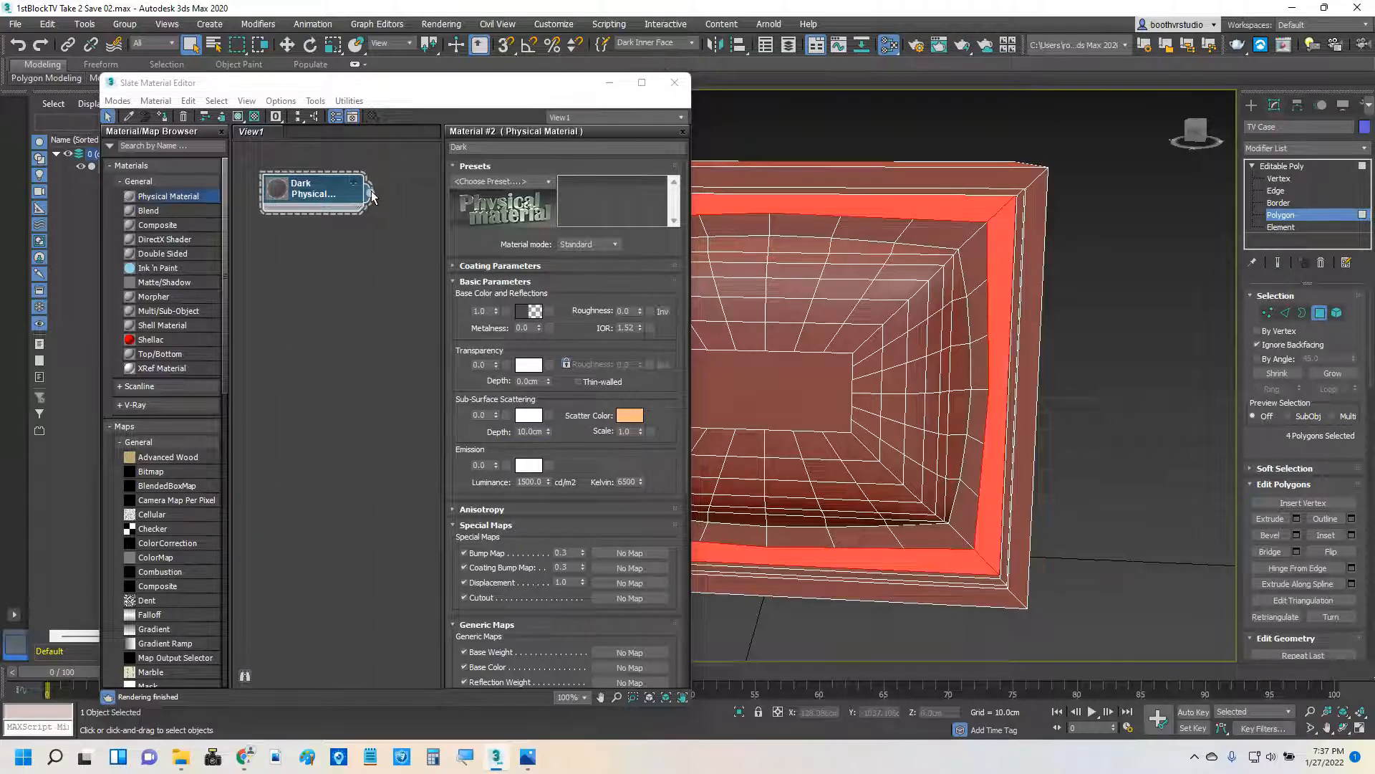
pyautogui.moveTo(371, 192); pyautogui.dragTo(377, 194)
pyautogui.moveTo(409, 242); pyautogui.dragTo(936, 205)
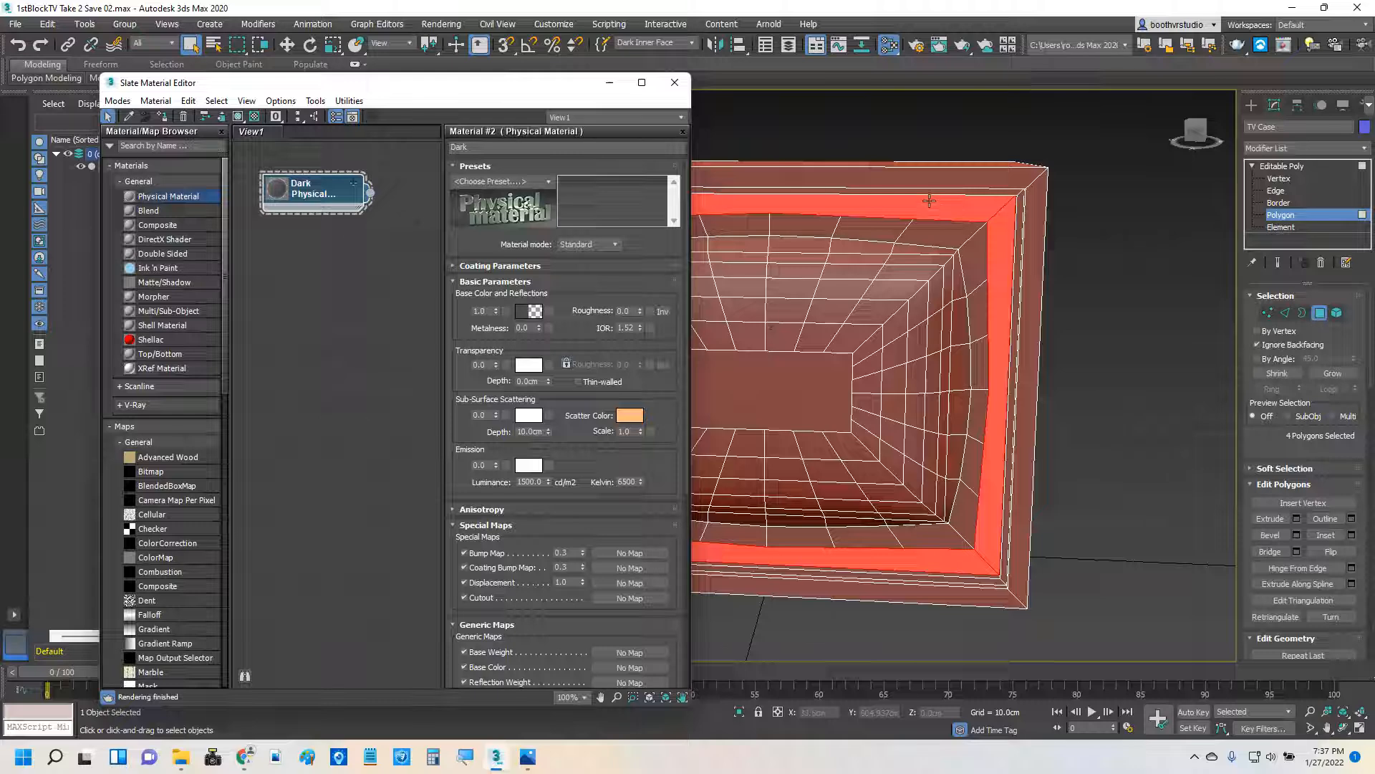
pyautogui.click(967, 46)
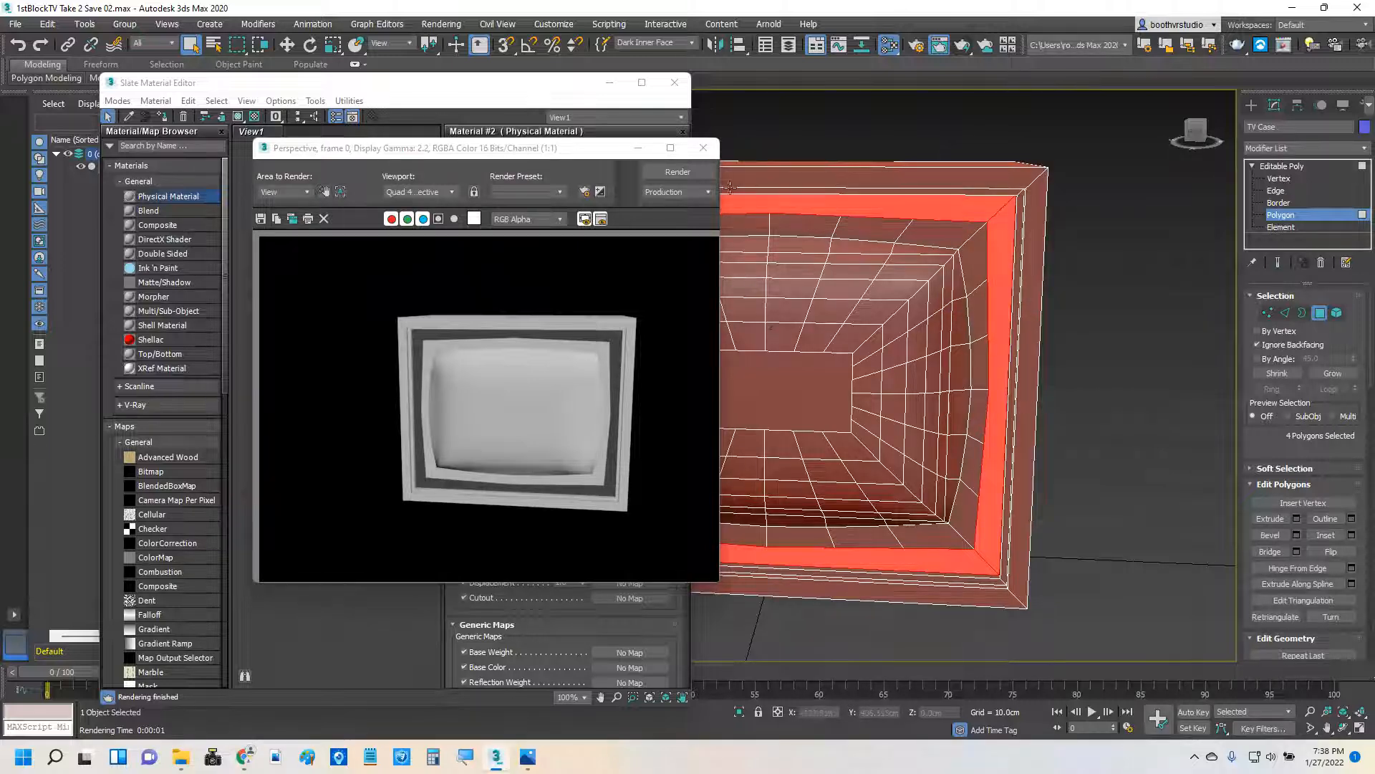
pyautogui.click(638, 150)
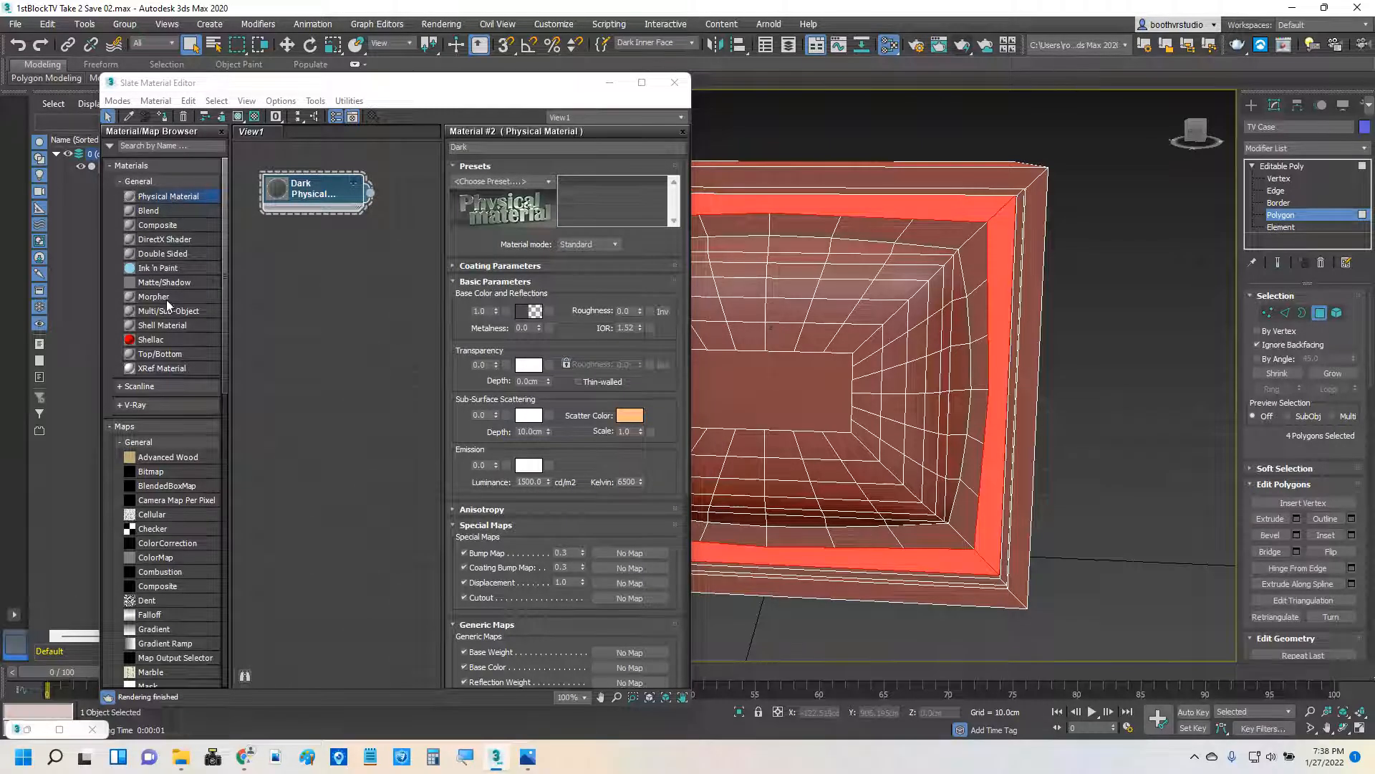
# Add a Shellac material to the node view and open the parameters of its red base material.
pyautogui.moveTo(150, 340); pyautogui.dragTo(330, 321)
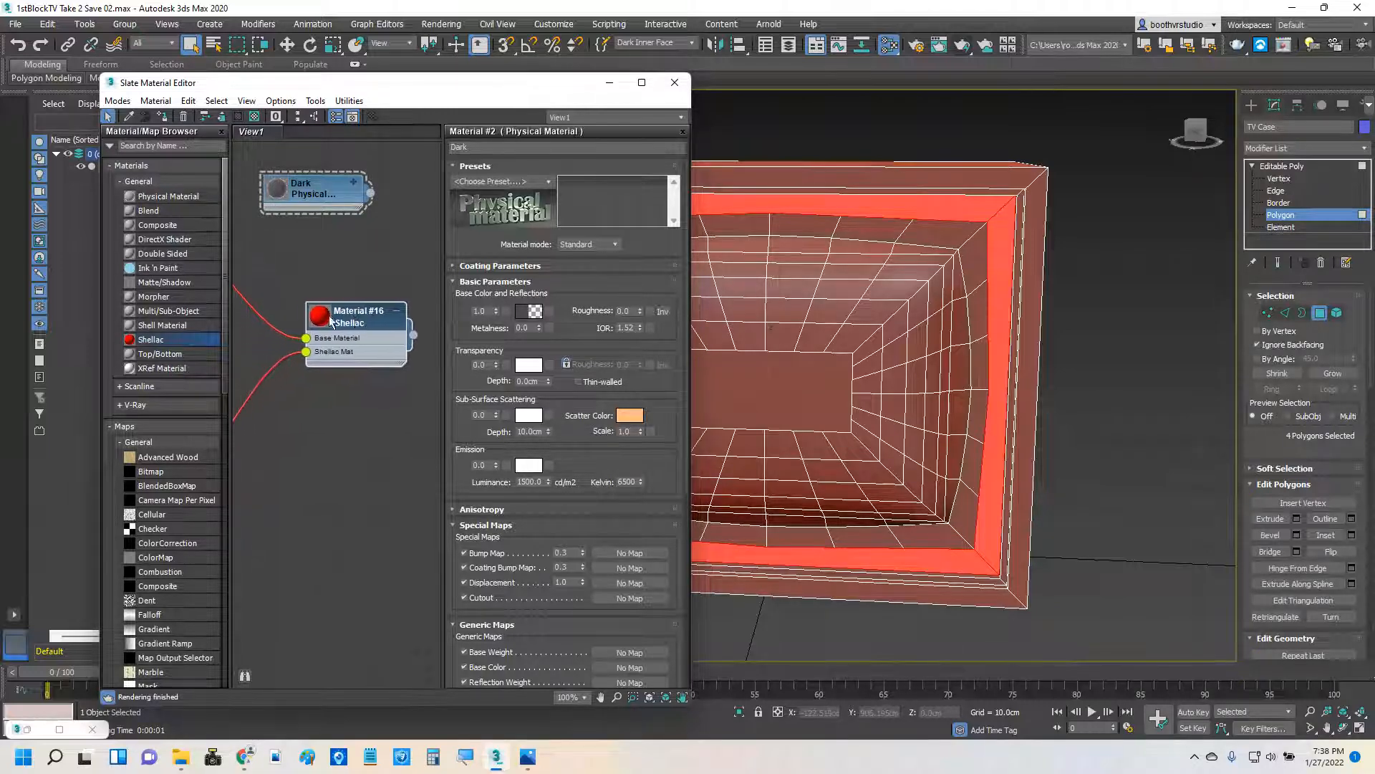
pyautogui.moveTo(256, 286); pyautogui.dragTo(407, 298, button='middle')
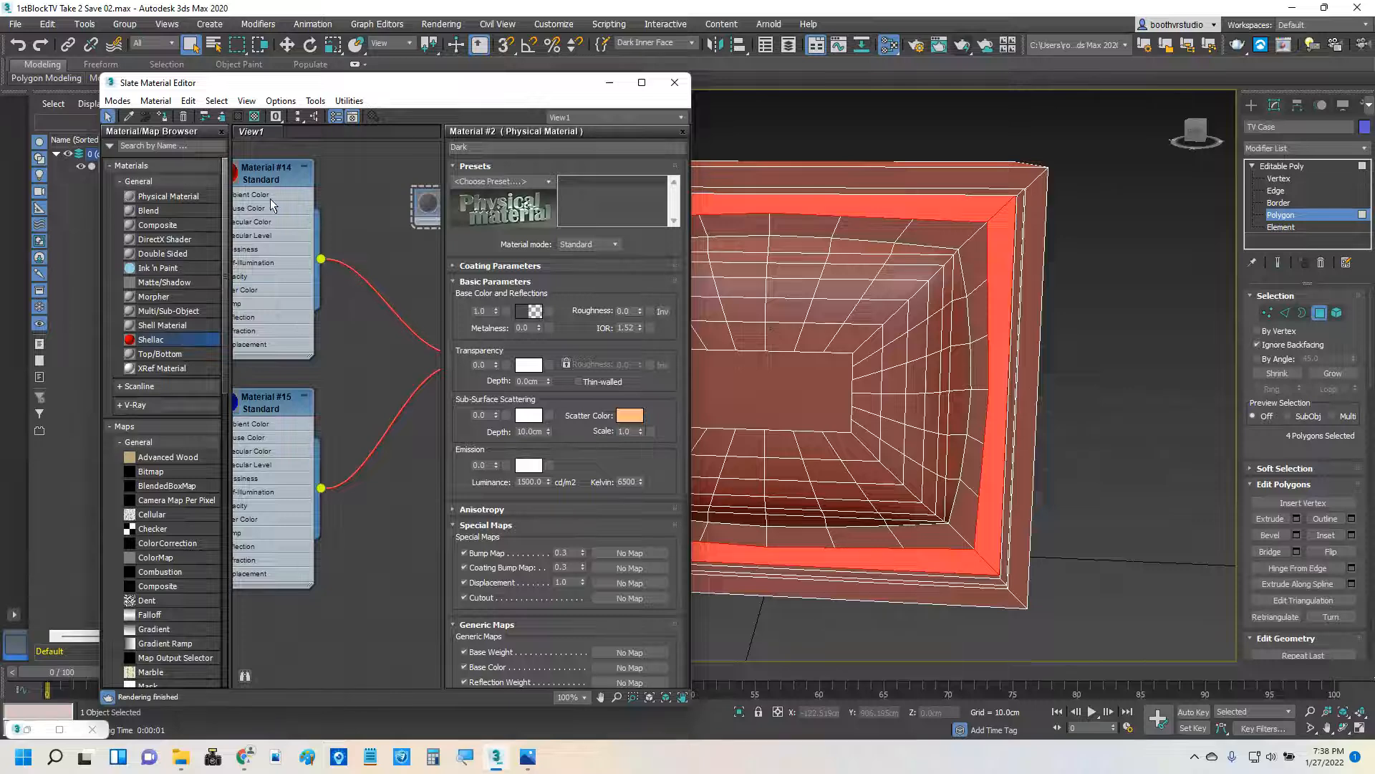
pyautogui.doubleClick(263, 179)
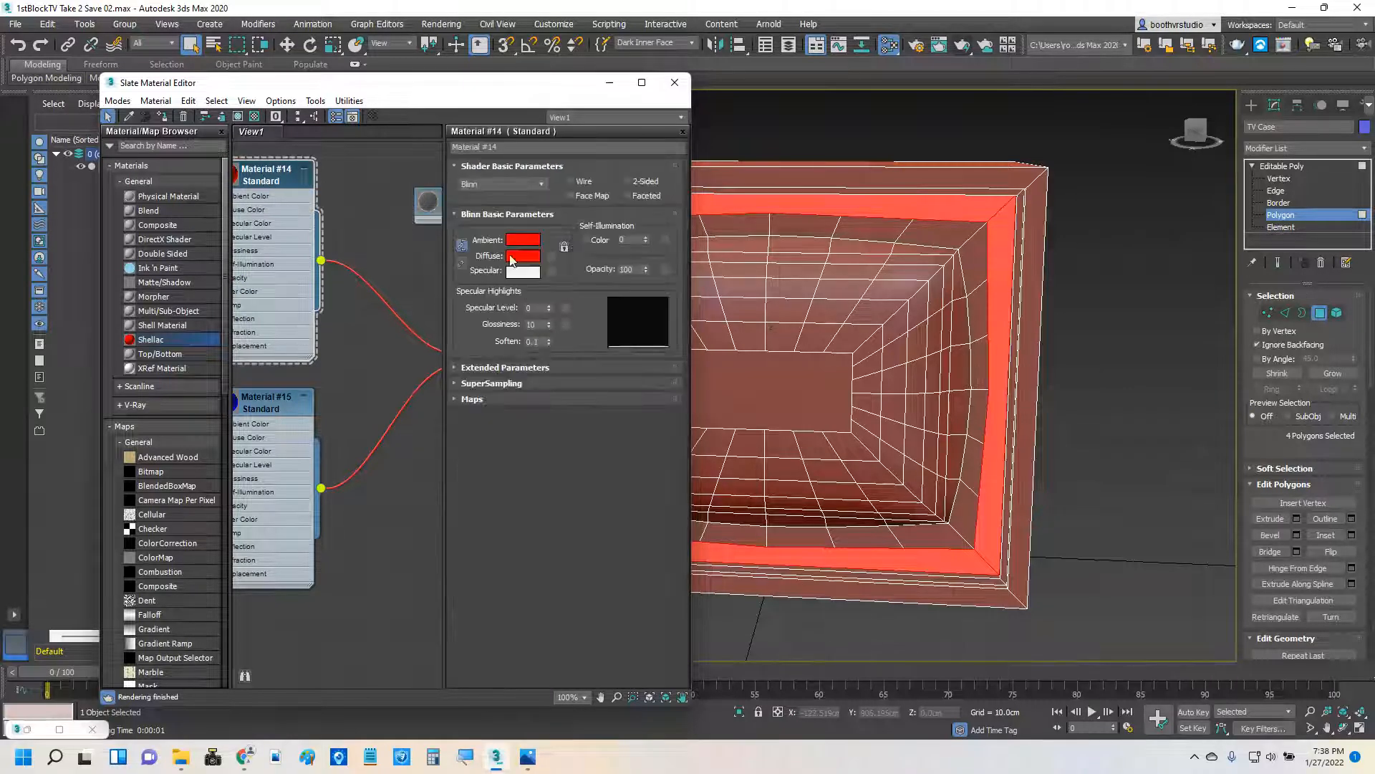
pyautogui.click(518, 246)
pyautogui.click(573, 221)
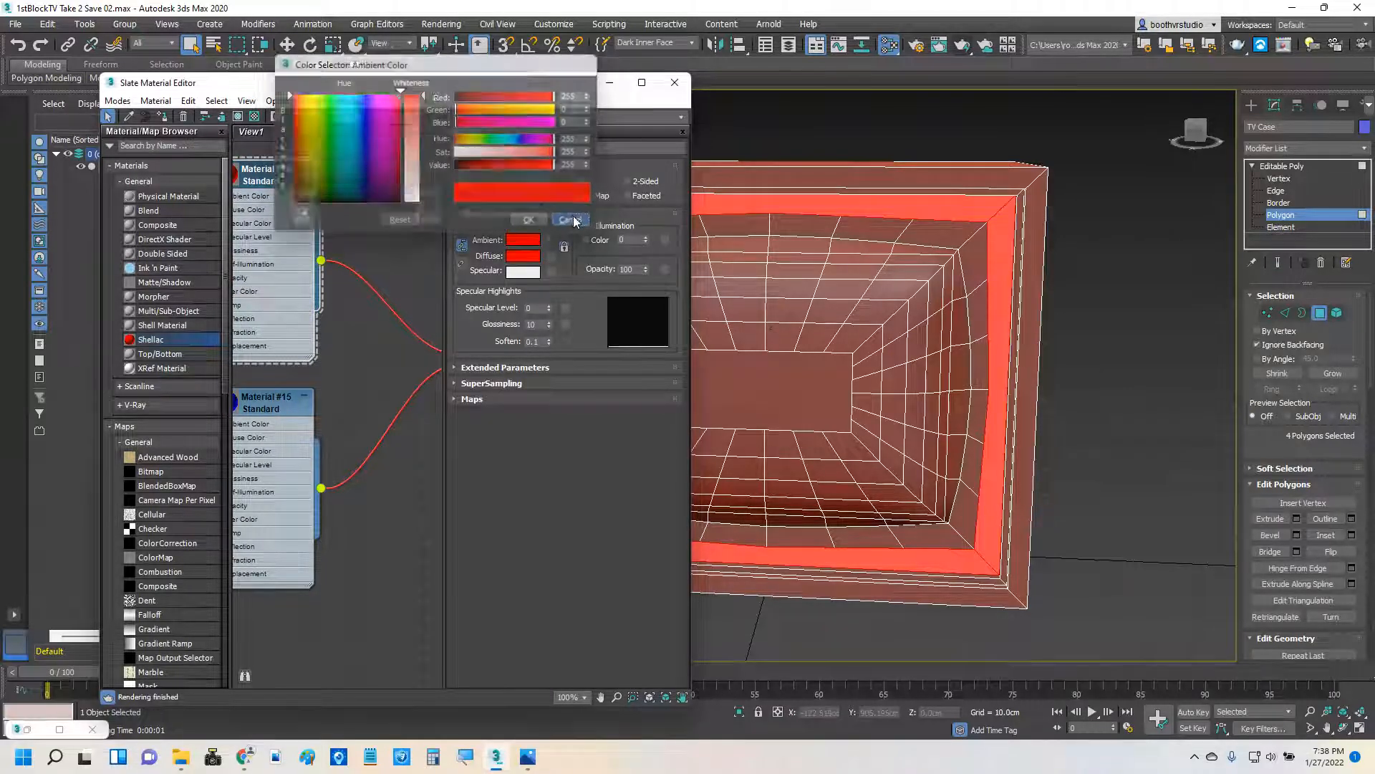
# Set the Shellac base material's diffuse color to orange with RGB 231, 73, 11, and clear the polygon selection.
pyautogui.click(524, 257)
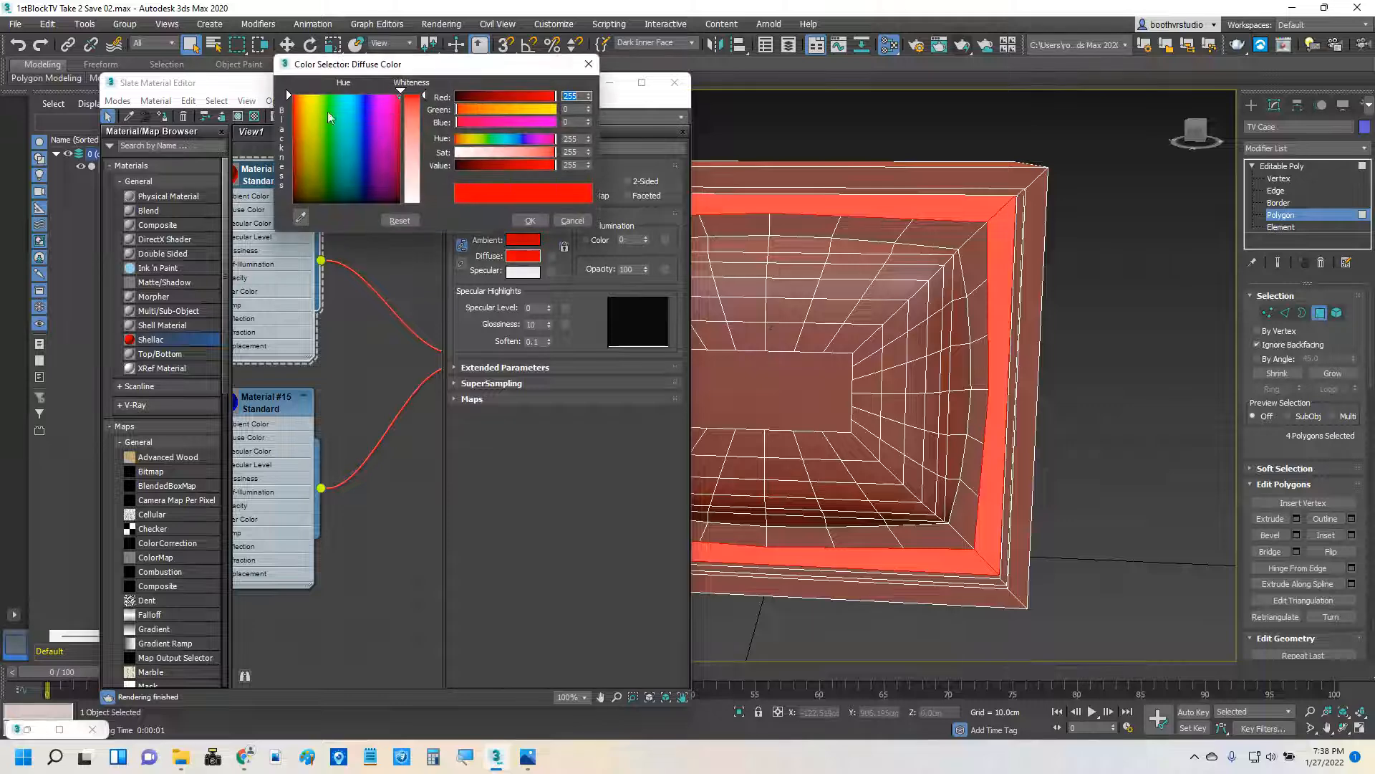
pyautogui.click(298, 106)
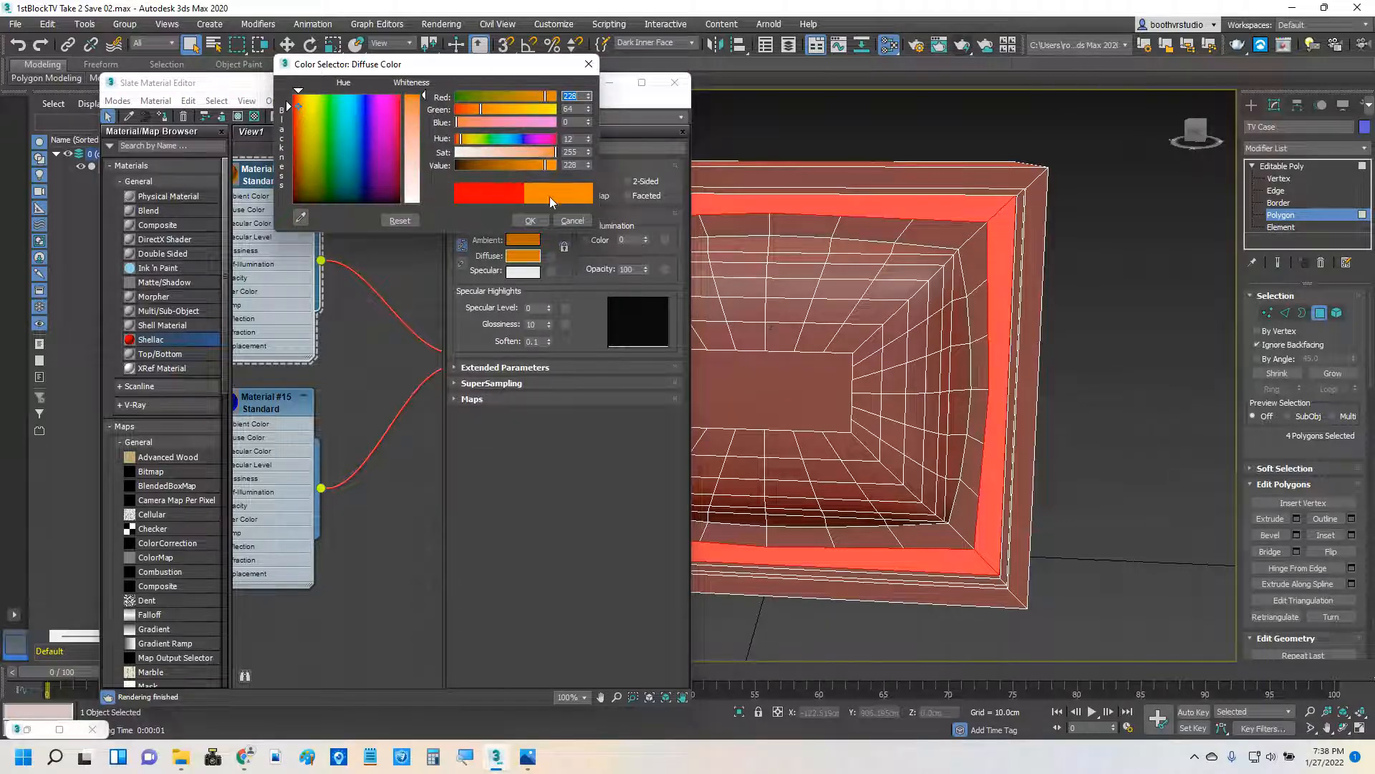
pyautogui.click(413, 109)
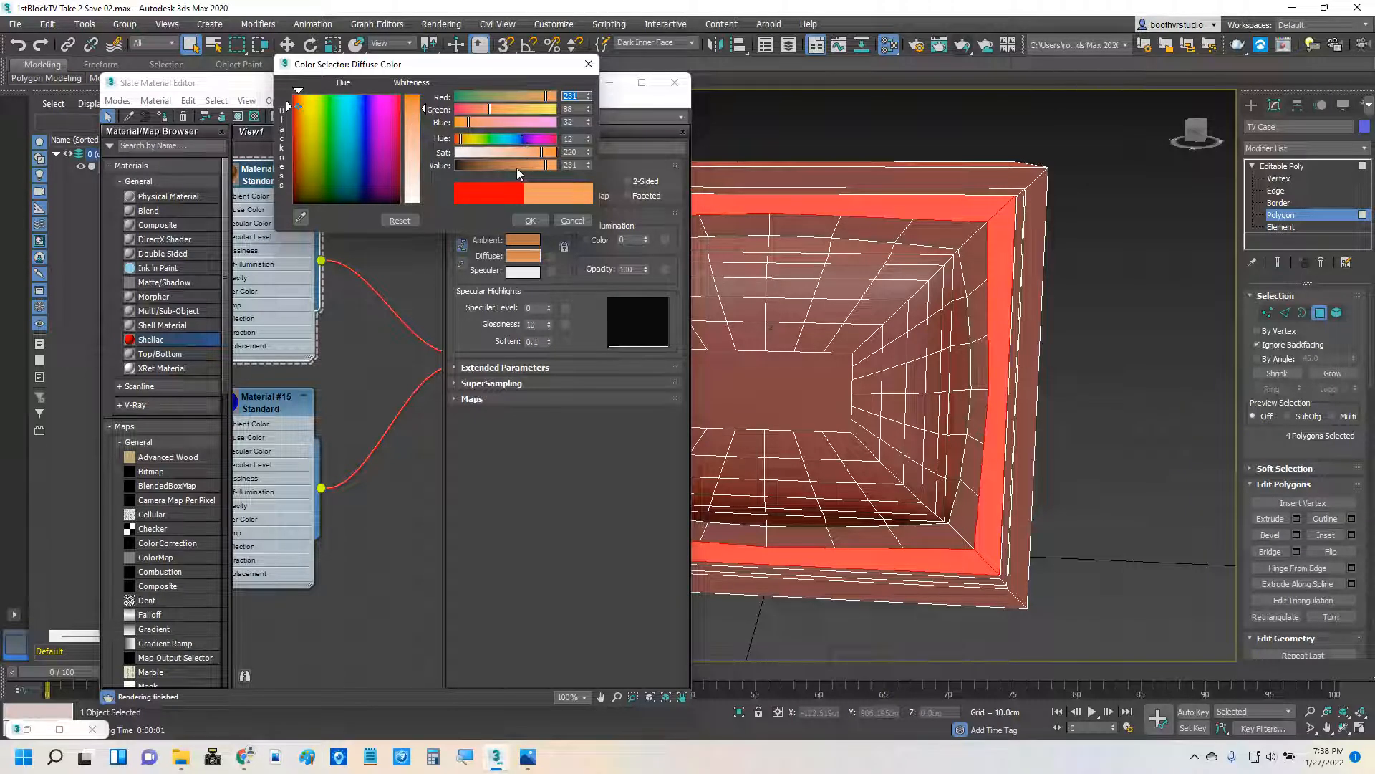
pyautogui.click(552, 153)
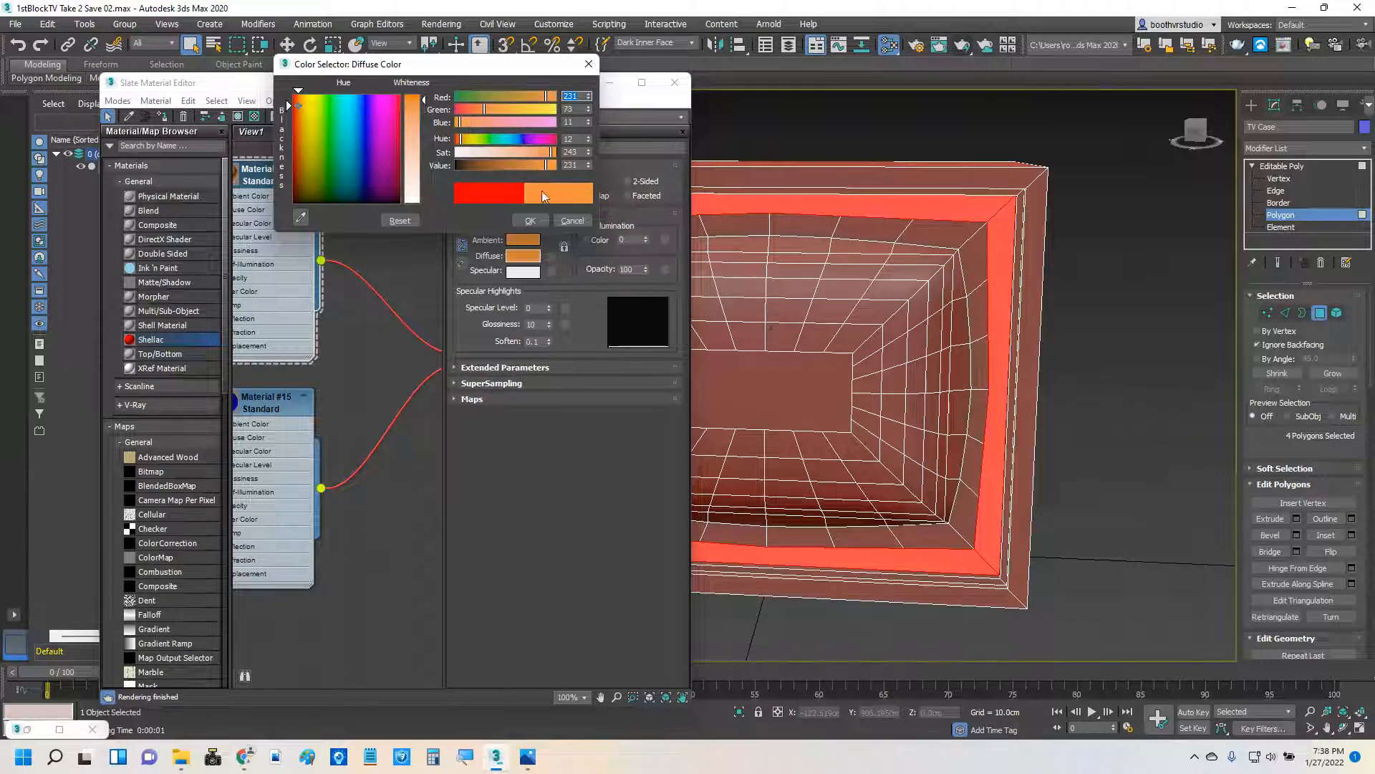
pyautogui.click(529, 220)
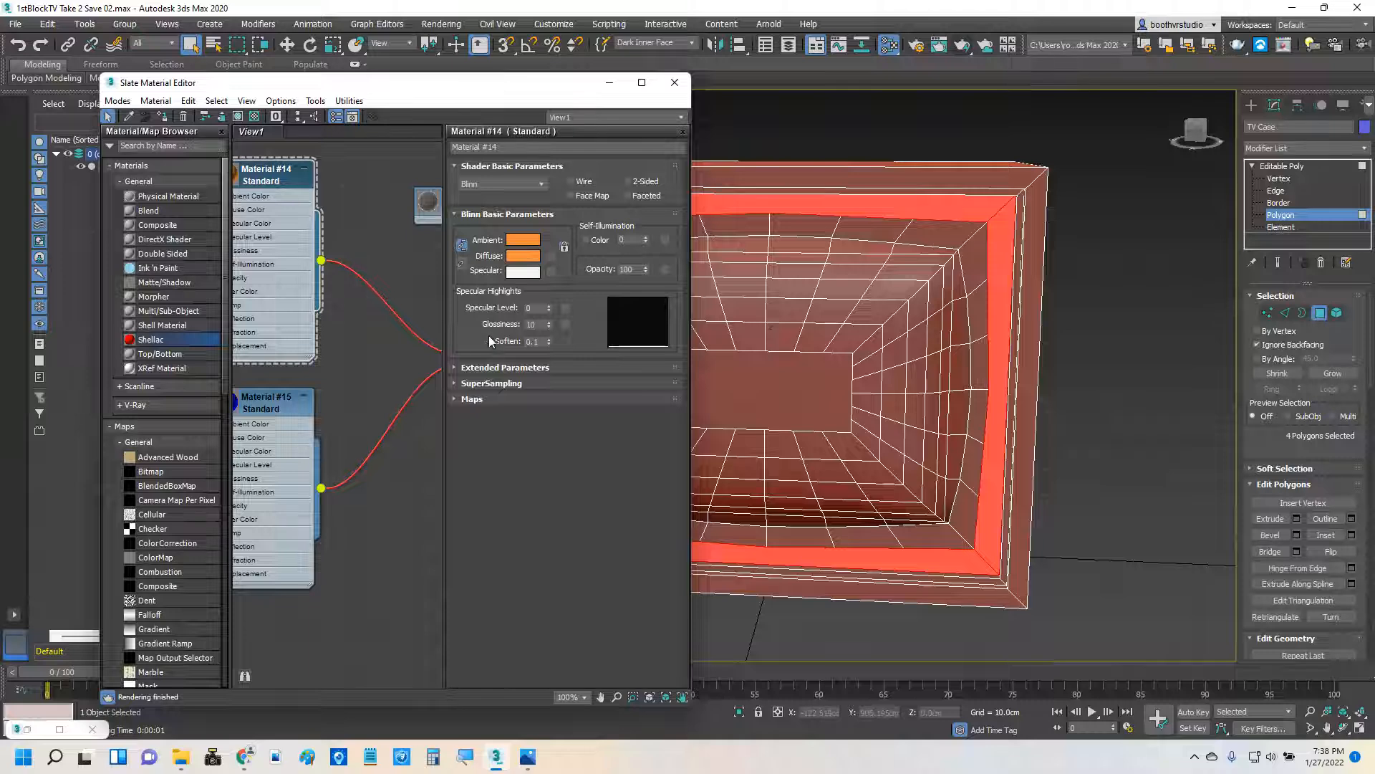
pyautogui.click(747, 115)
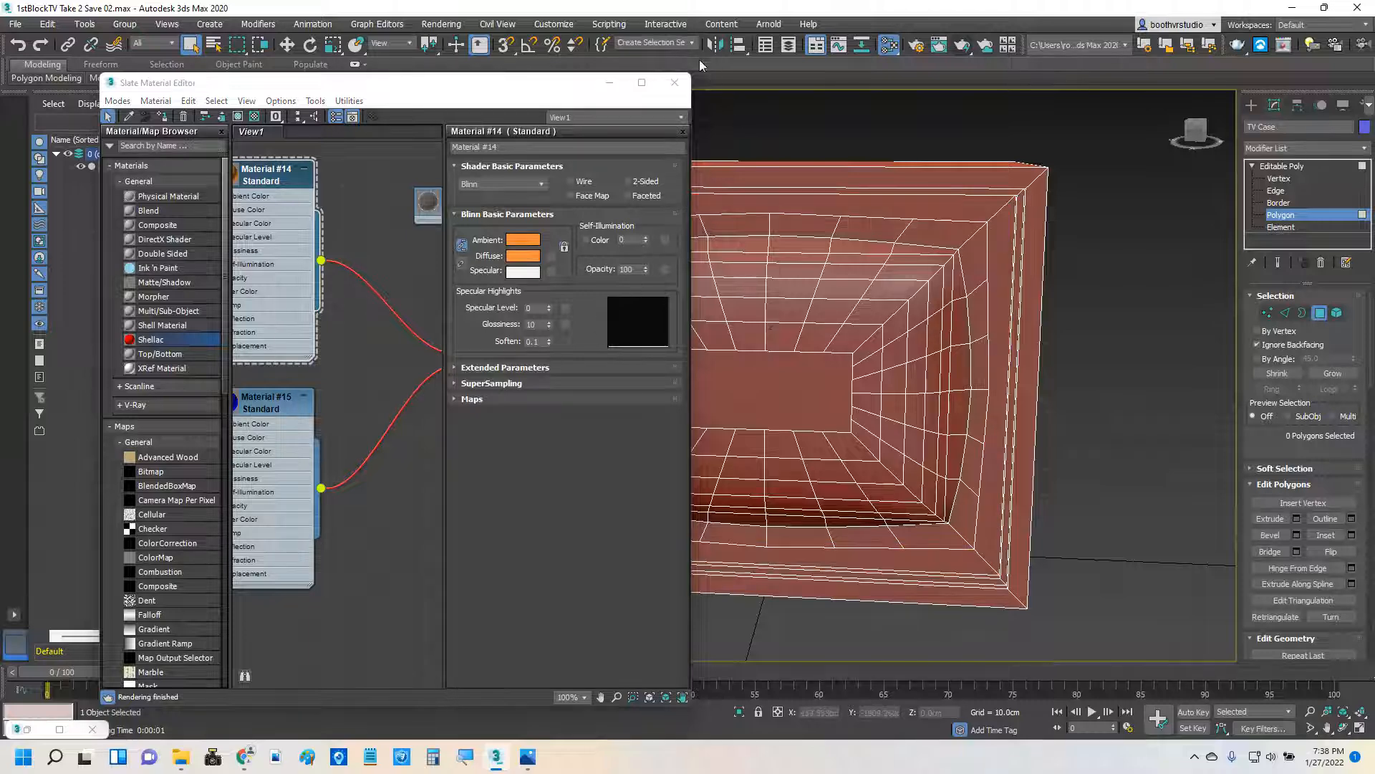
# Assign the orange Shellac material to the polygons of the Glod Face set and render the perspective view to check it.
pyautogui.click(691, 43)
pyautogui.click(646, 76)
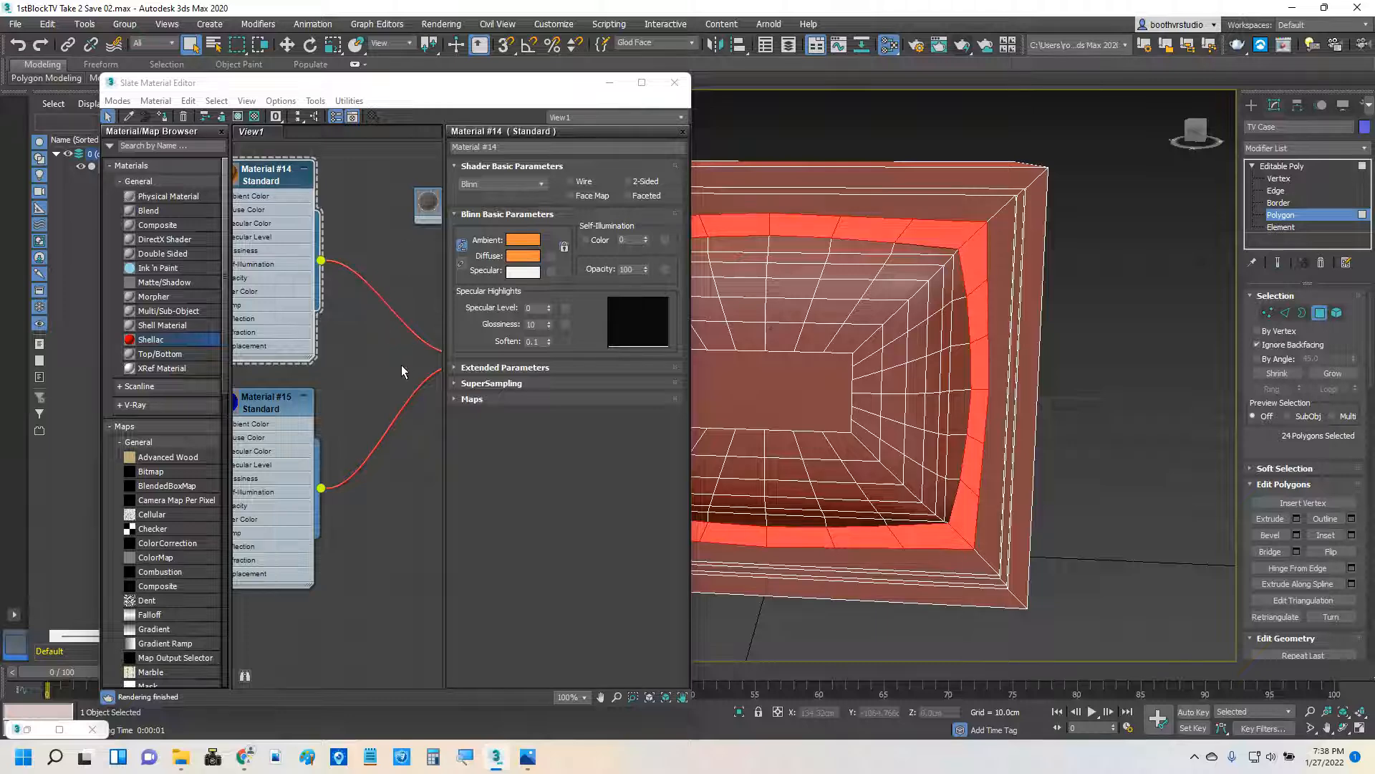
pyautogui.moveTo(402, 372); pyautogui.dragTo(215, 332, button='middle')
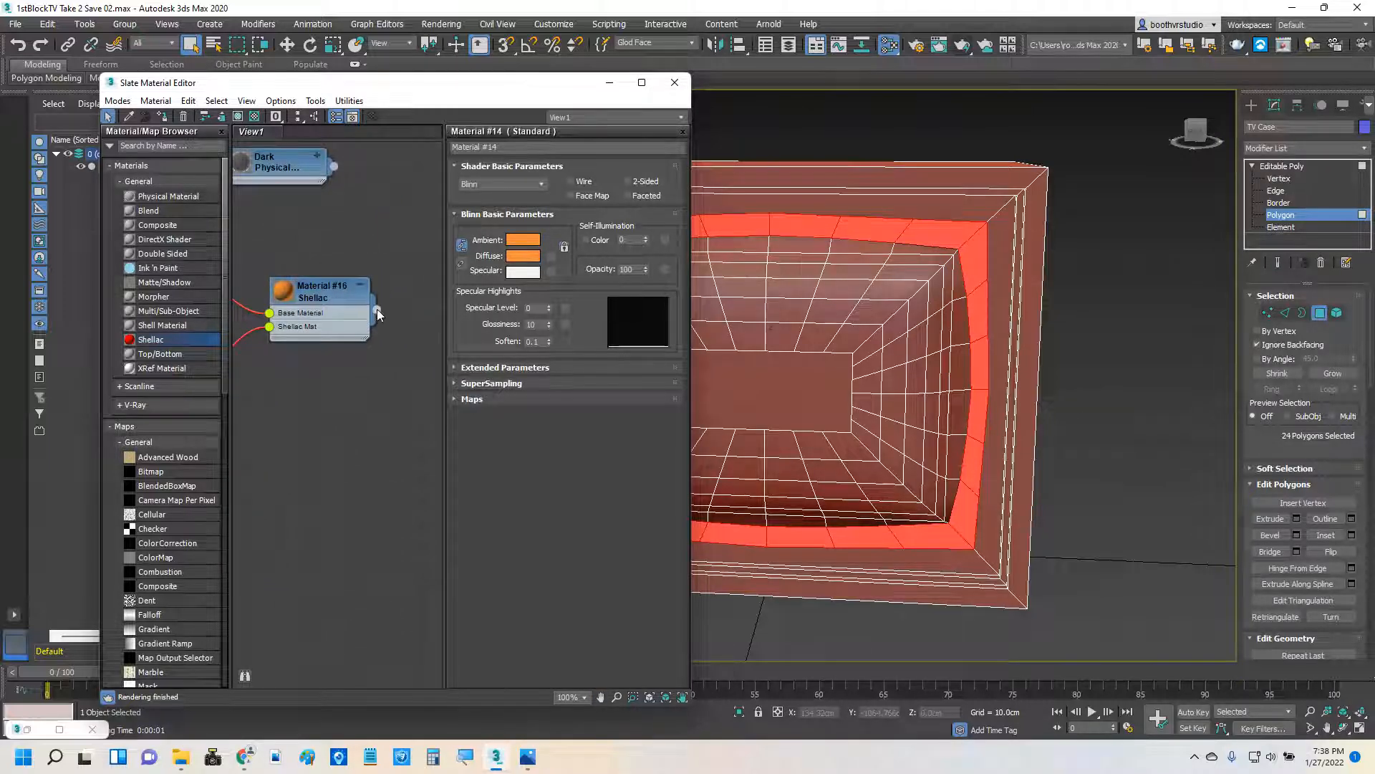
pyautogui.moveTo(378, 312); pyautogui.dragTo(802, 226)
pyautogui.click(963, 46)
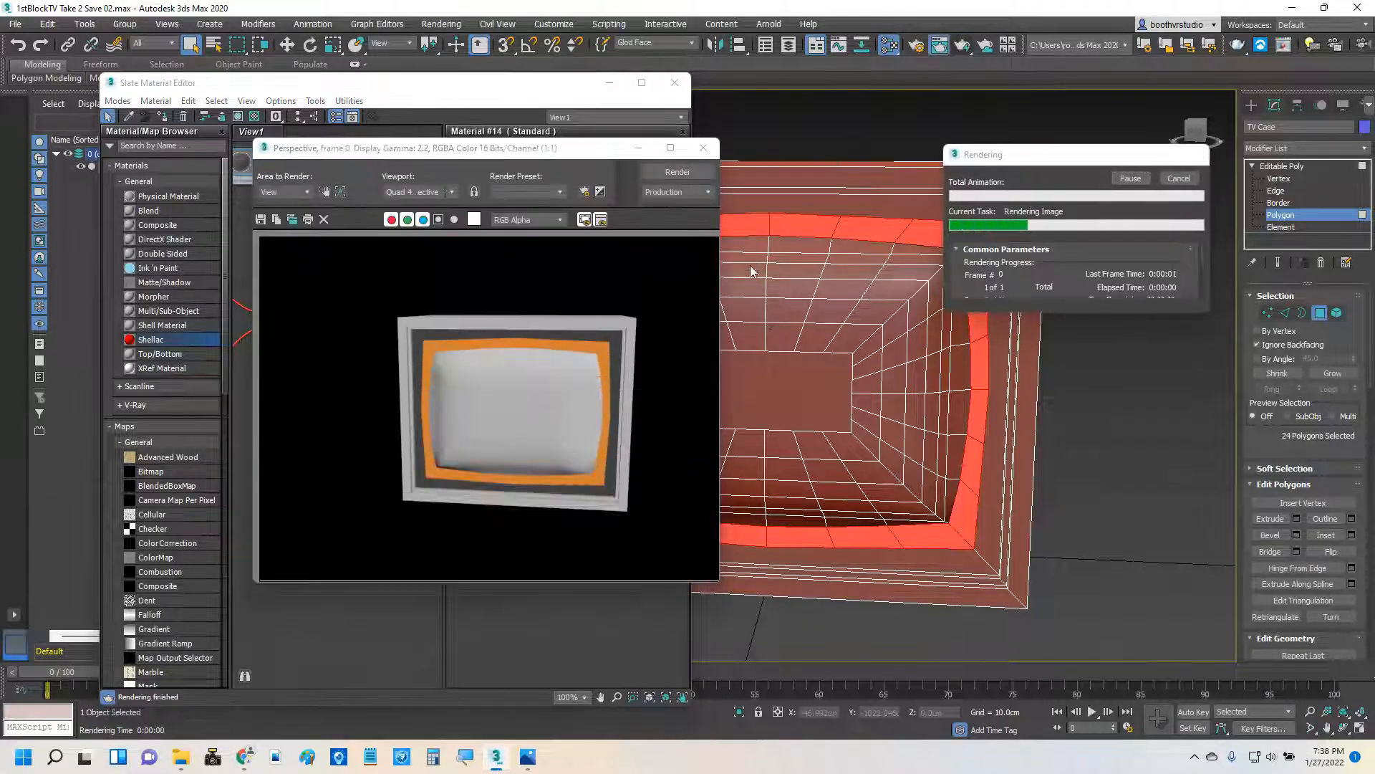
pyautogui.click(638, 147)
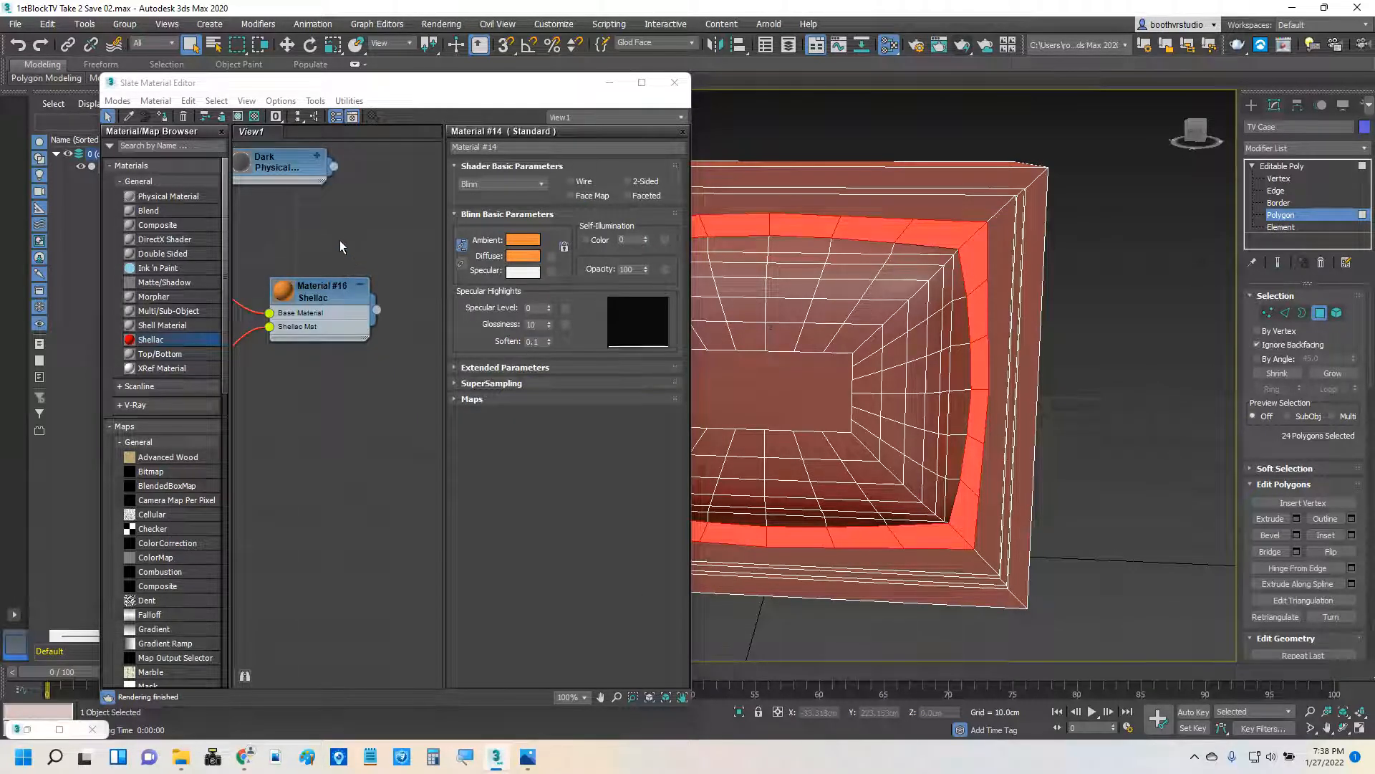
# Lay out the material nodes automatically and rename the Shellac material as Gold.
pyautogui.click(295, 117)
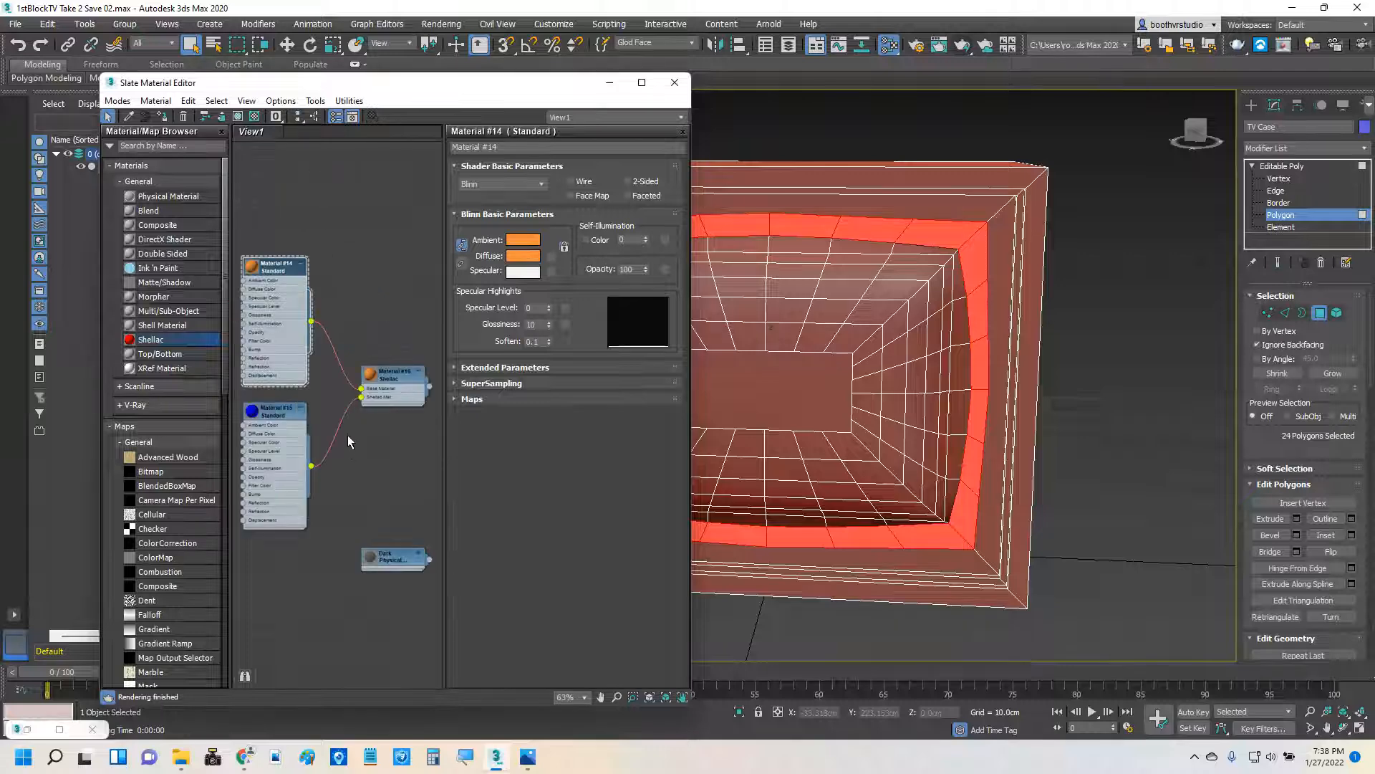
pyautogui.moveTo(362, 466); pyautogui.dragTo(376, 357, button='middle')
pyautogui.doubleClick(407, 264)
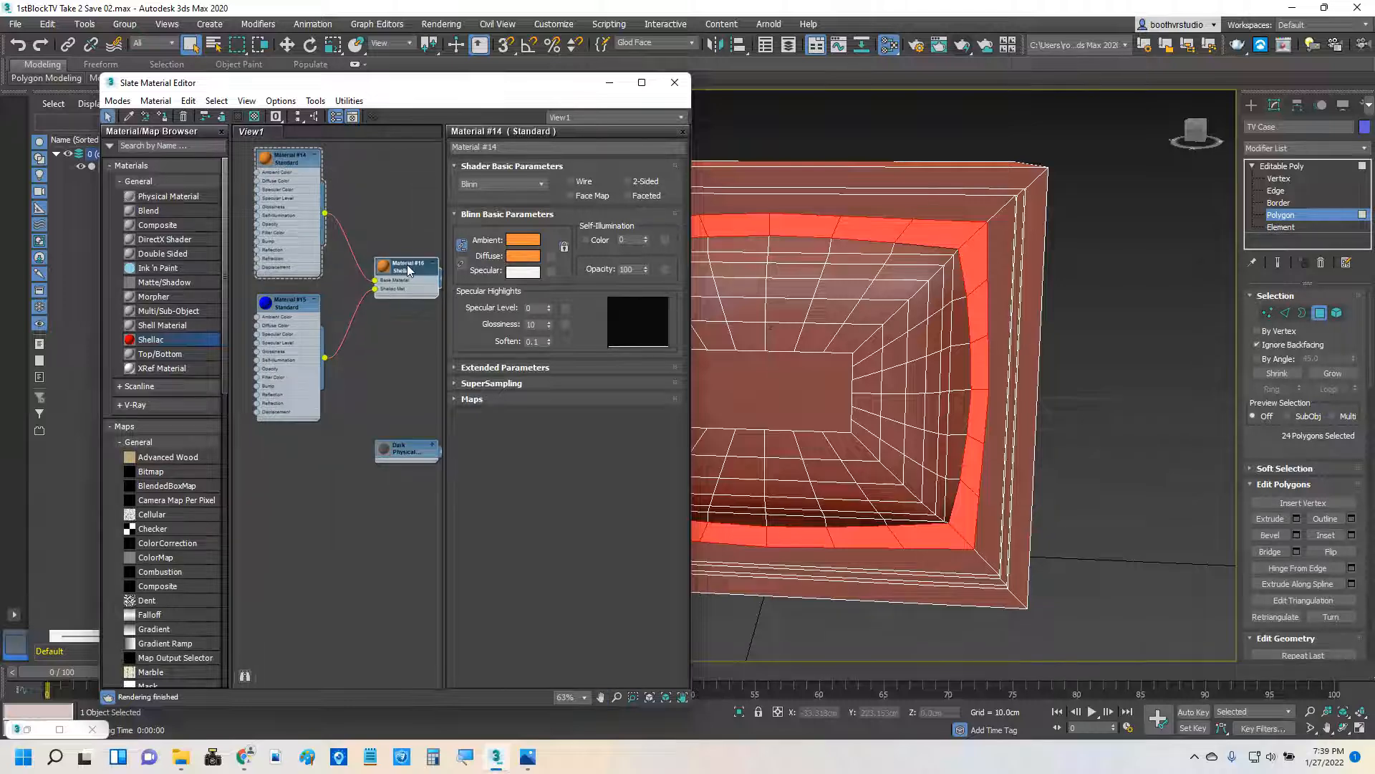
pyautogui.click(525, 147)
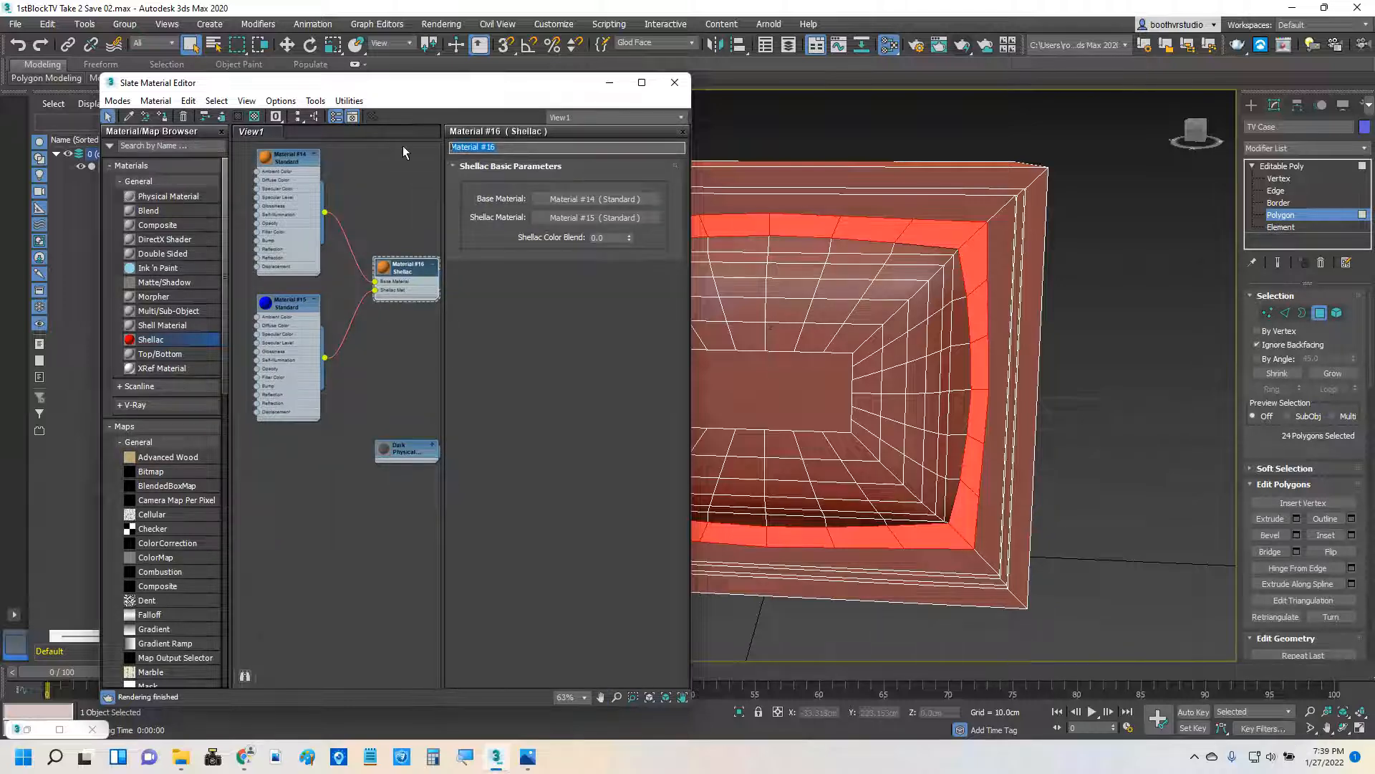
pyautogui.write('Gold')
# Add a Physical Material below the Dark material in the node view and name it Dark Brown.
pyautogui.click(169, 195)
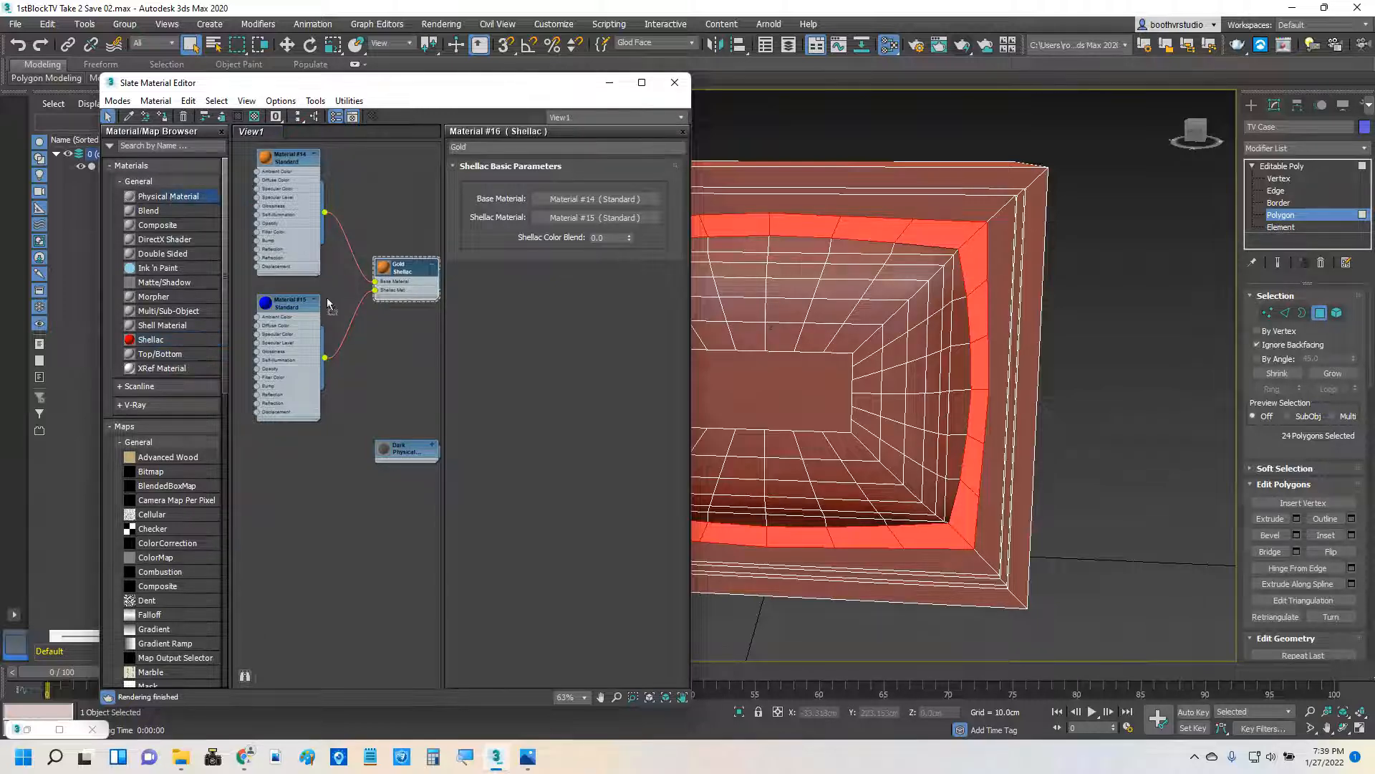
pyautogui.click(351, 509)
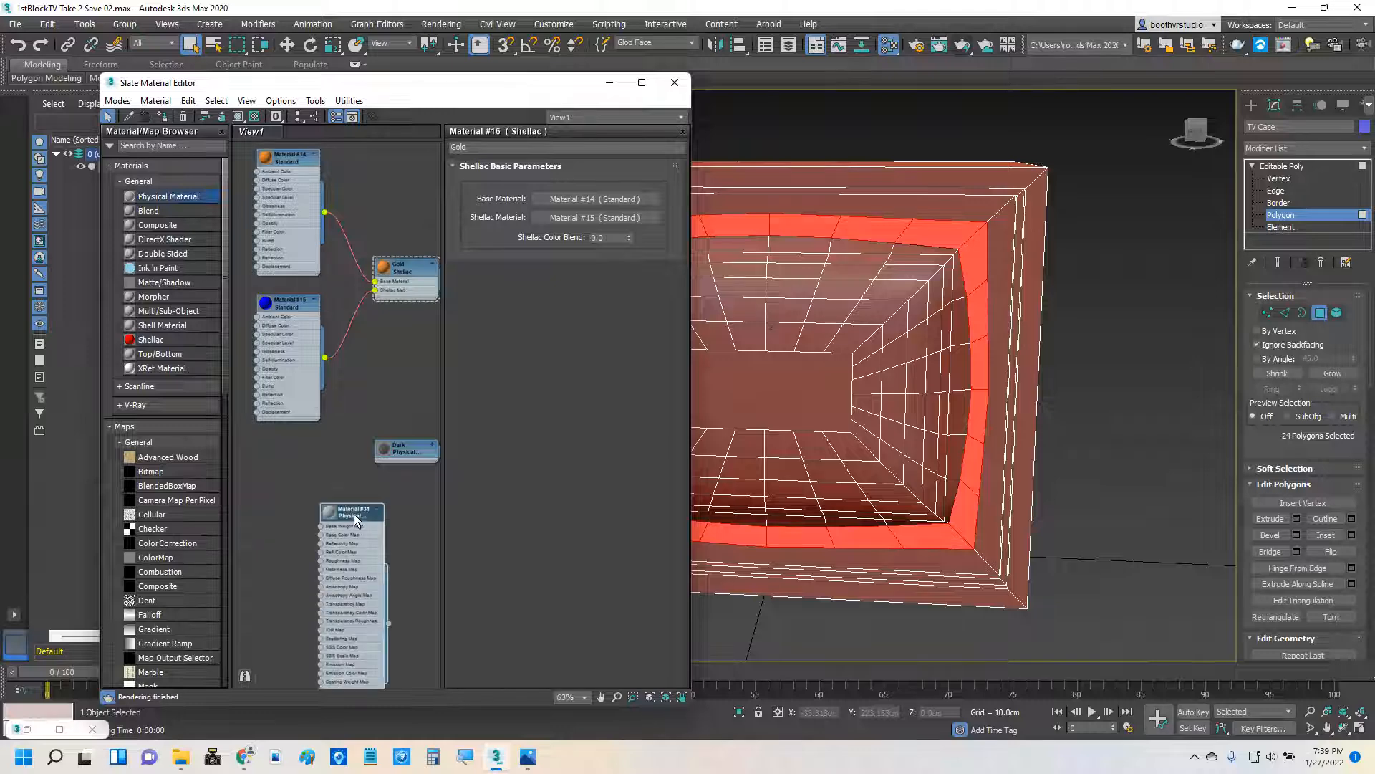
pyautogui.doubleClick(355, 515)
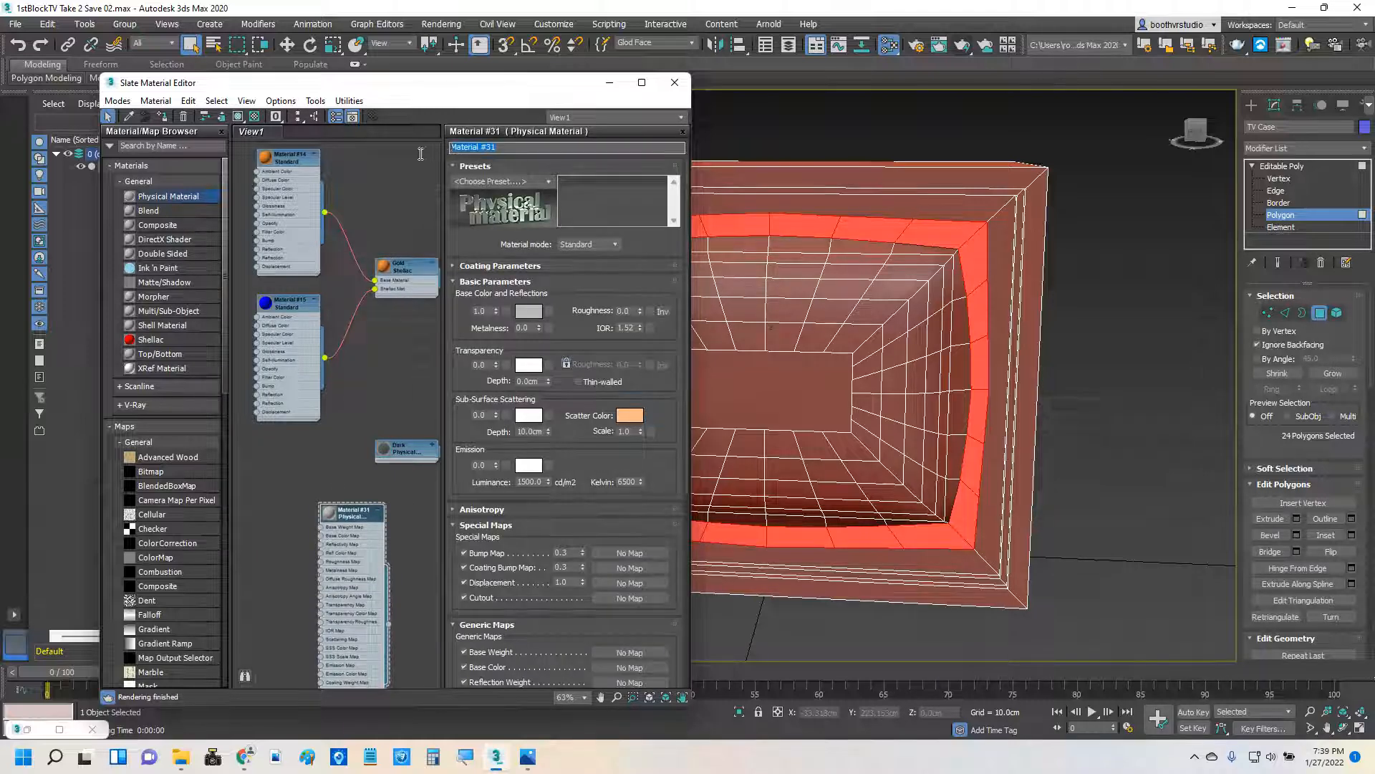
pyautogui.write('Blown')
pyautogui.press('BackSpace')
pyautogui.press('BackSpace')
pyautogui.press('BackSpace')
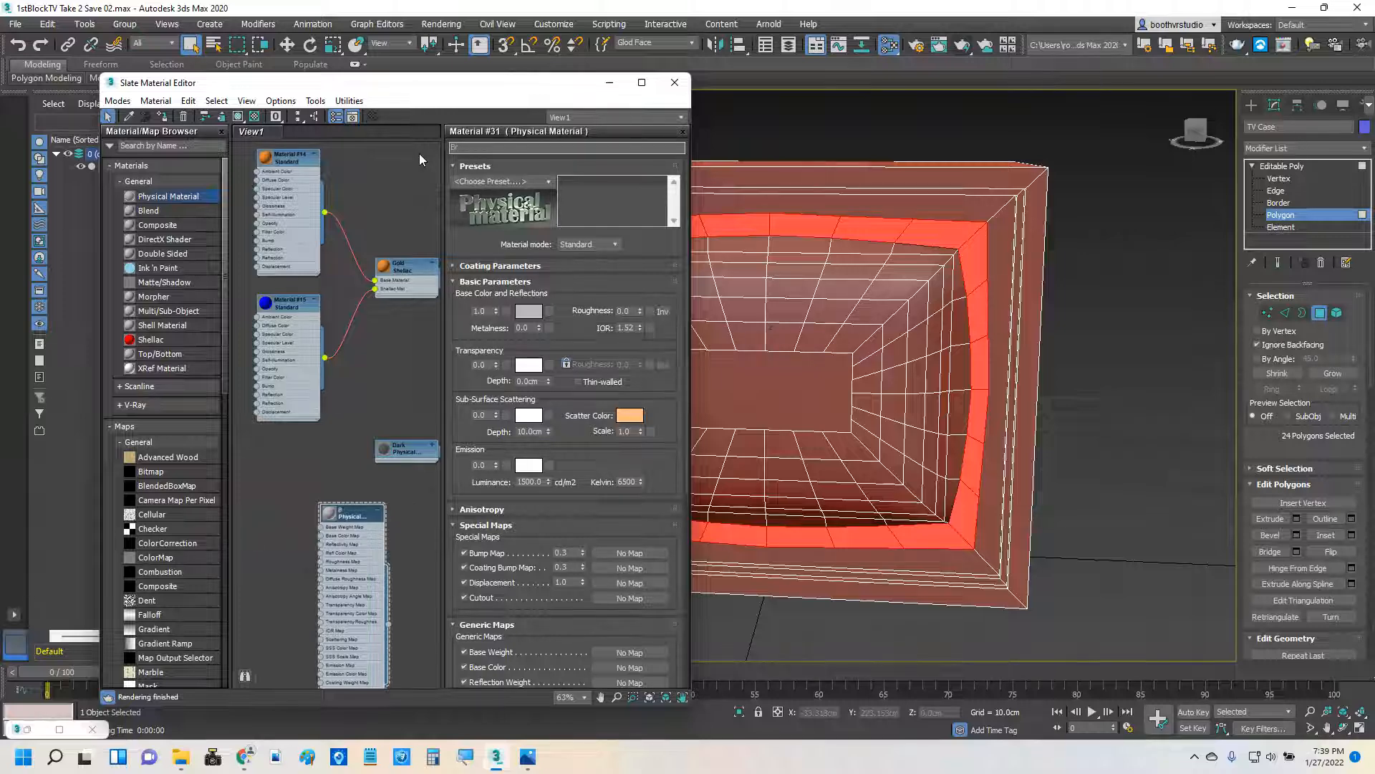
pyautogui.write('Dark Brown')
# Set the Dark Brown material's base color to brown with RGB 0.23, 0.095, 0.018.
pyautogui.click(528, 311)
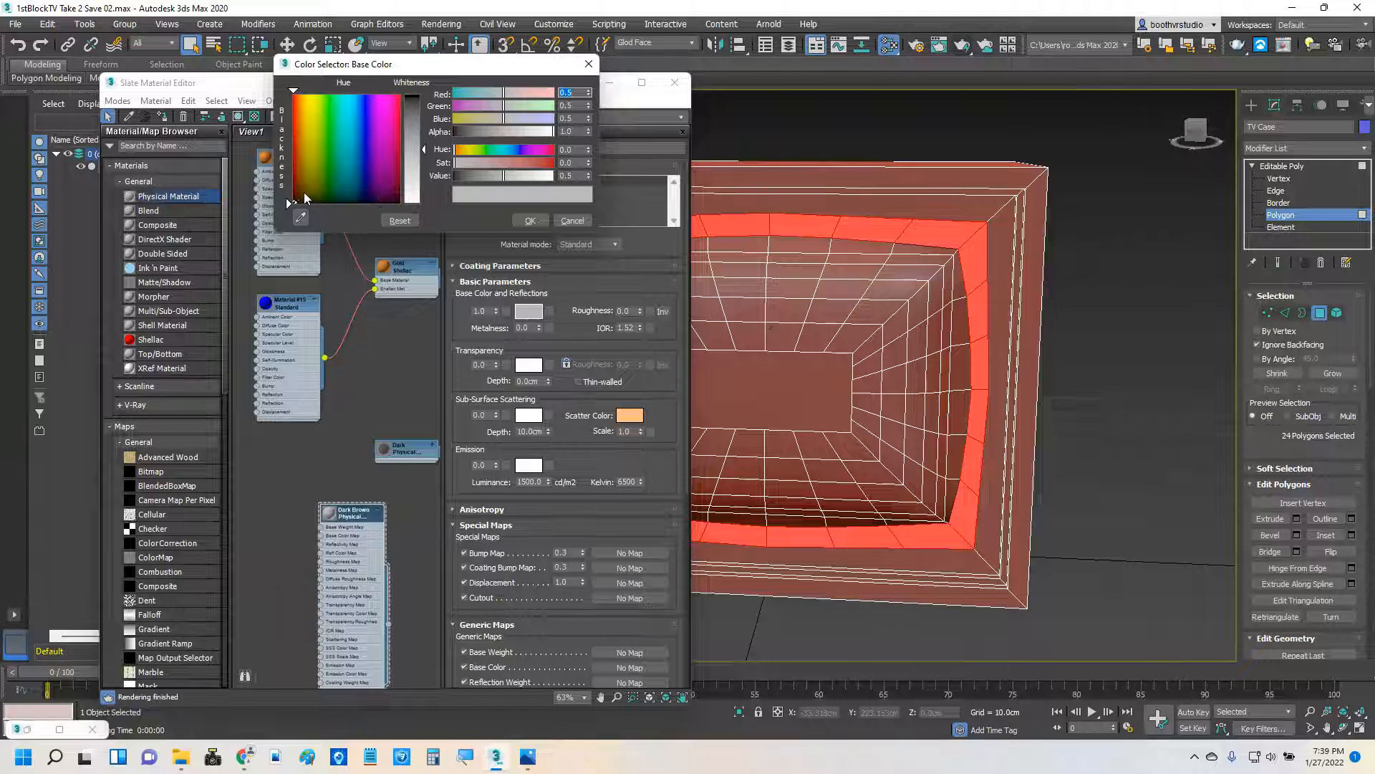
pyautogui.click(300, 193)
pyautogui.click(546, 162)
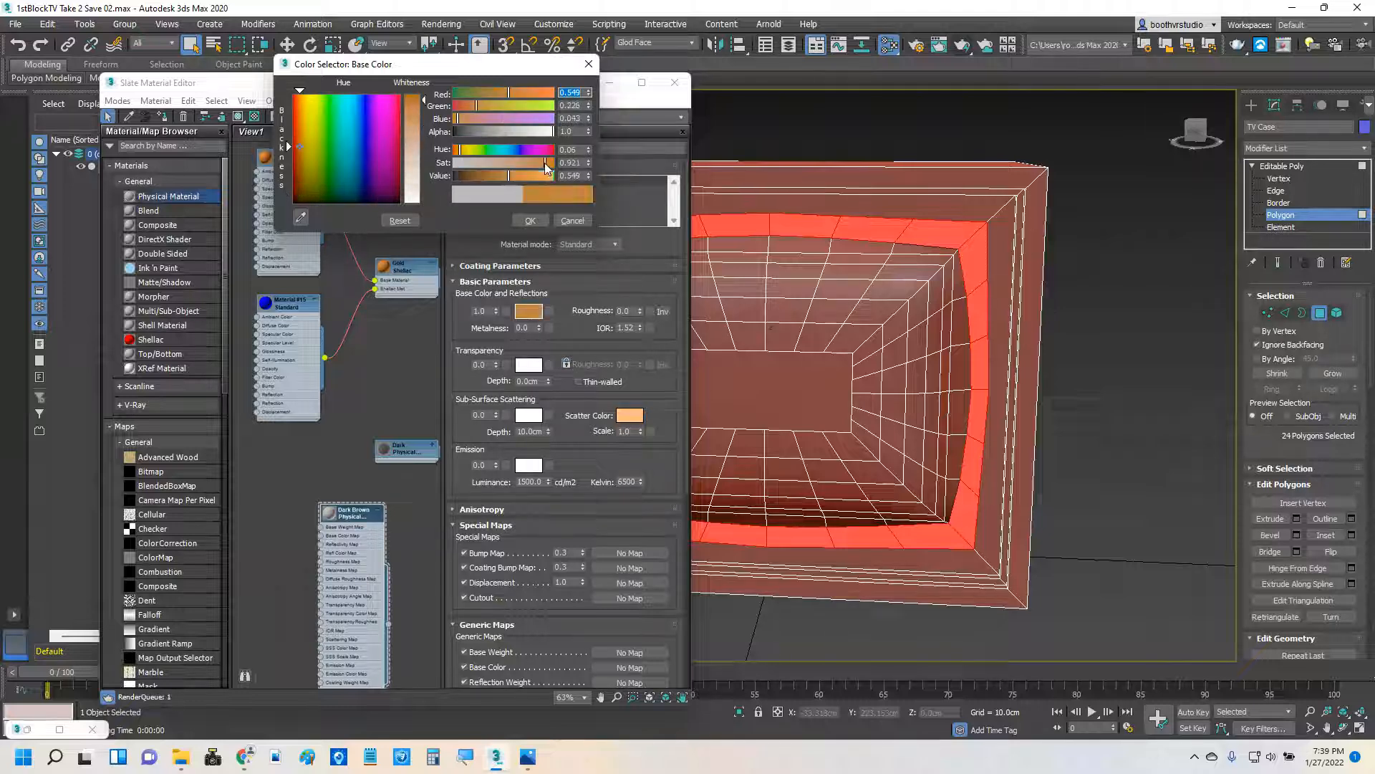
pyautogui.click(476, 176)
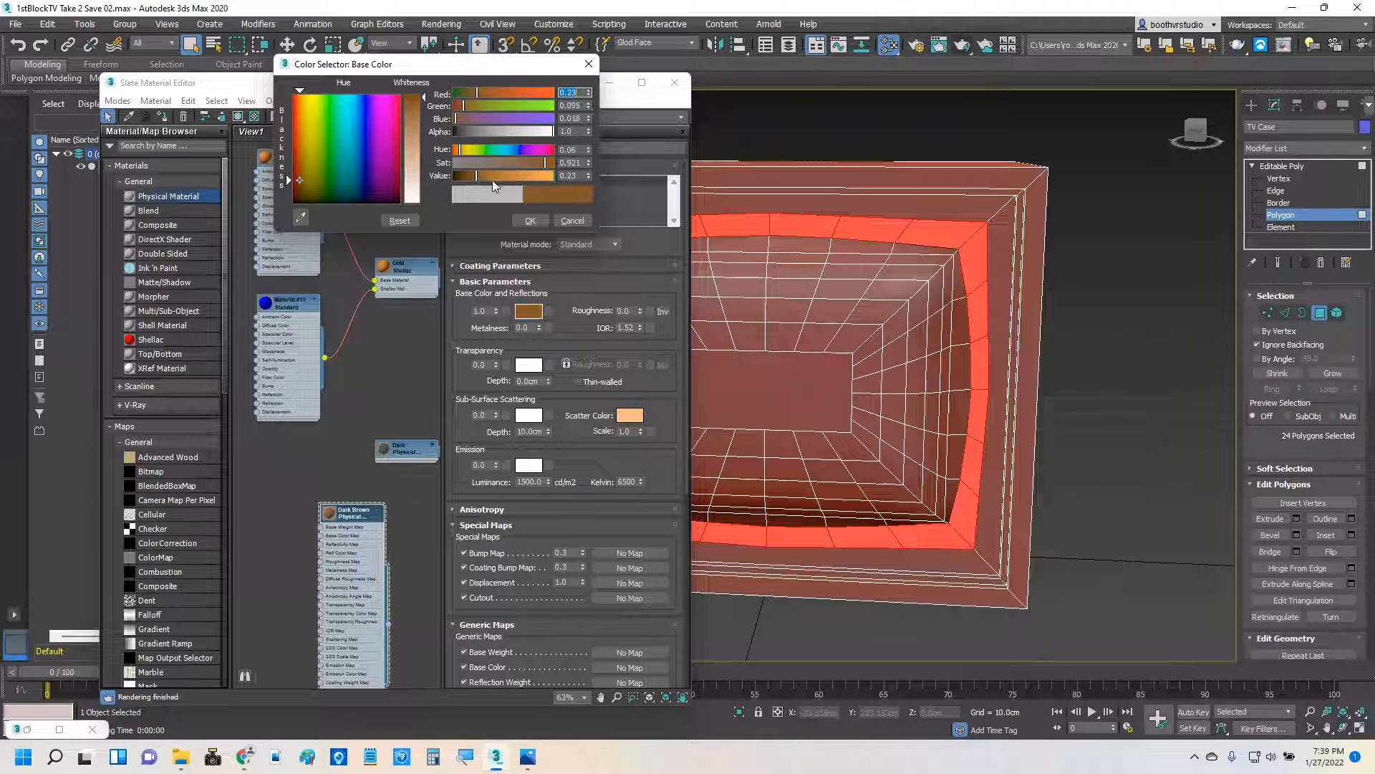
pyautogui.click(530, 221)
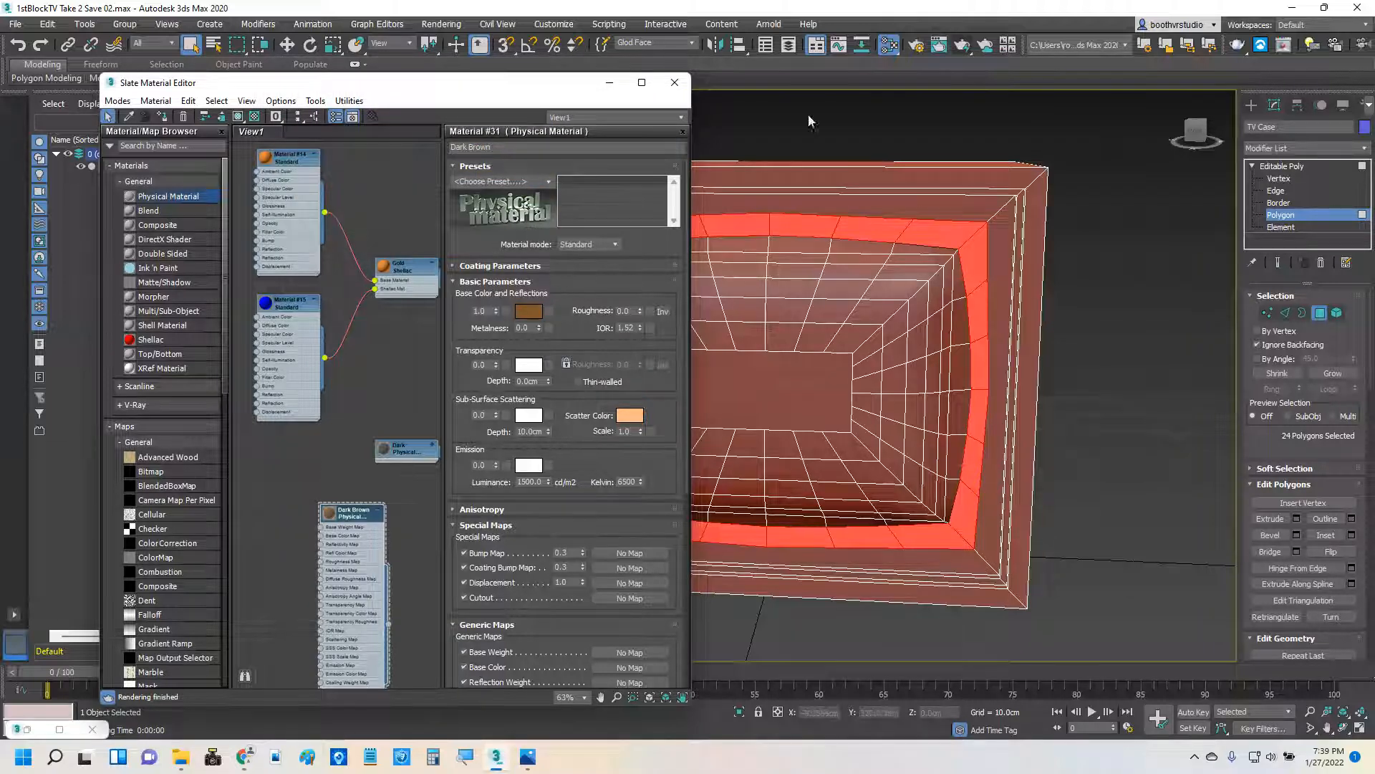
# Assign Dark Brown to the Front Face set's polygons, then render the perspective view and compare it with the Classic TV 2.jpg reference photo.
pyautogui.click(692, 43)
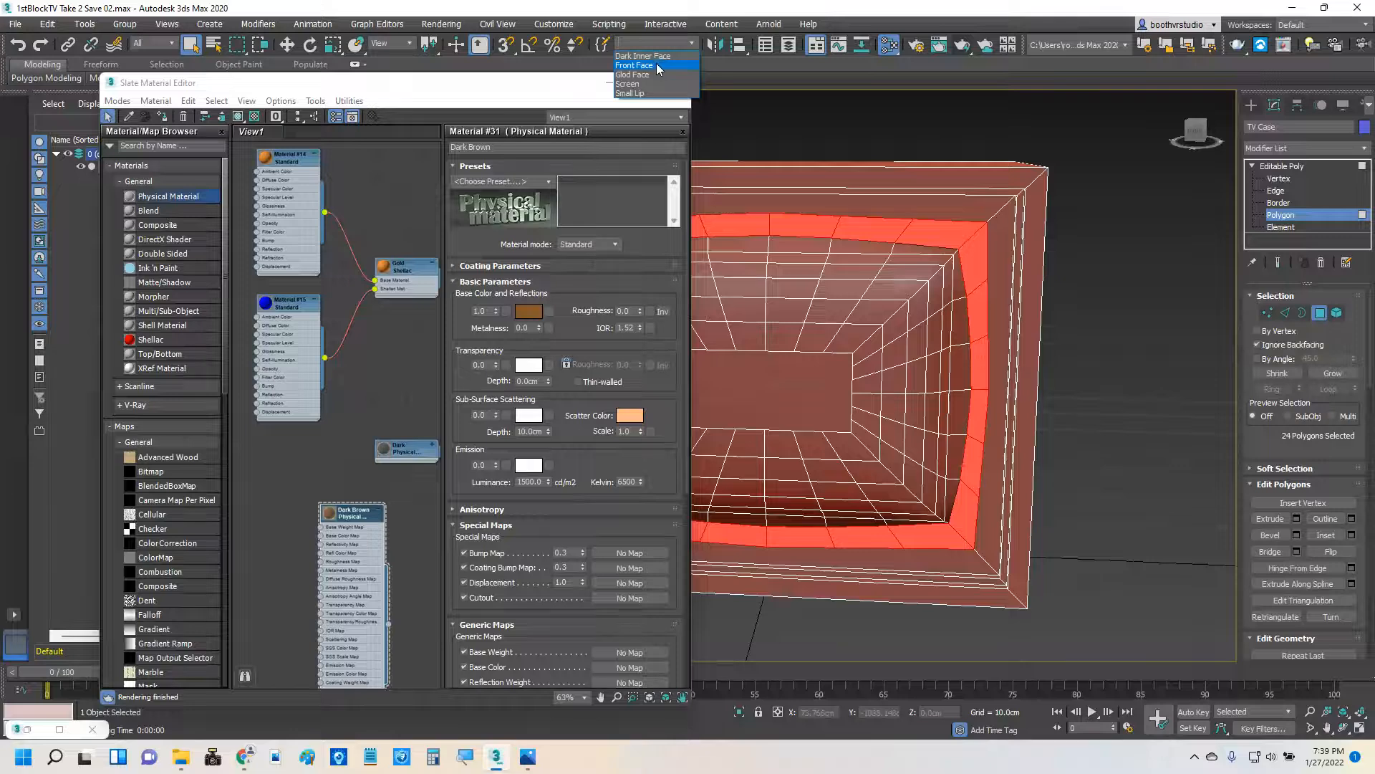
pyautogui.click(656, 65)
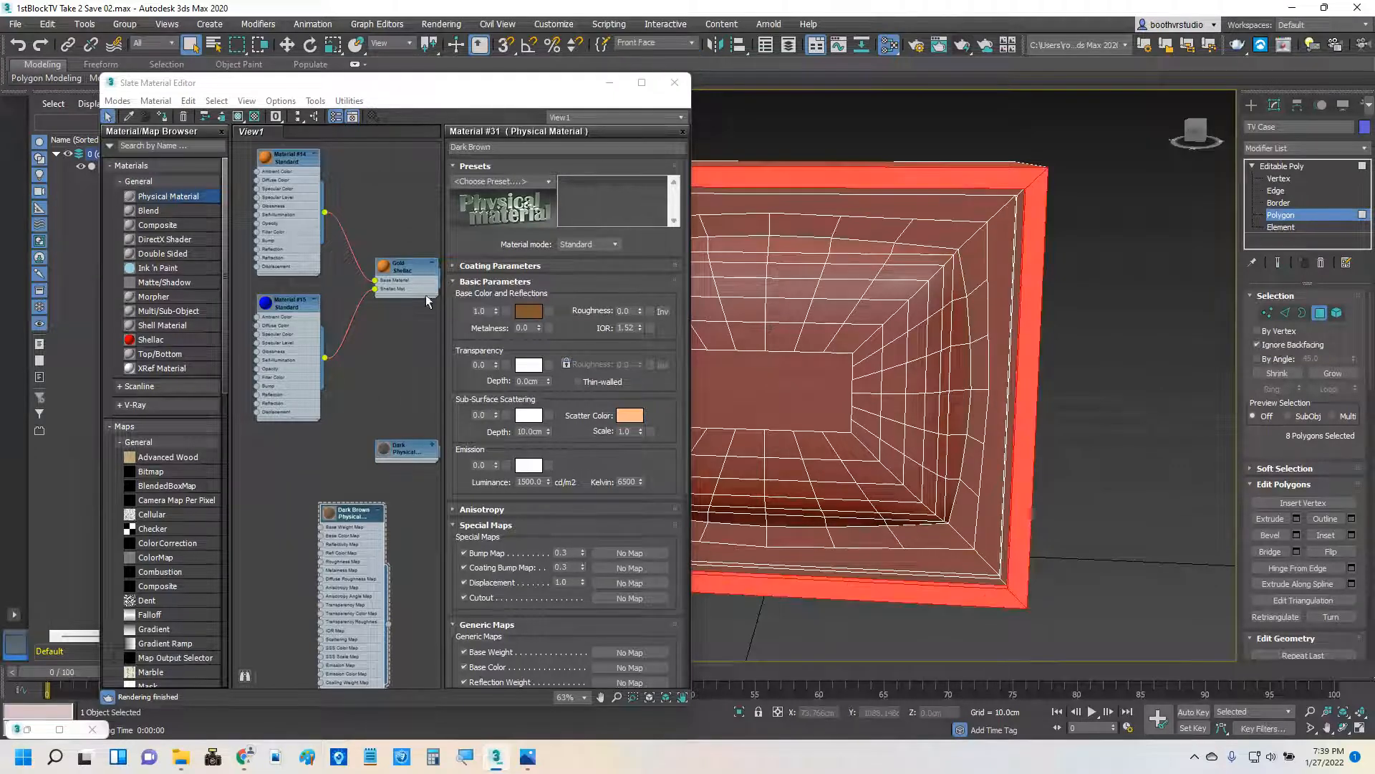
pyautogui.moveTo(391, 623); pyautogui.dragTo(1034, 297)
pyautogui.click(962, 45)
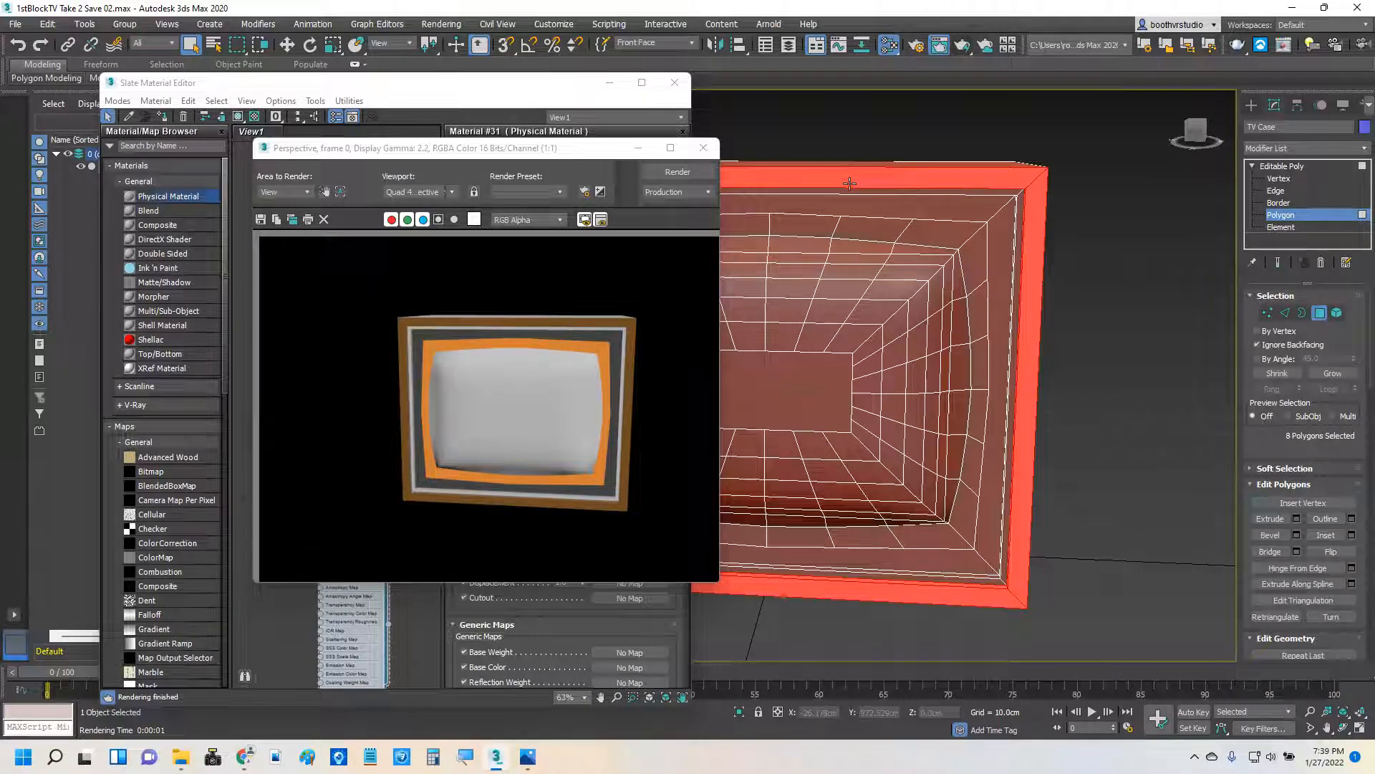
pyautogui.click(528, 758)
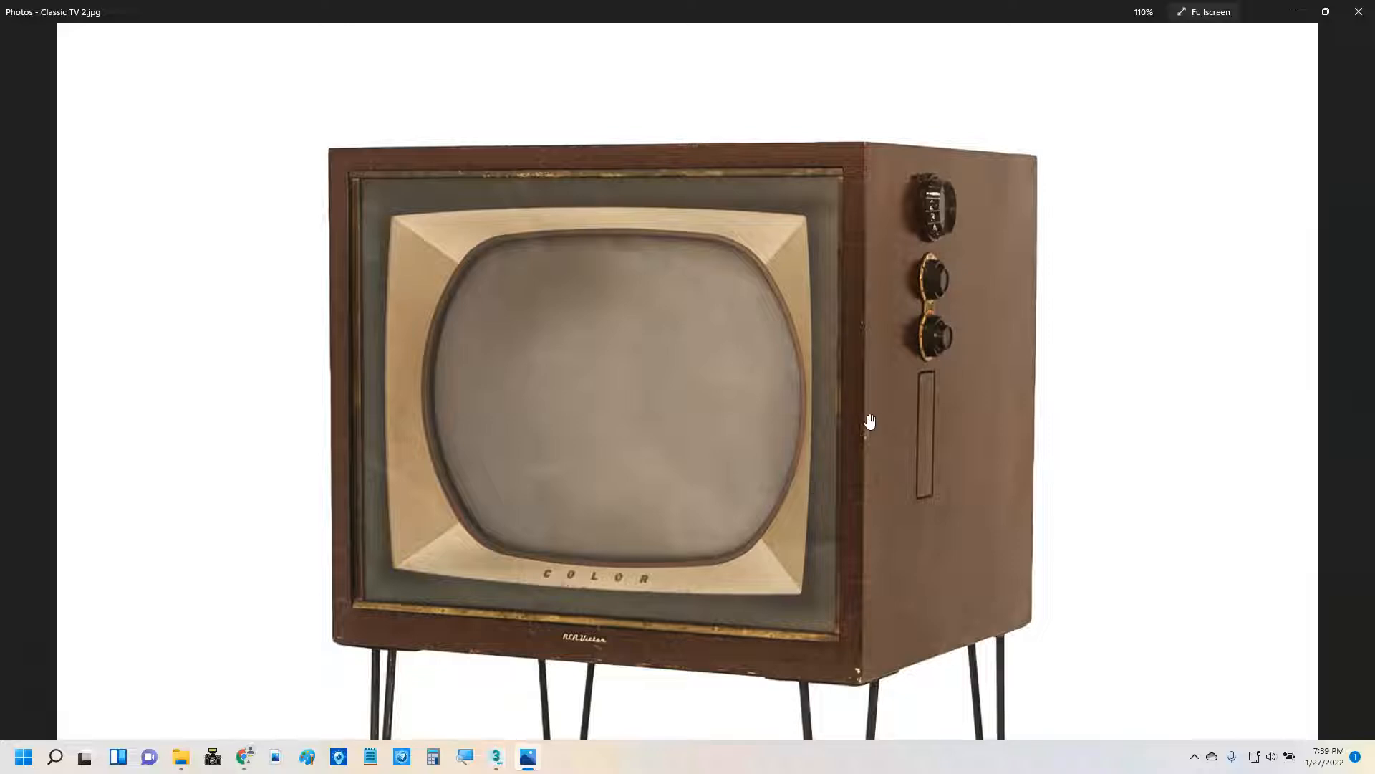
pyautogui.click(1293, 13)
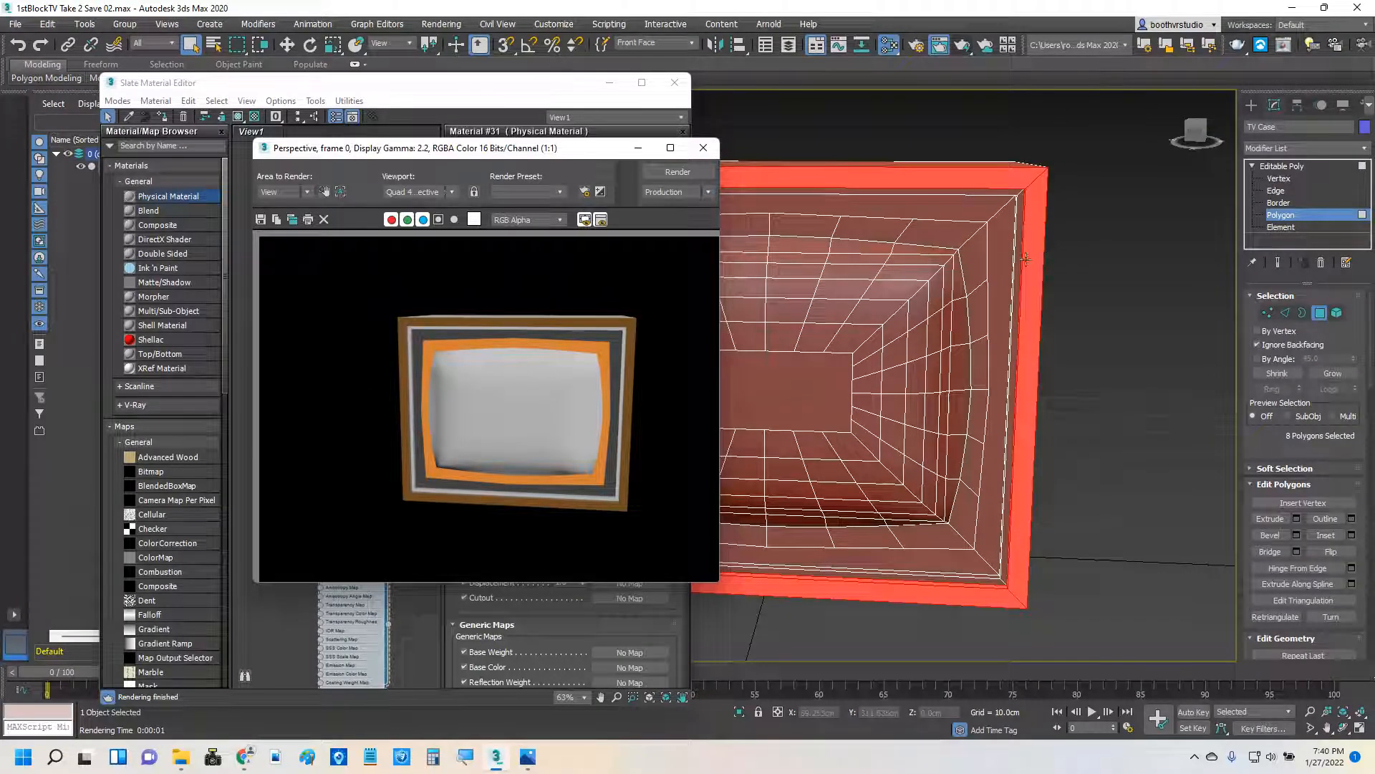
# Select the polygons of the Small Lip set and put the render window away.
pyautogui.click(692, 42)
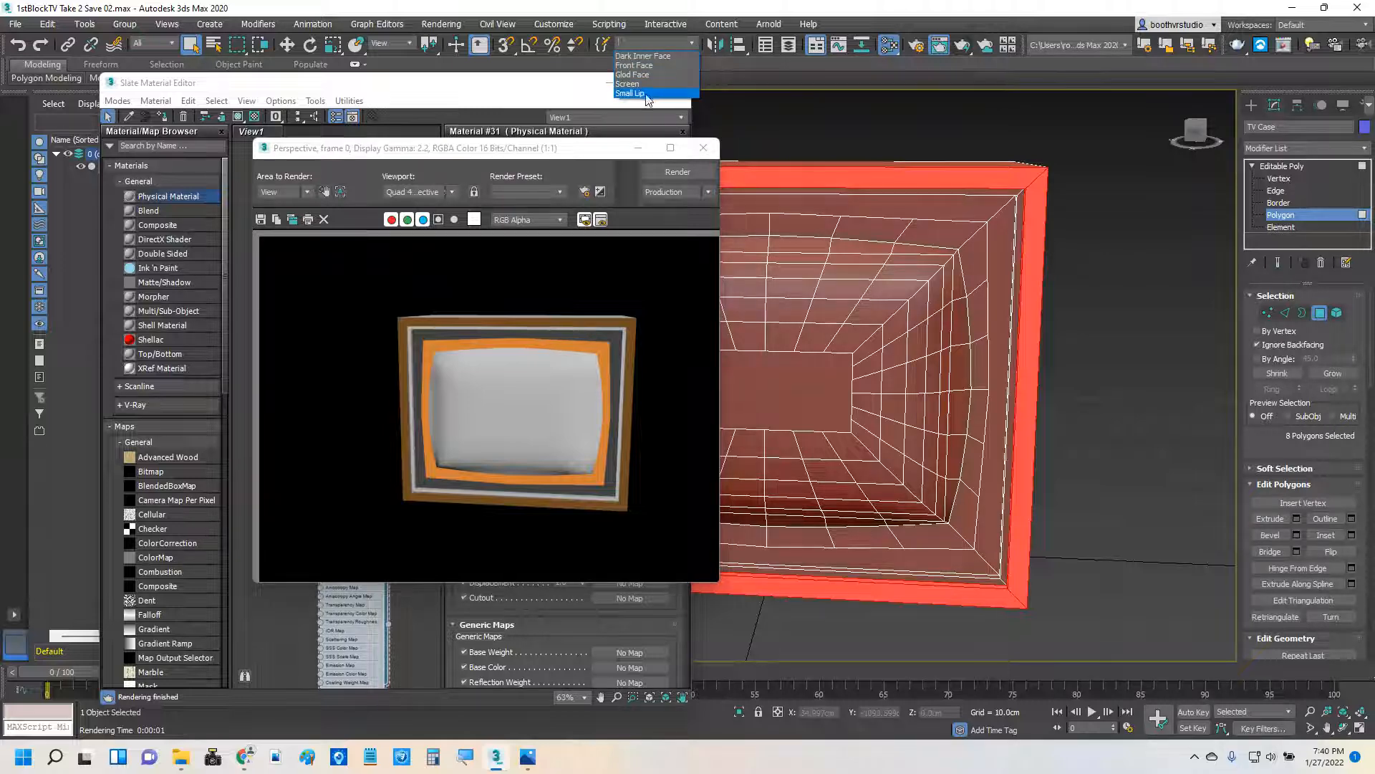
pyautogui.click(645, 93)
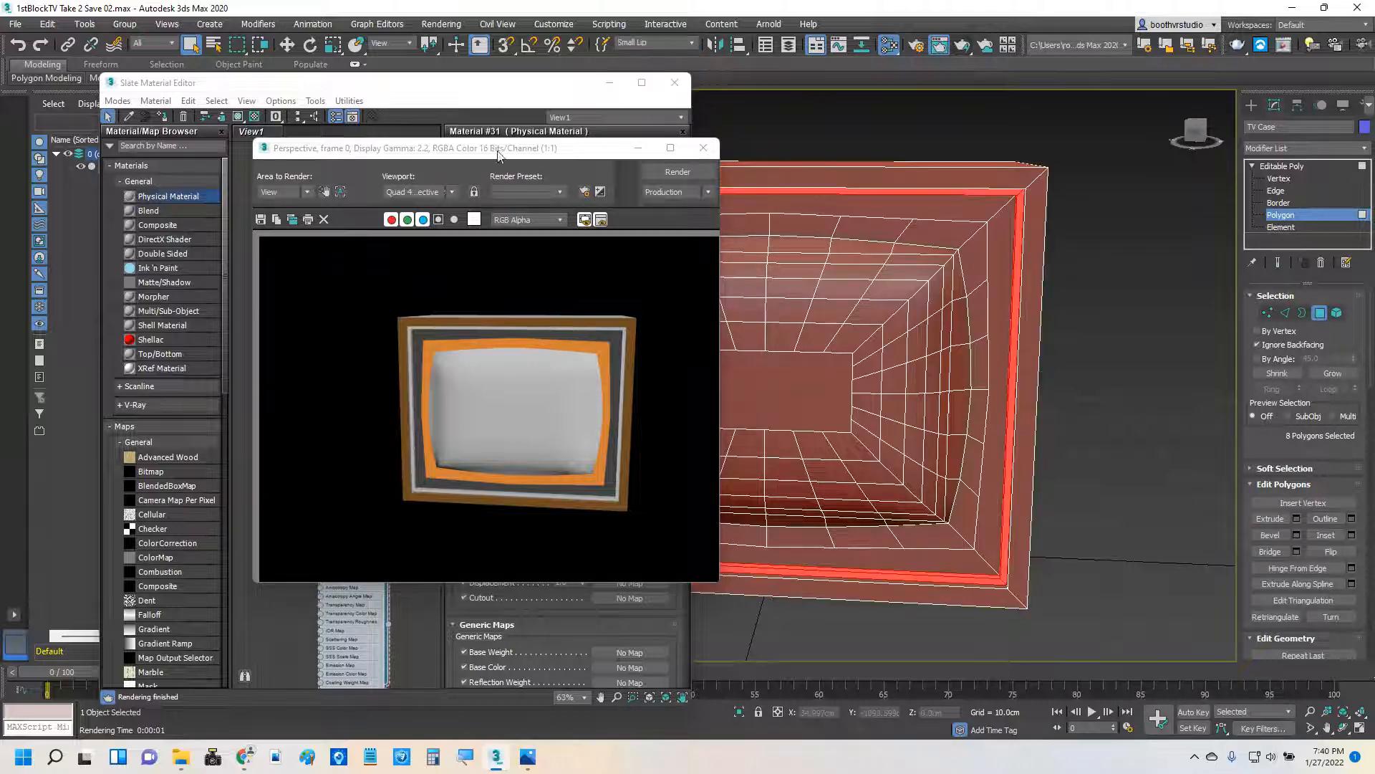
pyautogui.click(637, 148)
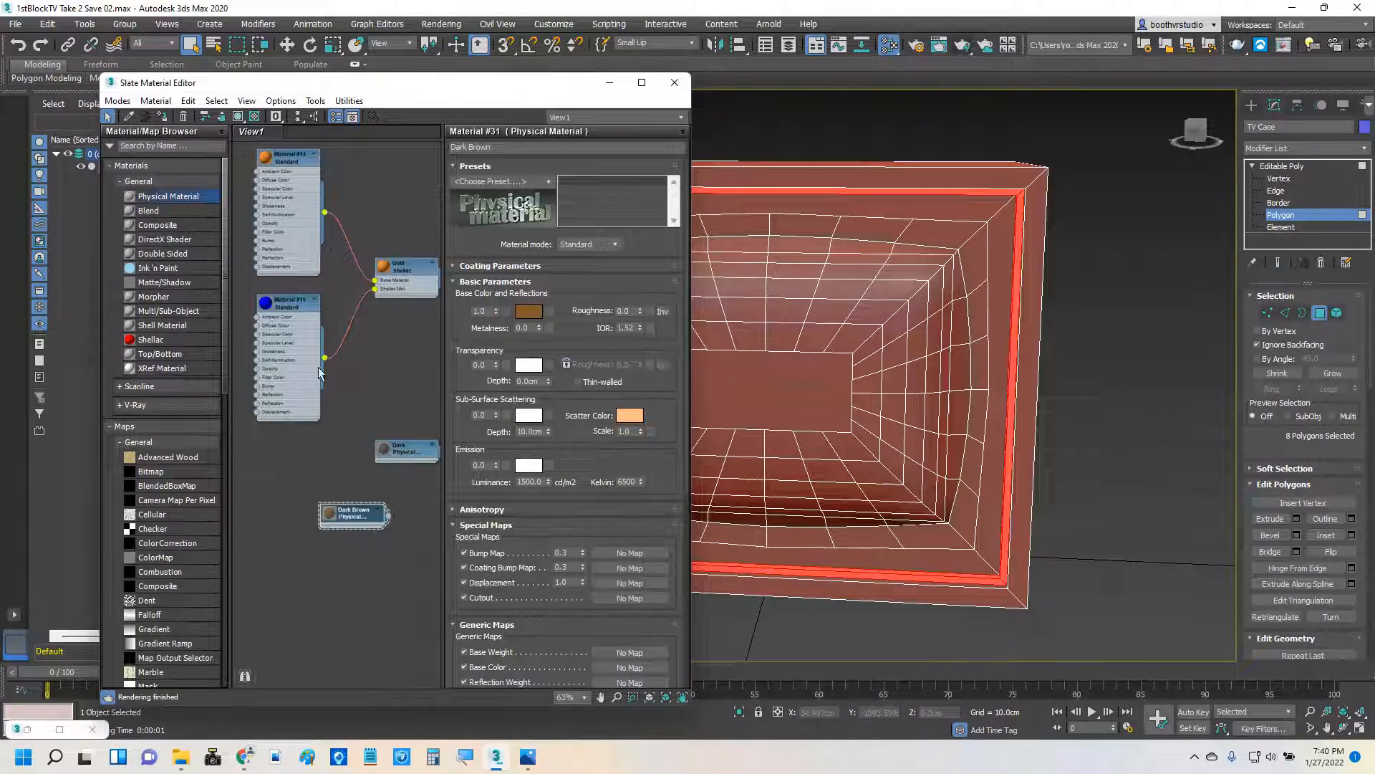
# Collapse the Gold material's two Standard sub-material nodes and lay out all nodes compactly in the node view.
pyautogui.click(314, 301)
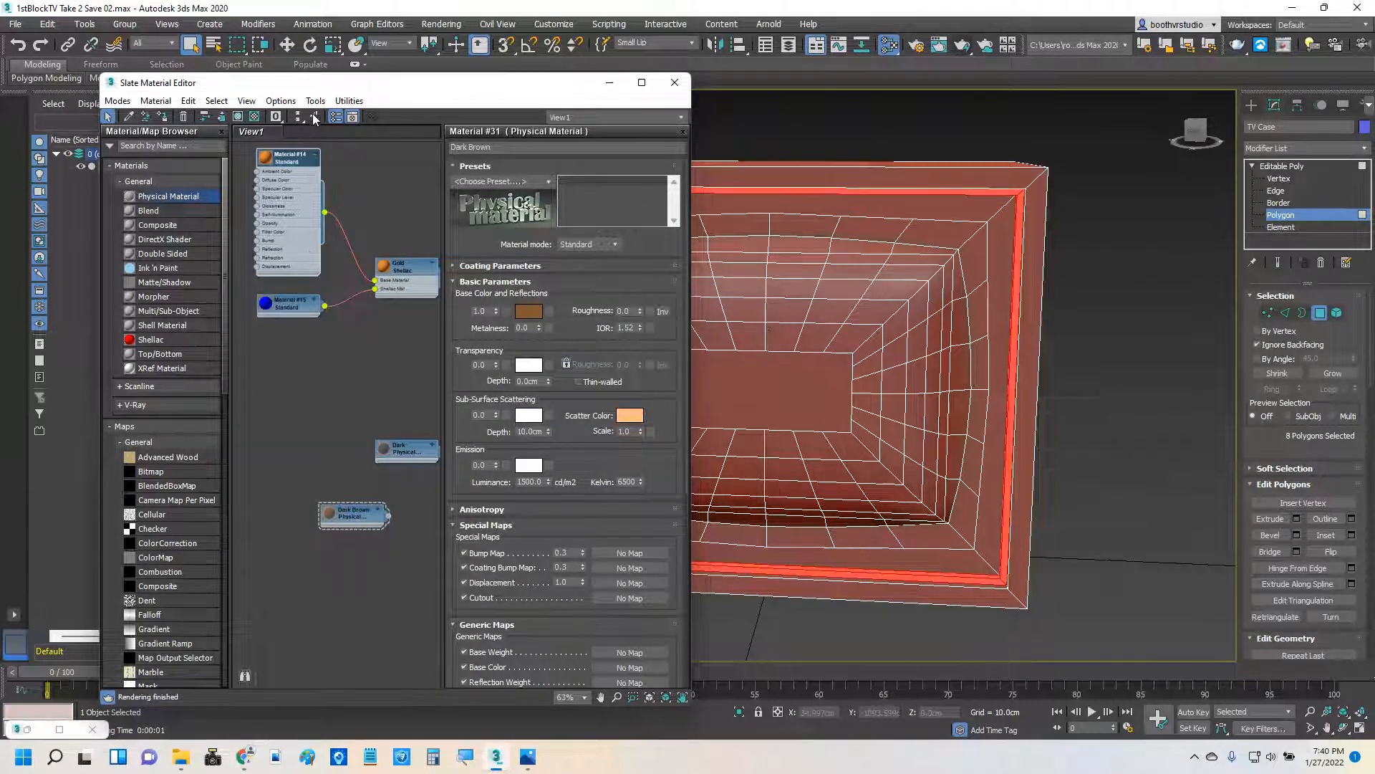
pyautogui.click(314, 154)
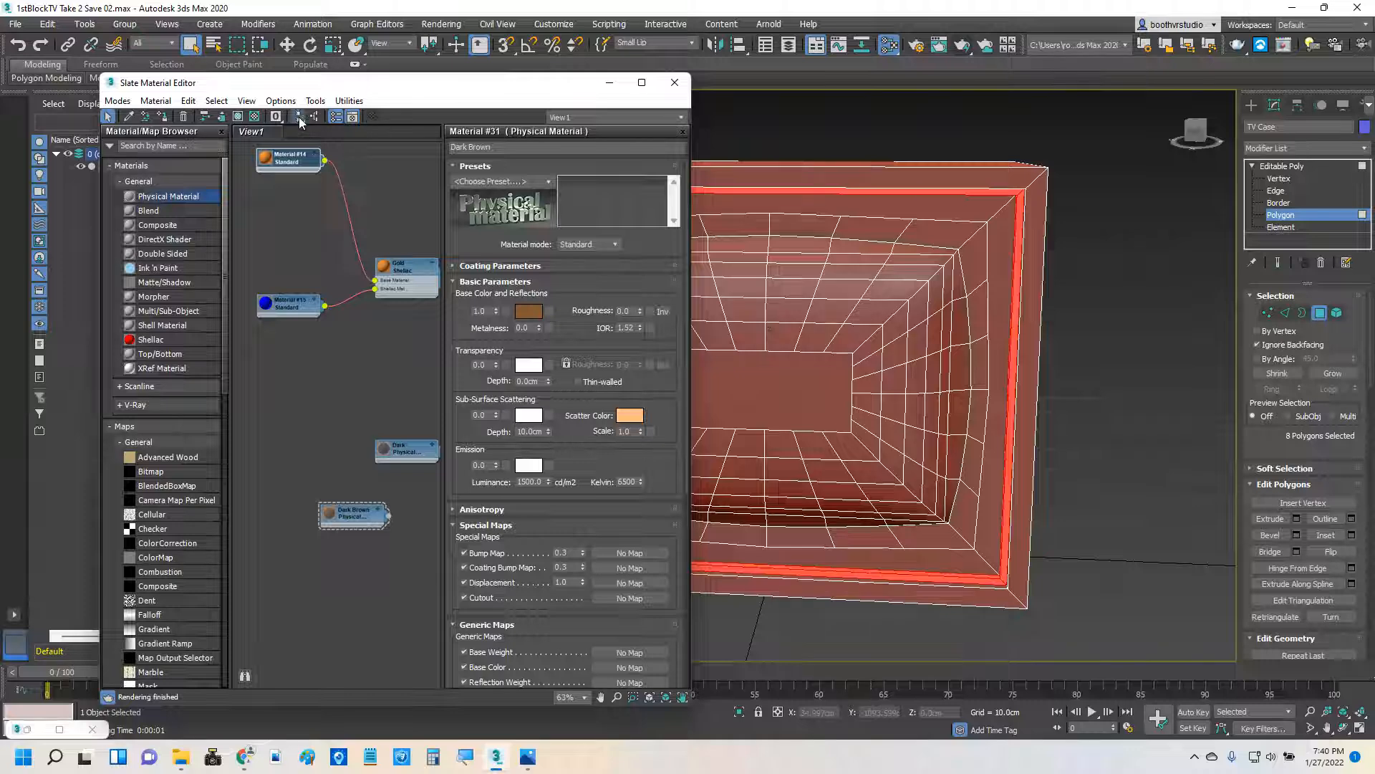
pyautogui.click(299, 117)
pyautogui.moveTo(343, 289); pyautogui.dragTo(347, 166, button='middle')
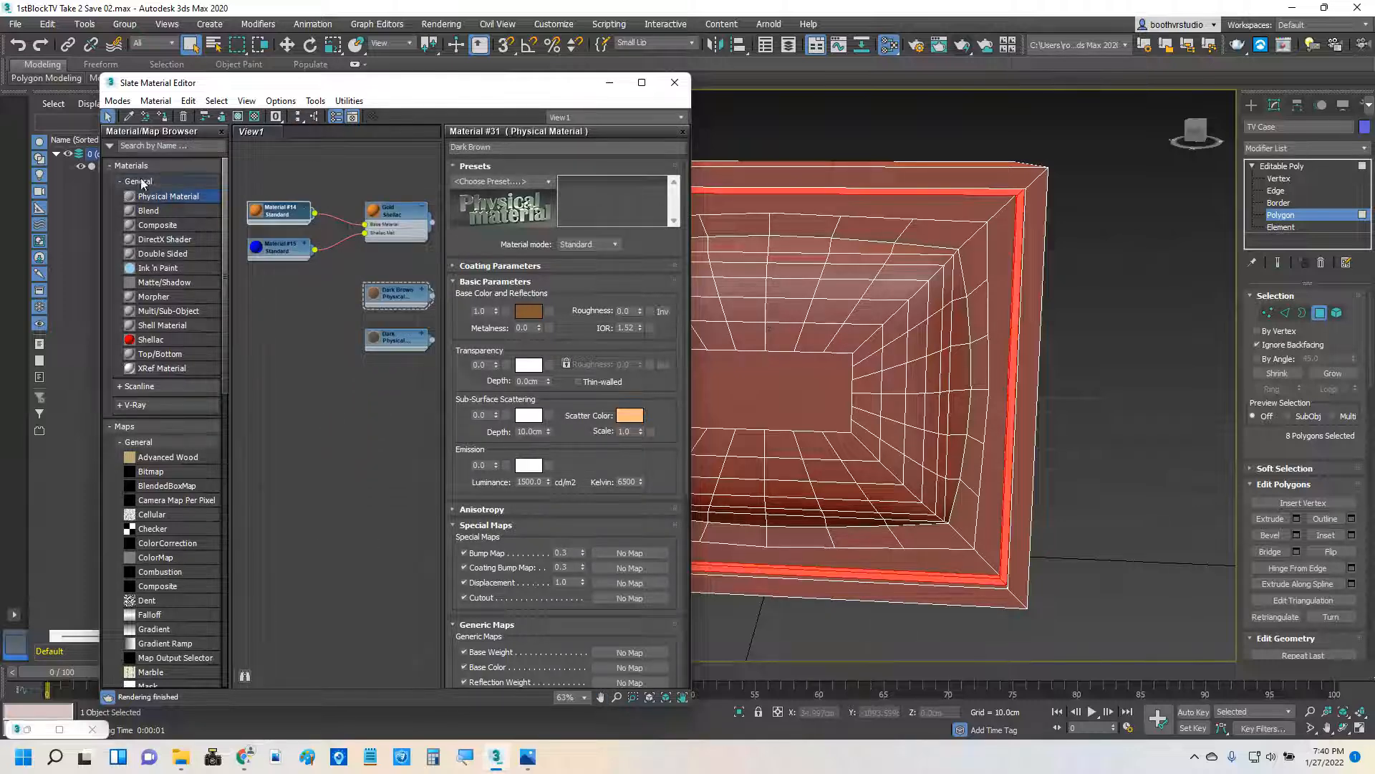
# Add another Physical Material in the empty area below the existing nodes and name it Brown.
pyautogui.moveTo(340, 458); pyautogui.dragTo(340, 459)
pyautogui.doubleClick(340, 457)
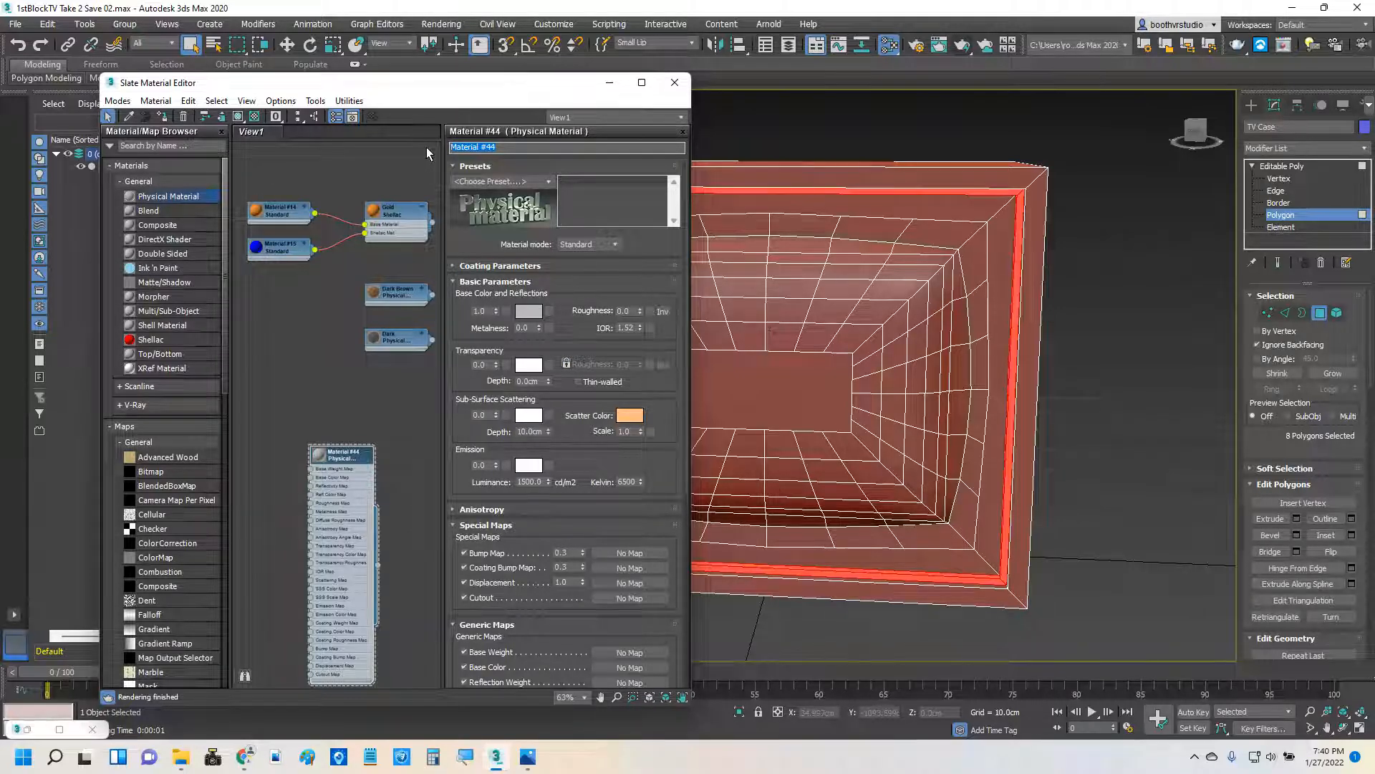
pyautogui.write('Brown')
pyautogui.click(346, 454)
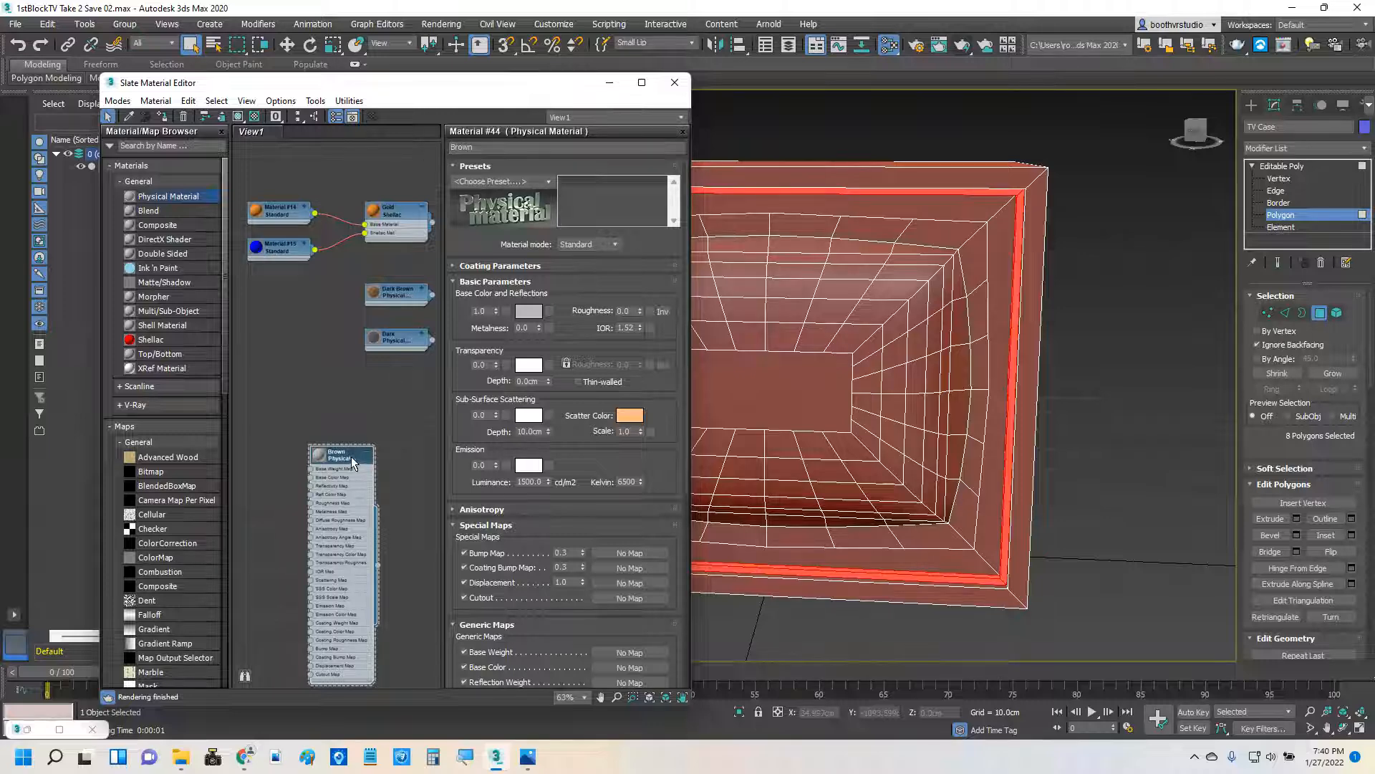
# Set the Brown material's base color to golden brown with RGB 0.576, 0.347, 0.004.
pyautogui.click(531, 311)
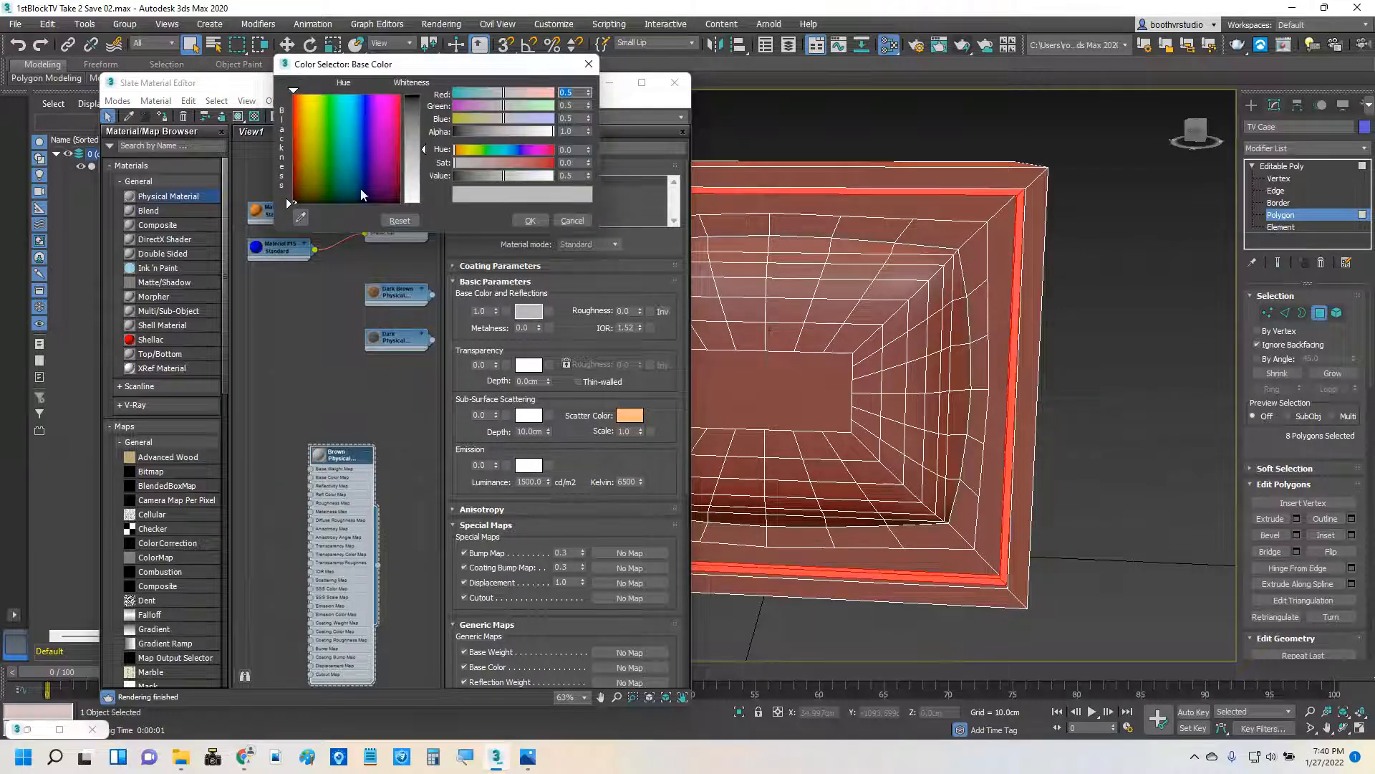
pyautogui.moveTo(313, 194); pyautogui.dragTo(304, 188)
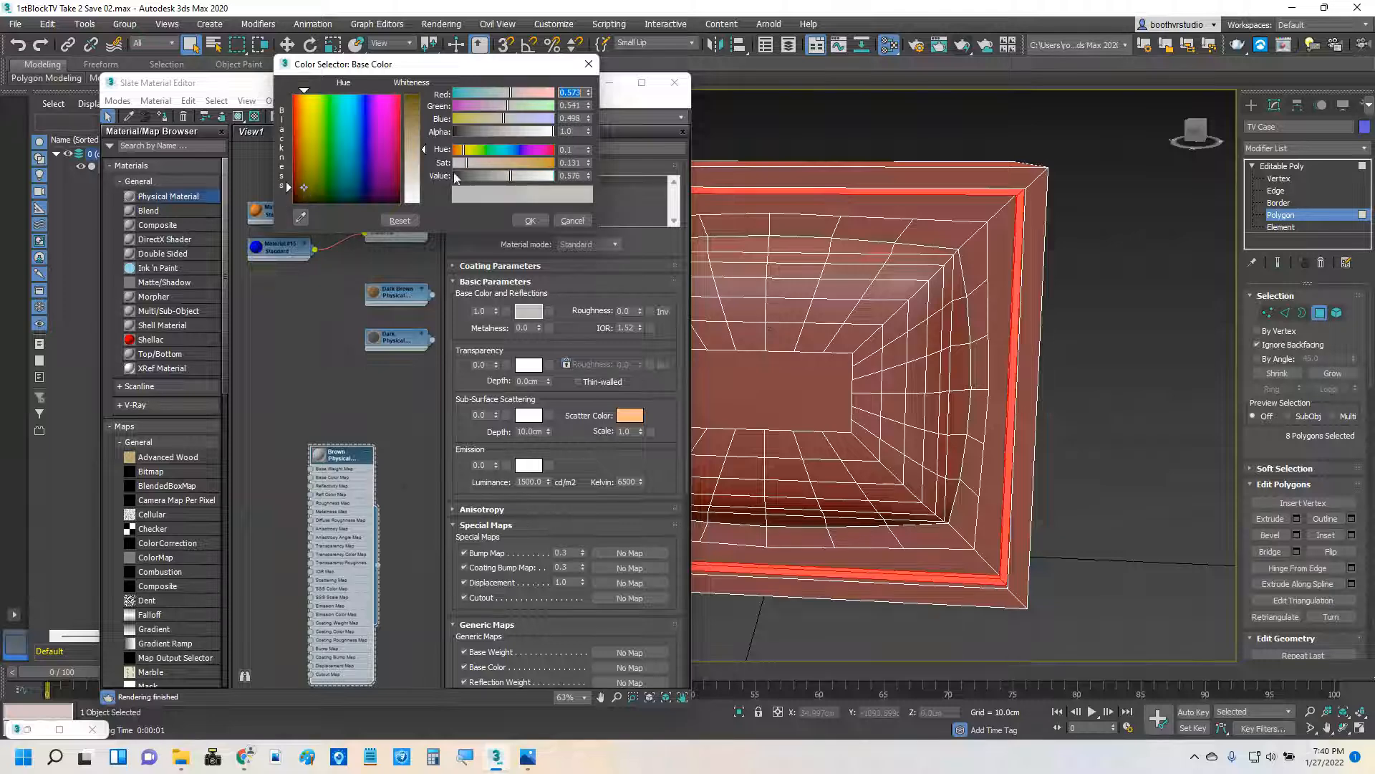
pyautogui.click(551, 160)
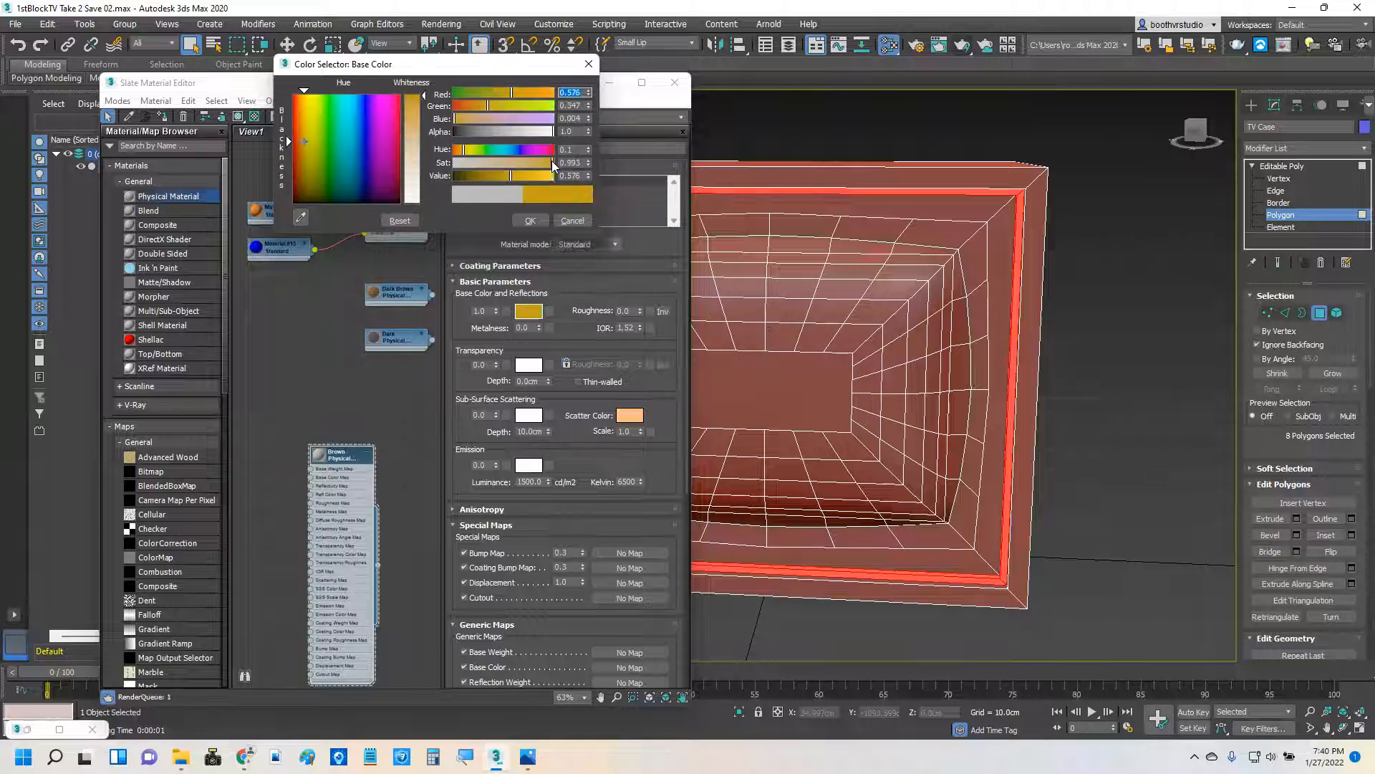
pyautogui.click(529, 222)
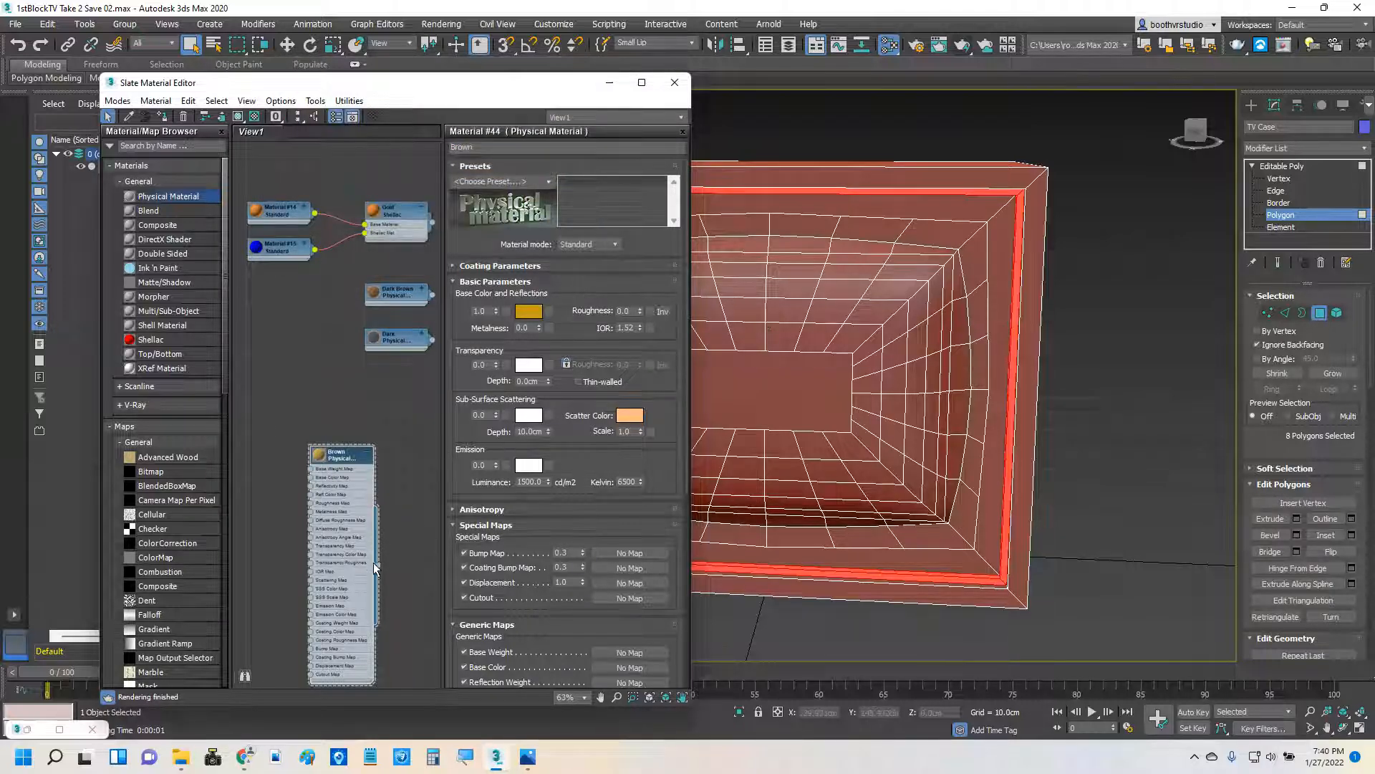
# Collapse the Brown node, place it under the Dark node, and assign the material to the selected Small Lip polygons.
pyautogui.click(366, 450)
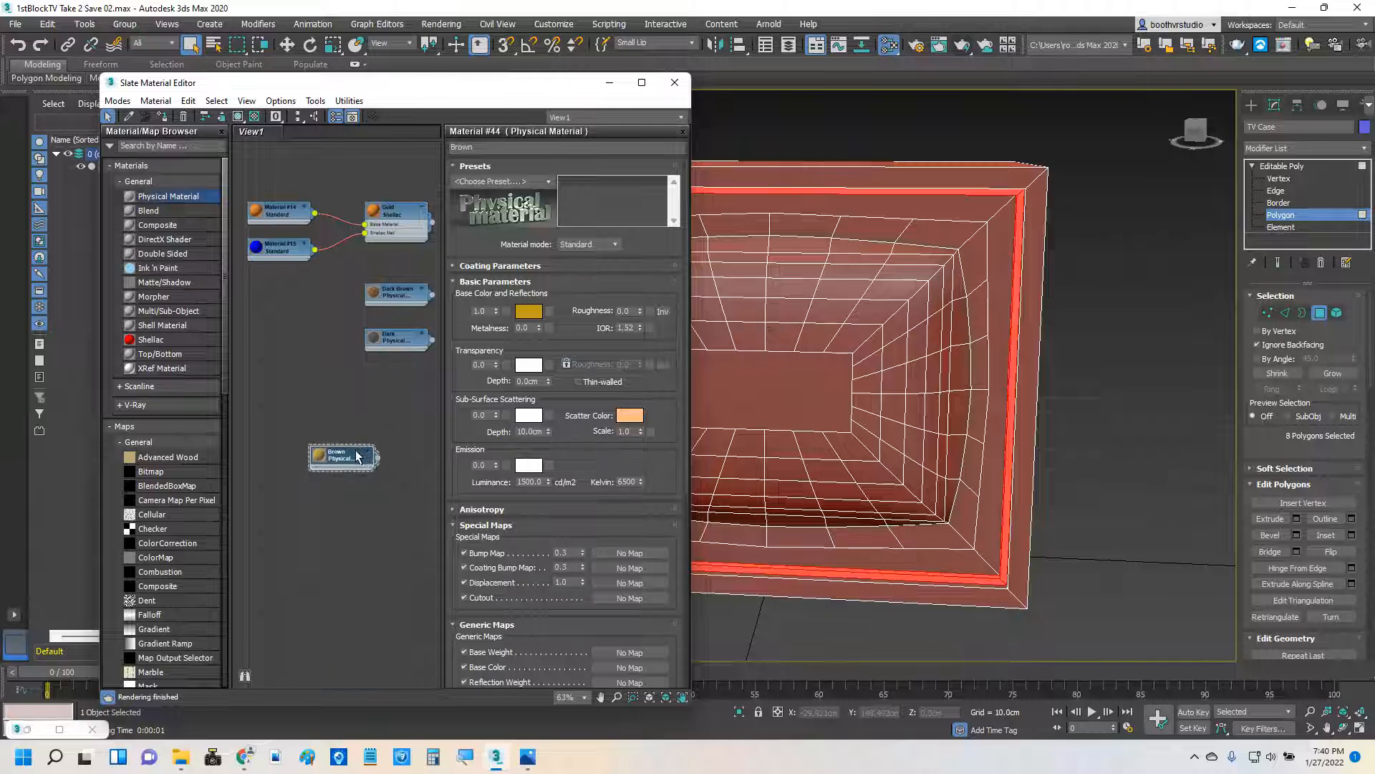
pyautogui.moveTo(355, 459); pyautogui.dragTo(401, 386)
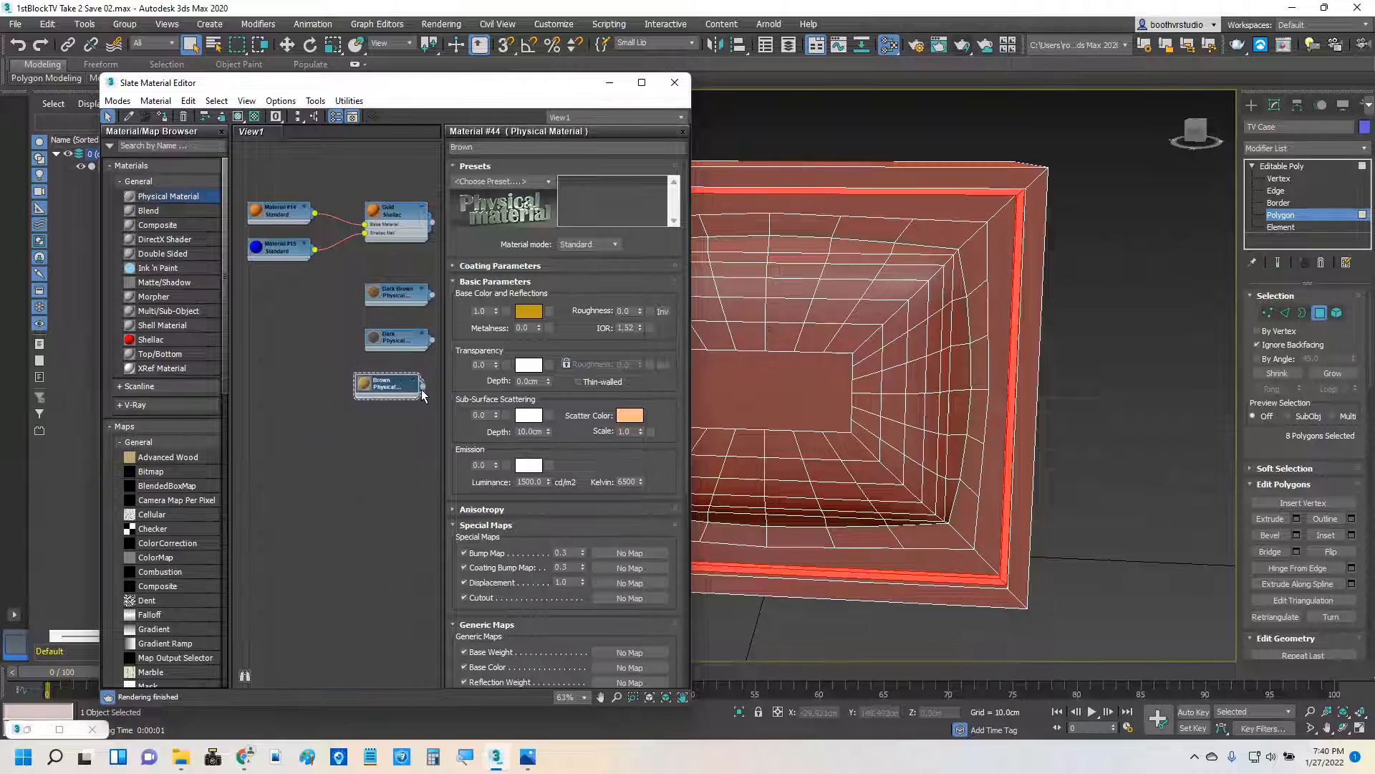
pyautogui.moveTo(406, 448); pyautogui.dragTo(422, 459)
pyautogui.moveTo(657, 351); pyautogui.dragTo(848, 195)
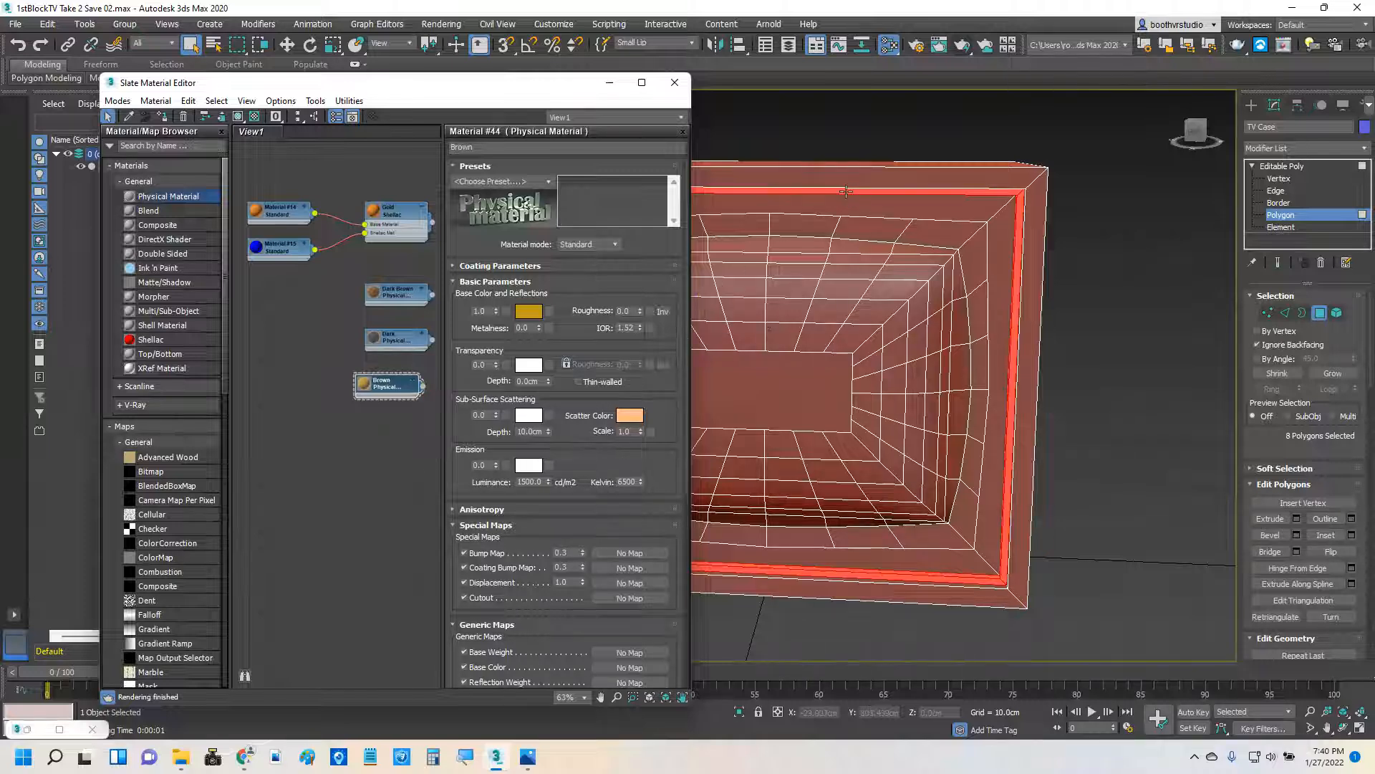
# Render a single frame of the perspective view with the Scanline Renderer, inspect the case materials, and close the rendered image.
pyautogui.click(917, 46)
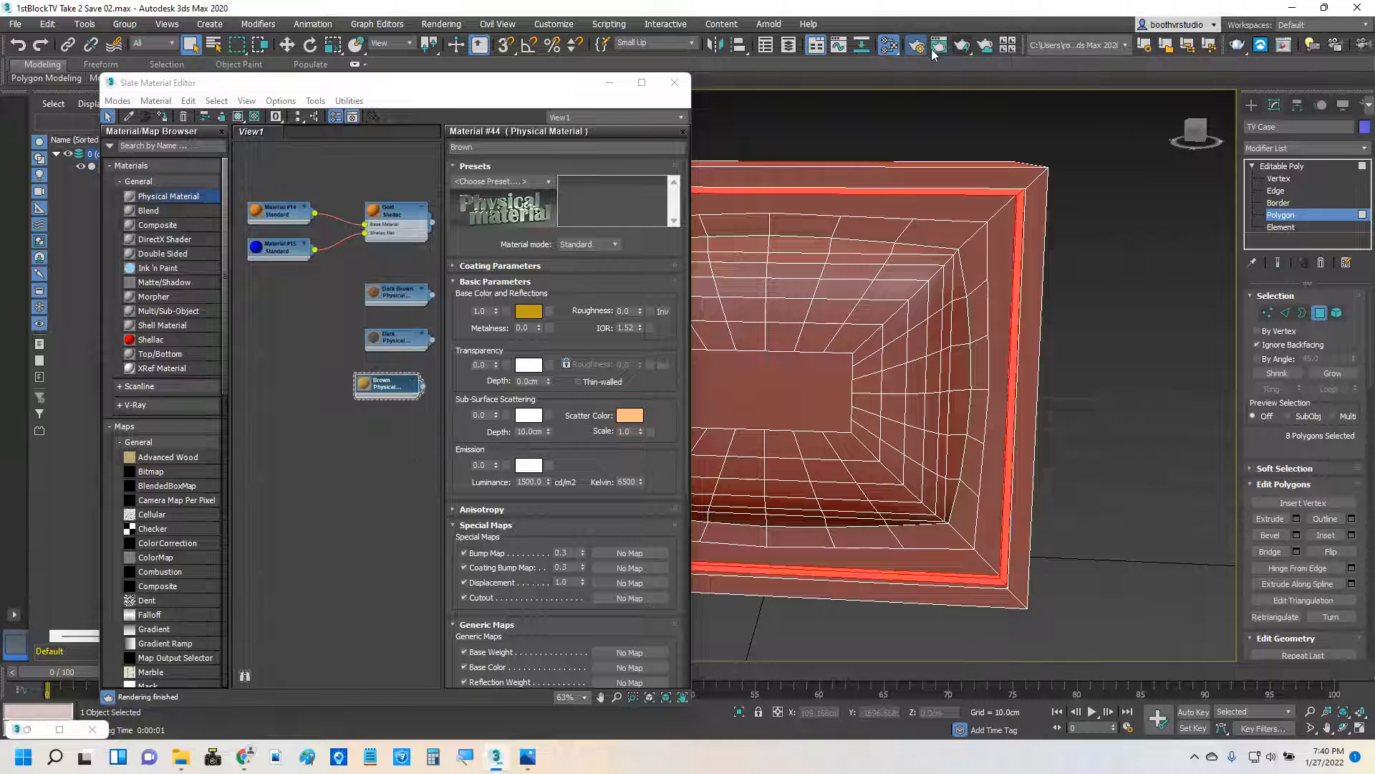
pyautogui.moveTo(937, 120); pyautogui.dragTo(846, 107)
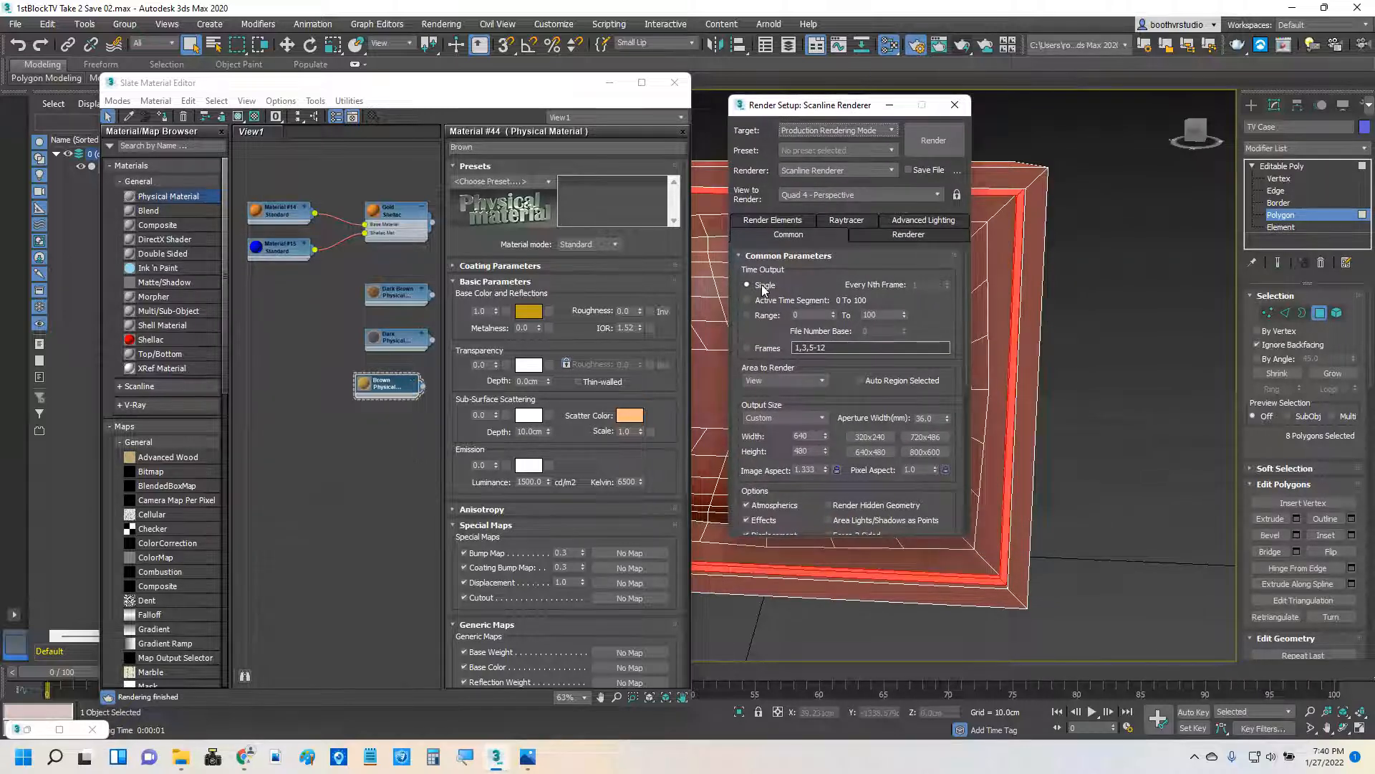
pyautogui.click(934, 140)
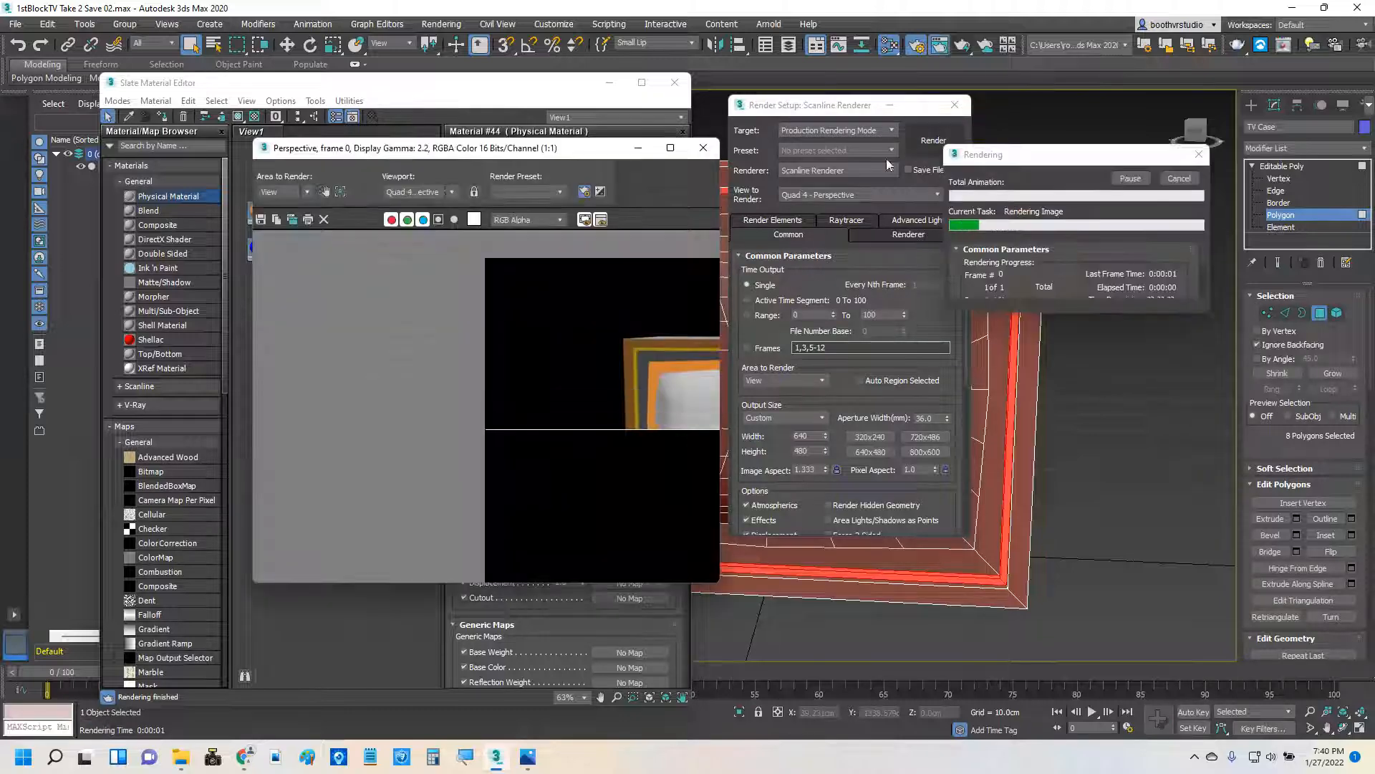
pyautogui.click(632, 407)
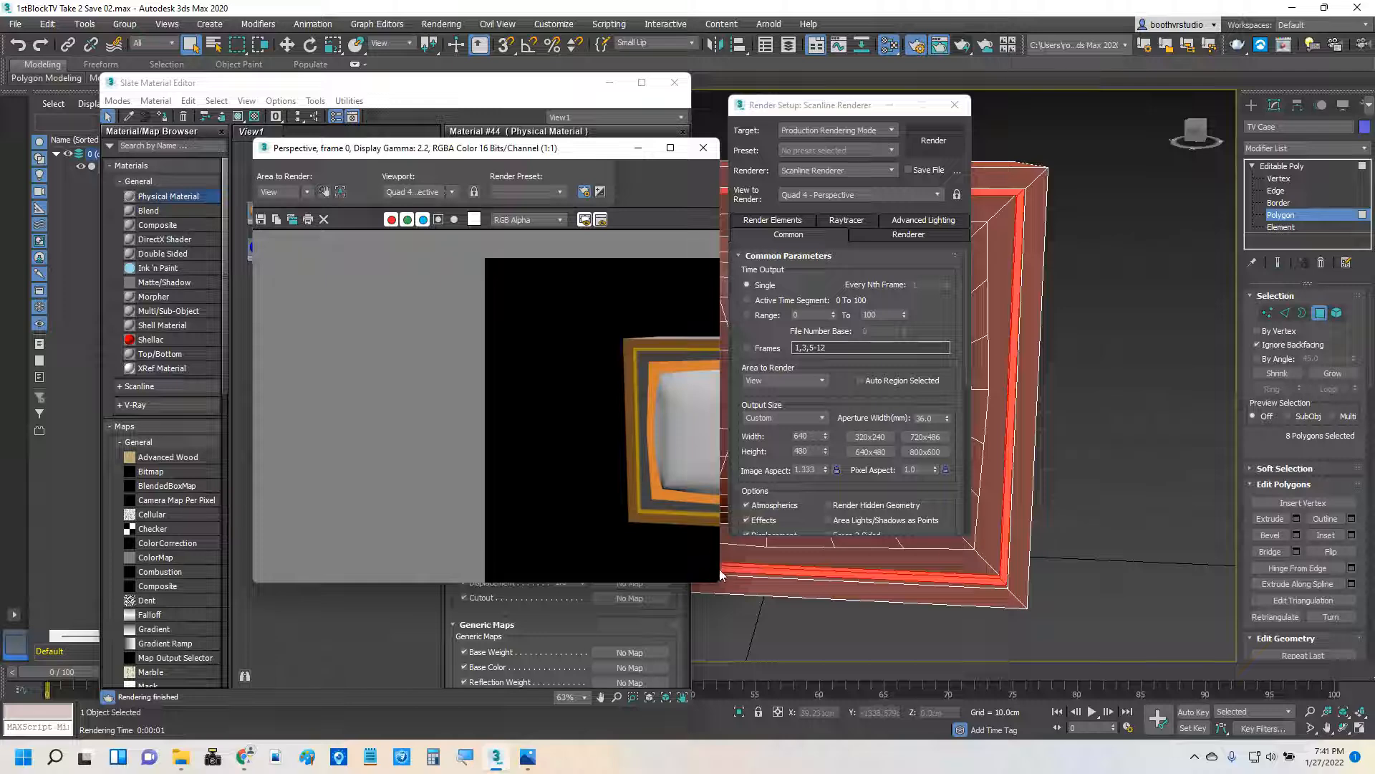
pyautogui.click(703, 148)
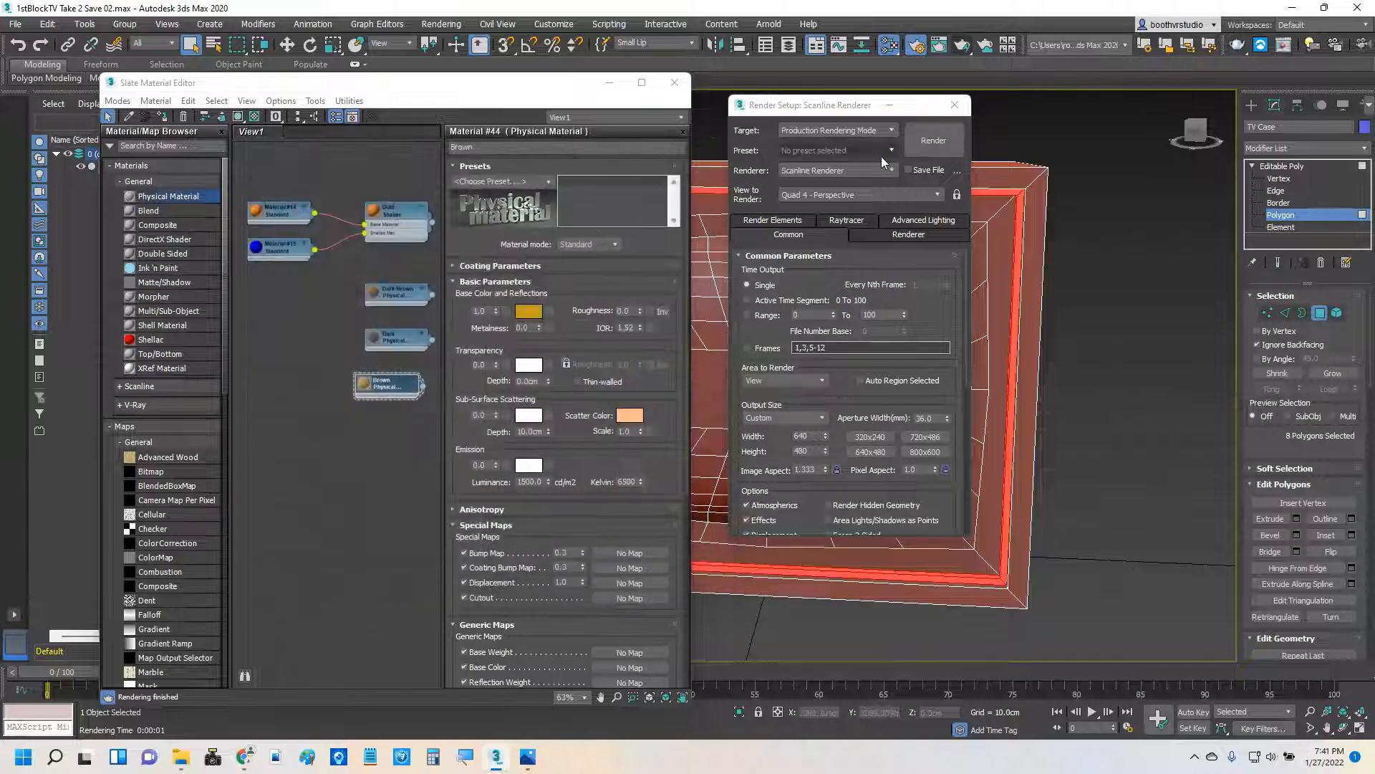
# Set the render output size to the HDTV (video) preset at 1920 x 1080 and render the perspective view.
pyautogui.click(823, 419)
pyautogui.click(823, 428)
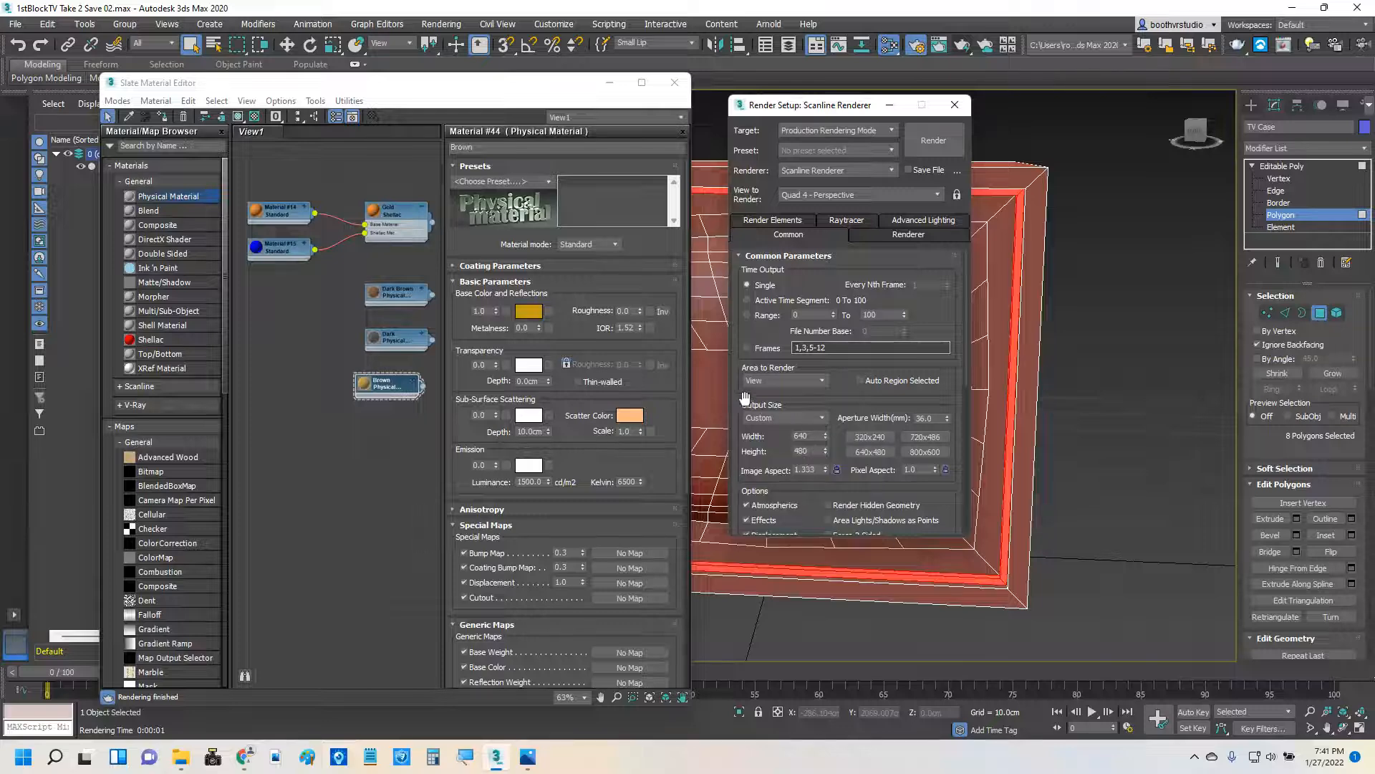
pyautogui.click(808, 420)
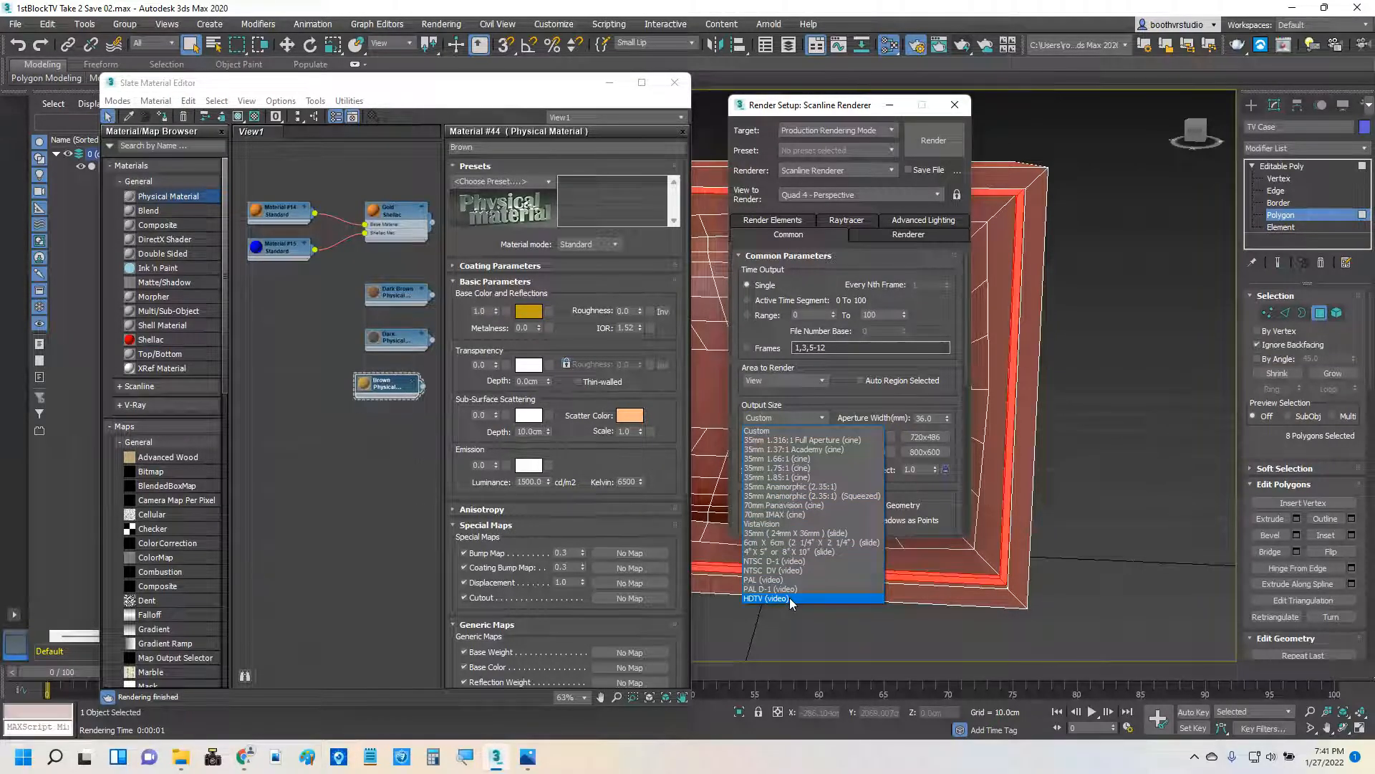
pyautogui.click(789, 597)
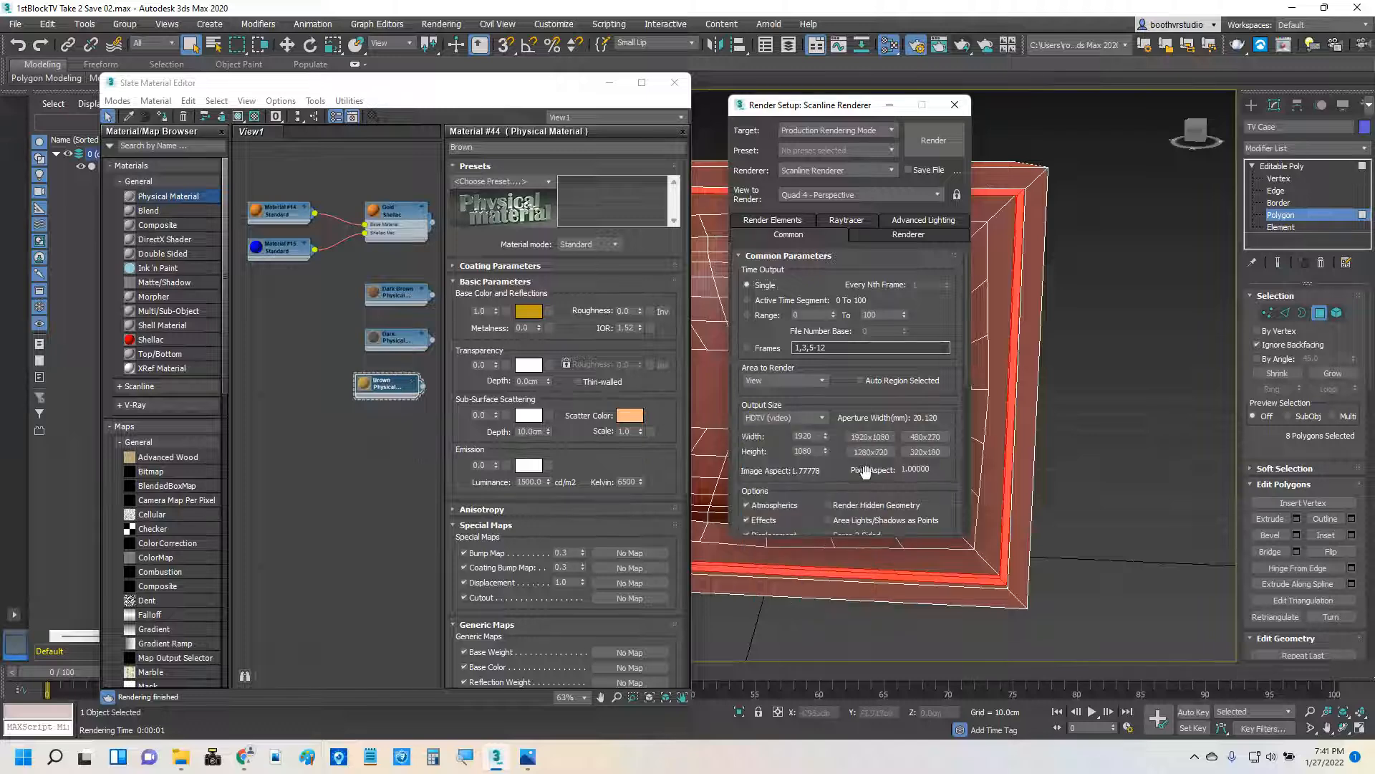
pyautogui.click(934, 144)
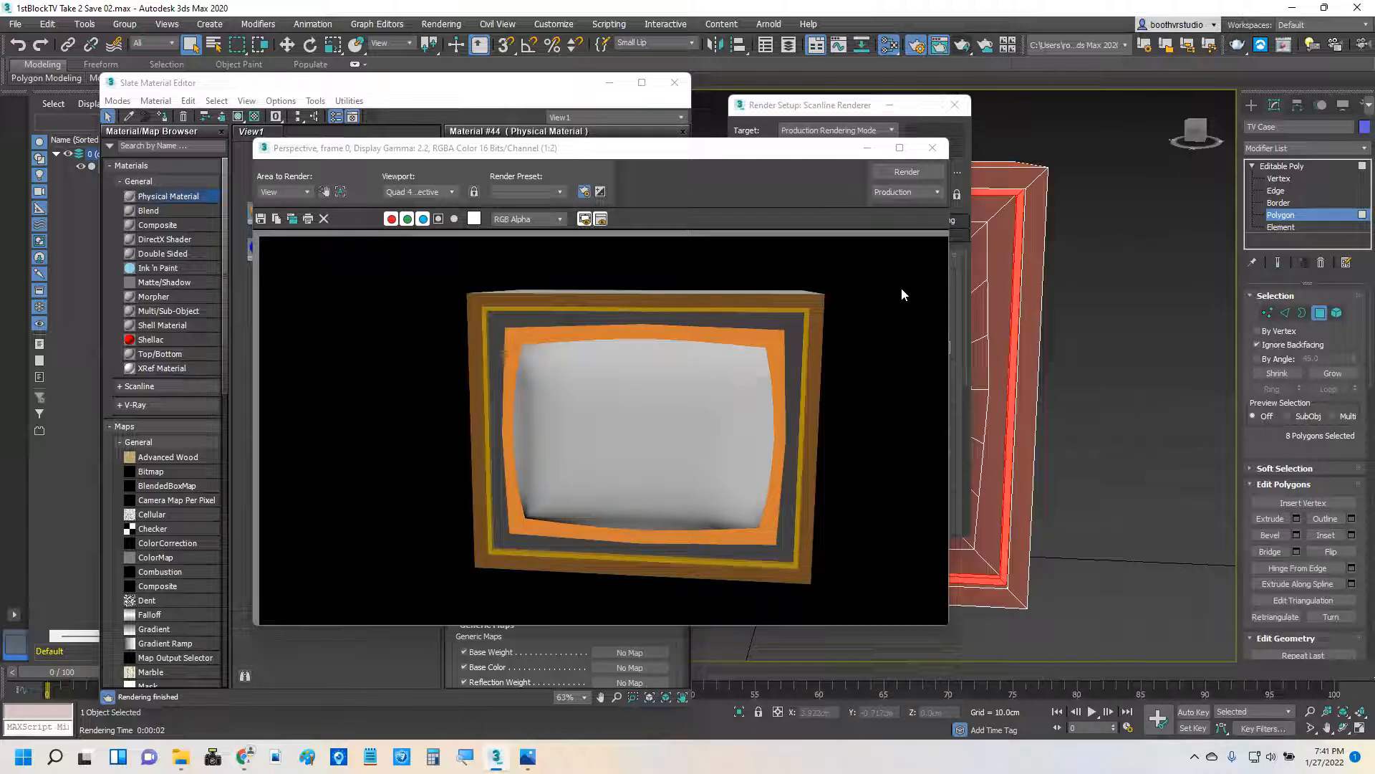
pyautogui.click(932, 148)
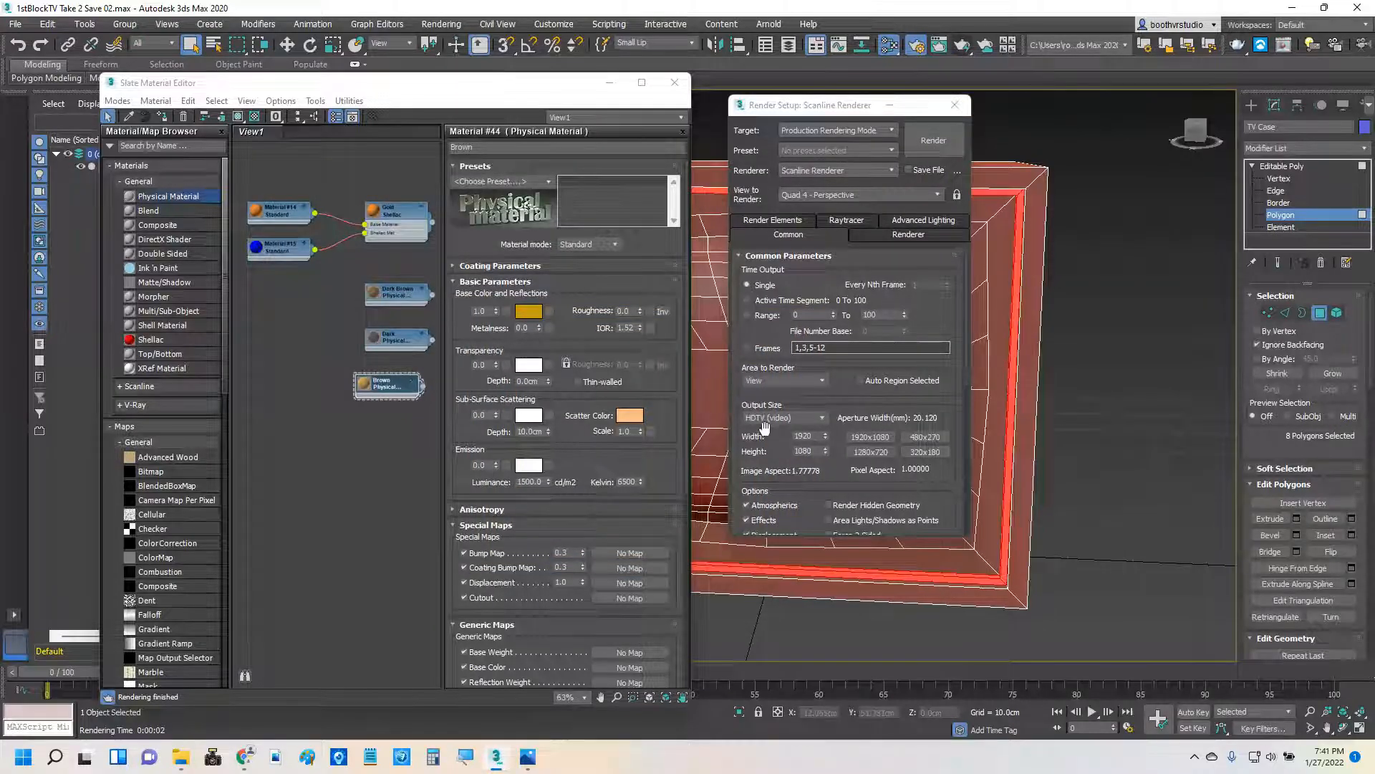
pyautogui.click(954, 109)
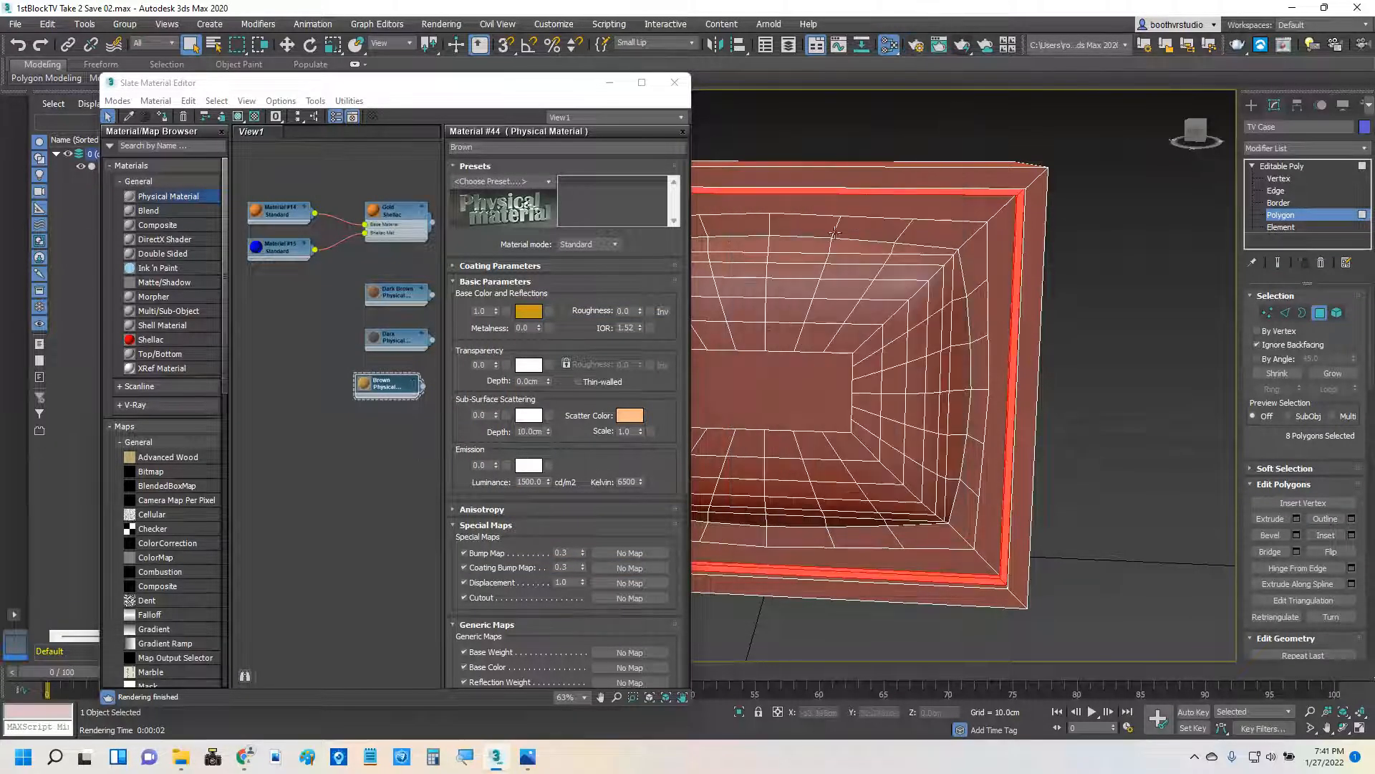
# Select the Screen polygon set and add a Physical Material below the Brown node, opening its parameters.
pyautogui.click(691, 44)
pyautogui.click(652, 84)
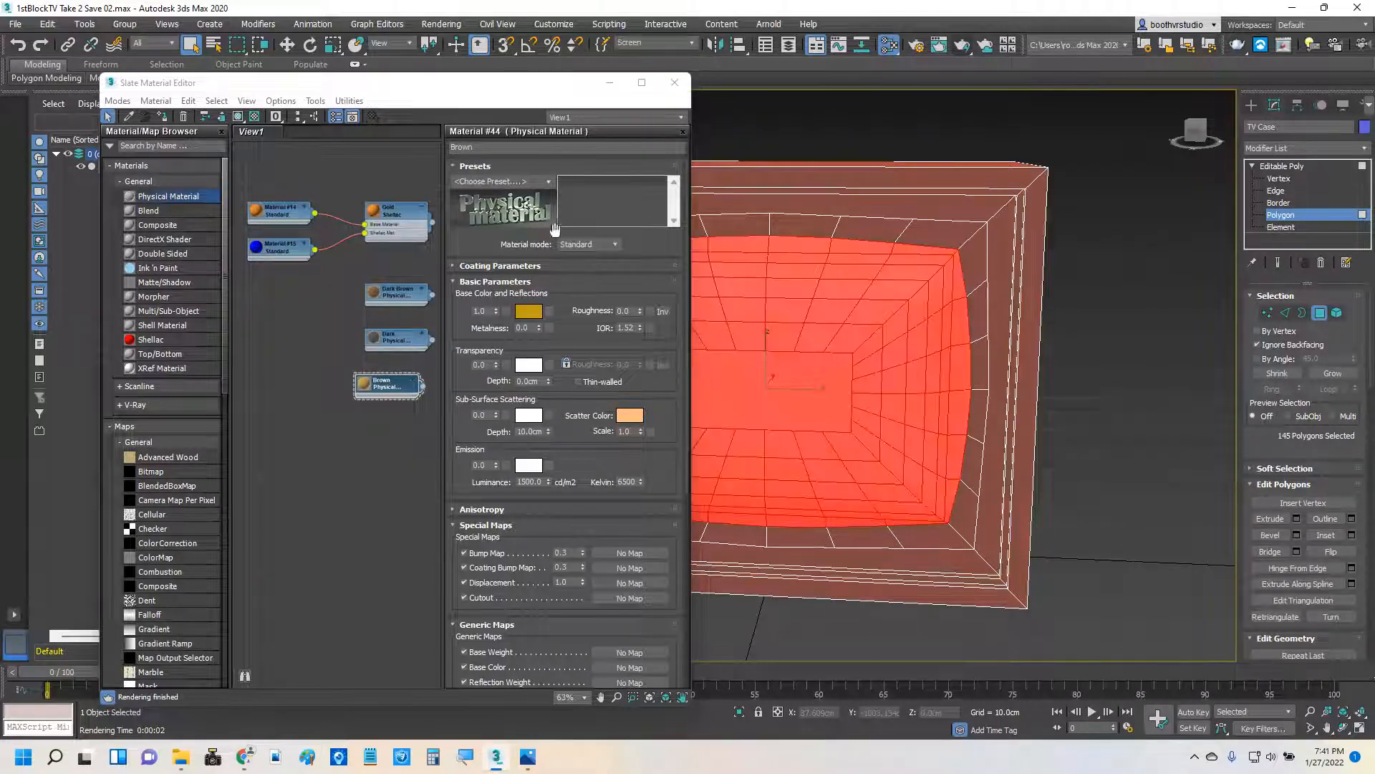
pyautogui.click(354, 494)
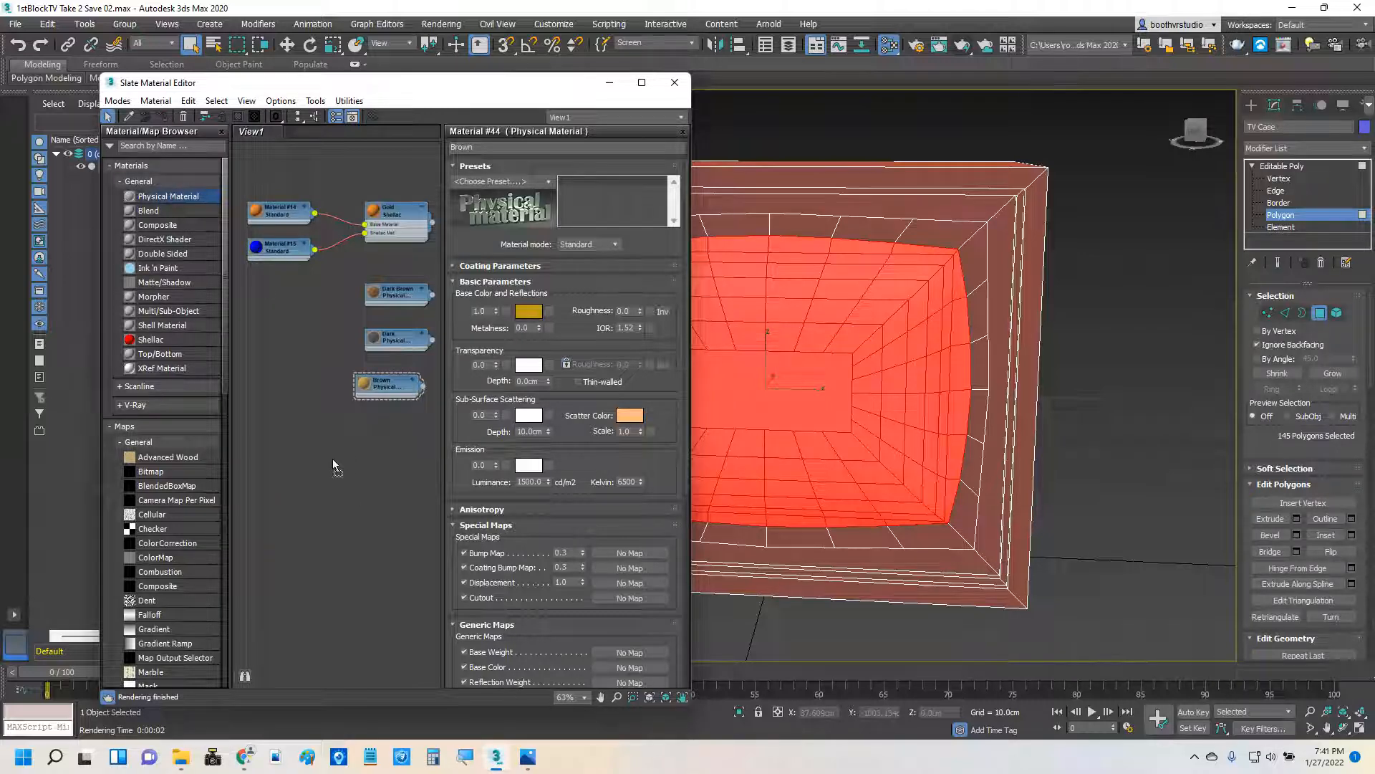
pyautogui.moveTo(332, 459); pyautogui.dragTo(336, 496)
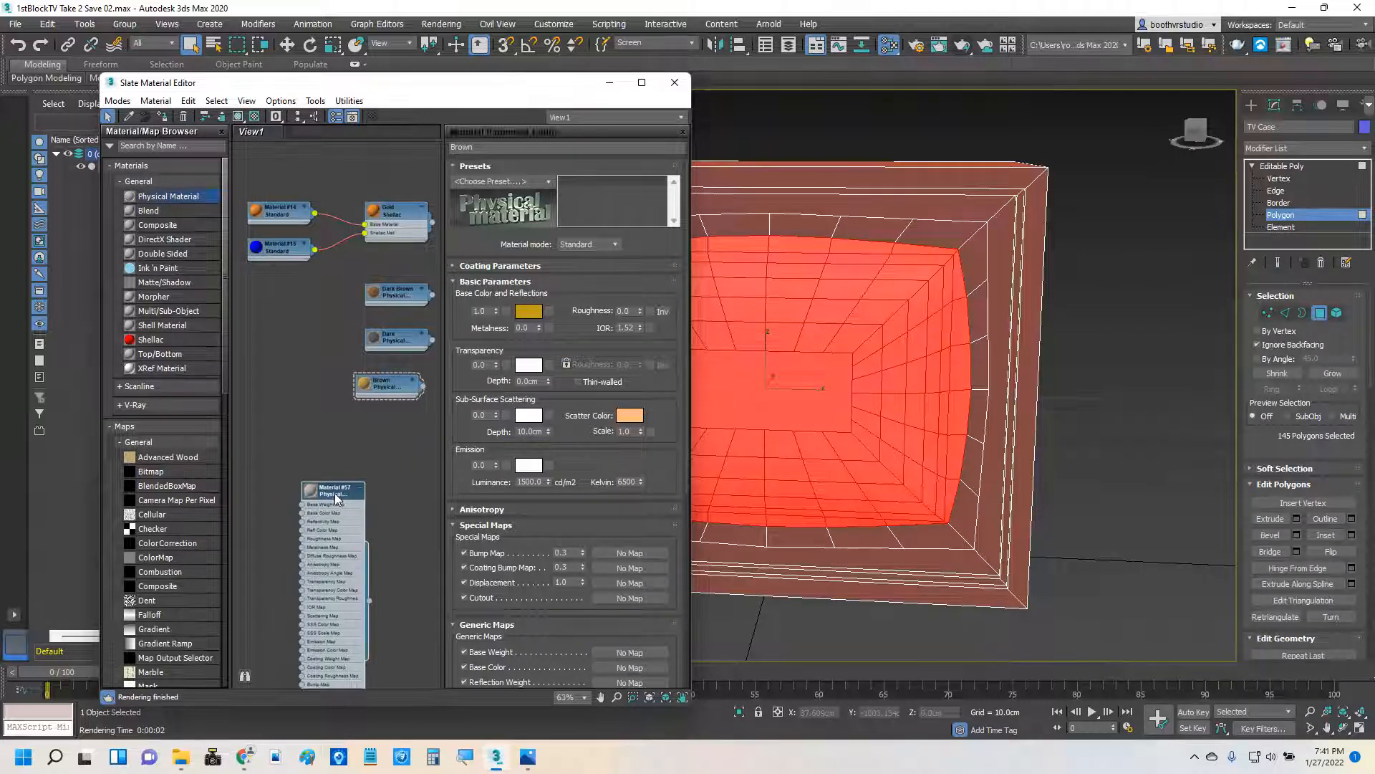
pyautogui.doubleClick(337, 495)
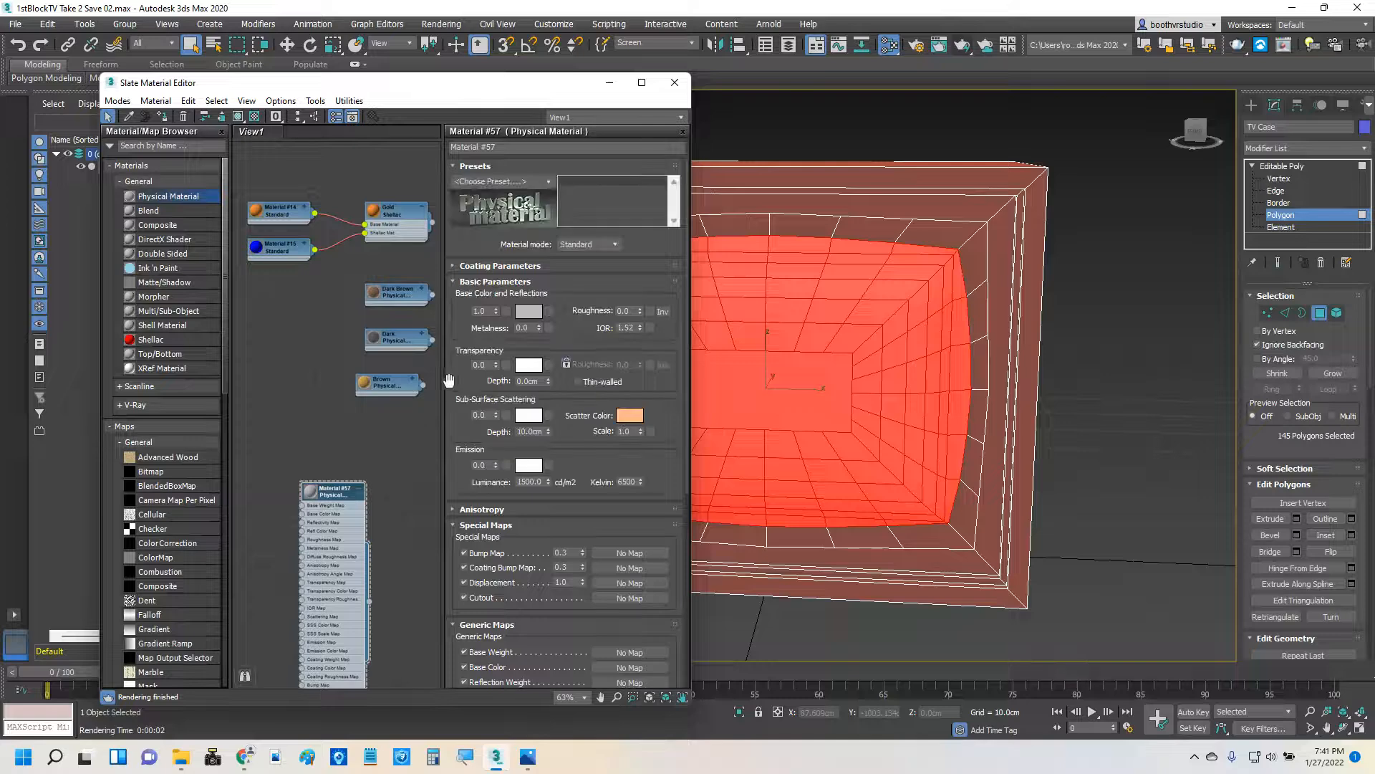
# Set the new material's base color to pale cyan with RGB 0.672, 0.974, 0.974 and its transparency to 0.9.
pyautogui.click(529, 312)
pyautogui.click(347, 100)
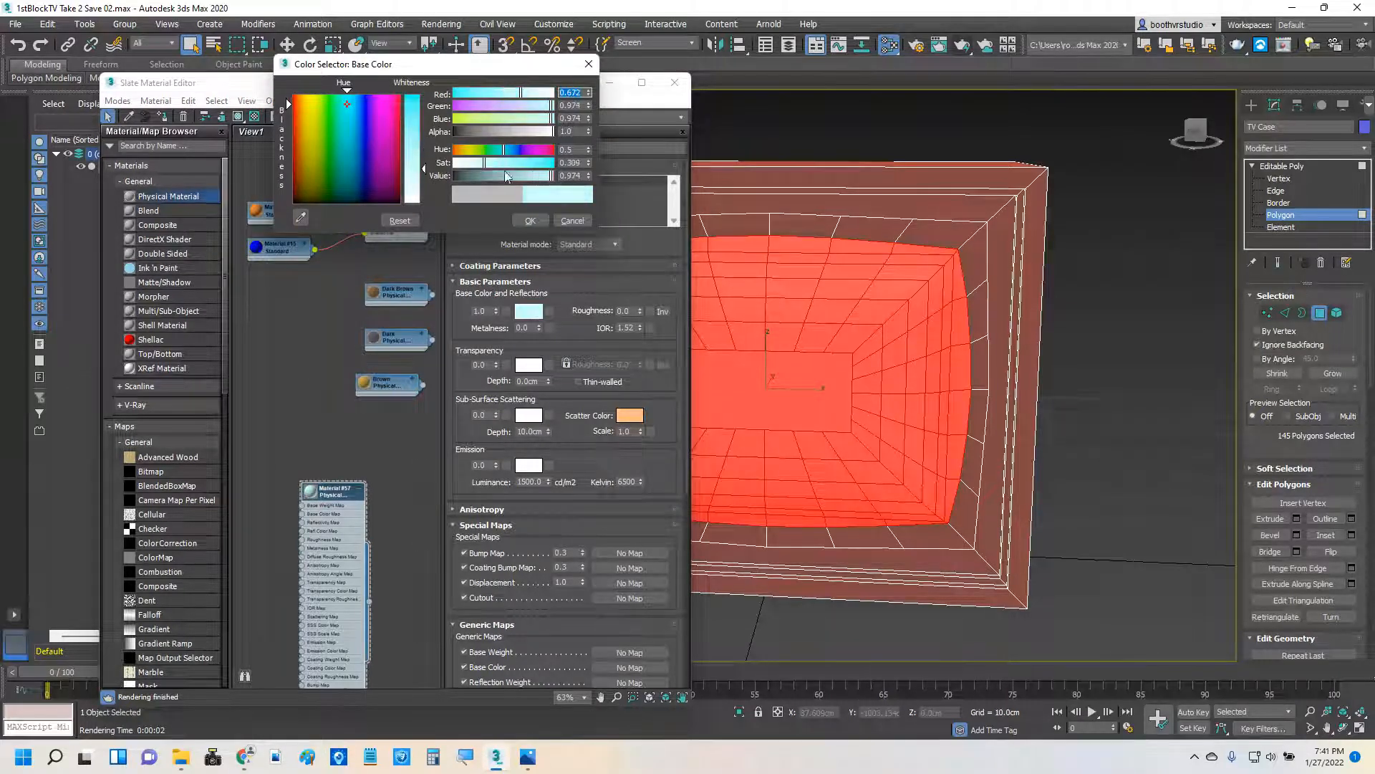
pyautogui.click(531, 219)
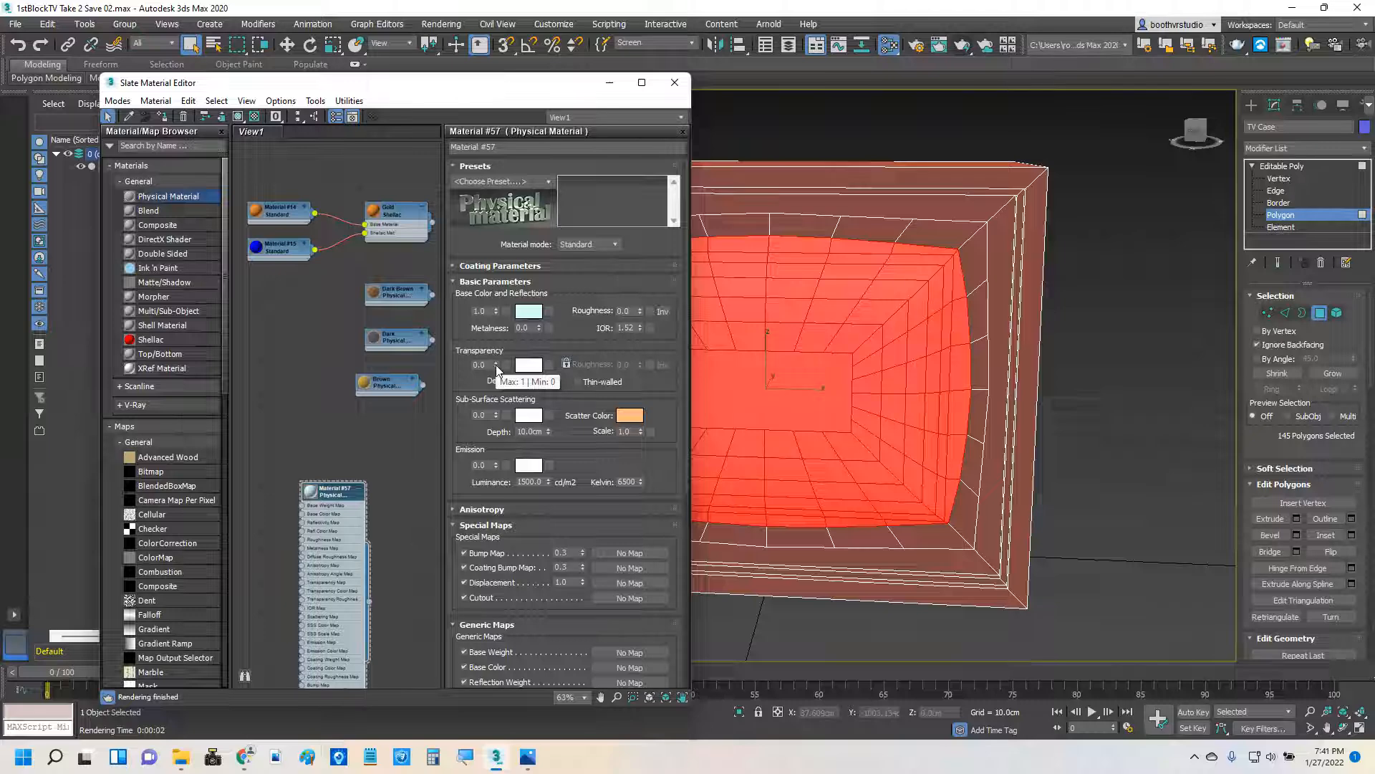
pyautogui.doubleClick(466, 366)
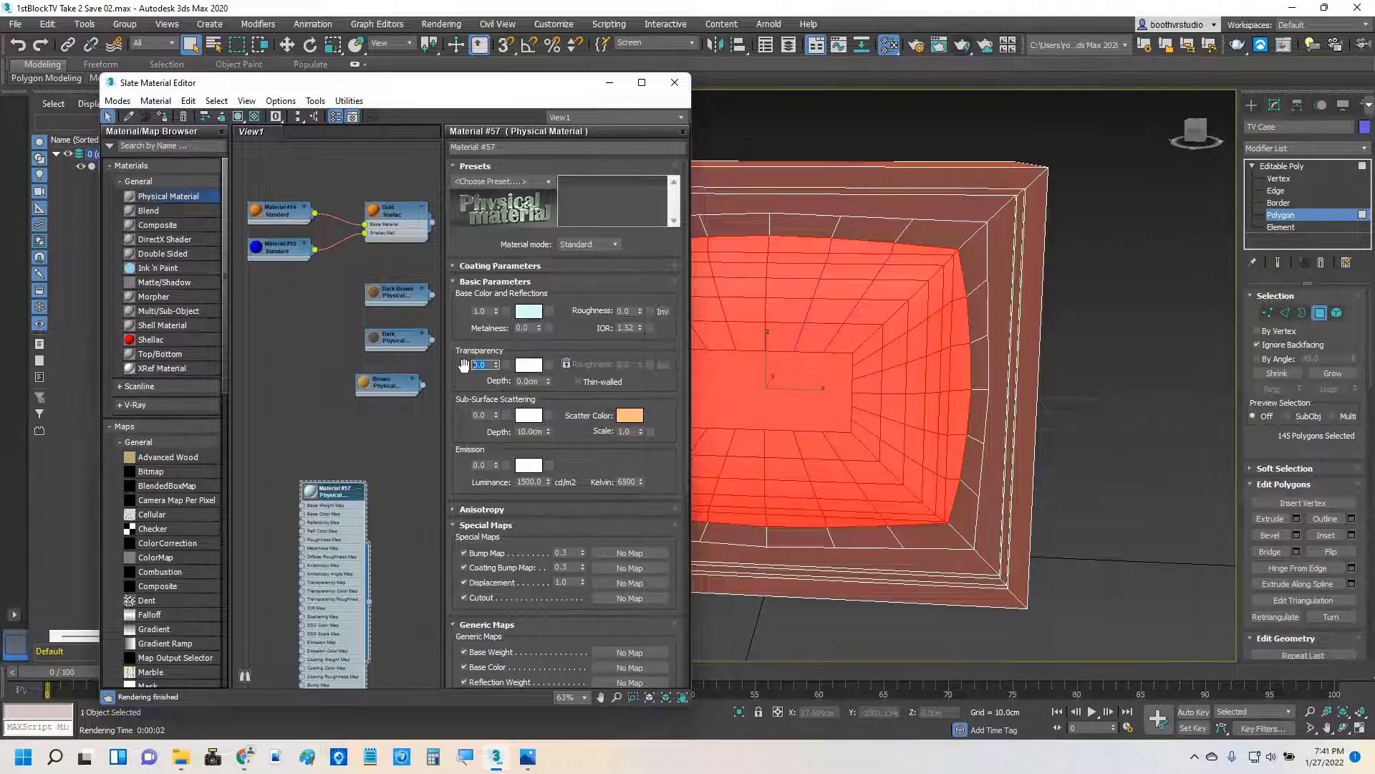
pyautogui.write('0.9')
pyautogui.press('Return')
# Collapse the new Physical Material node and lay out all material nodes in an aligned column.
pyautogui.moveTo(341, 491); pyautogui.dragTo(359, 438)
pyautogui.click(381, 435)
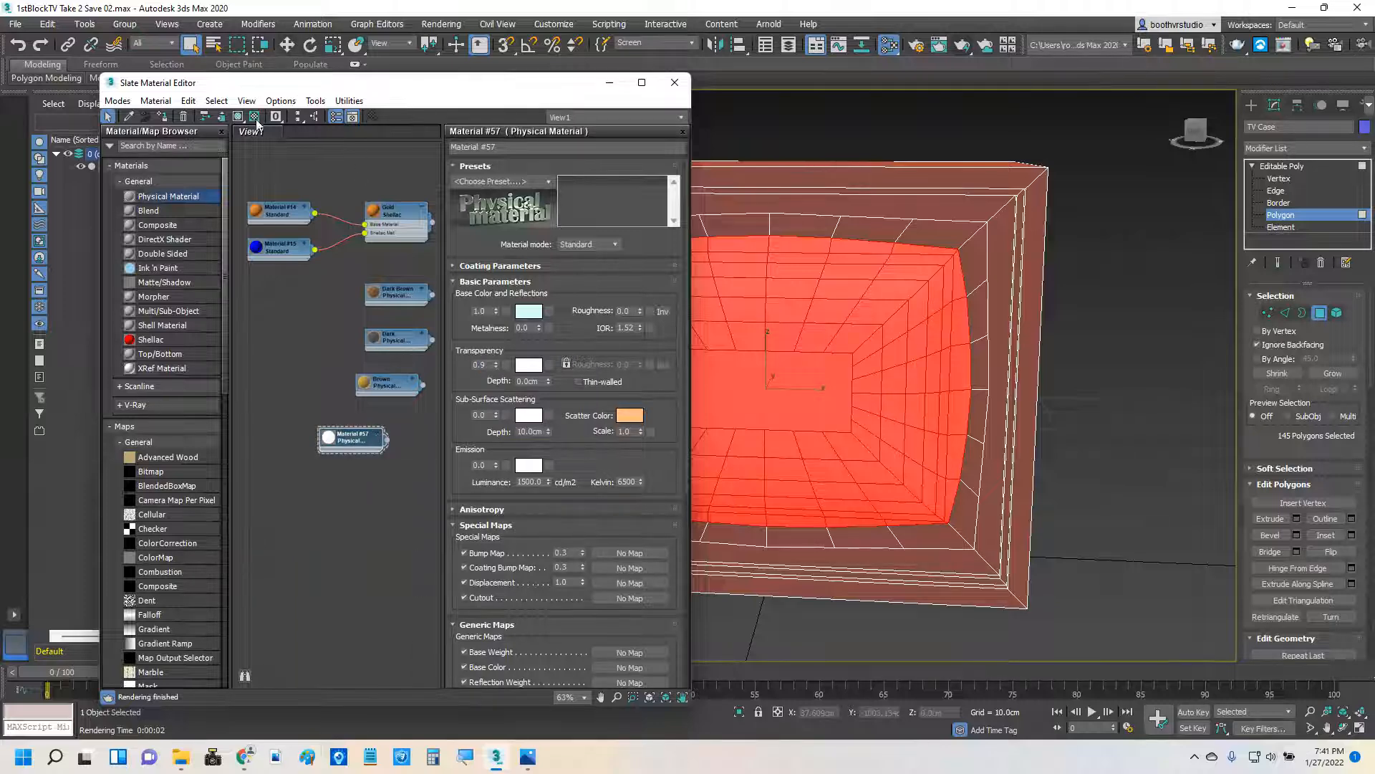
pyautogui.click(296, 118)
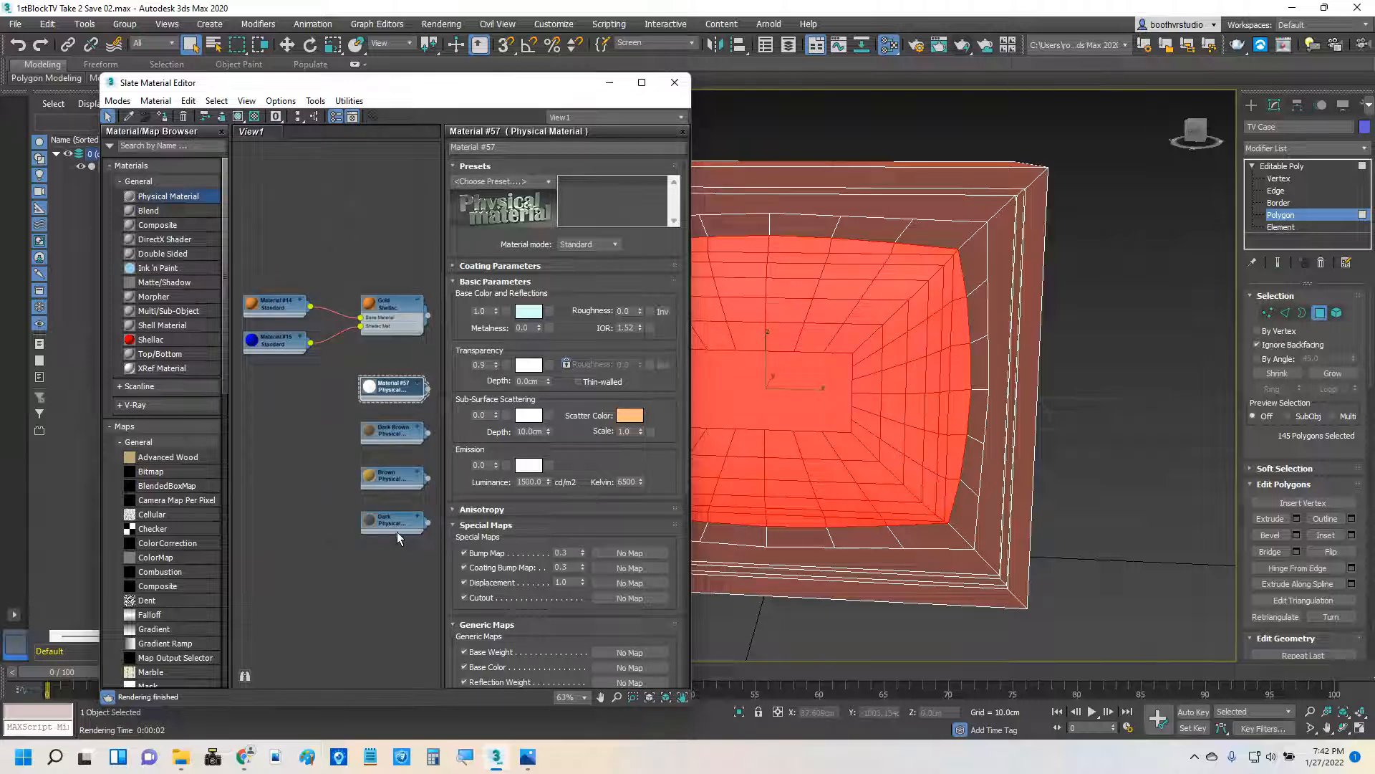
# Name the new material Screen and assign it to the selected screen polygons of the TV case.
pyautogui.click(512, 147)
pyautogui.write('Scree')
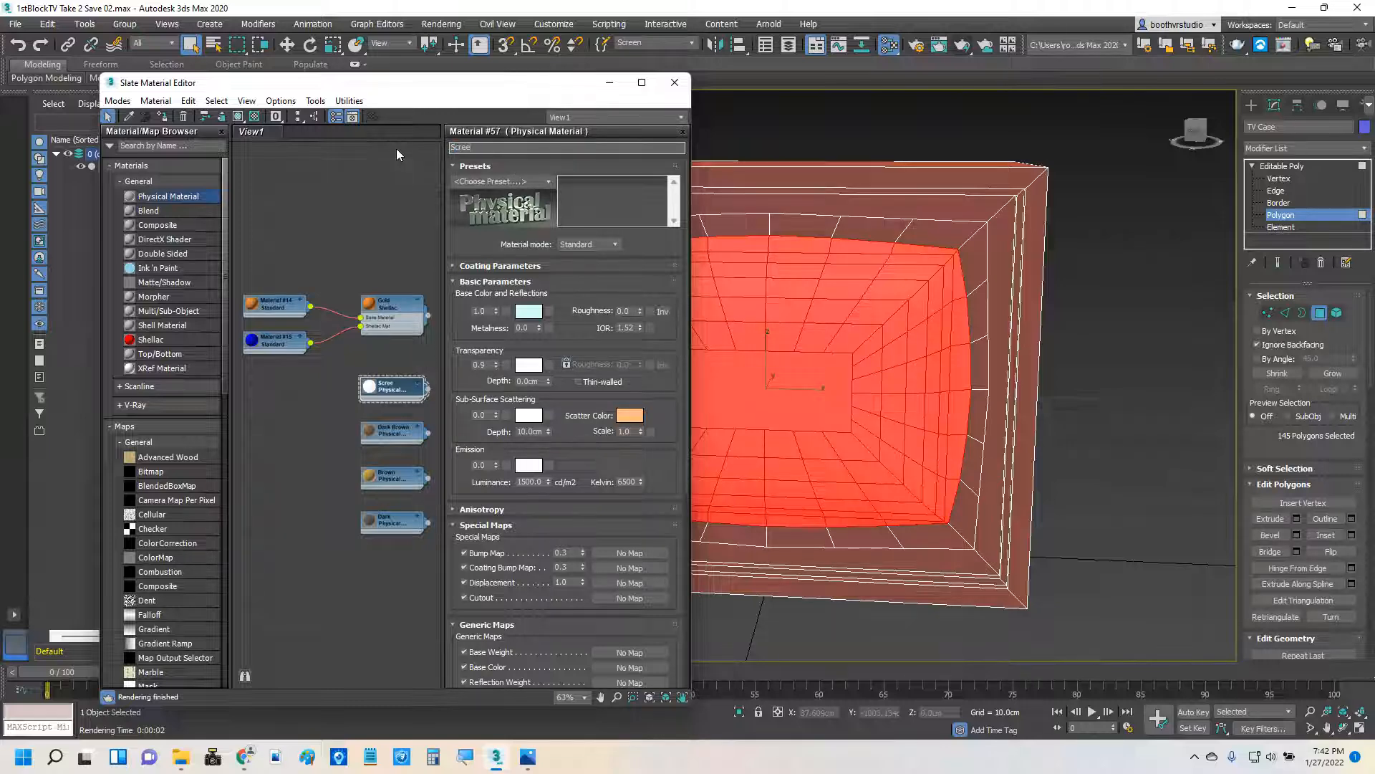
pyautogui.write('n')
pyautogui.moveTo(429, 389); pyautogui.dragTo(773, 344)
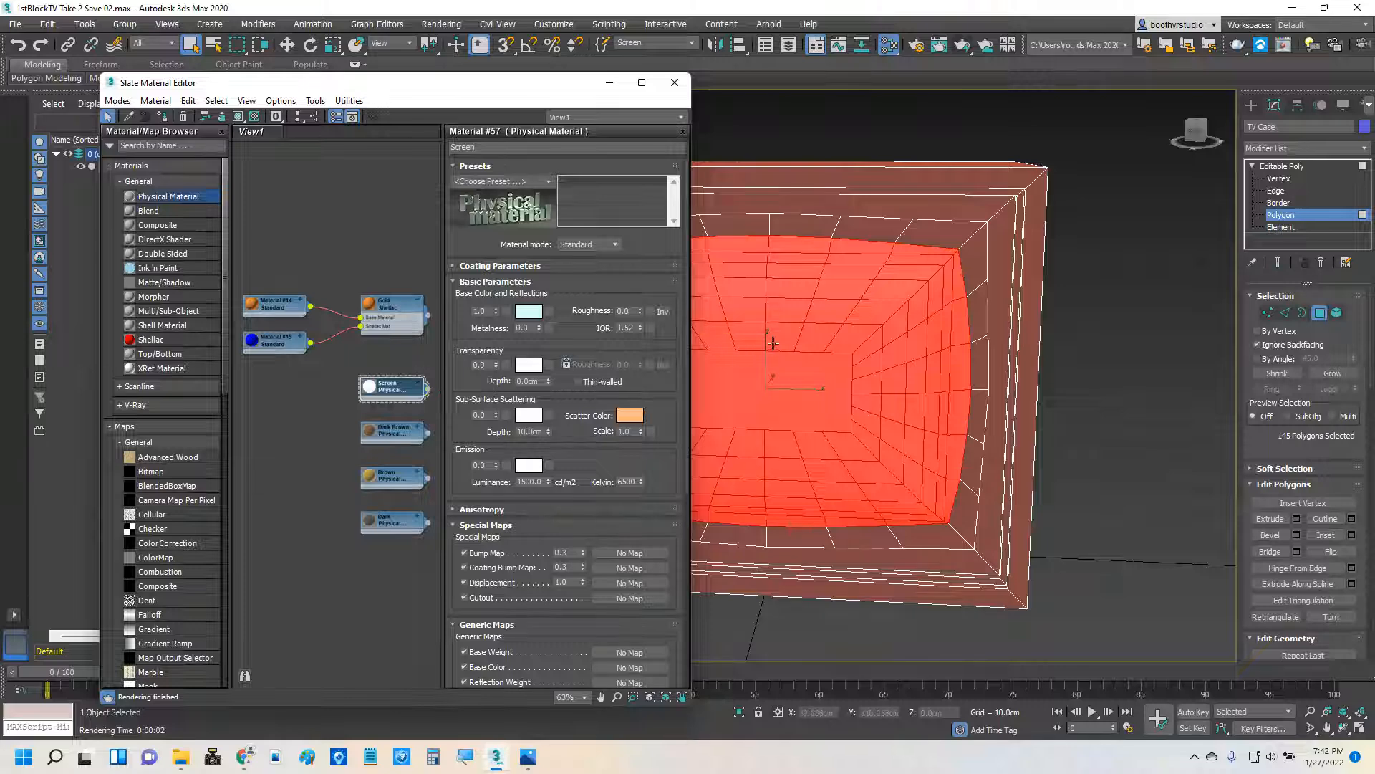
# Render the perspective view to check the Screen material, and minimize the rendered image and the material editor.
pyautogui.click(965, 46)
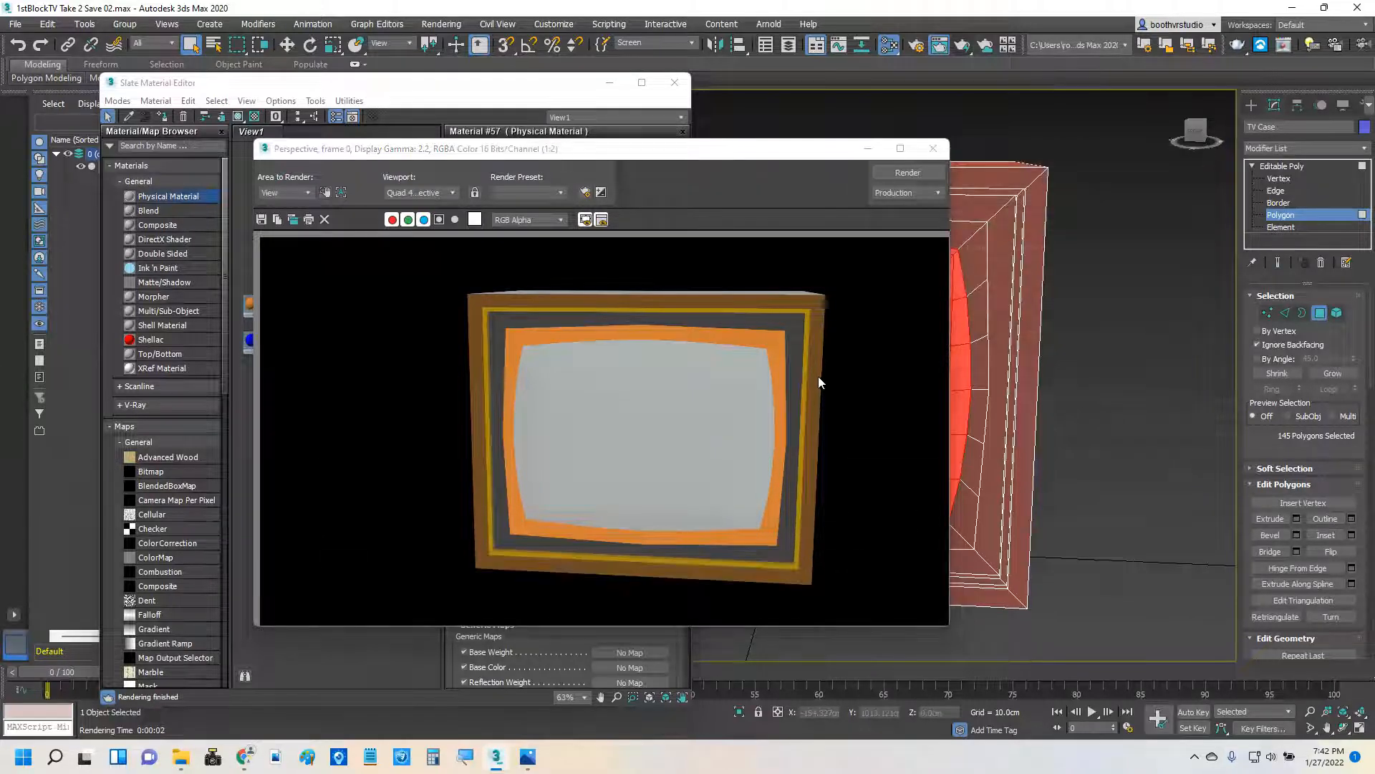
pyautogui.click(869, 149)
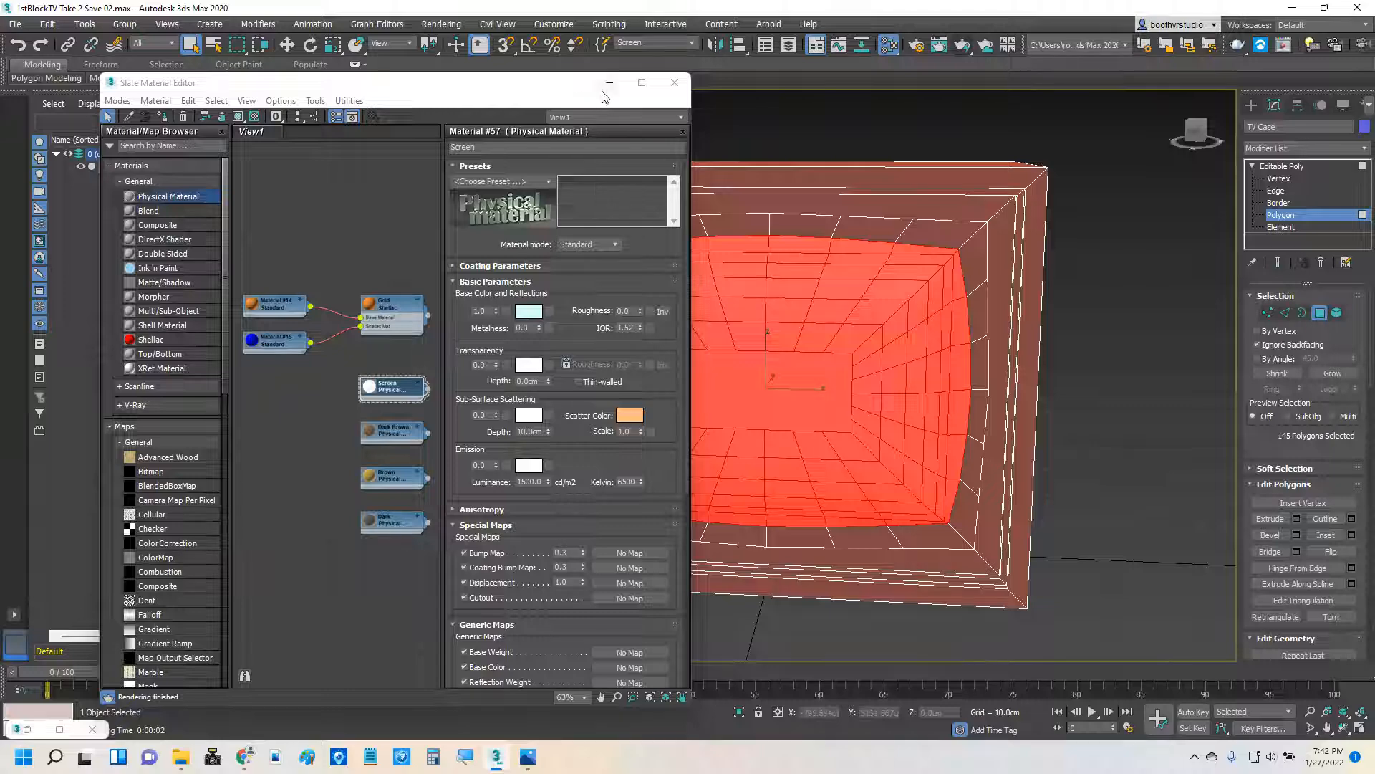
pyautogui.click(609, 83)
# Deselect the screen polygons, leave polygon editing, and hide the TV Case object.
pyautogui.keyDown('alt'); pyautogui.moveTo(865, 392); pyautogui.dragTo(783, 370, button='middle'); pyautogui.keyUp('alt')
pyautogui.click(454, 376)
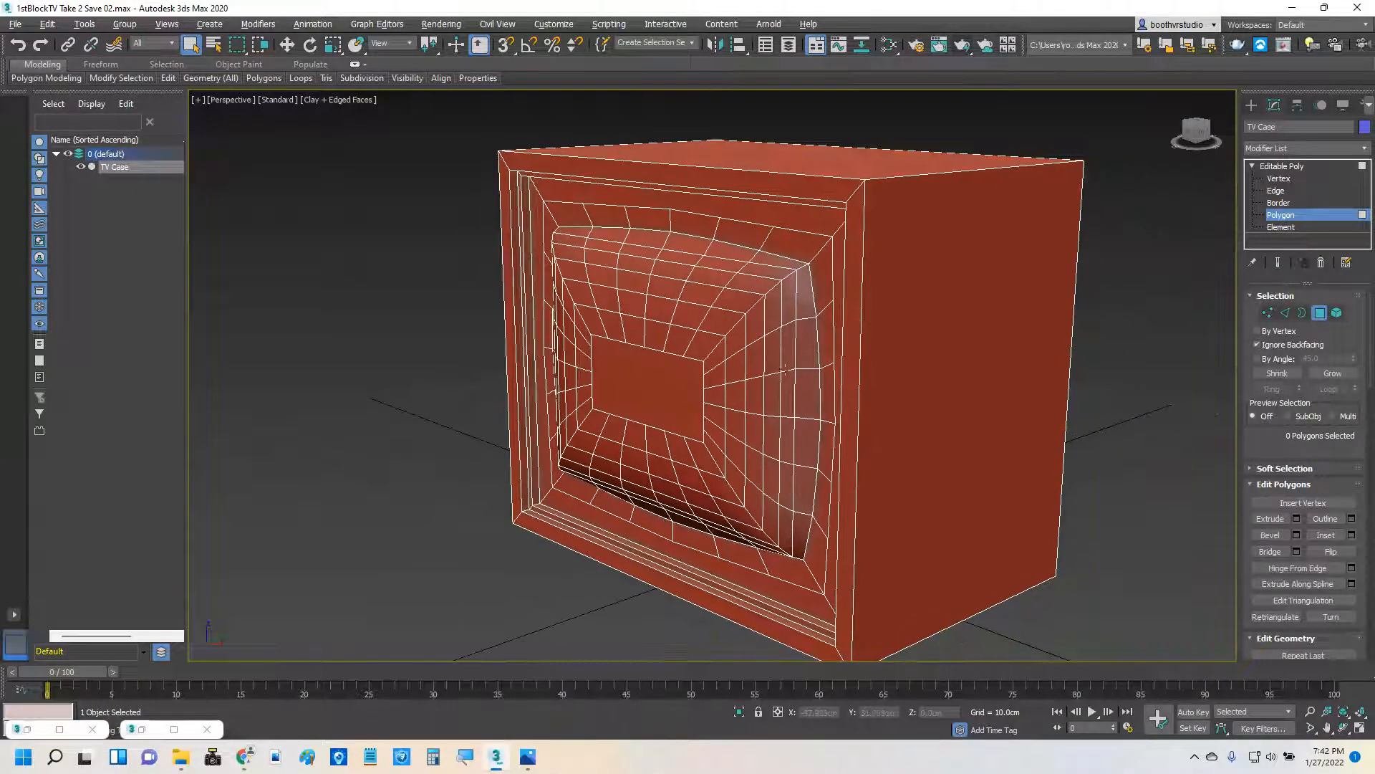
pyautogui.click(1252, 105)
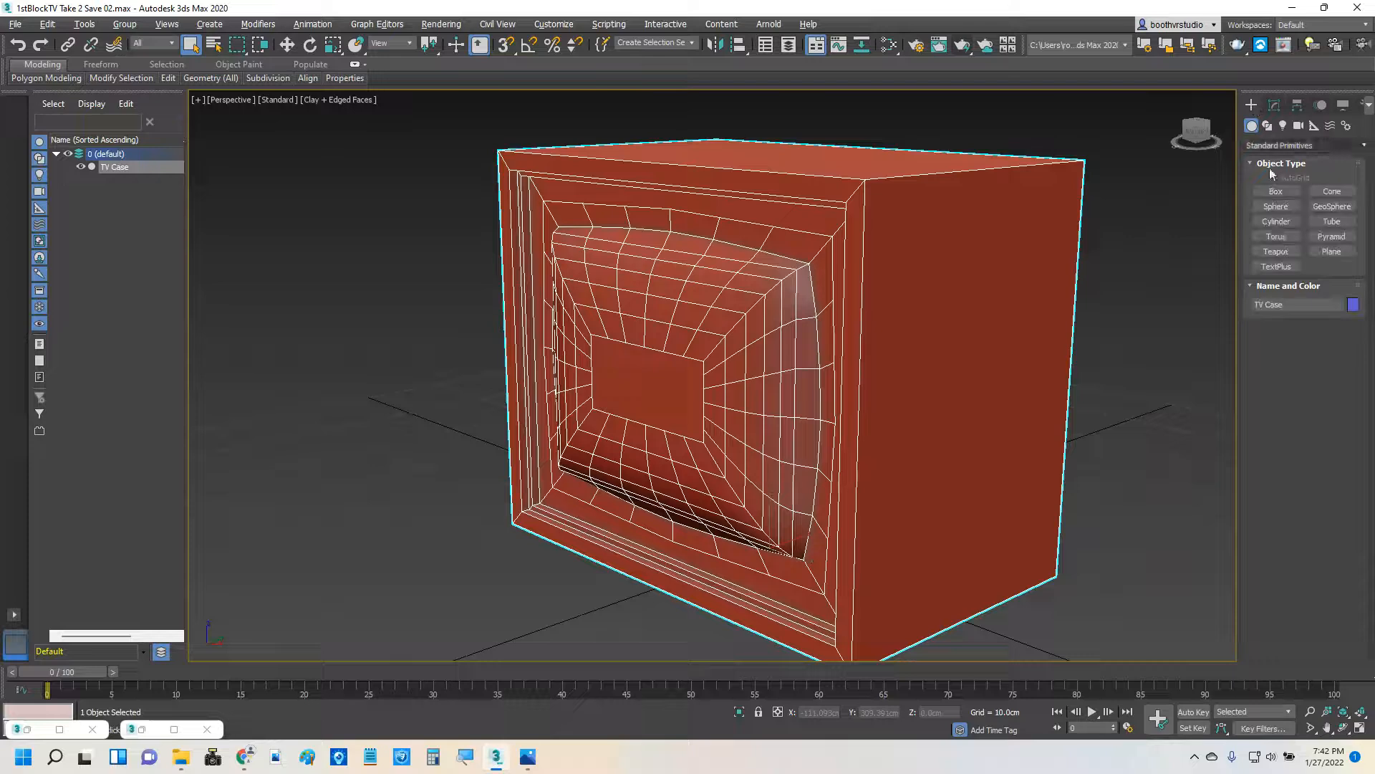
pyautogui.click(1276, 251)
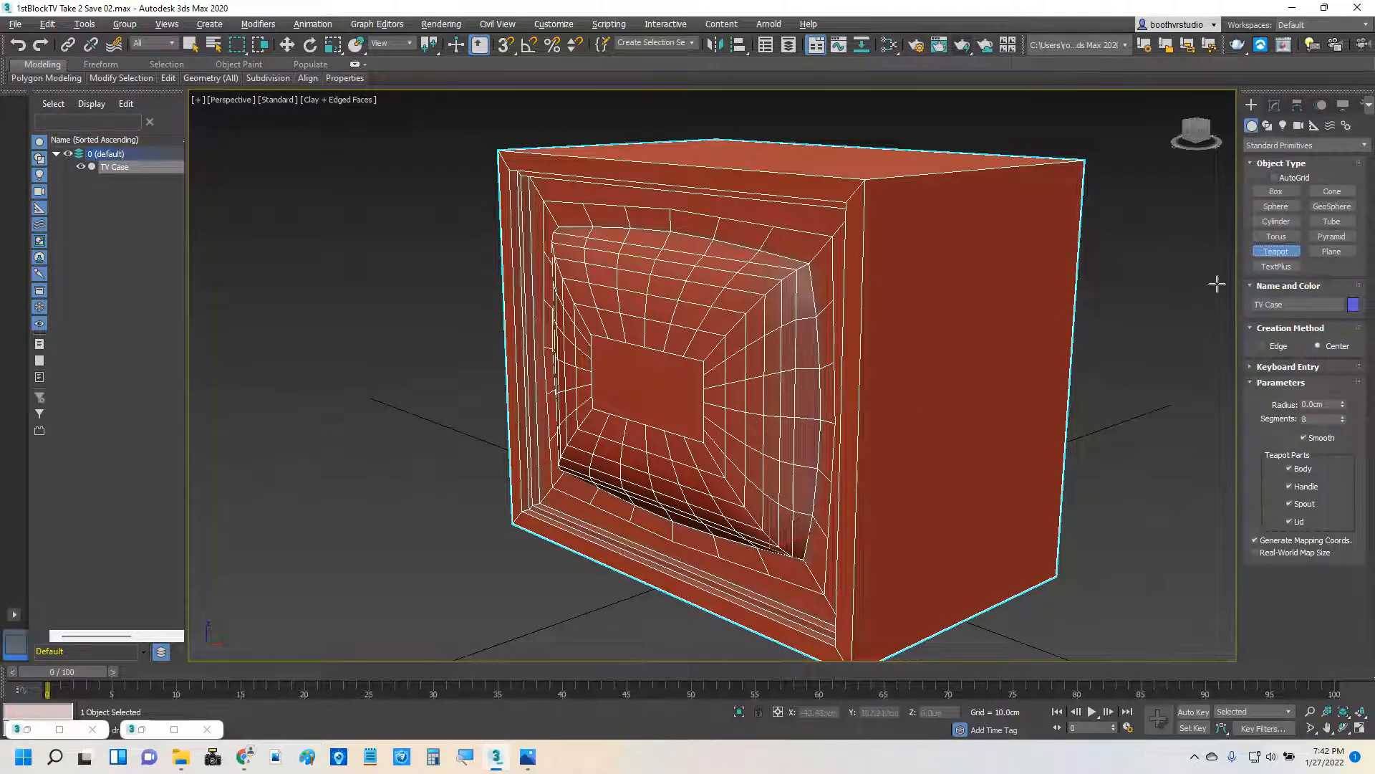
pyautogui.rightClick(1131, 286)
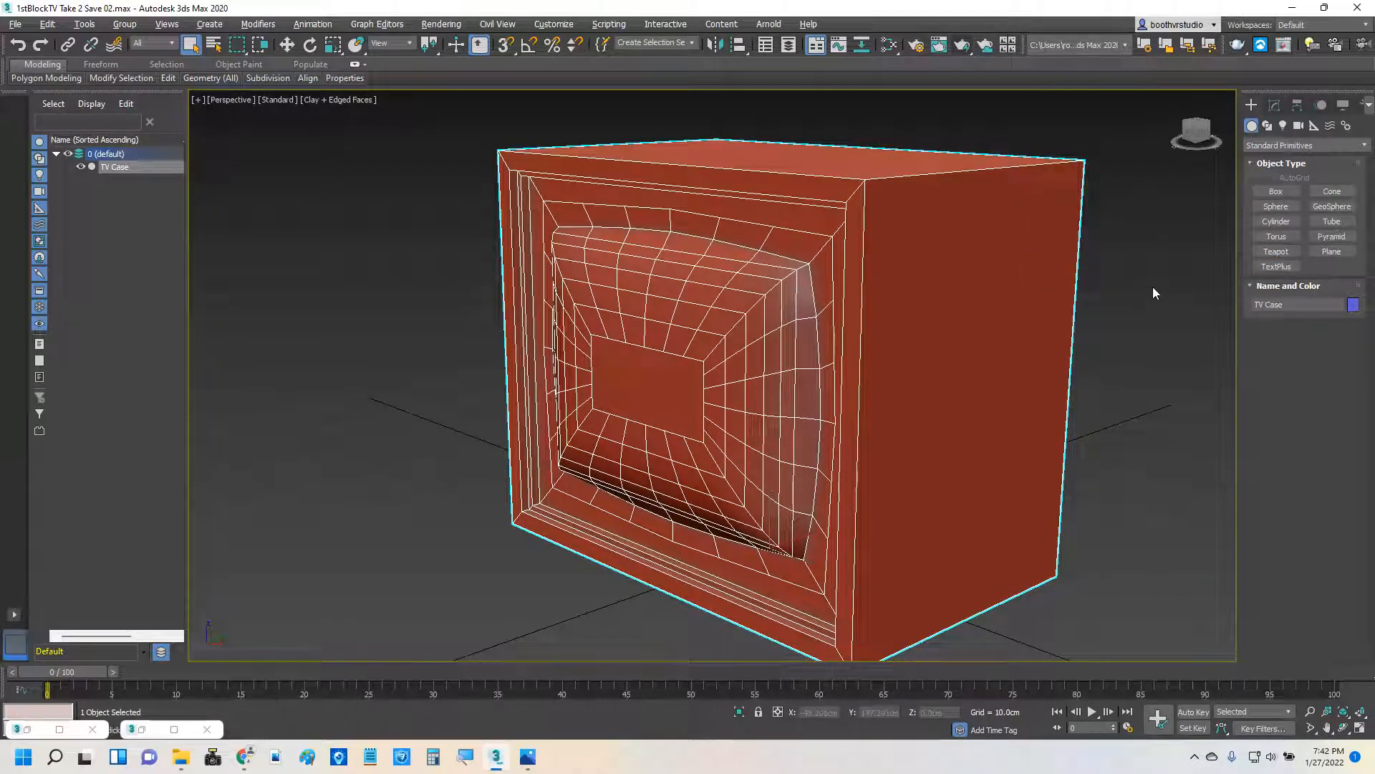
pyautogui.rightClick(1153, 286)
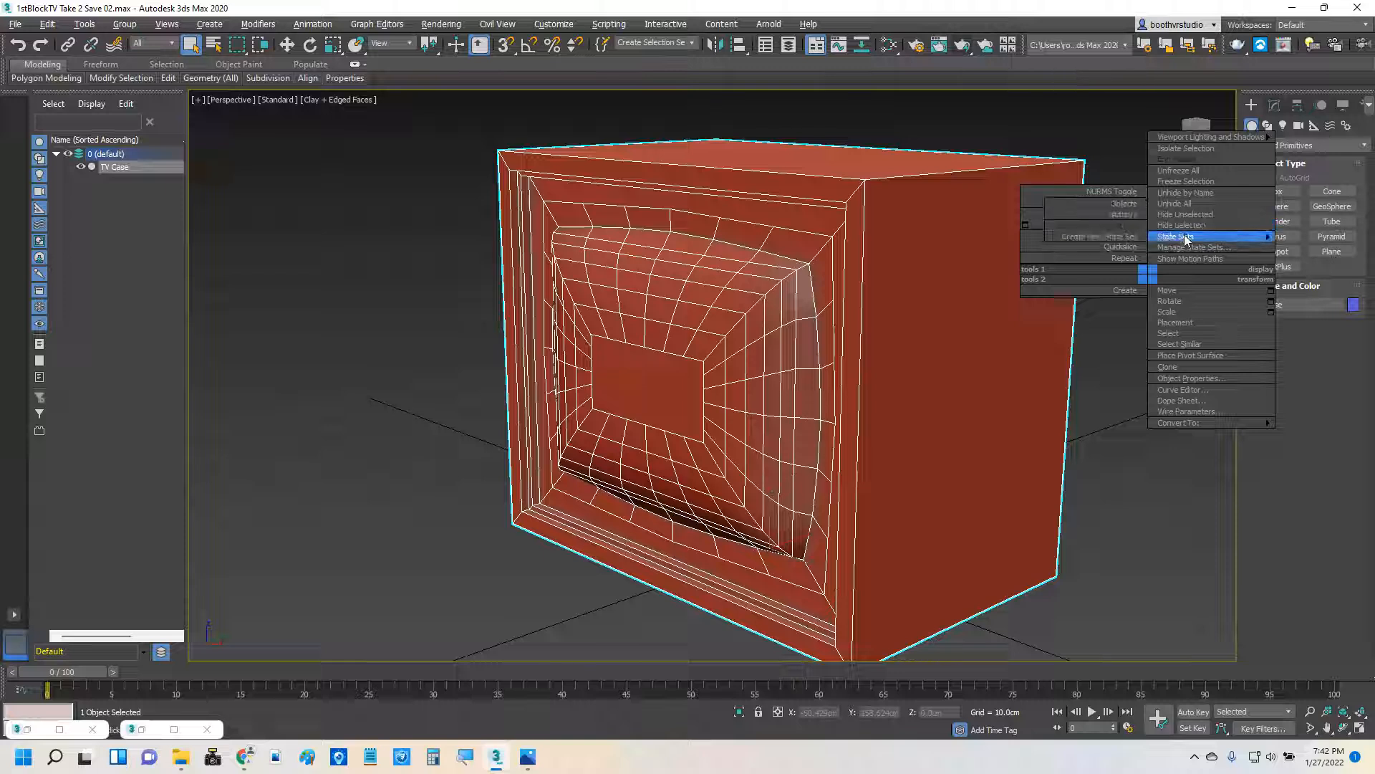
pyautogui.click(1180, 225)
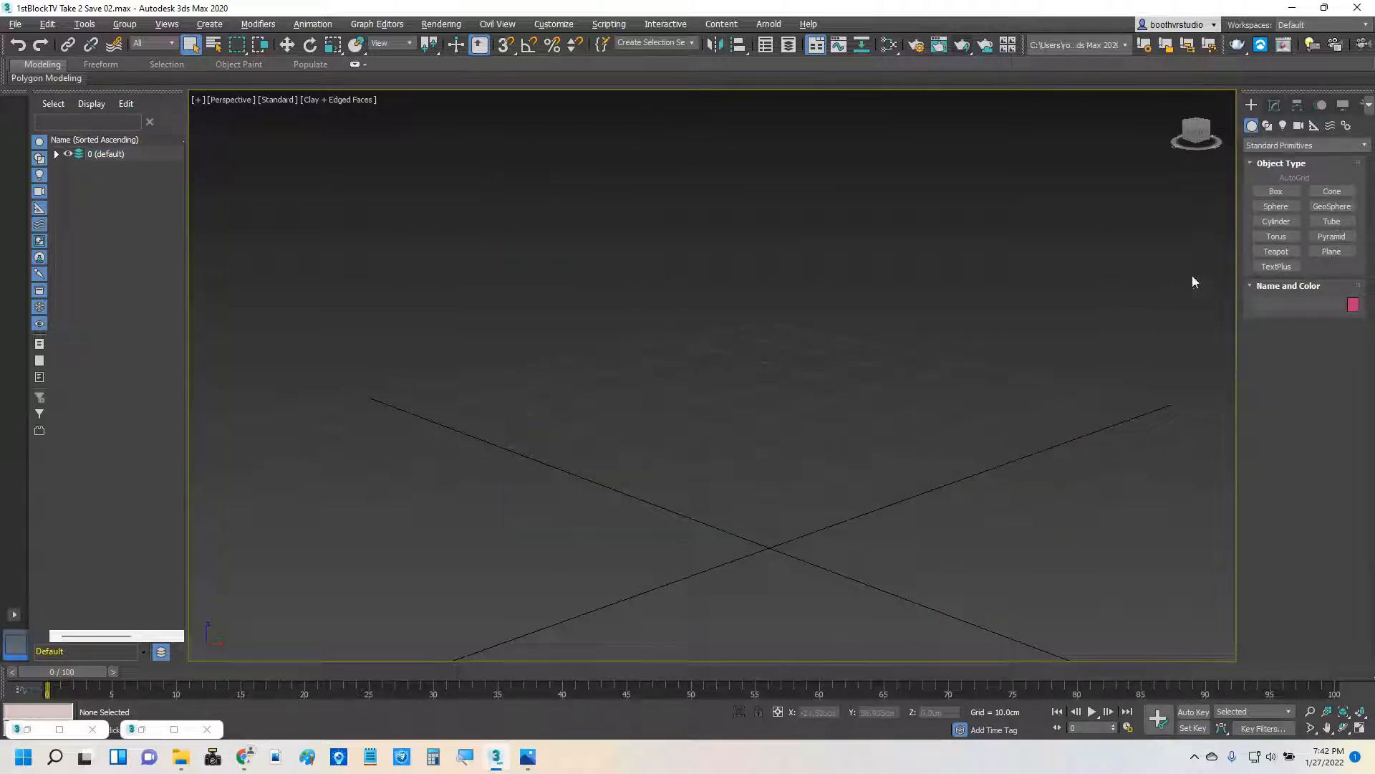
# Create a teapot with a radius of about 5.8 cm at the grid origin and raise it to about 3.8 cm.
pyautogui.click(1276, 251)
pyautogui.moveTo(764, 546); pyautogui.dragTo(801, 569)
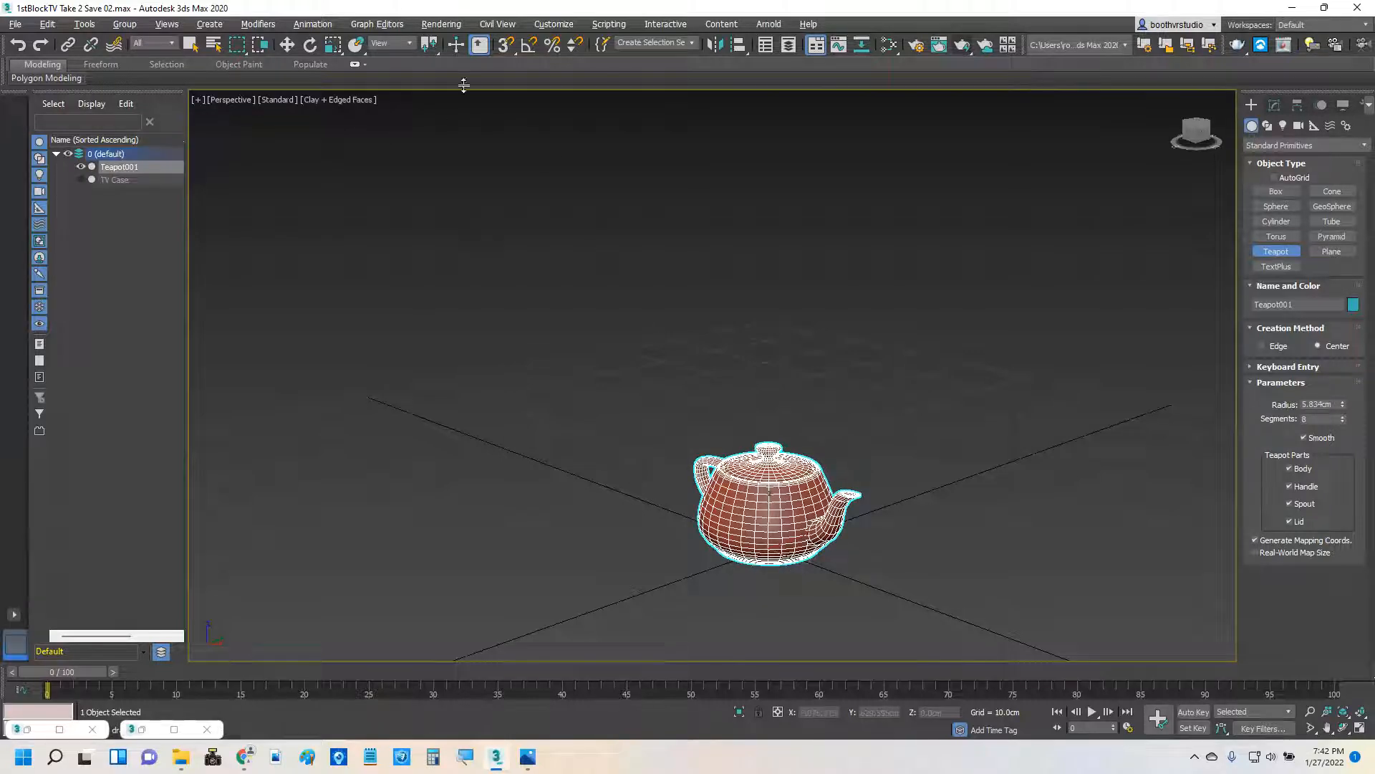
pyautogui.click(287, 45)
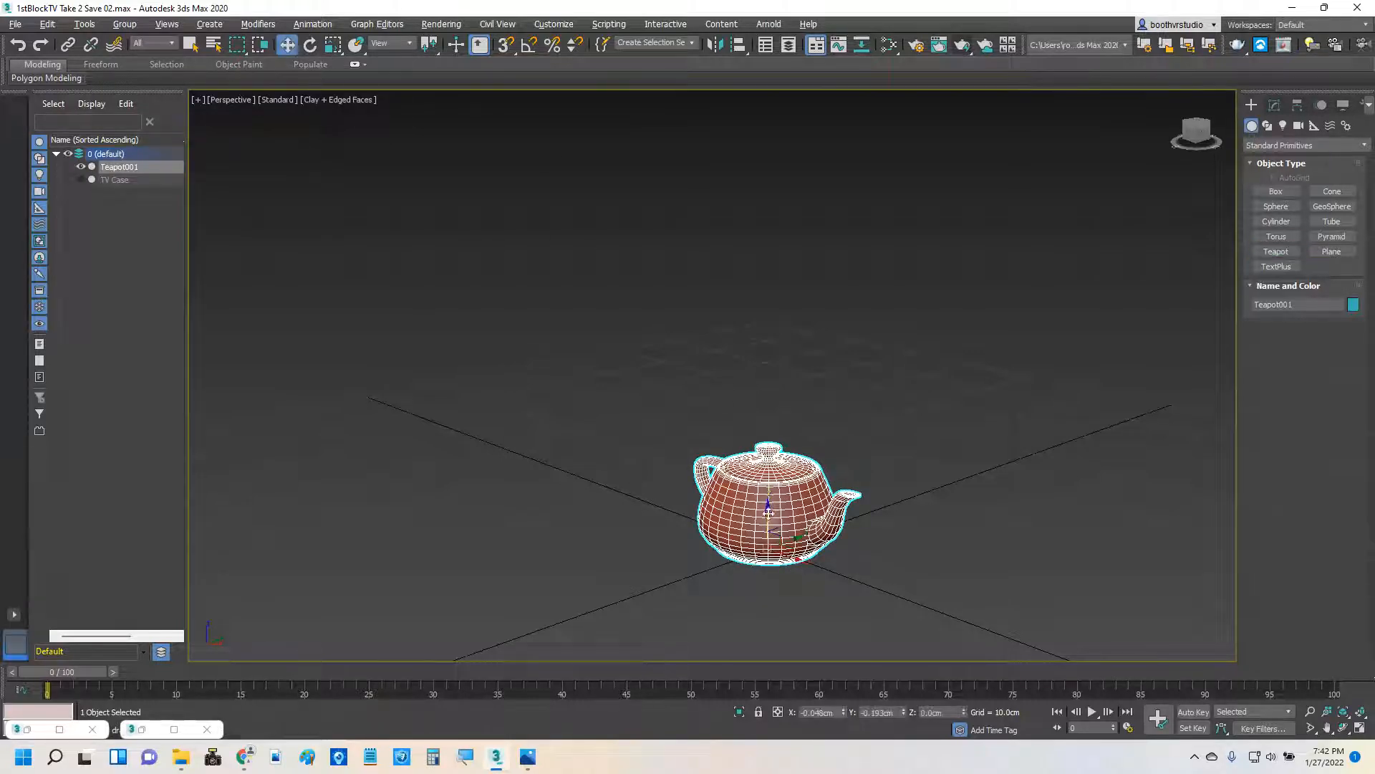
pyautogui.moveTo(775, 519); pyautogui.dragTo(778, 474)
# Unhide the TV Case and raise the teapot inside it to the middle of the screen area.
pyautogui.rightClick(971, 329)
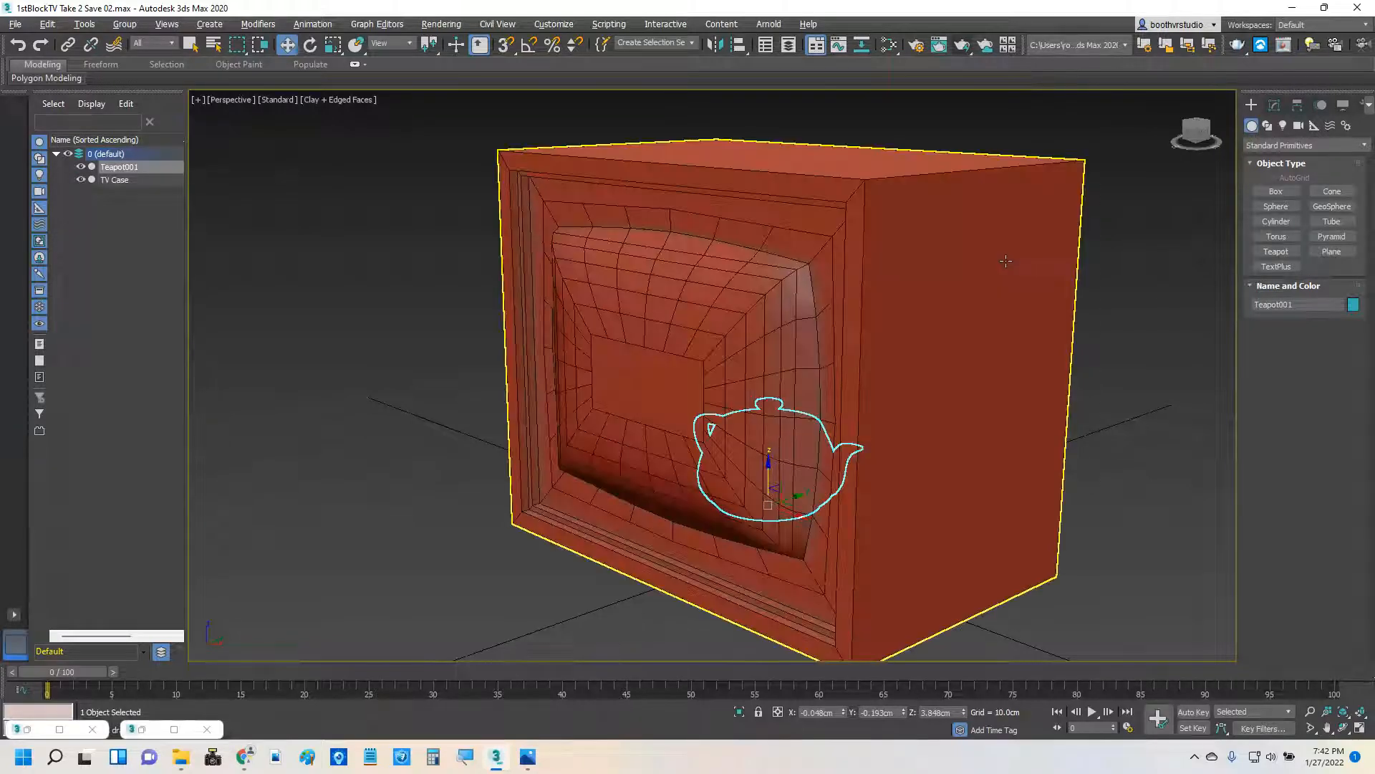
pyautogui.click(1006, 257)
pyautogui.keyDown('alt'); pyautogui.moveTo(941, 453); pyautogui.dragTo(896, 419, button='middle'); pyautogui.keyUp('alt')
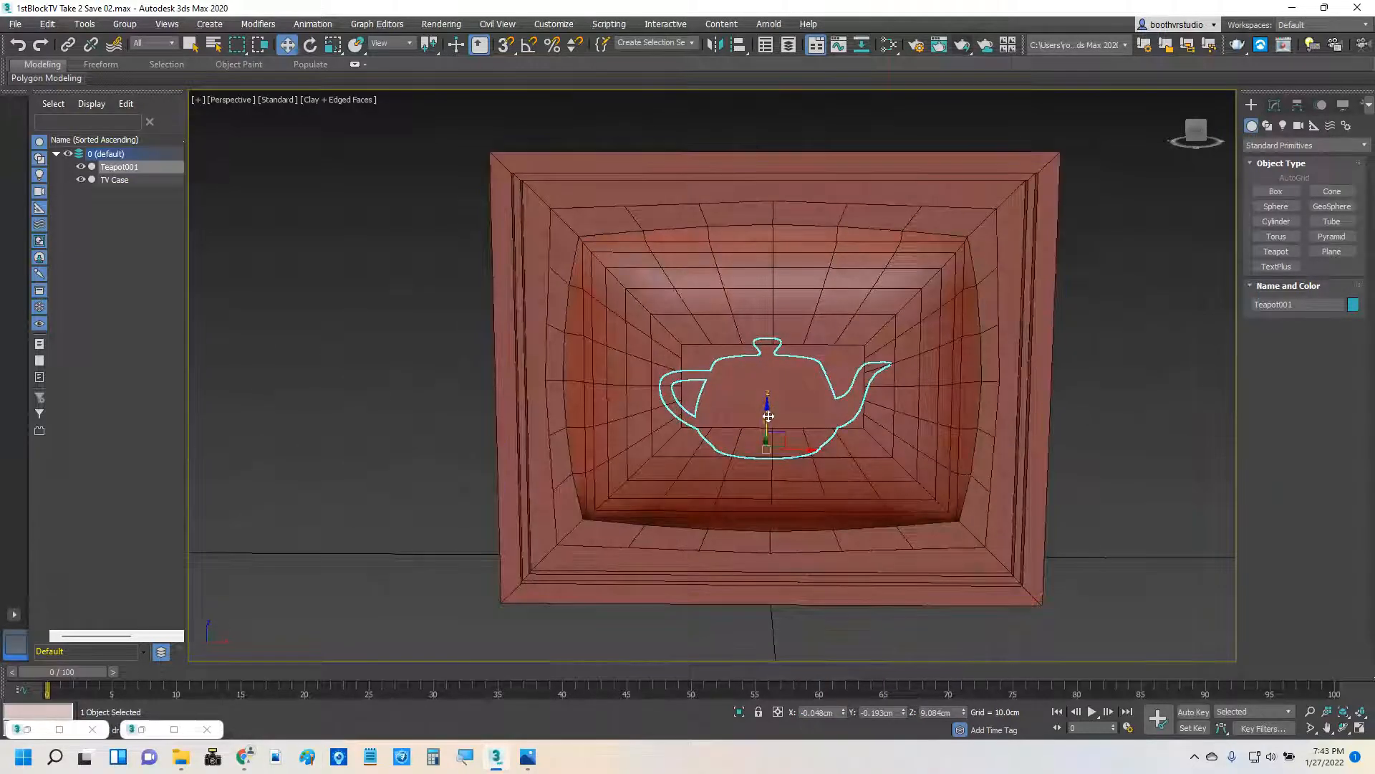
pyautogui.moveTo(766, 412); pyautogui.dragTo(766, 378)
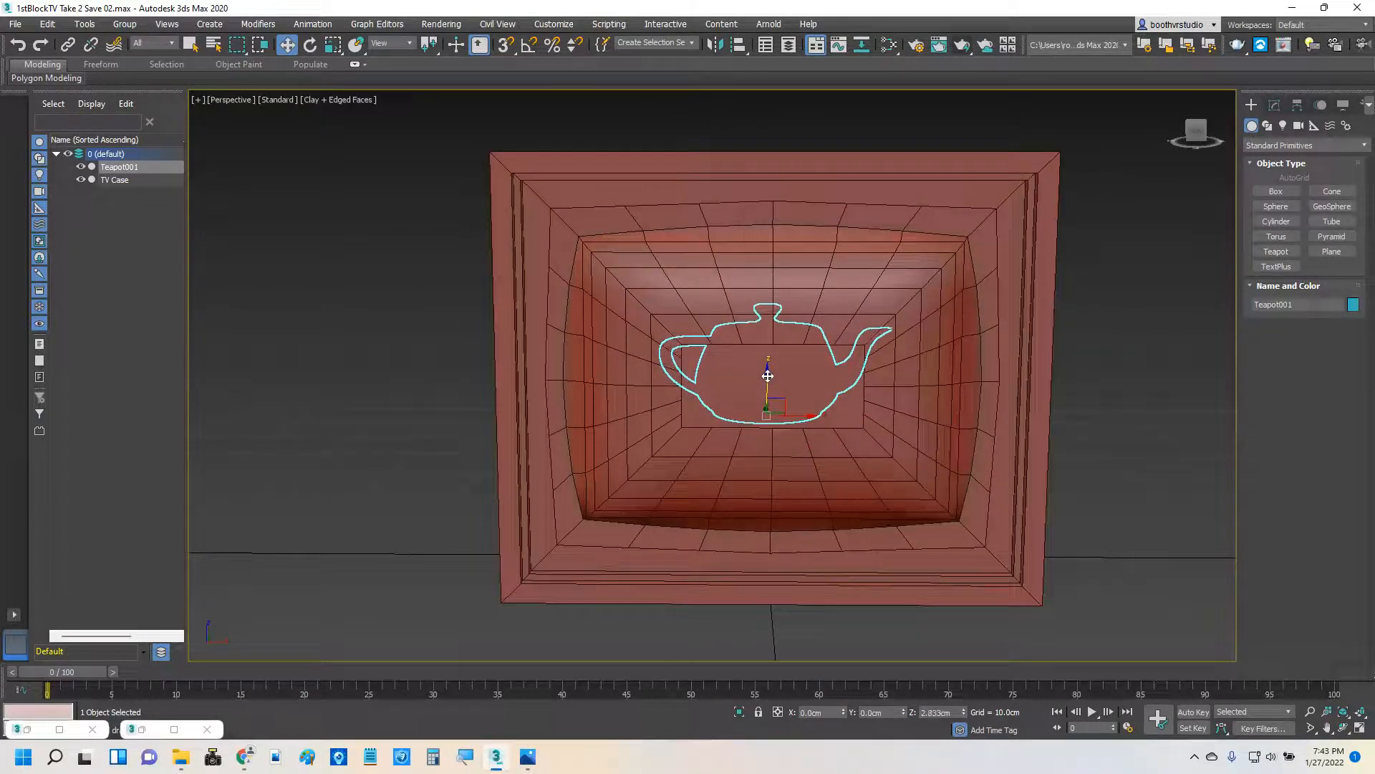
# Render the perspective view to check the teapot through the transparent Screen material, and minimize the rendered image.
pyautogui.click(962, 44)
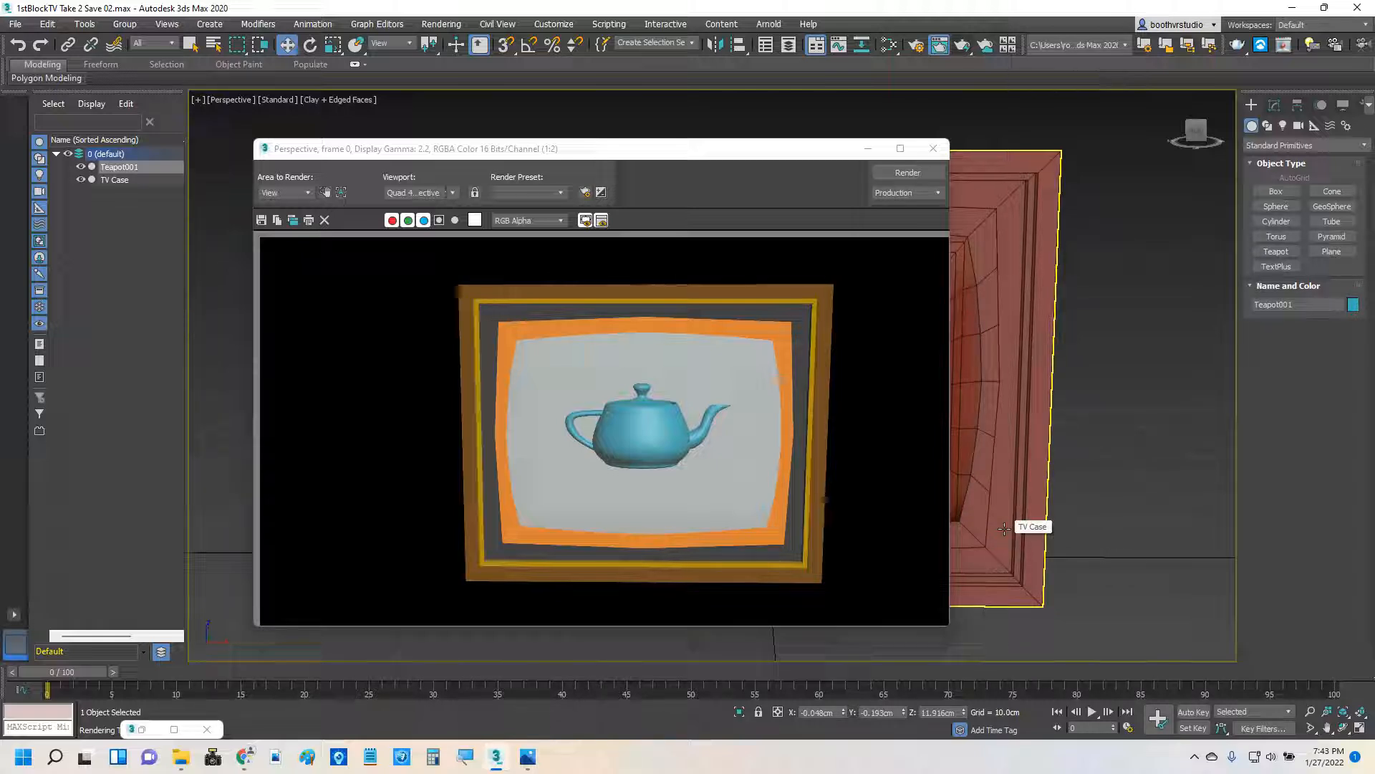
pyautogui.click(871, 151)
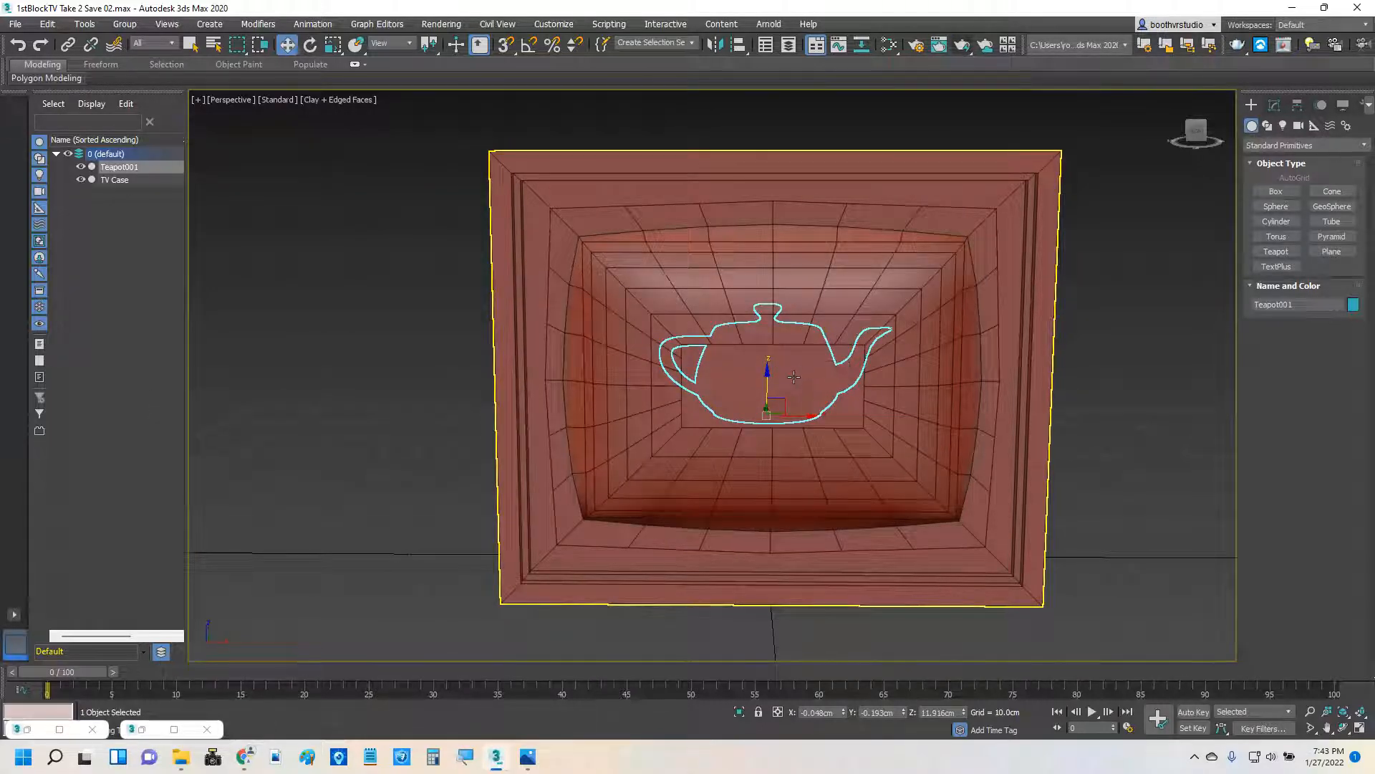
# Render a close-up of the teapot from inside the TV Case, and close the rendered image.
pyautogui.scroll(8, 791, 374)
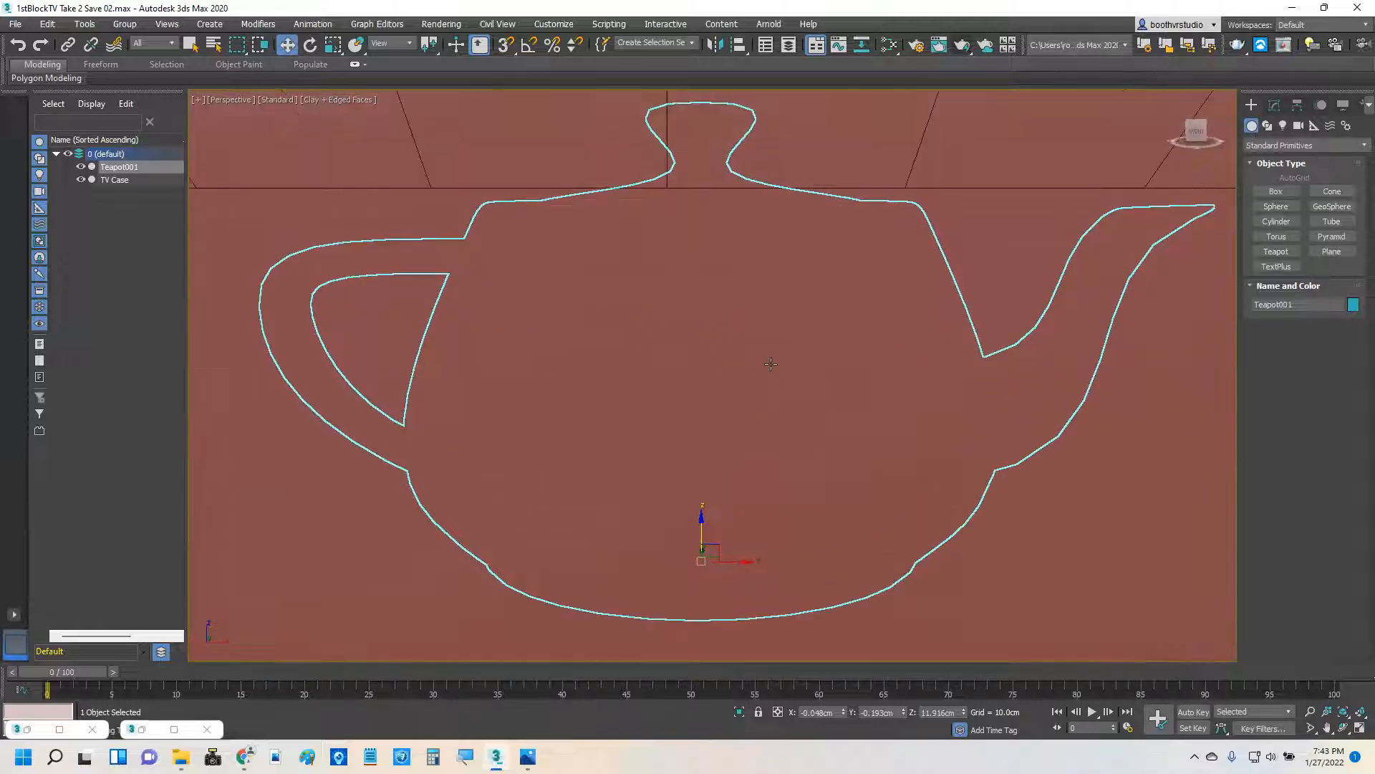
pyautogui.scroll(8, 771, 364)
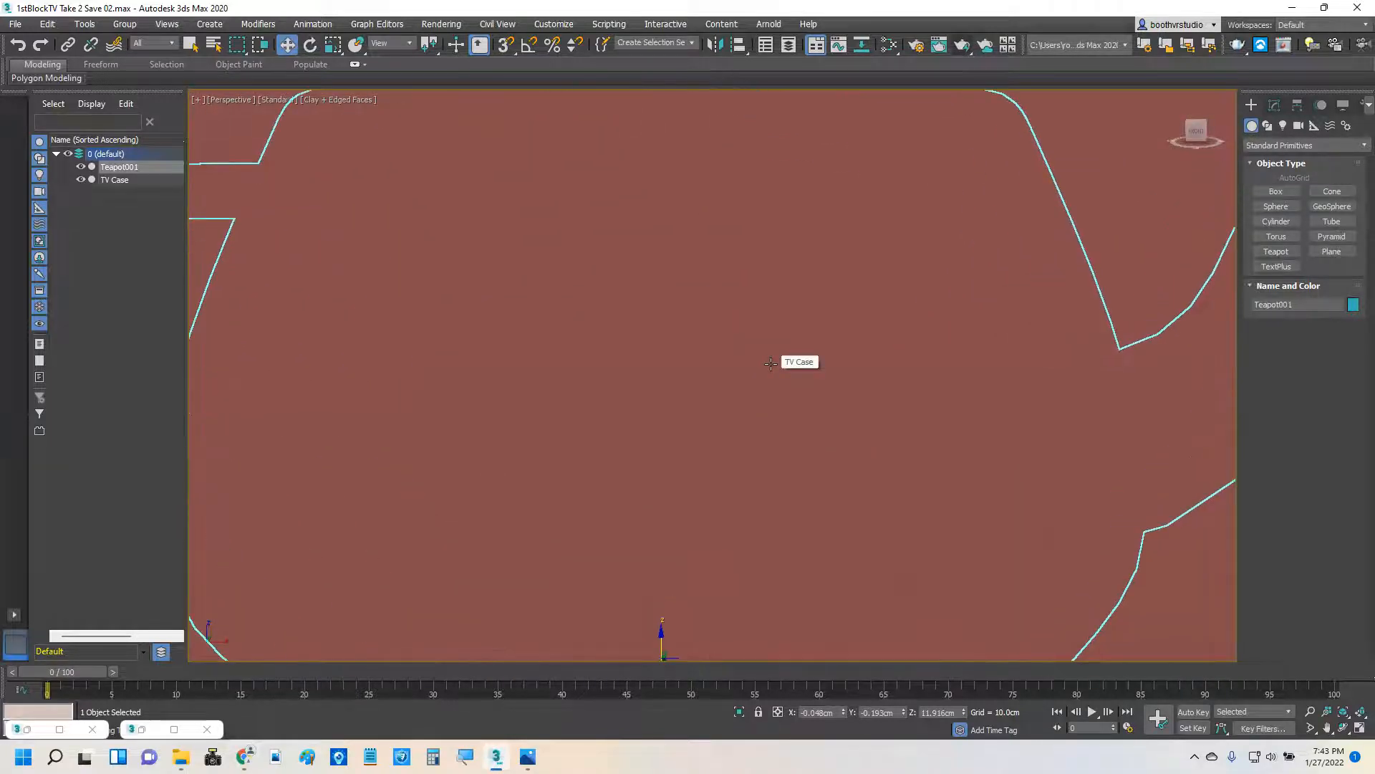
pyautogui.scroll(2, 771, 364)
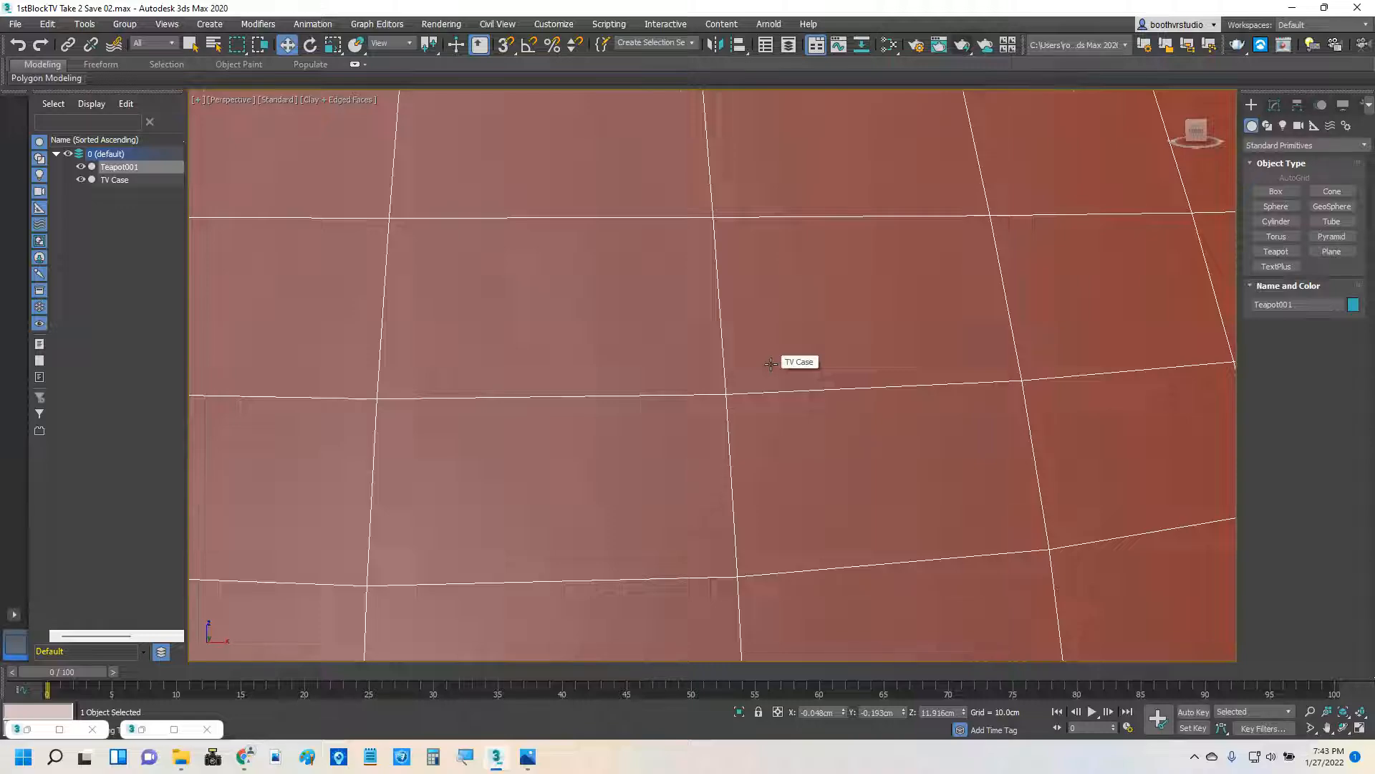
pyautogui.scroll(-5, 770, 364)
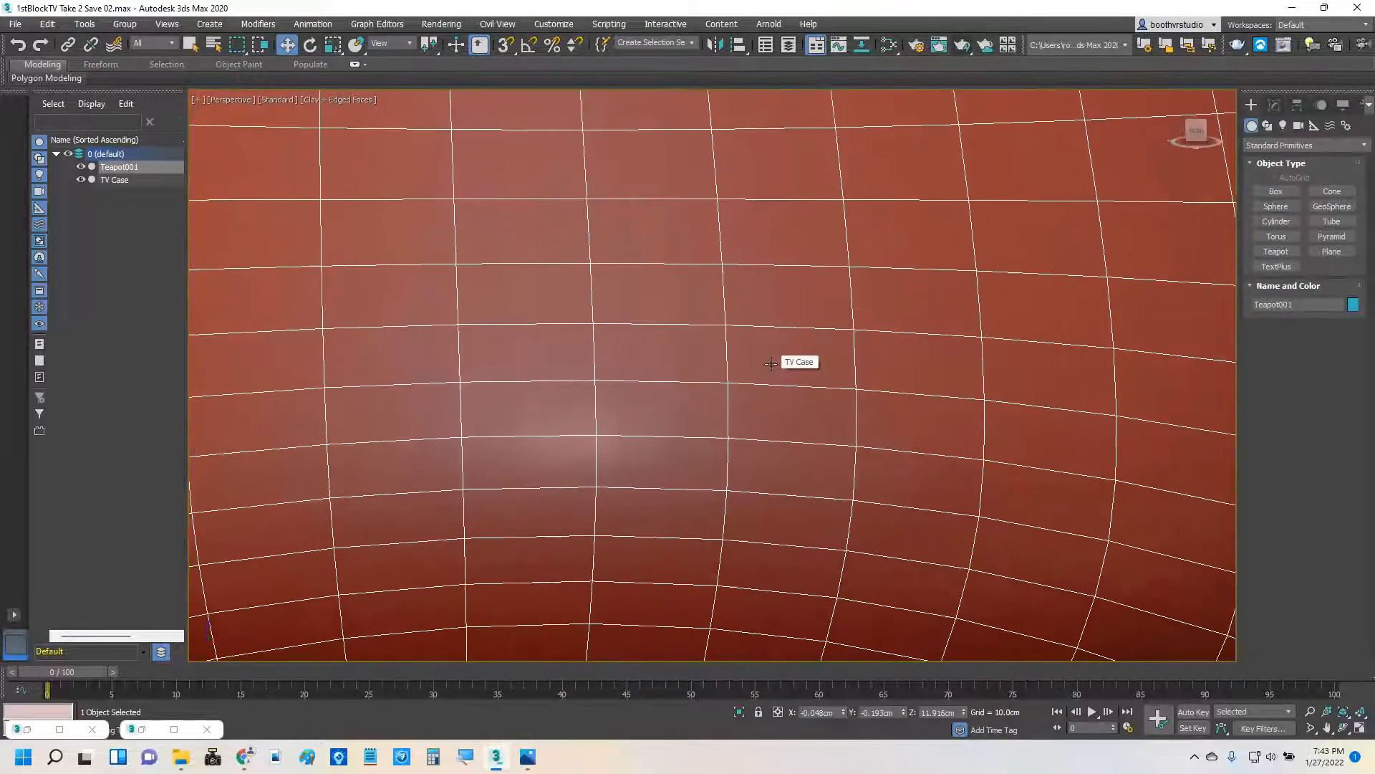
pyautogui.keyDown('alt'); pyautogui.moveTo(526, 425); pyautogui.dragTo(475, 424, button='middle'); pyautogui.keyUp('alt')
pyautogui.scroll(5, 475, 424)
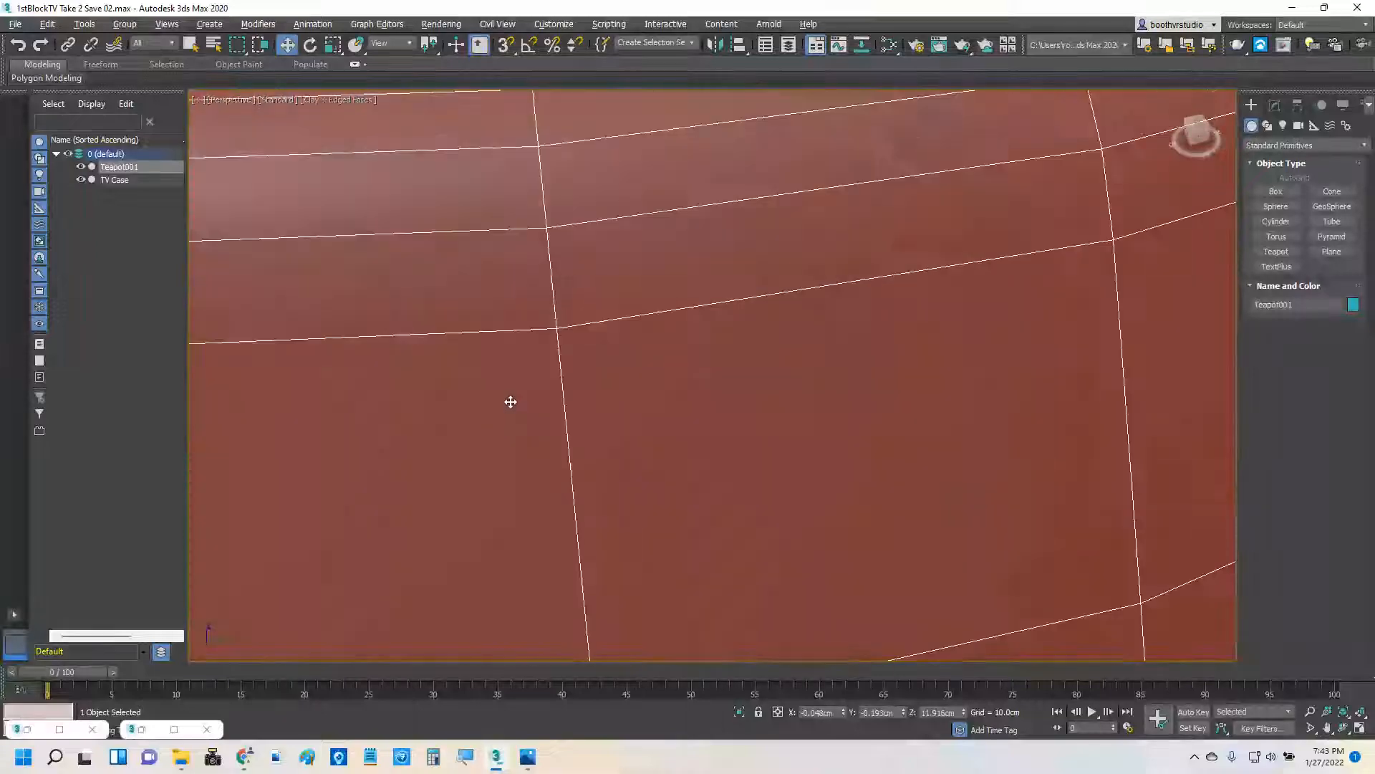
pyautogui.keyDown('alt'); pyautogui.moveTo(640, 366); pyautogui.dragTo(594, 253, button='middle'); pyautogui.keyUp('alt')
pyautogui.scroll(-1, 815, 350)
pyautogui.scroll(-1, 752, 277)
pyautogui.scroll(-1, 600, 258)
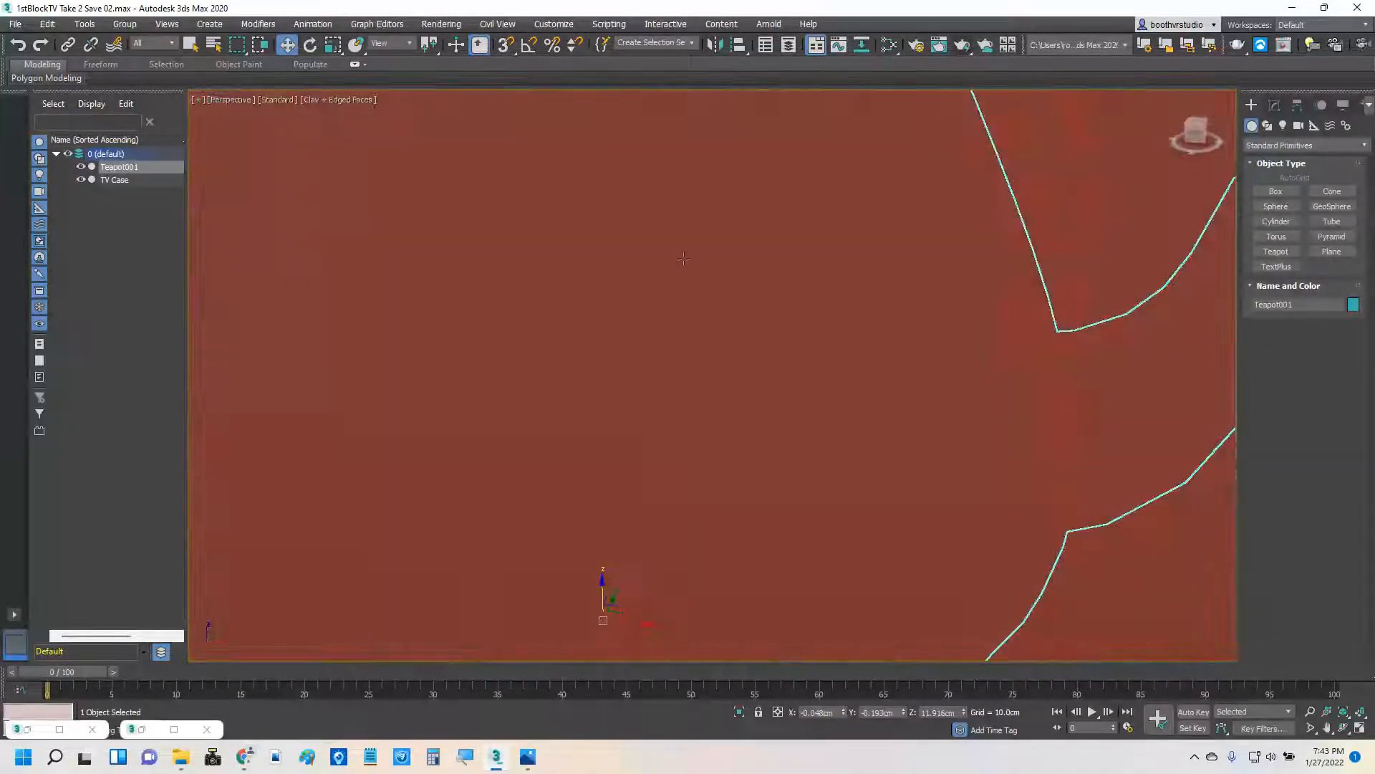
pyautogui.click(963, 45)
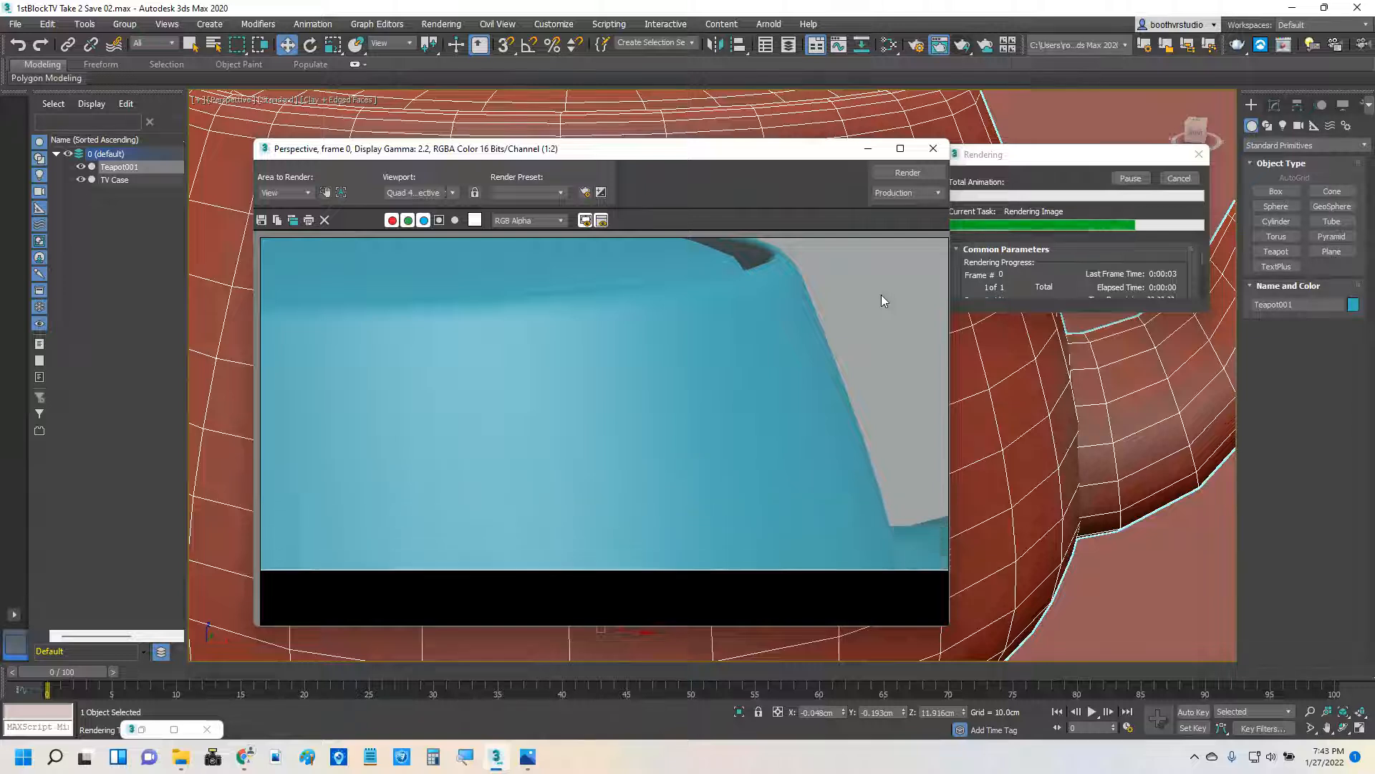
pyautogui.click(934, 152)
# Render the front of the TV Case with the teapot inside, and re-render it from farther back to include the whole case.
pyautogui.scroll(-4, 758, 360)
pyautogui.scroll(-4, 760, 364)
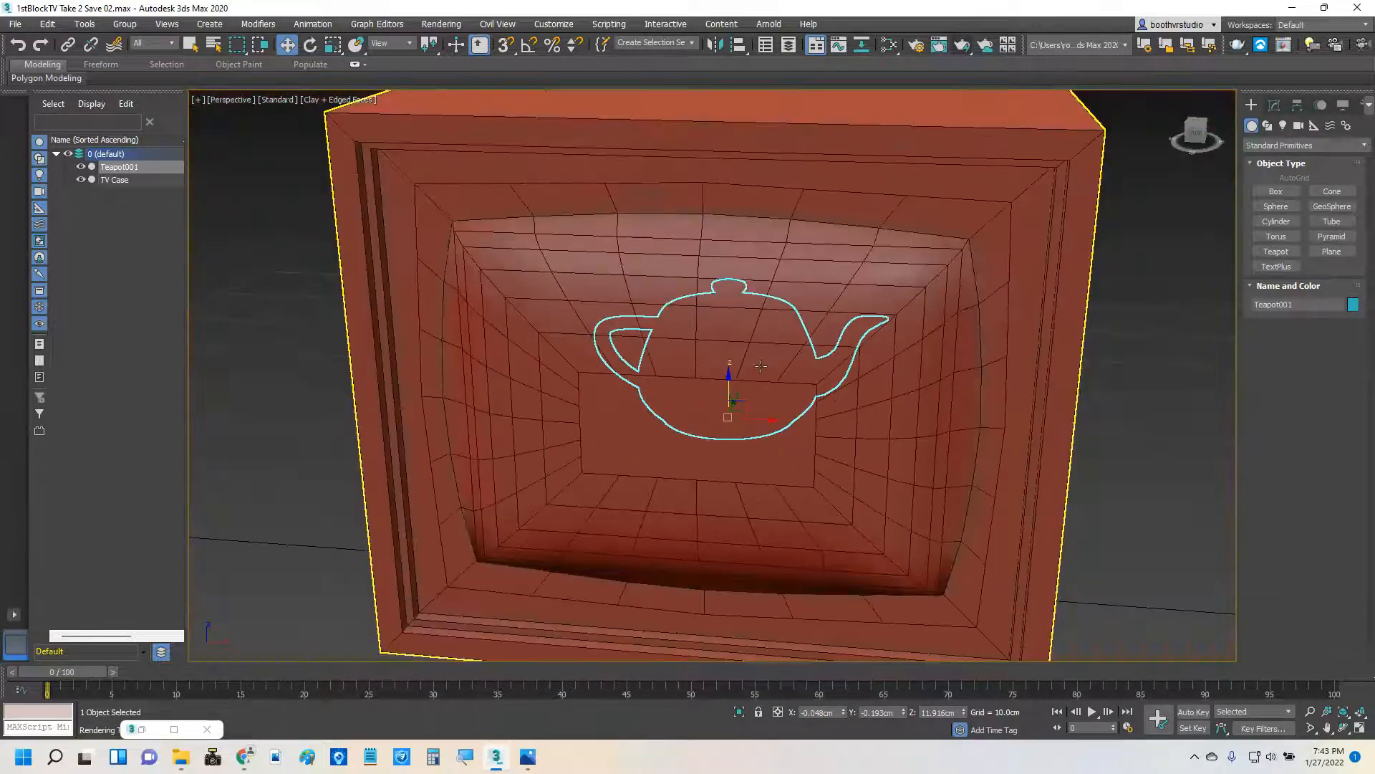
pyautogui.moveTo(729, 368)
pyautogui.keyDown('alt'); pyautogui.mouseDown(button='middle')
pyautogui.moveTo(802, 362)
pyautogui.moveTo(780, 348)
pyautogui.moveTo(717, 356)
pyautogui.mouseUp(button='middle'); pyautogui.keyUp('alt')
pyautogui.click(955, 49)
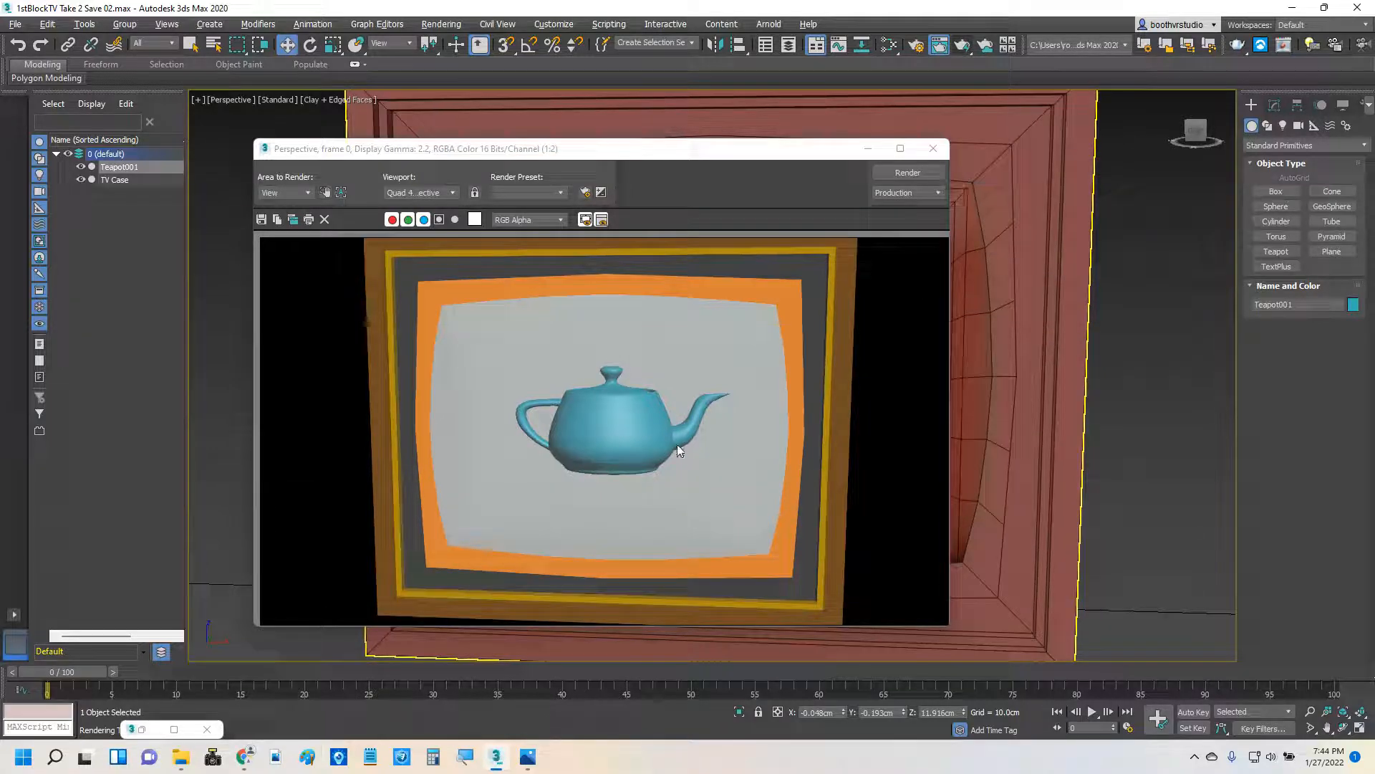
pyautogui.scroll(-3, 1036, 170)
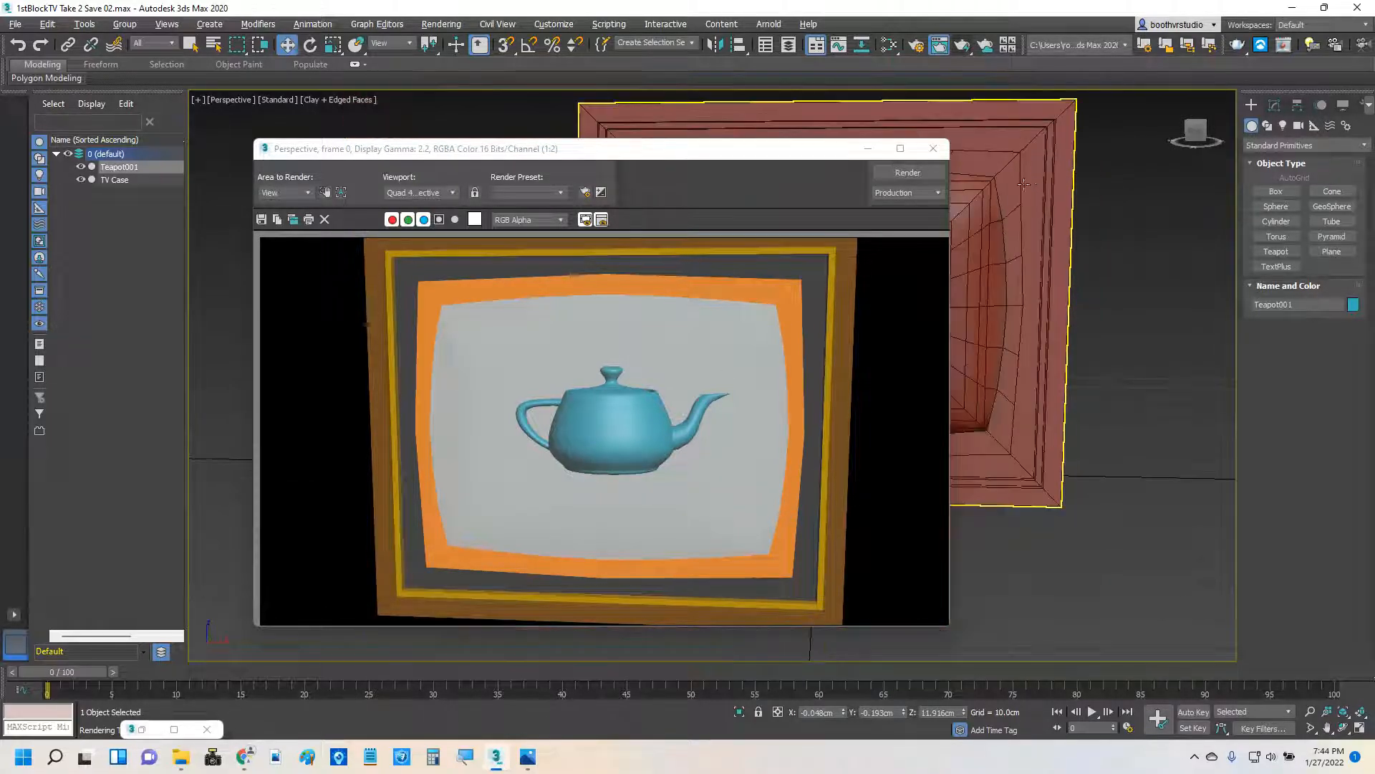
pyautogui.scroll(2, 1009, 157)
pyautogui.click(906, 173)
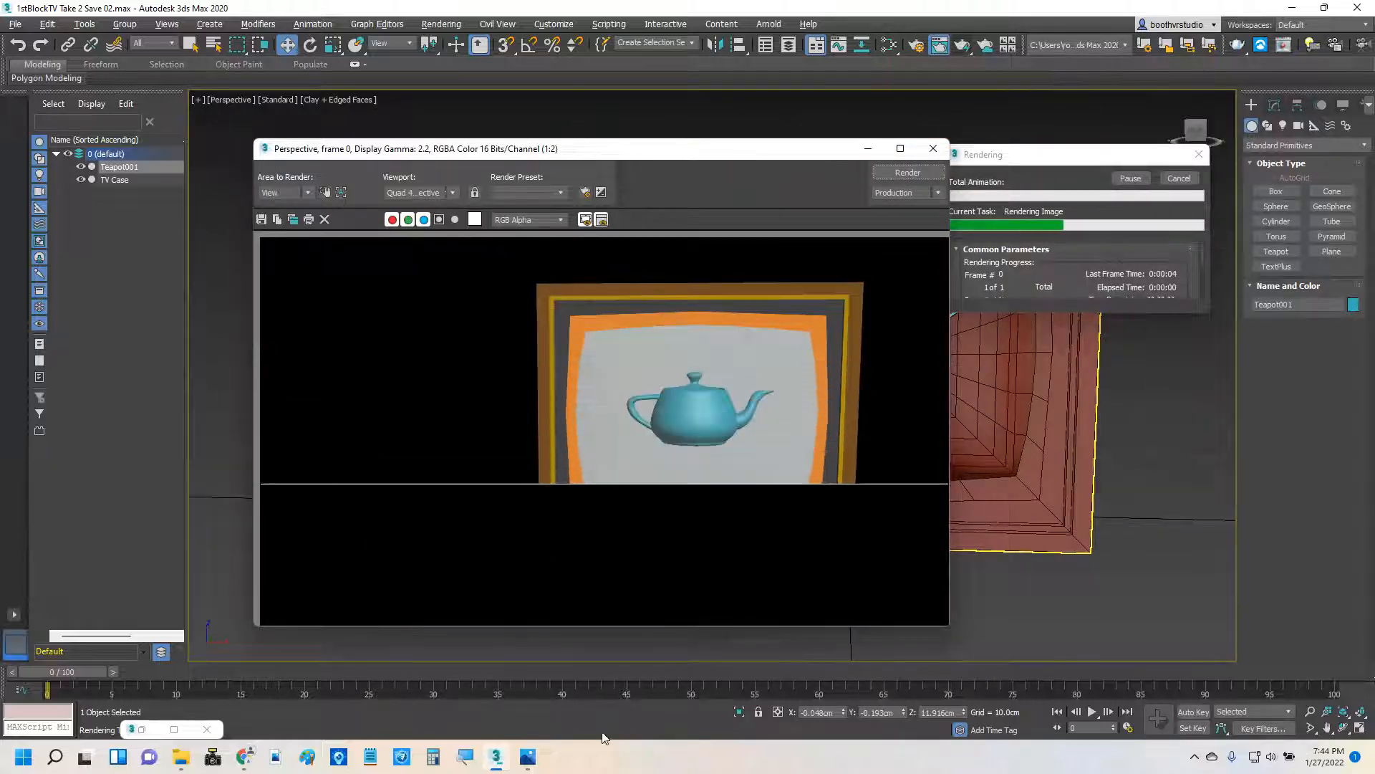
# Bring up the reference photo Classic TV 2.jpg in a smaller window and place it side by side with the rendered image.
pyautogui.click(527, 756)
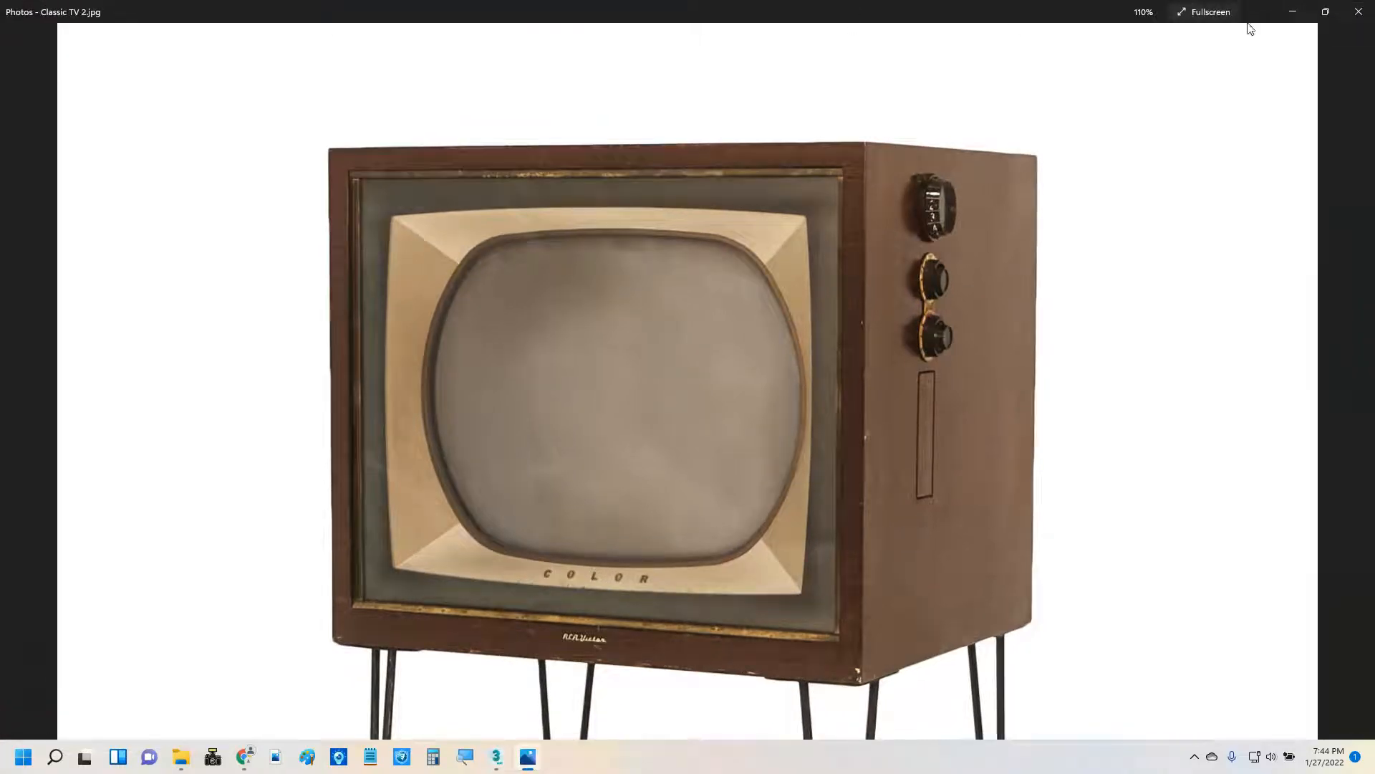
pyautogui.click(1325, 12)
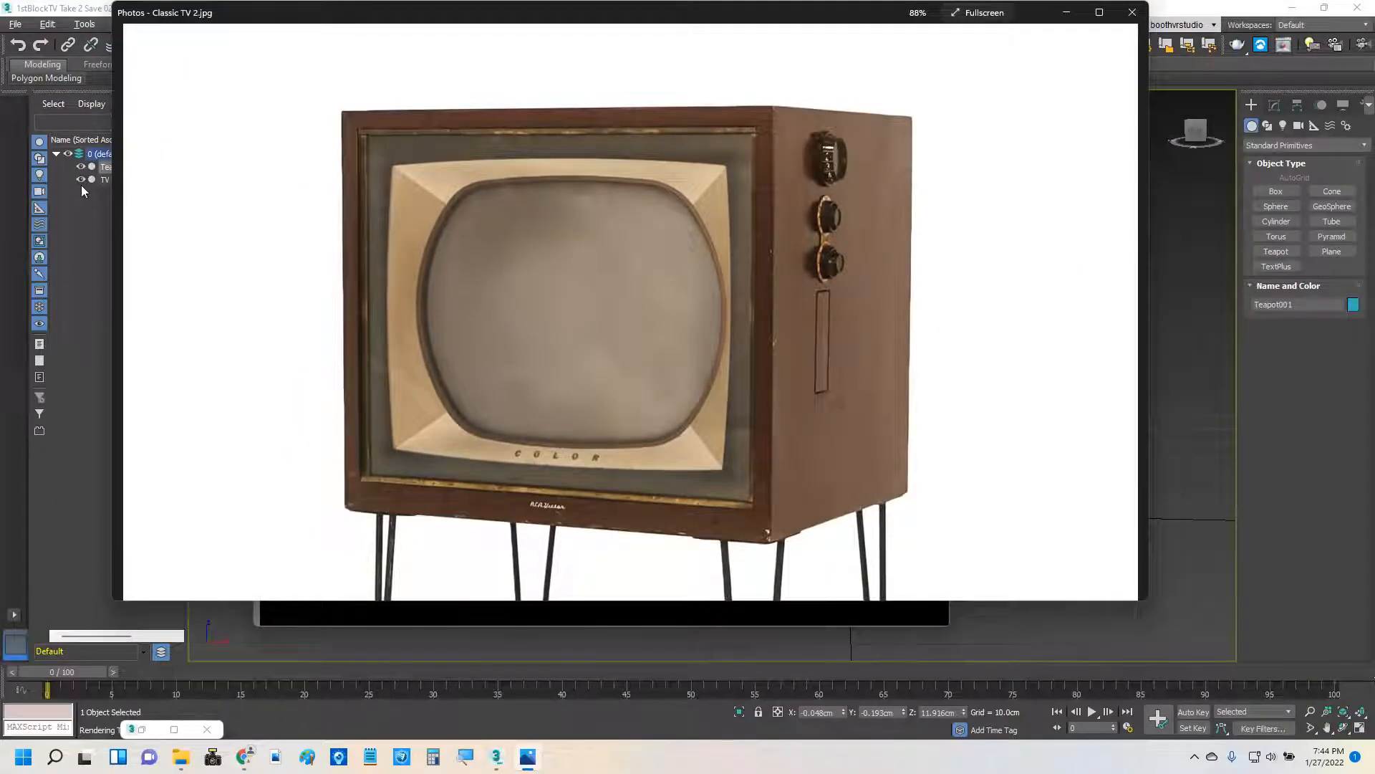
pyautogui.moveTo(114, 208); pyautogui.dragTo(508, 209)
pyautogui.moveTo(732, 25); pyautogui.dragTo(945, 90)
pyautogui.moveTo(579, 157); pyautogui.dragTo(332, 125)
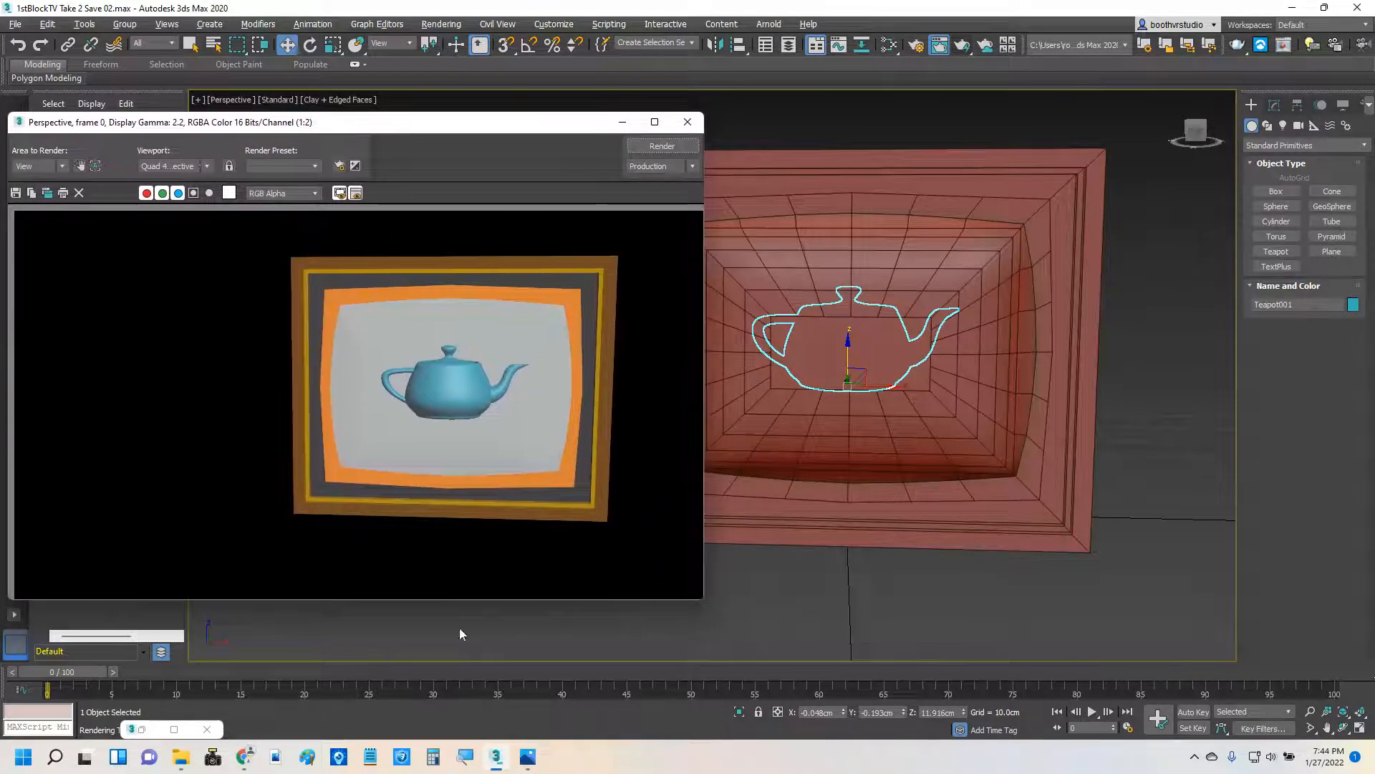
pyautogui.click(527, 756)
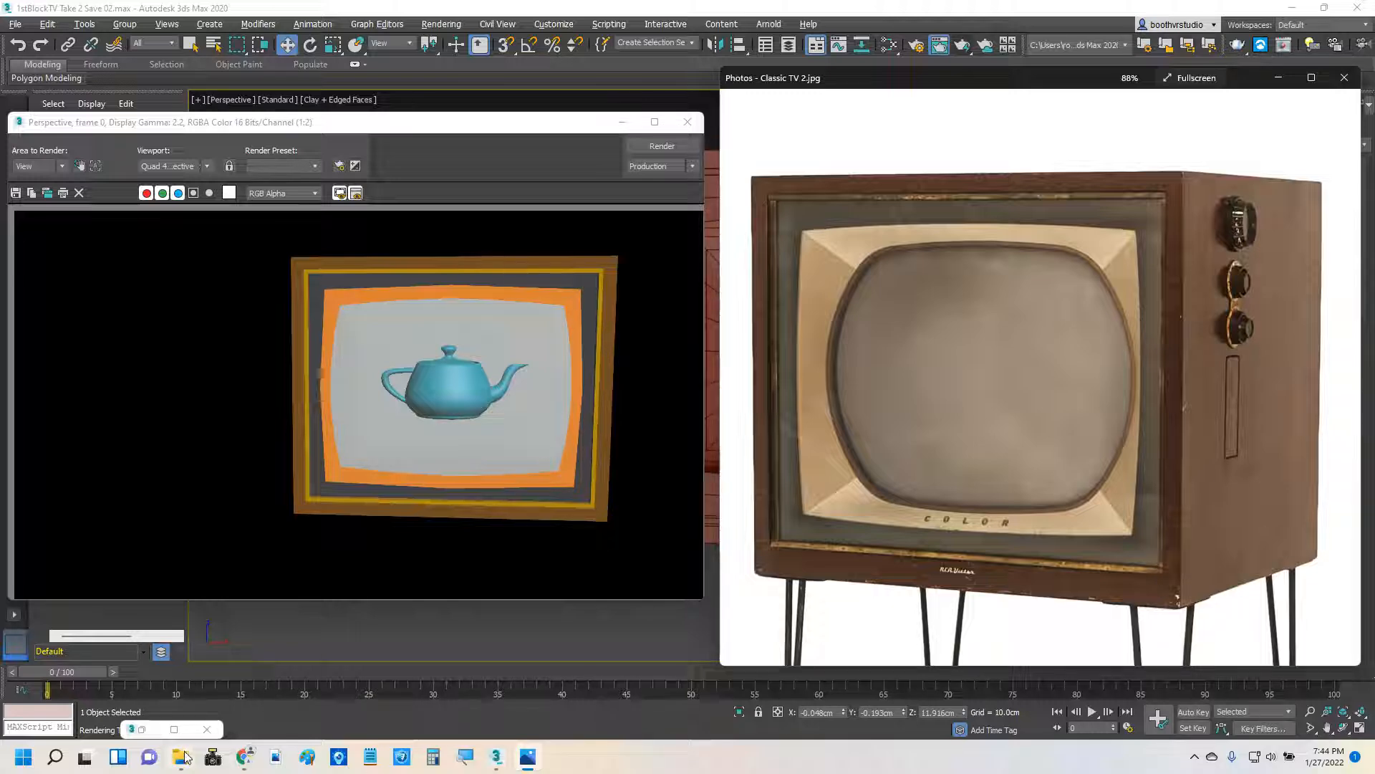
pyautogui.moveTo(244, 758)
pyautogui.click(69, 696)
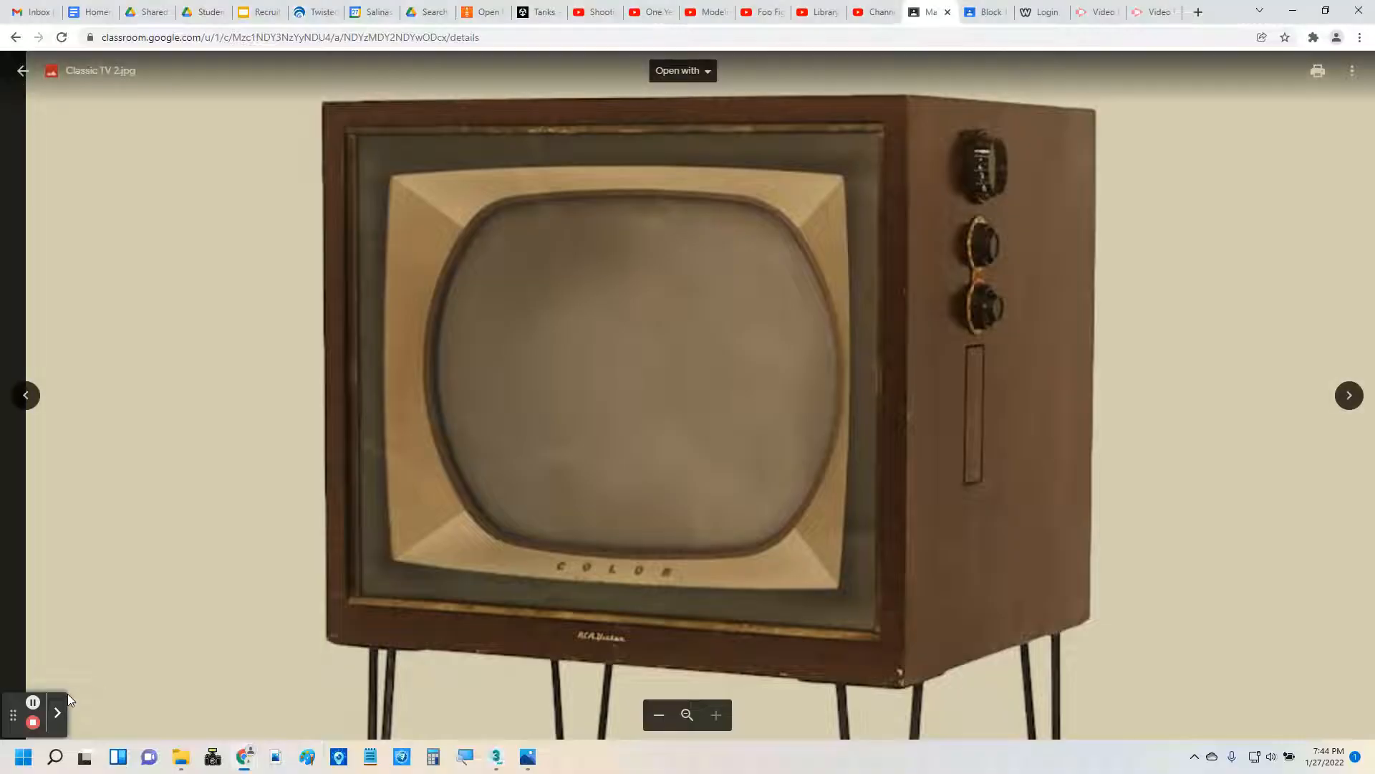